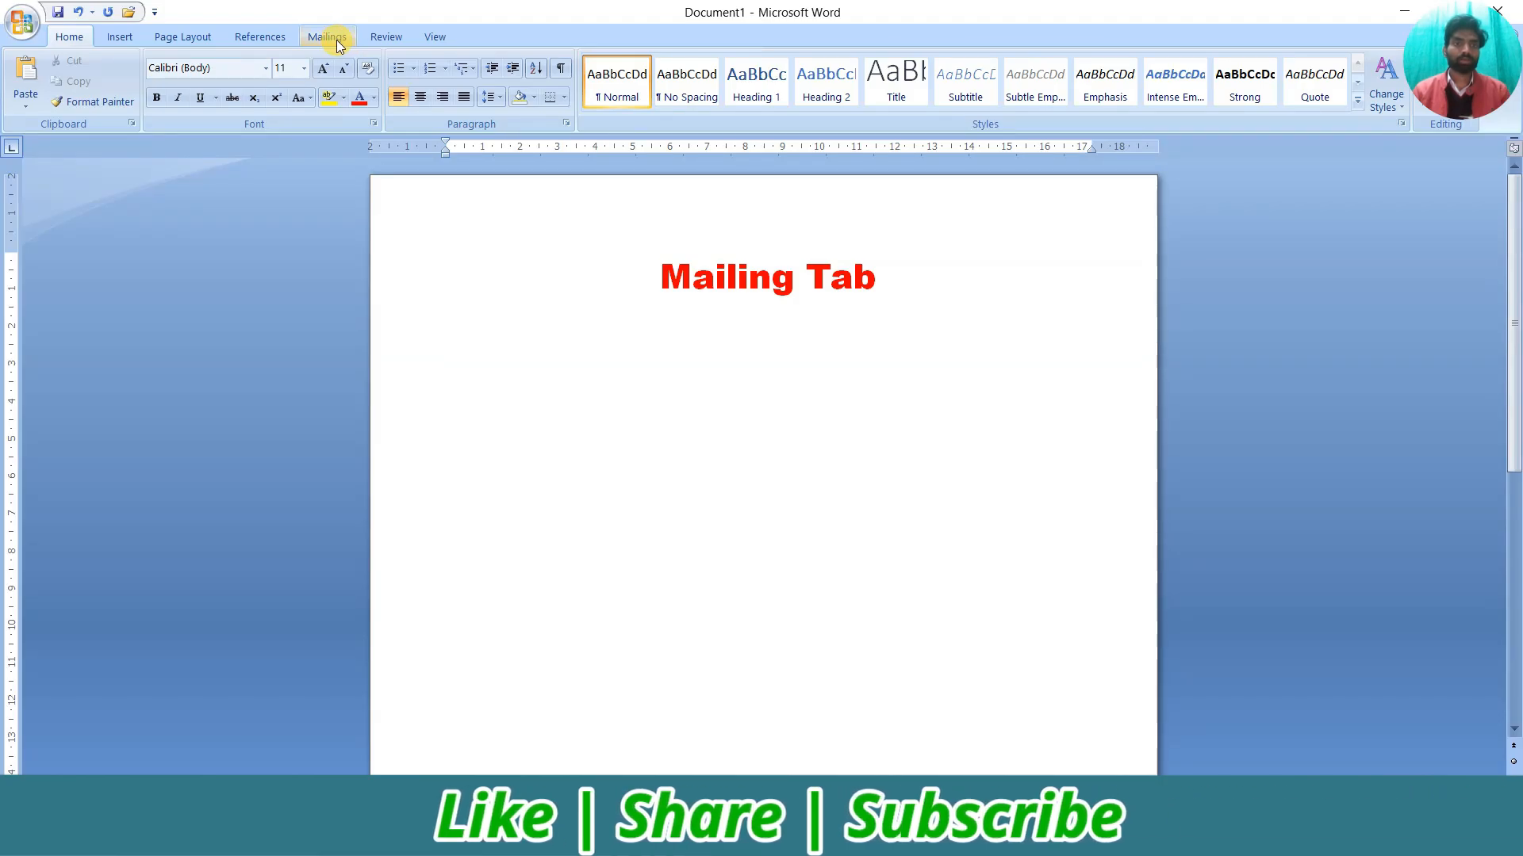
On the Mailings tab, show the Start Mail Merge options list
click(334, 39)
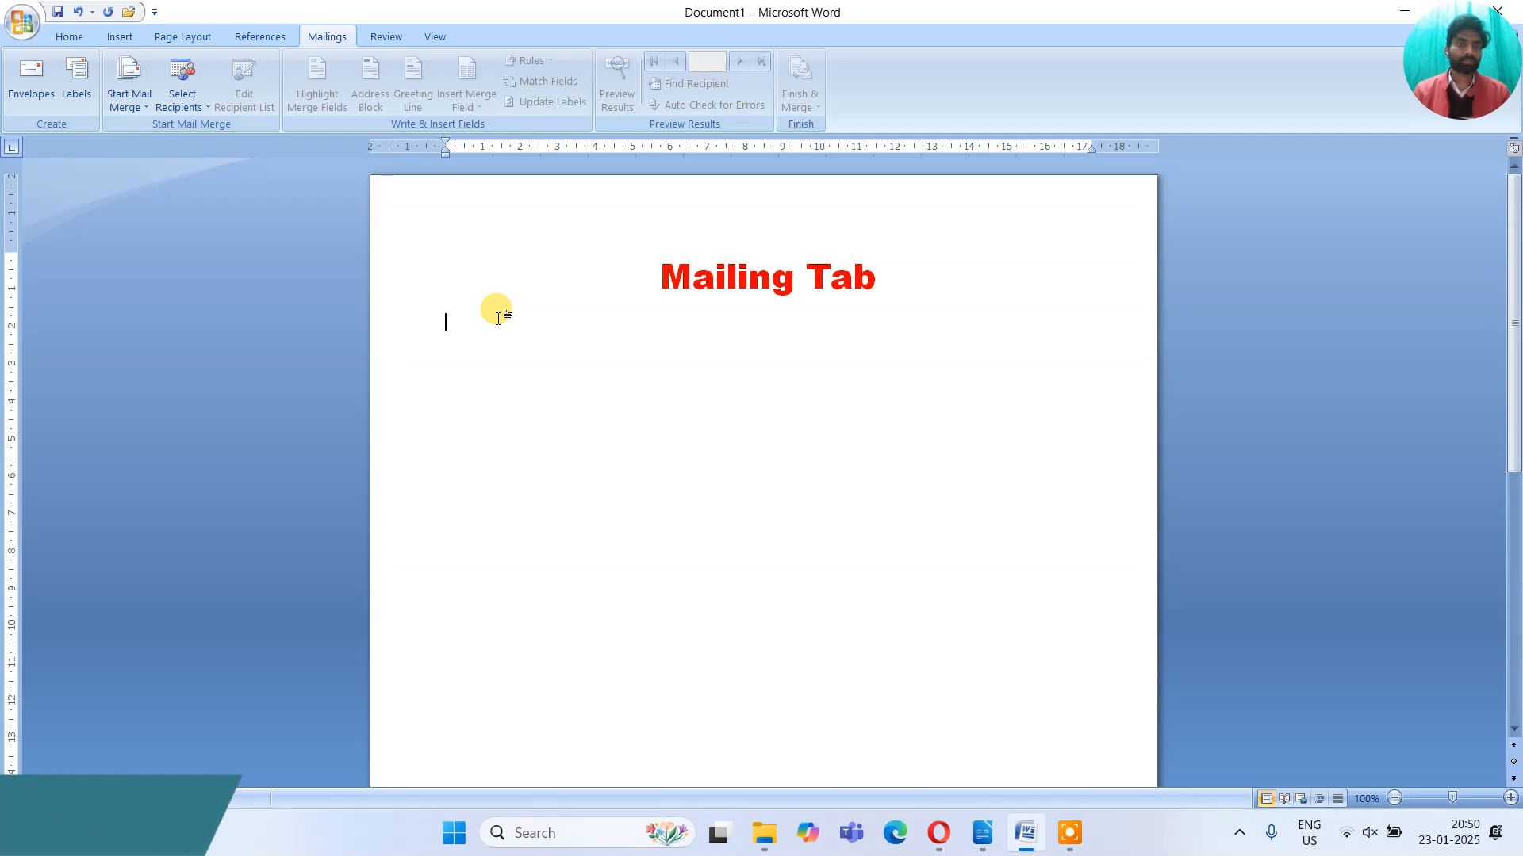
click(138, 109)
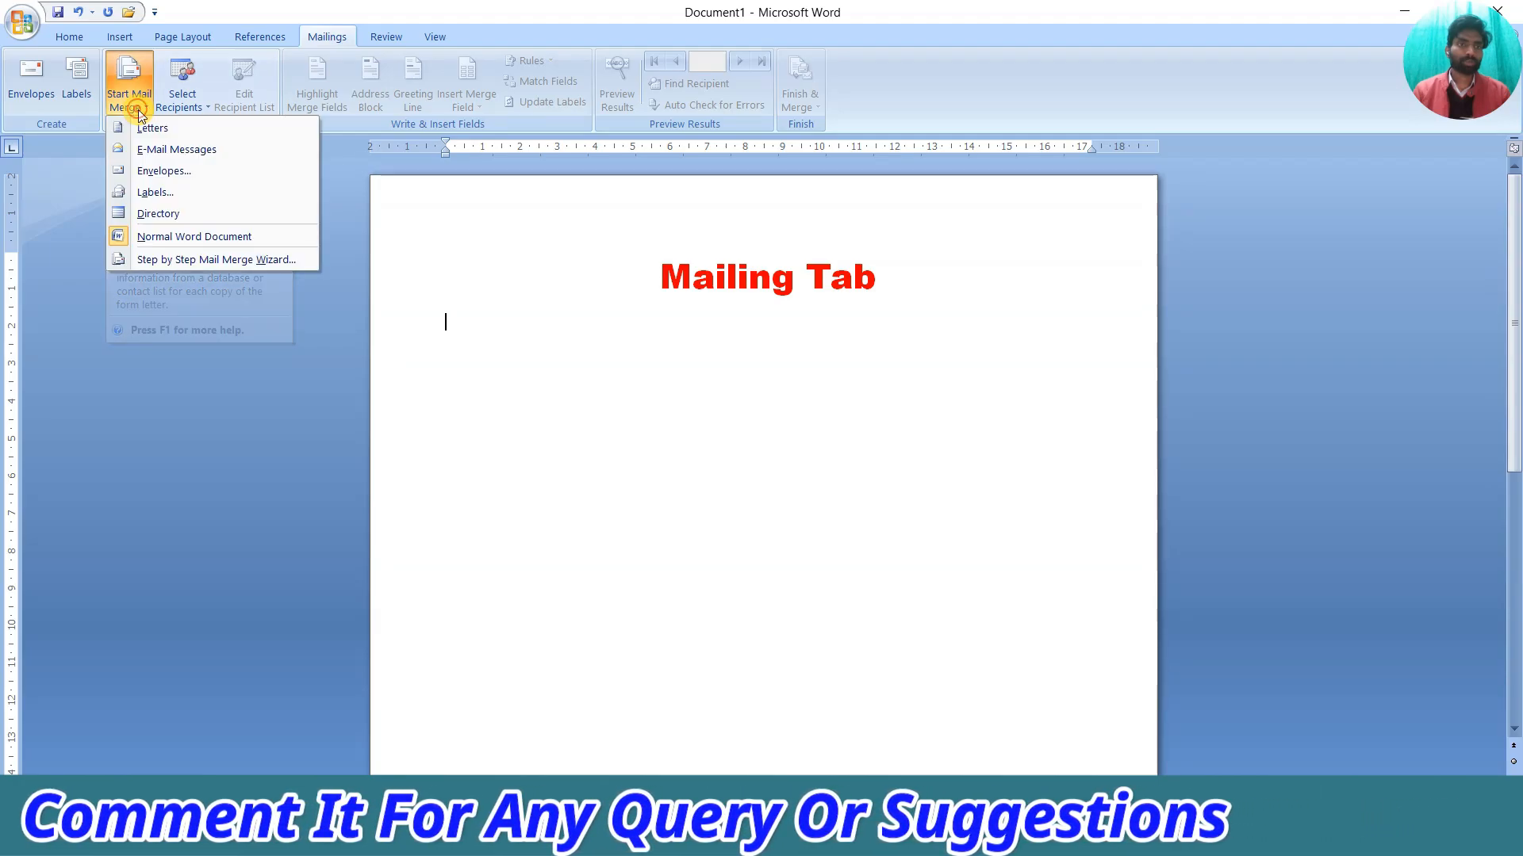
Launch the Step-by-Step Mail Merge Wizard from the Start Mail Merge menu
click(192, 260)
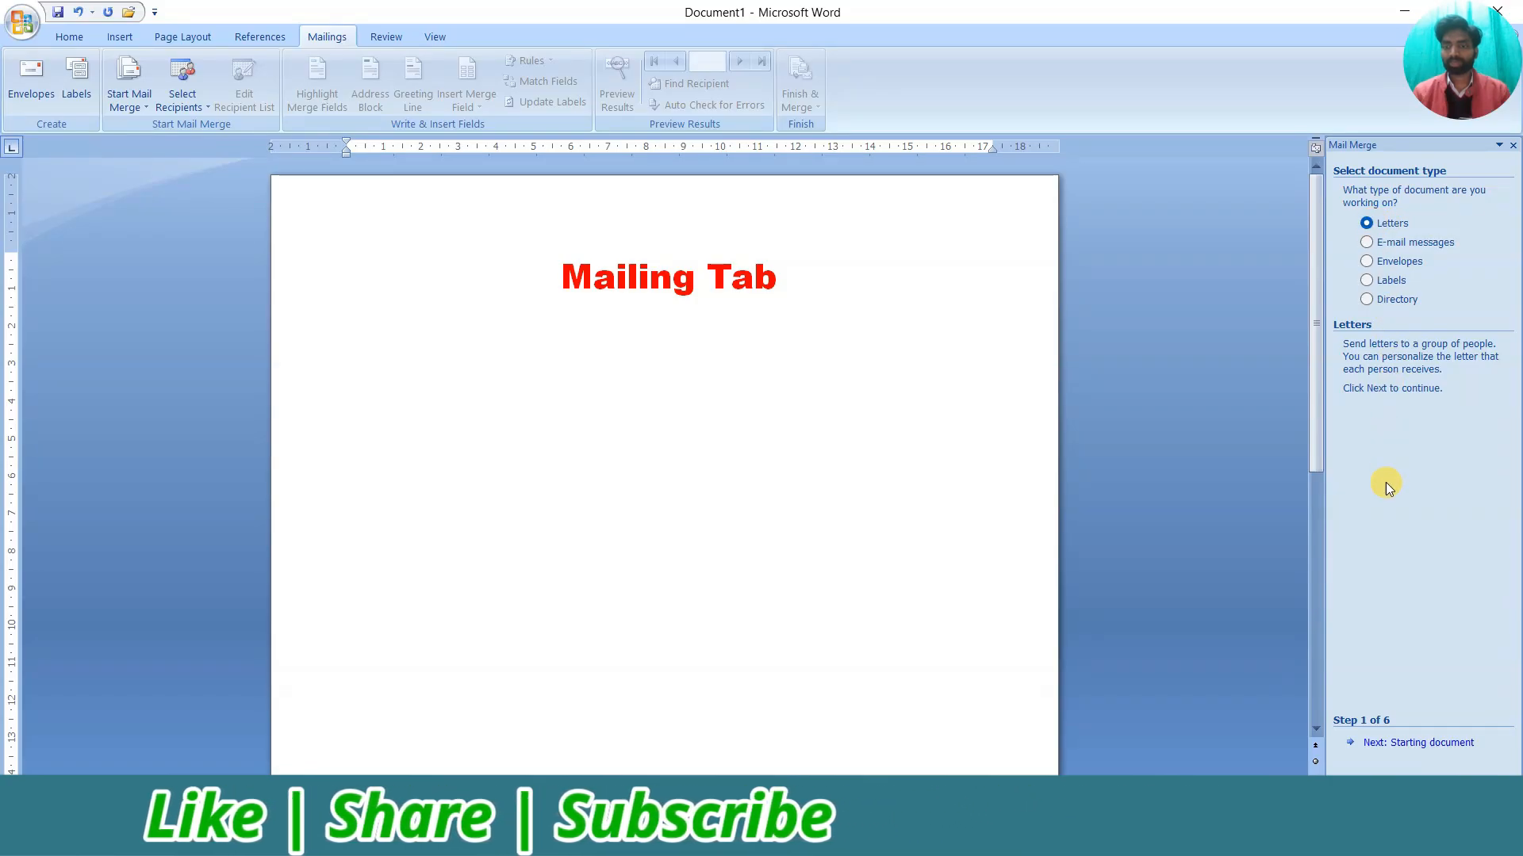
Advance to step 2, dismiss the template and existing-document warnings, and choose Use the current document
click(1417, 744)
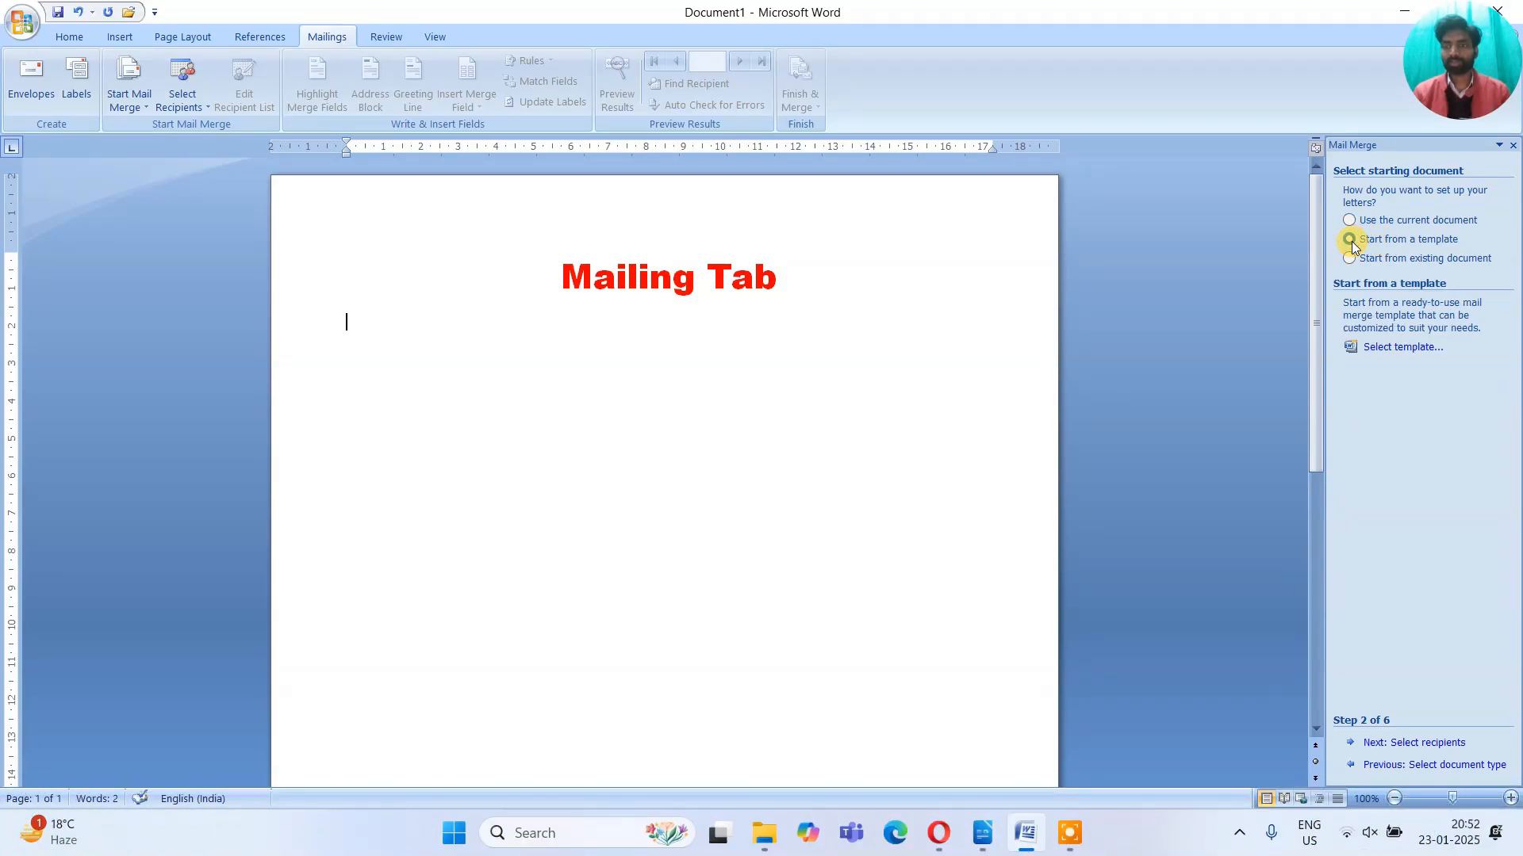
click(1385, 351)
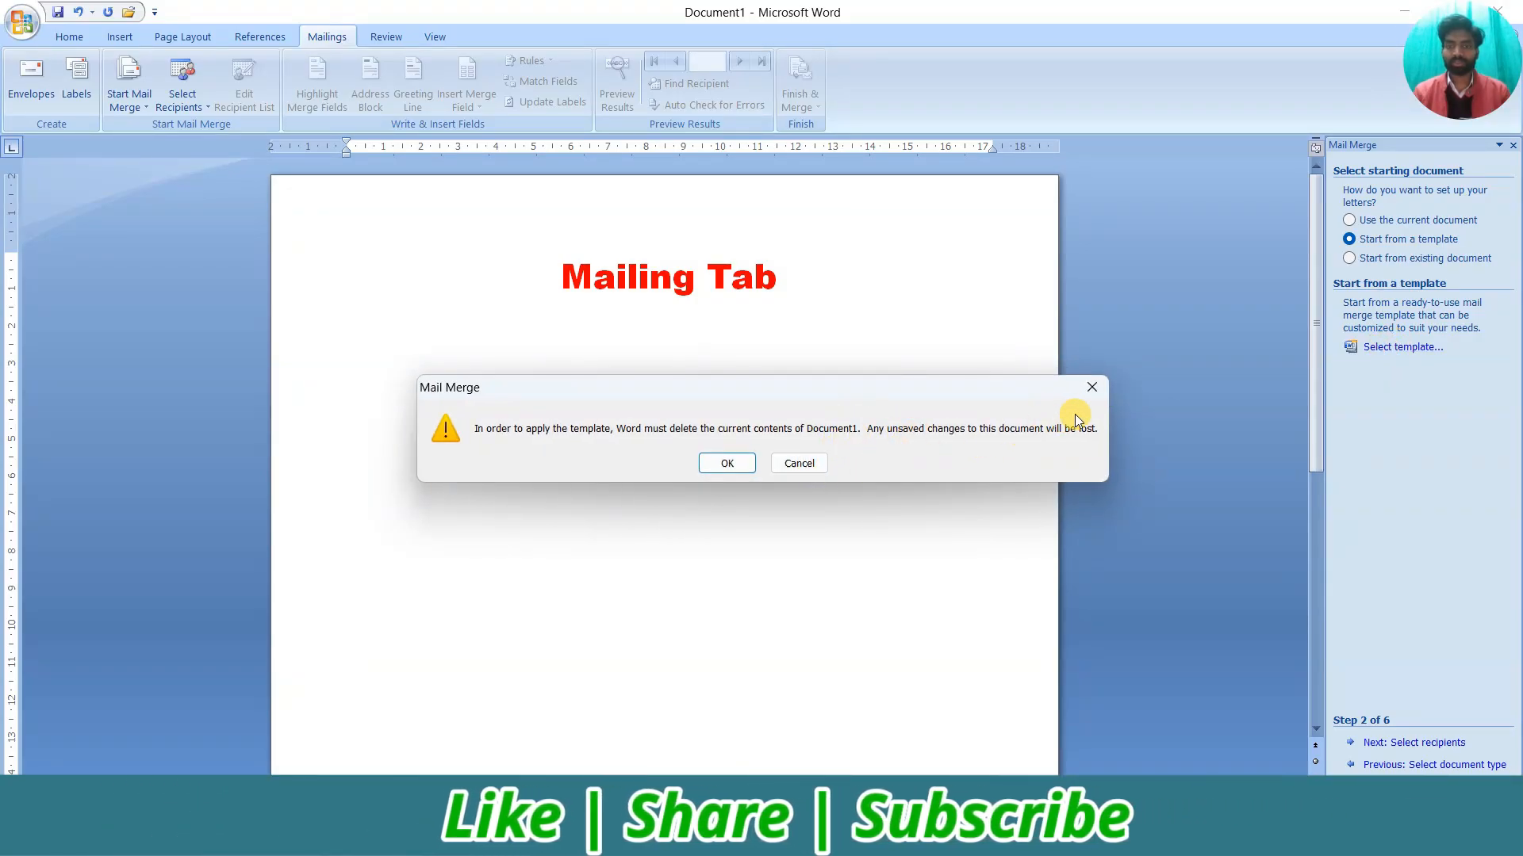
click(1088, 388)
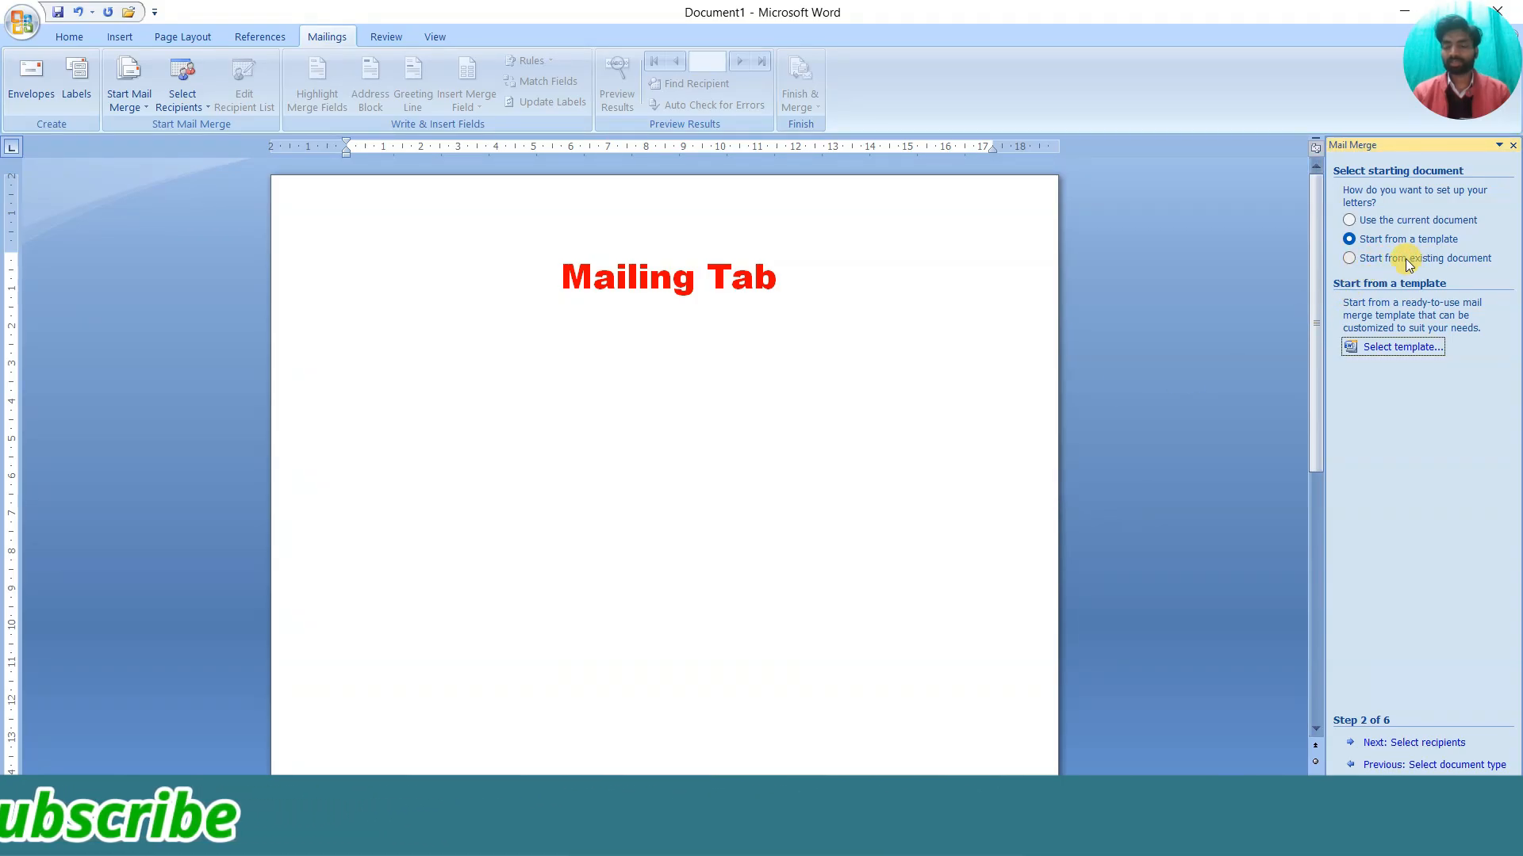
click(1360, 259)
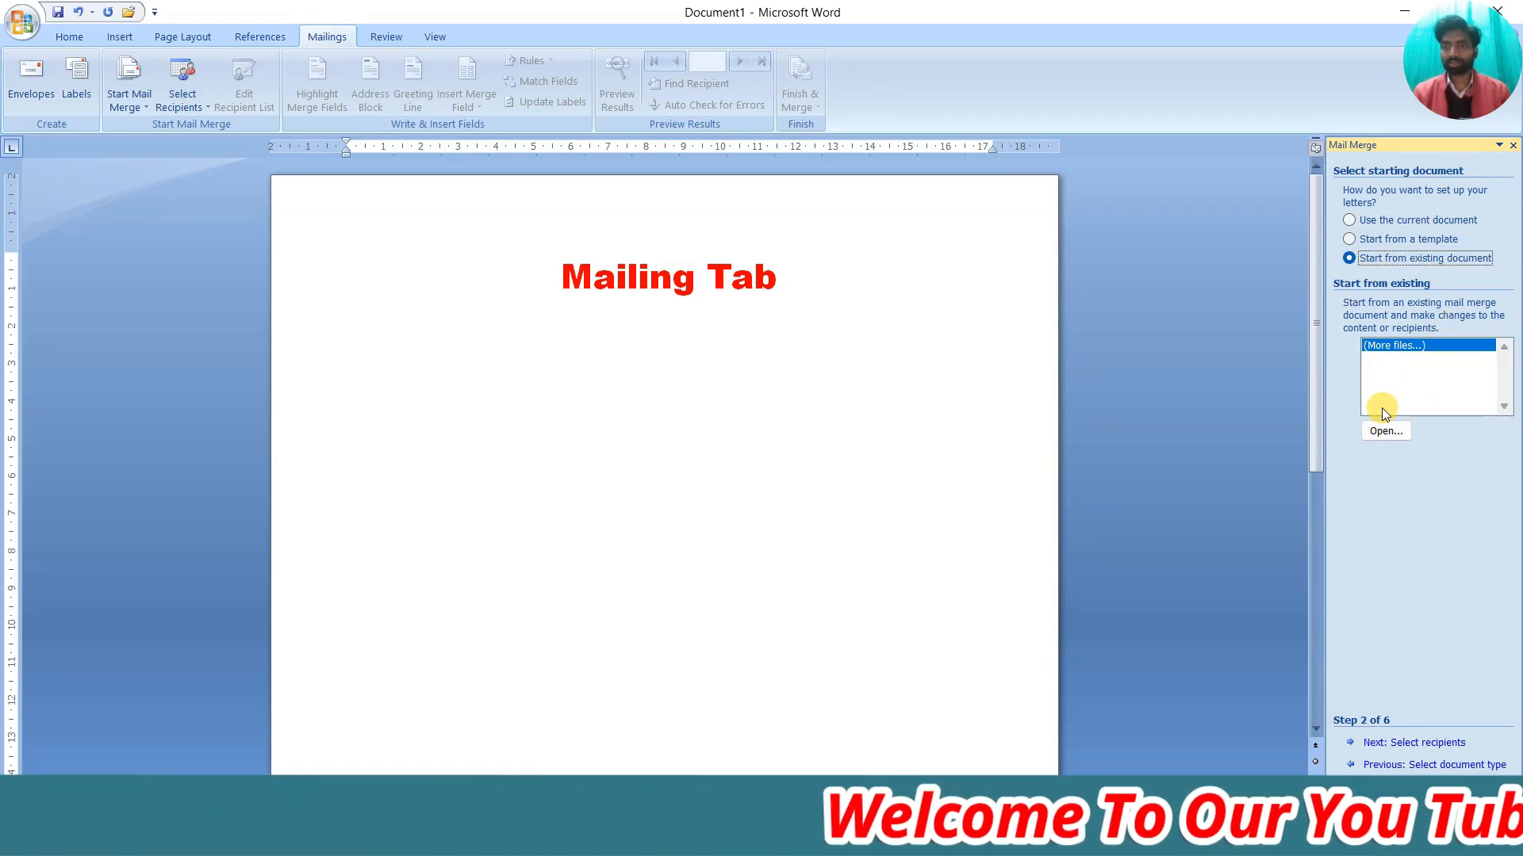
click(1386, 431)
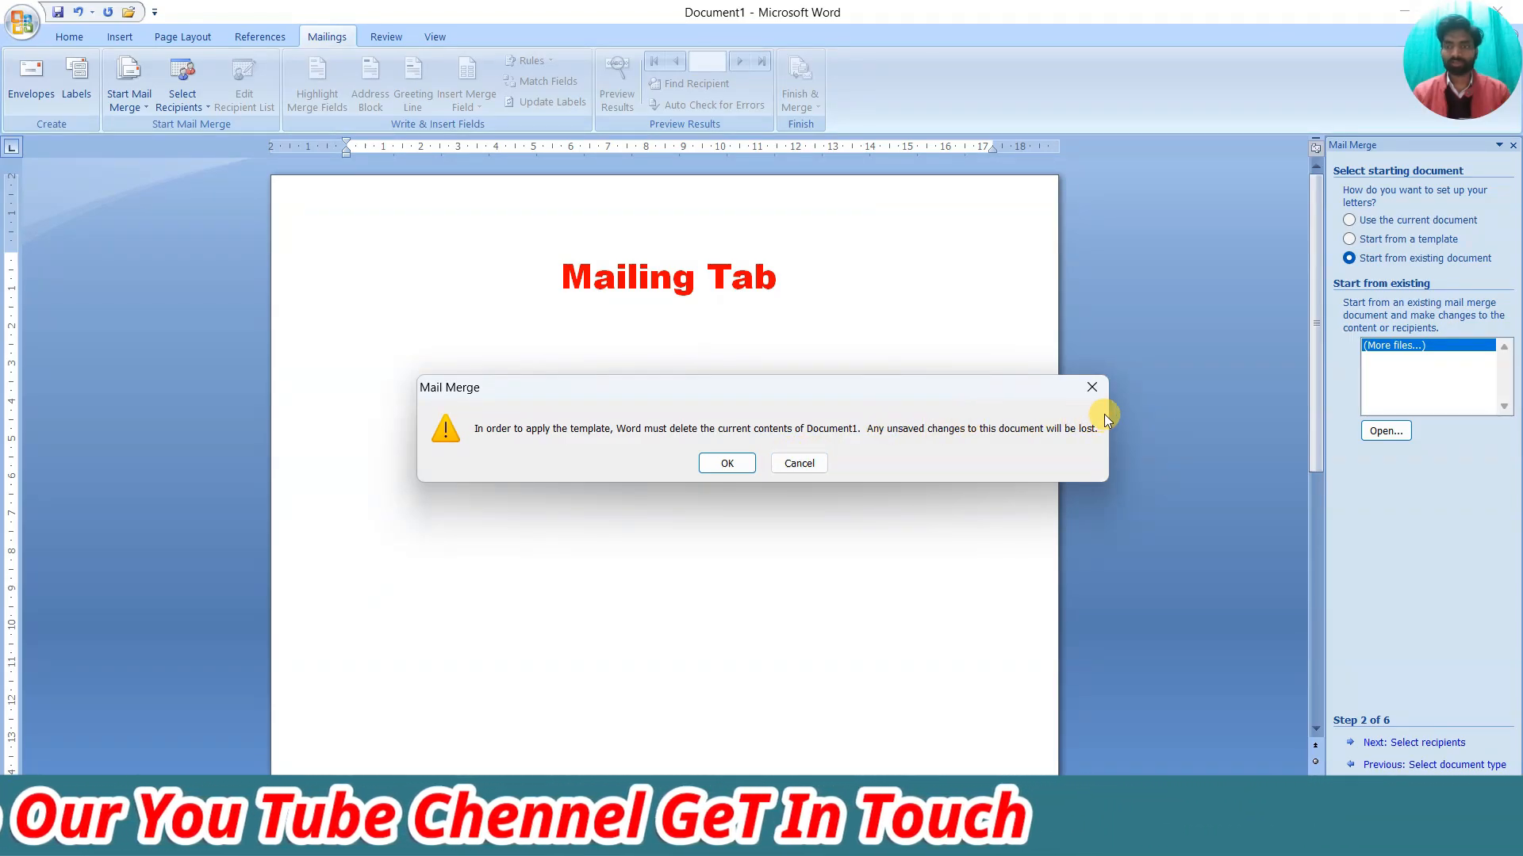
click(1091, 390)
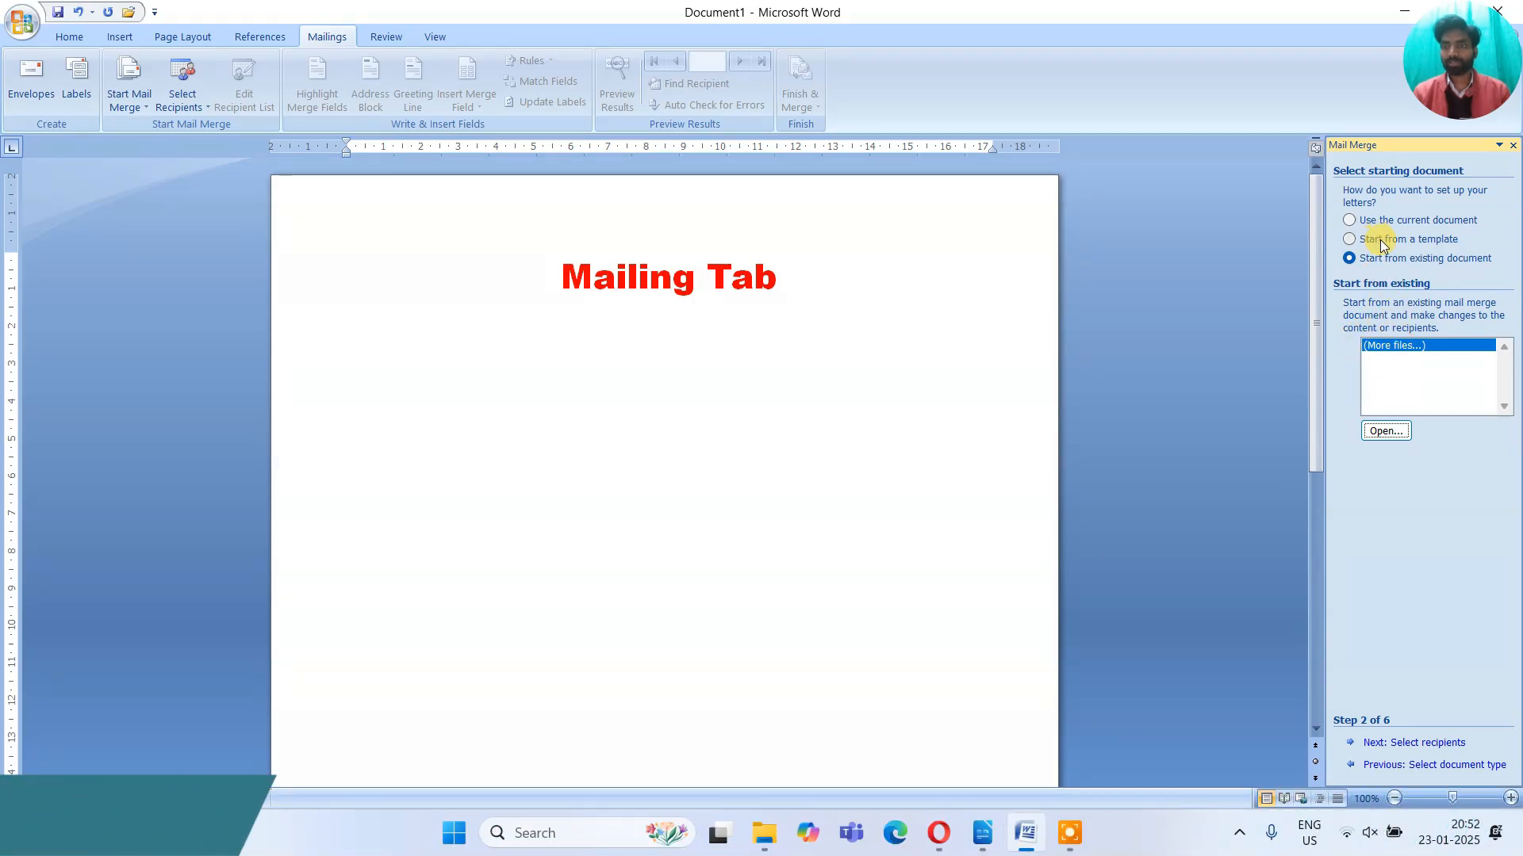
click(1350, 221)
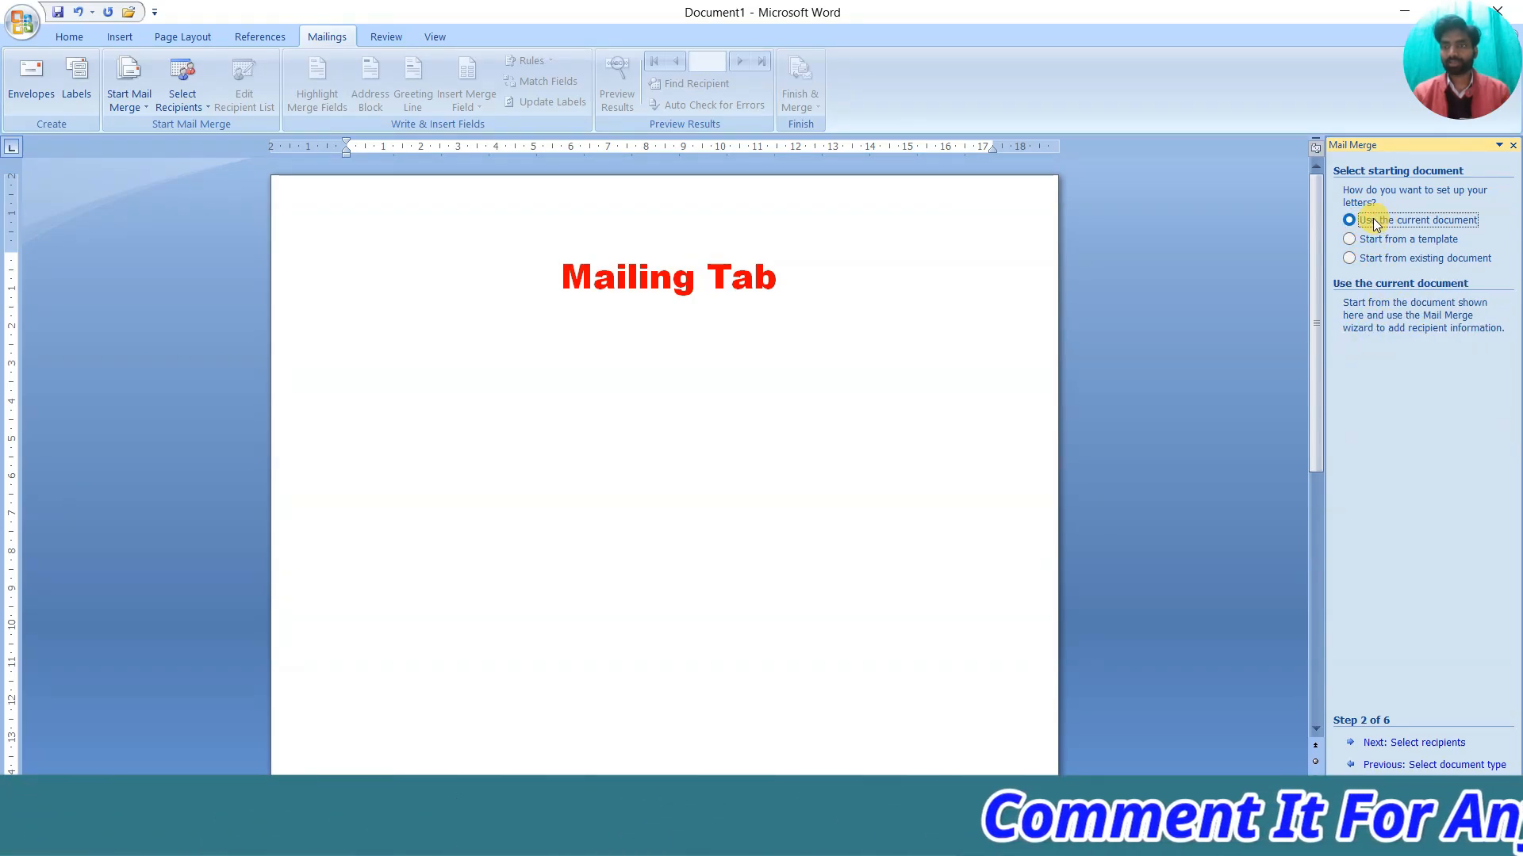
Go to step 3, Select recipients; browse Documents for a data source, then cancel
click(1415, 741)
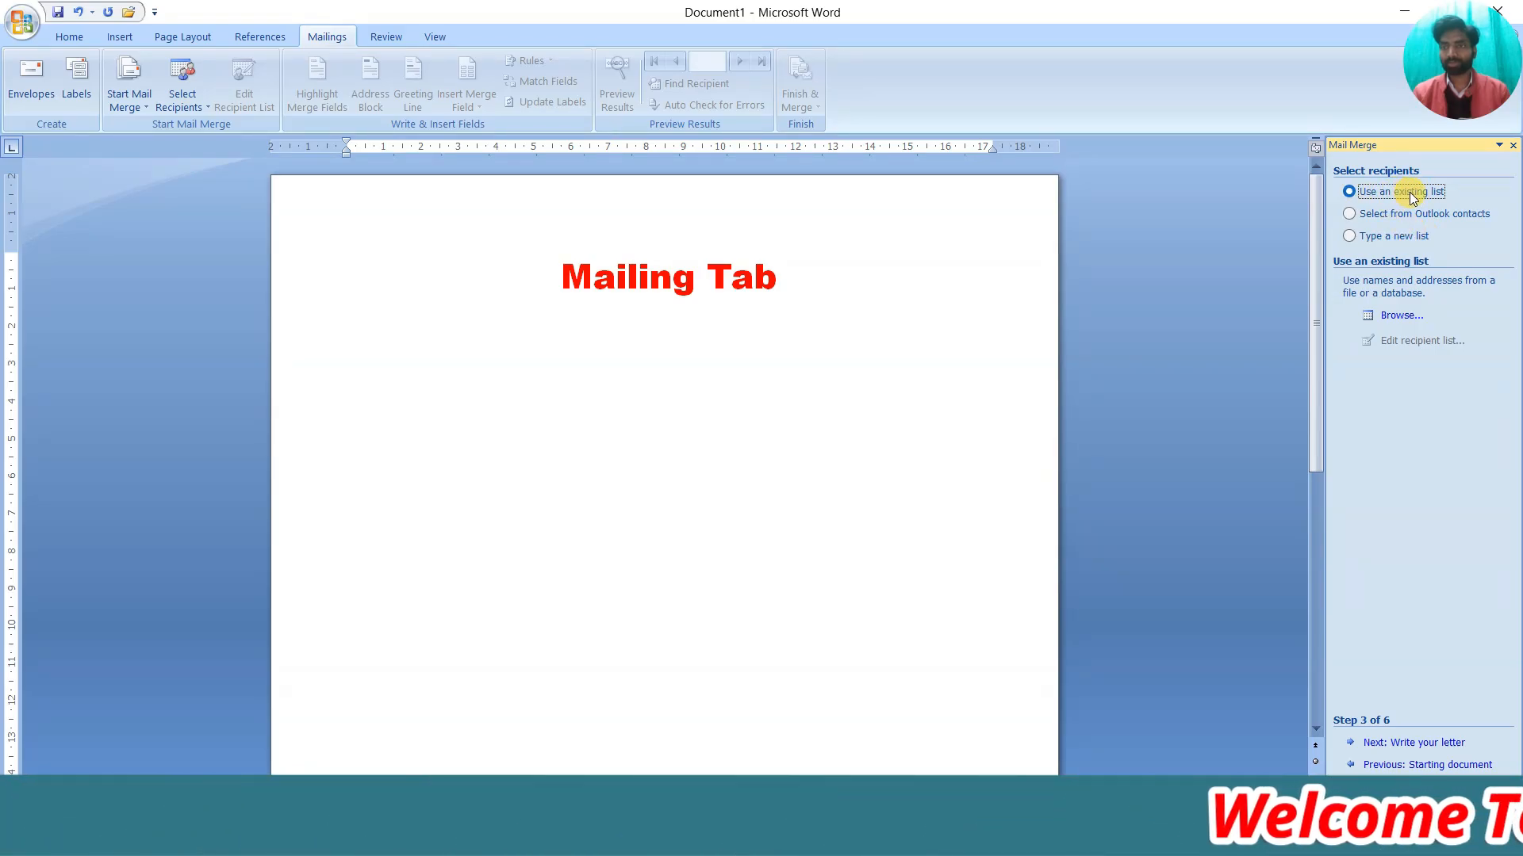
click(1393, 315)
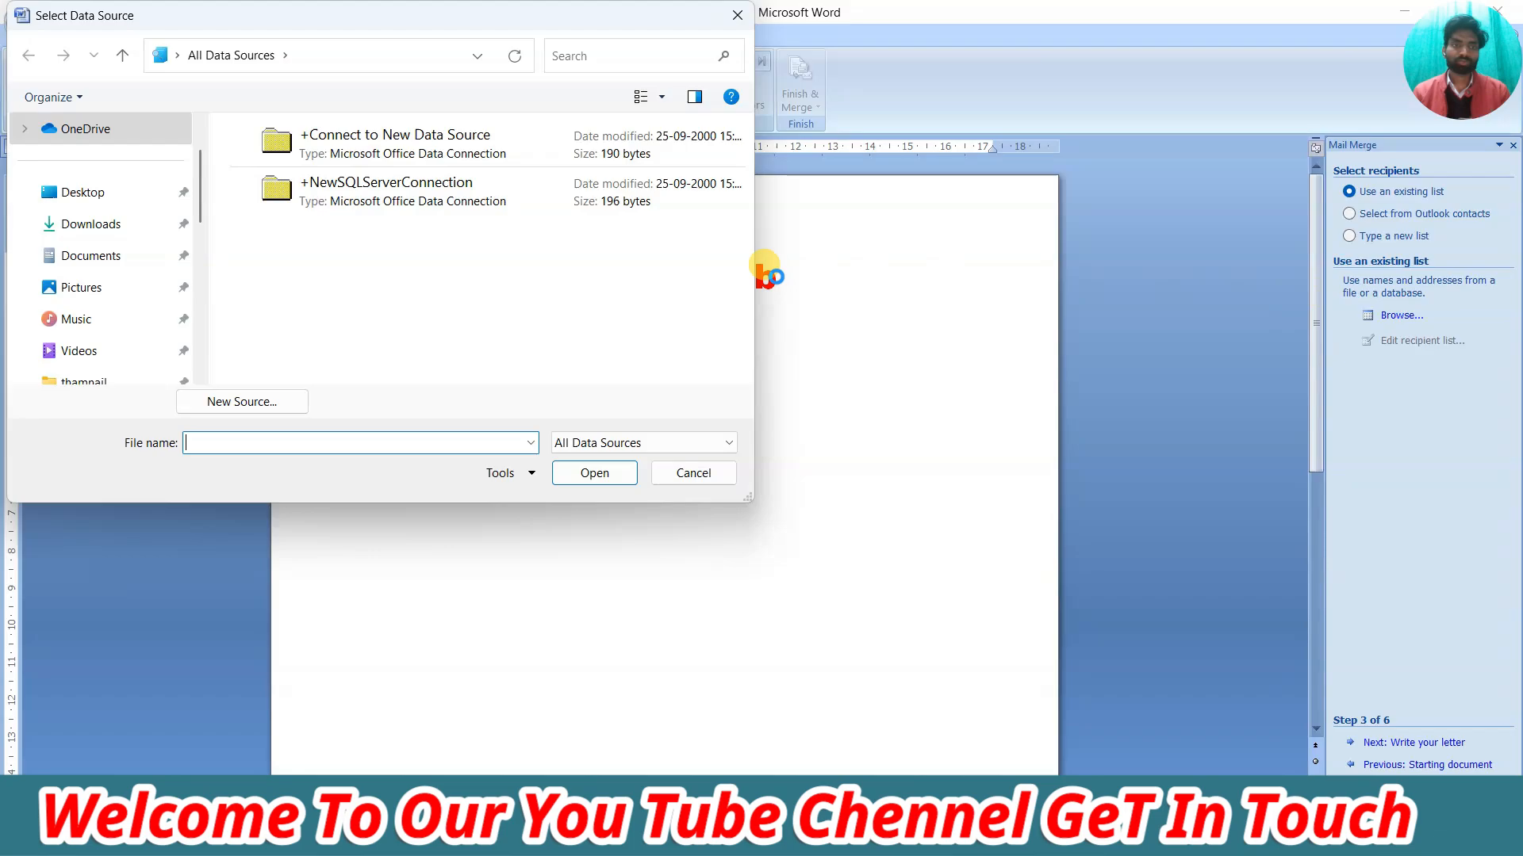
click(153, 255)
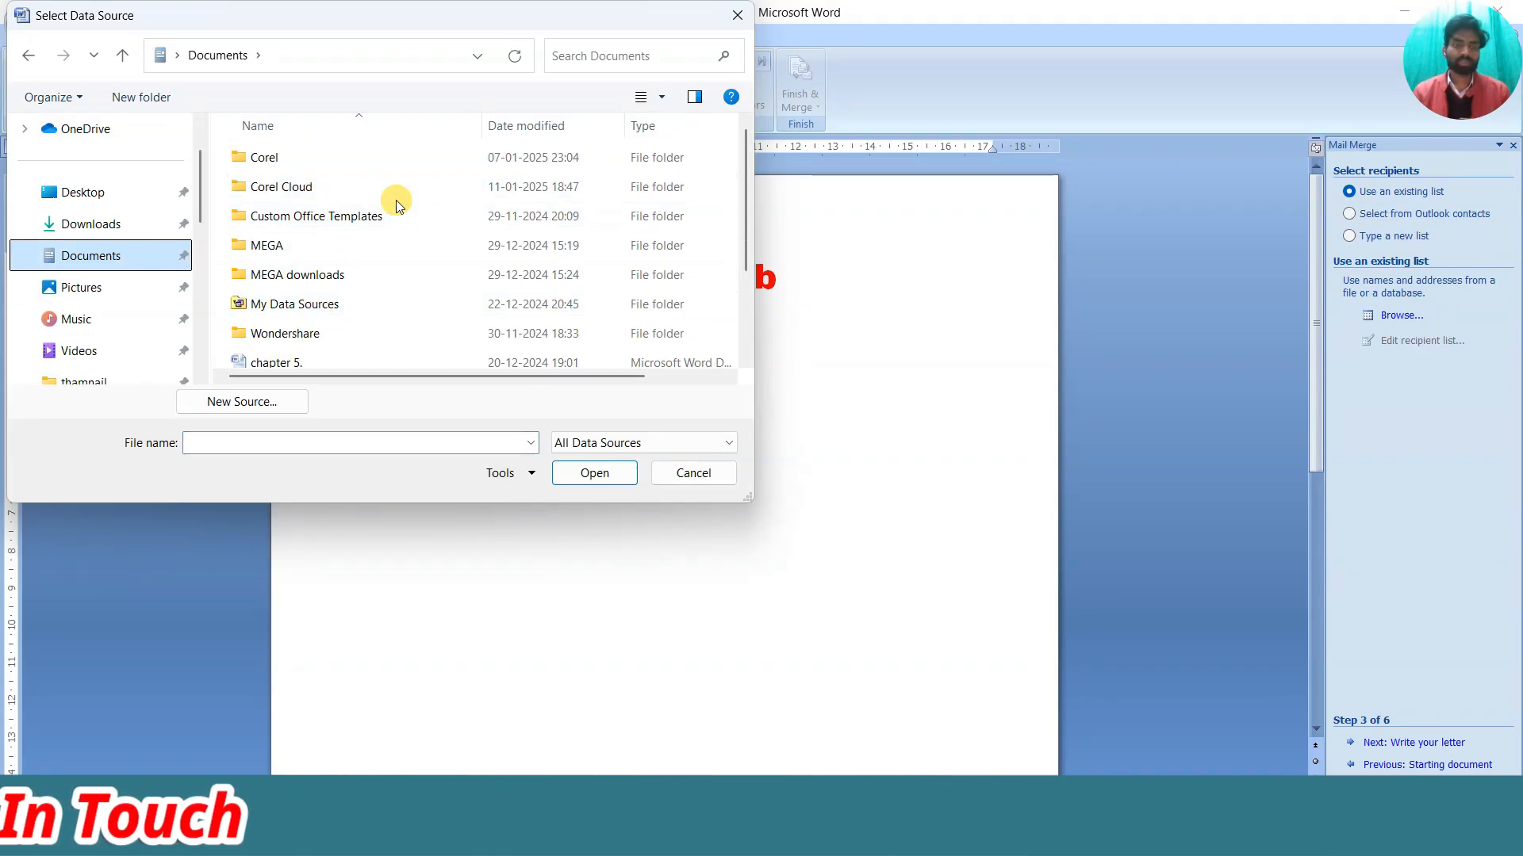
click(689, 476)
Try Outlook contacts, dismiss the no-profiles error, and choose Type a new list instead
click(1350, 214)
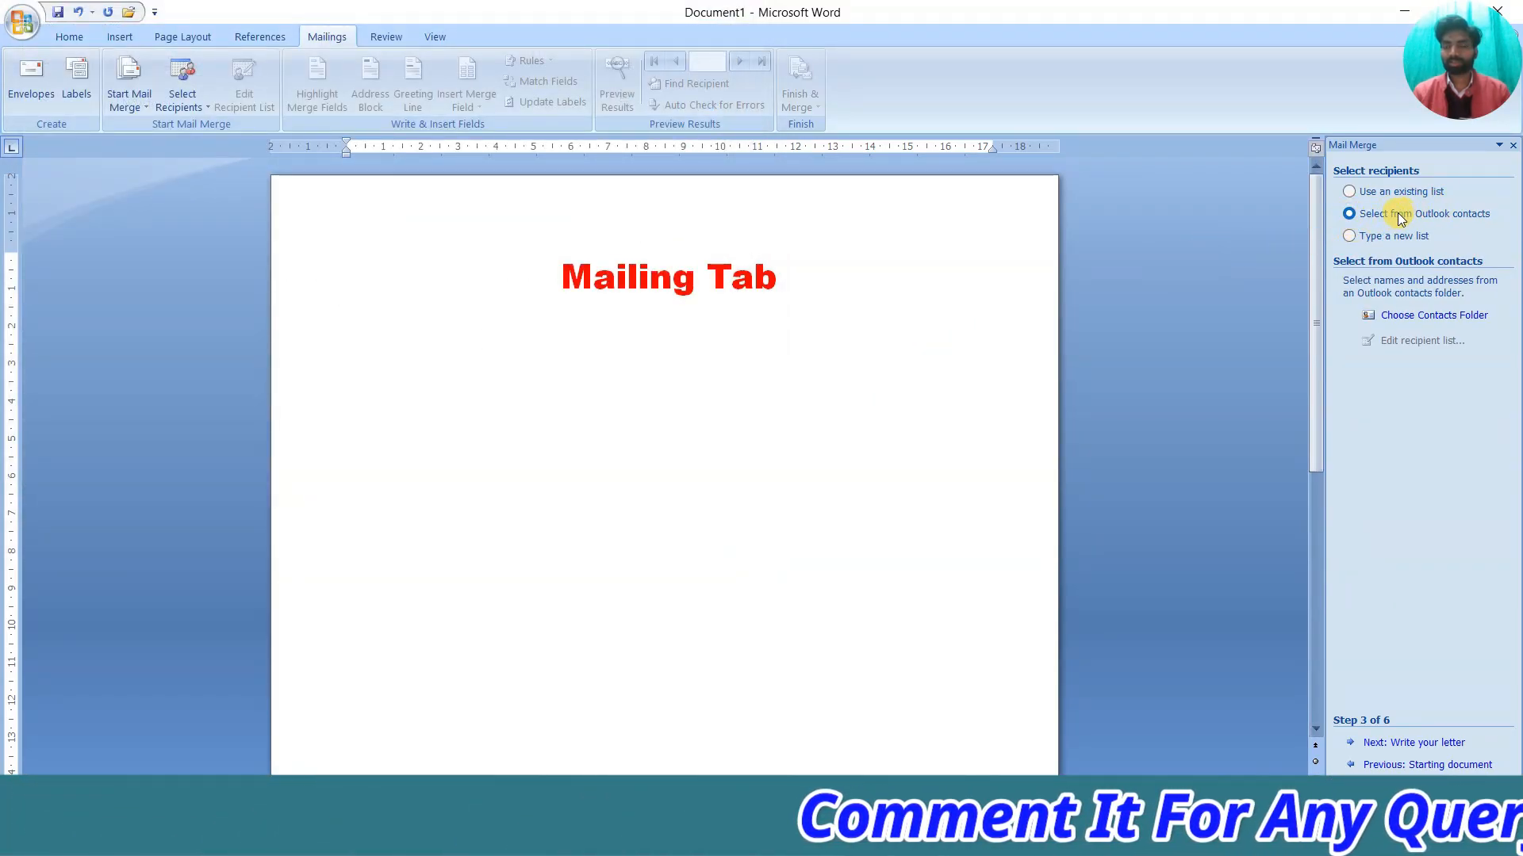
click(1414, 319)
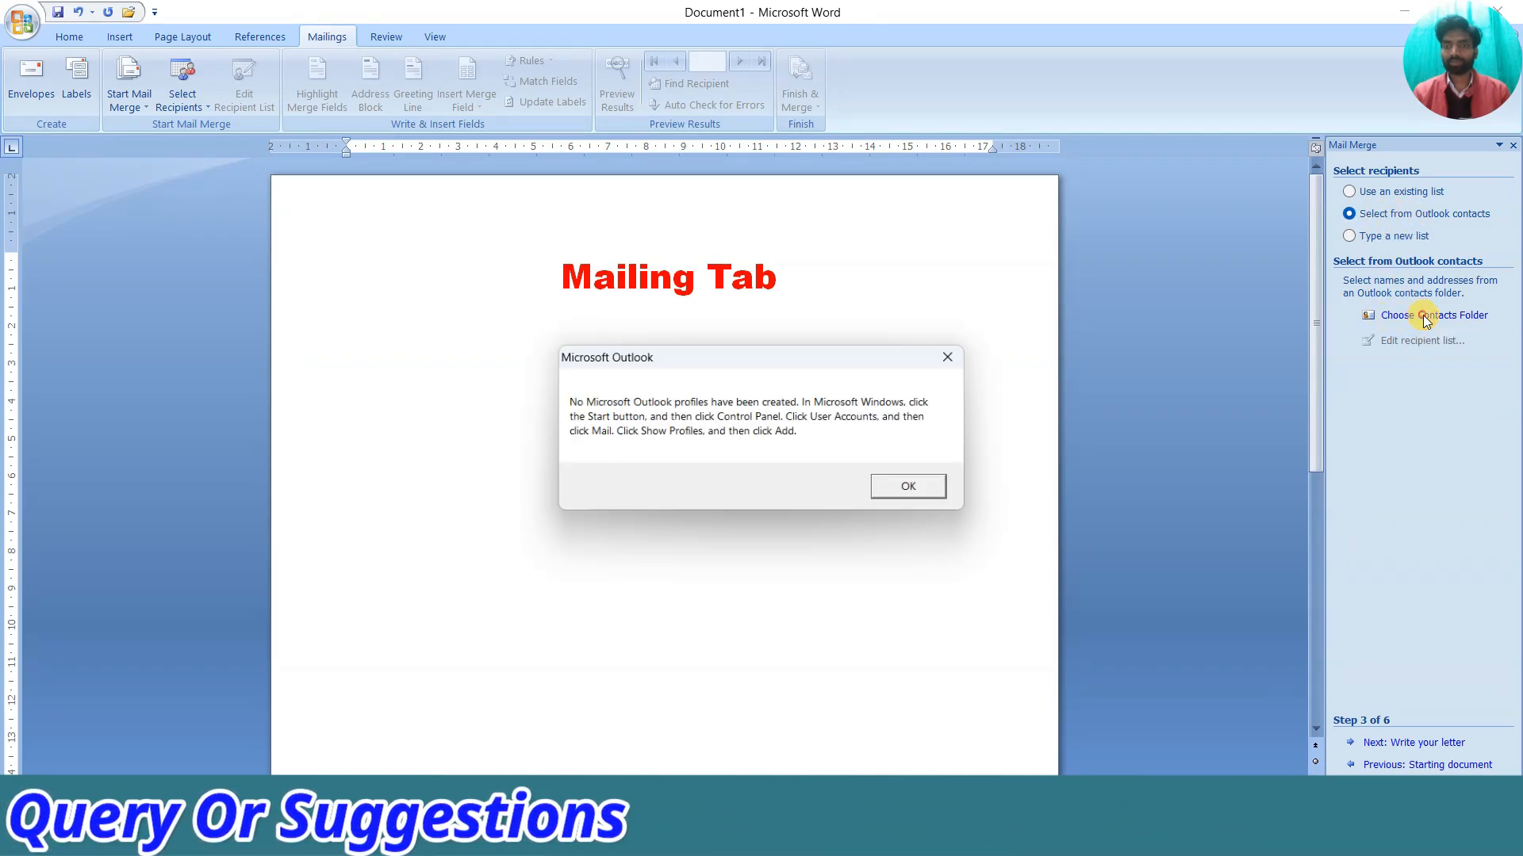
click(956, 356)
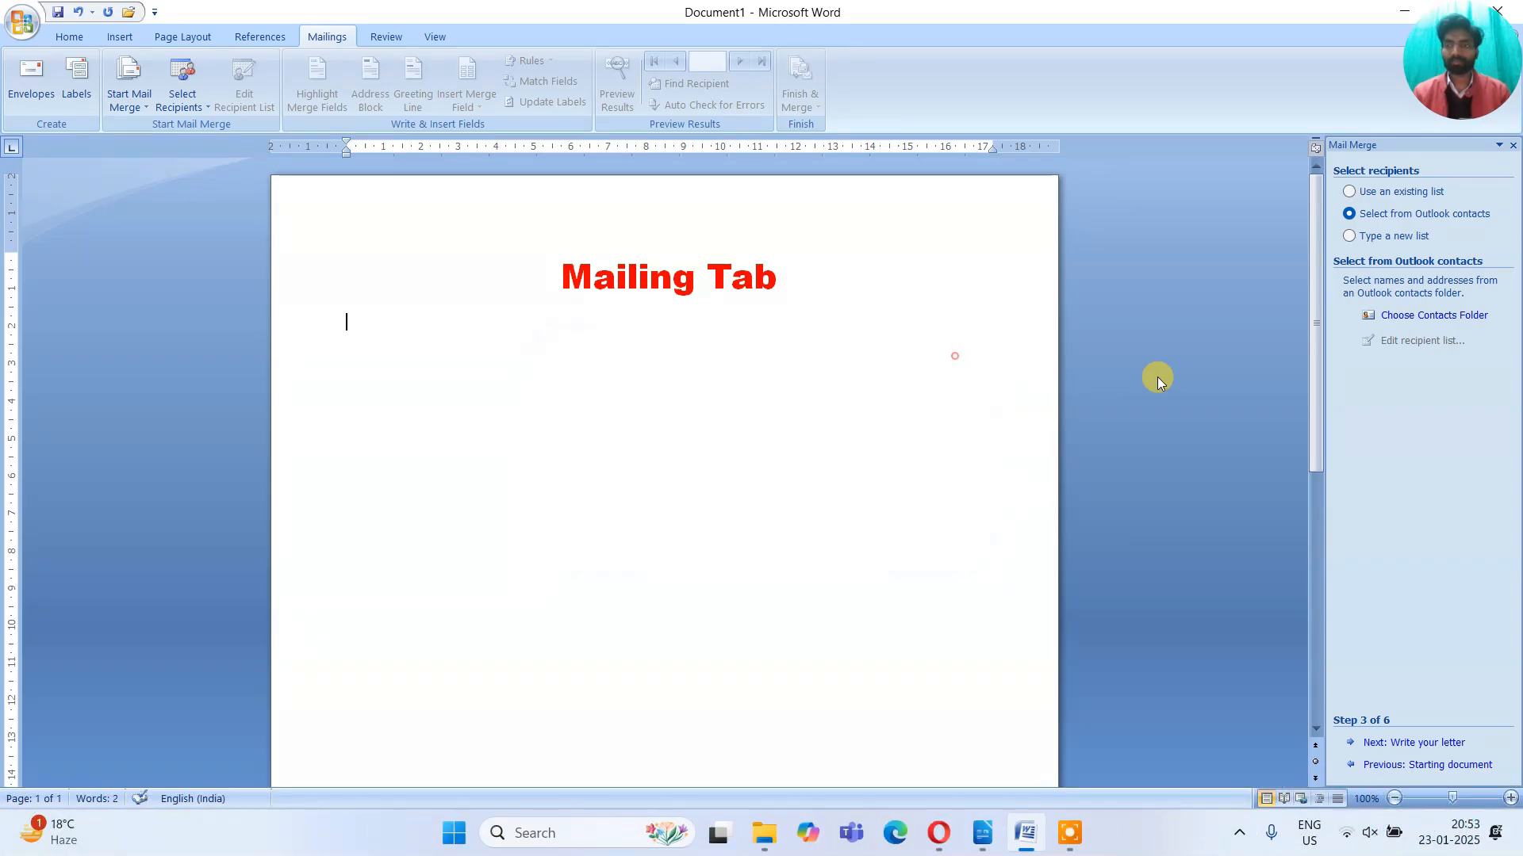
click(1357, 237)
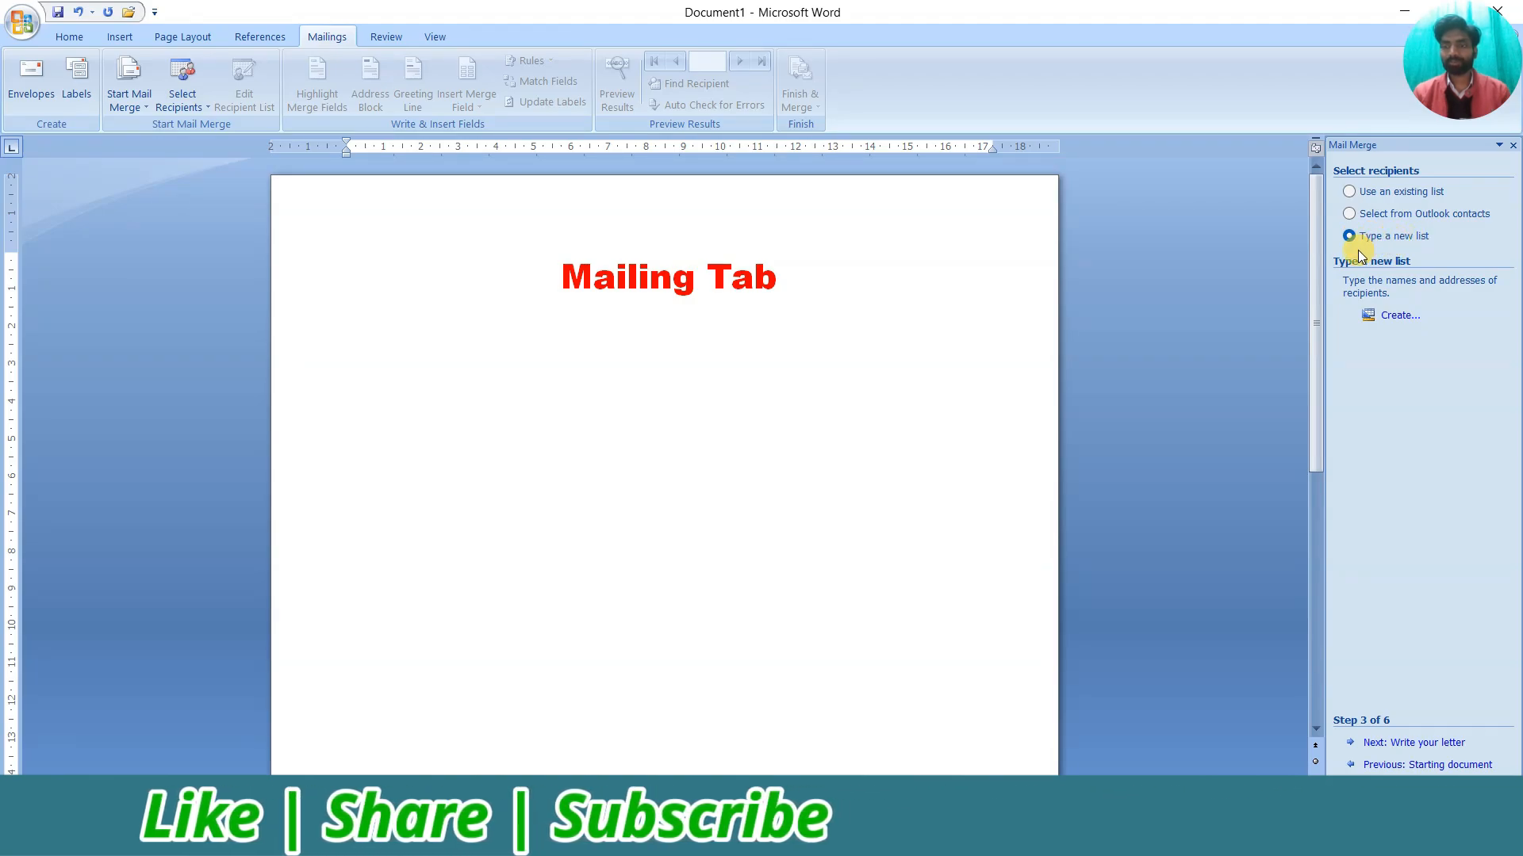
Open the New Address List dialog, nudge it right, and tab through its empty entry fields
click(1394, 317)
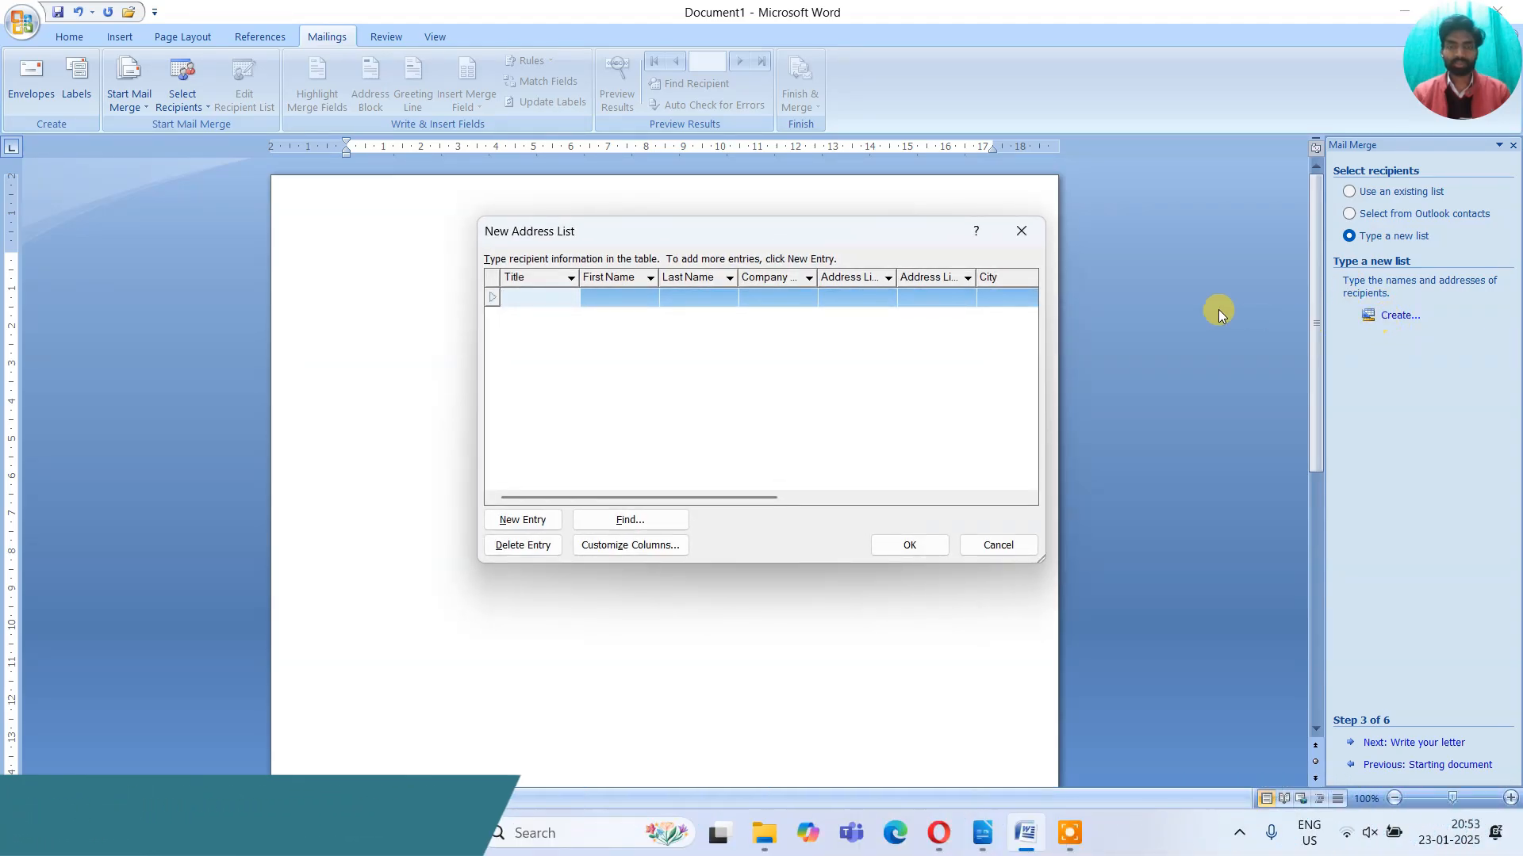
drag(805, 228, 917, 218)
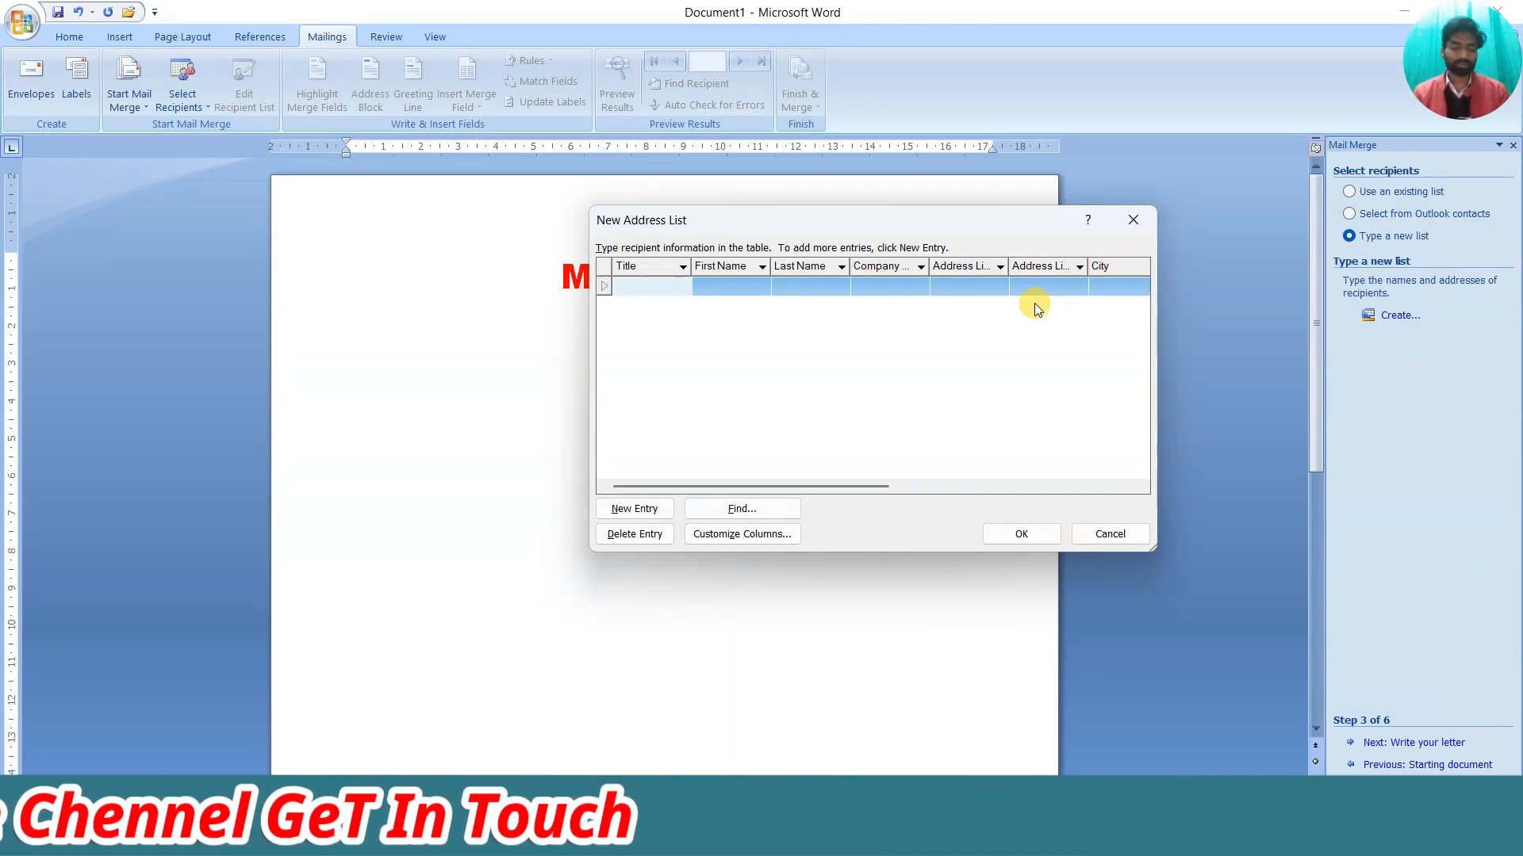
key(Tab)
key(Tab)
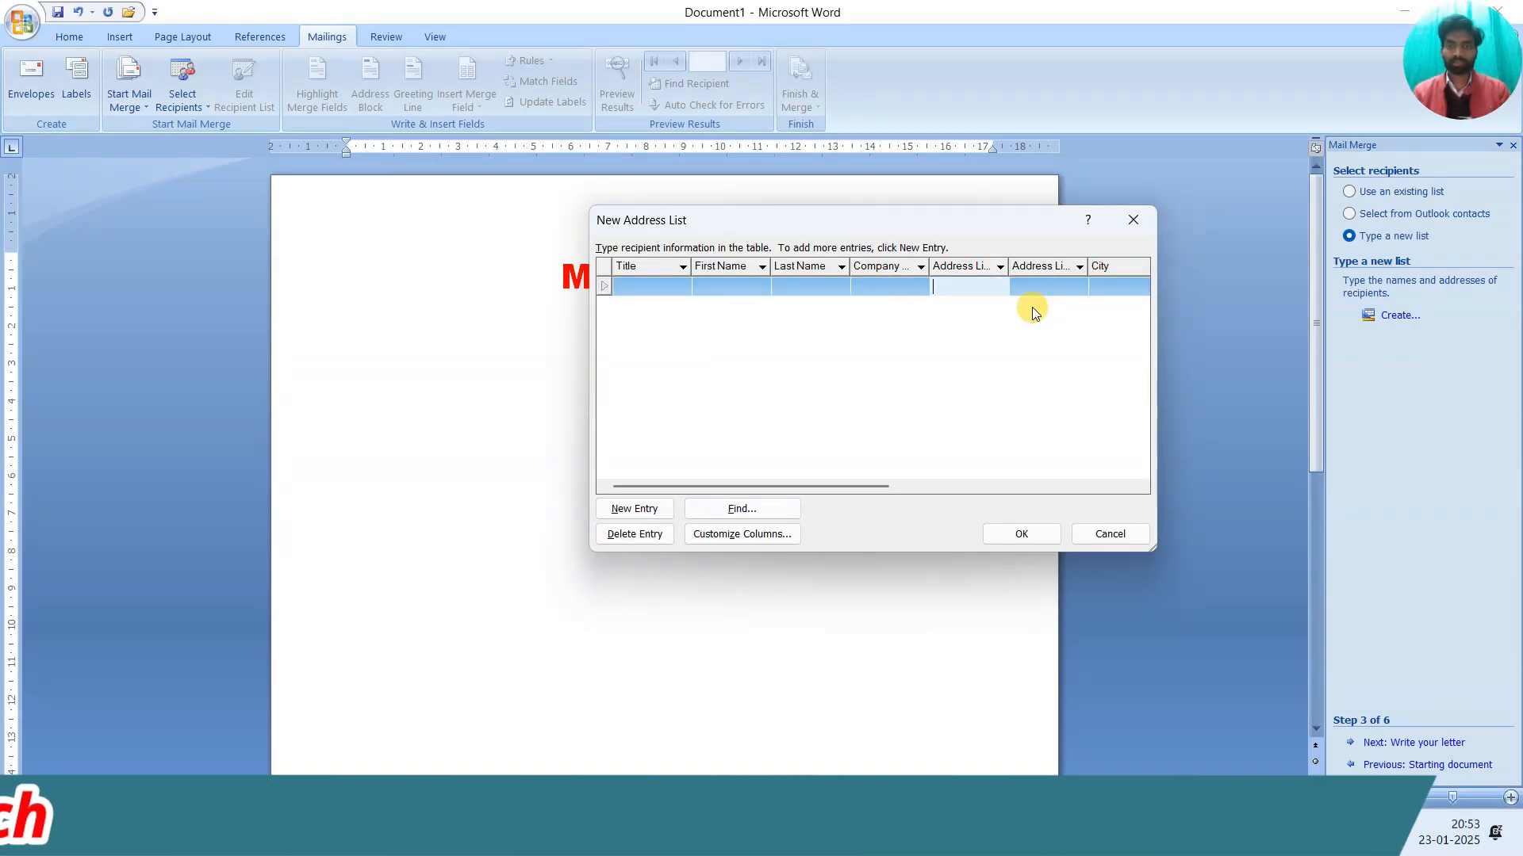
key(Tab)
key(Tab)
key(Tab)
key(Tab)
key(Tab)
key(Tab)
key(Tab)
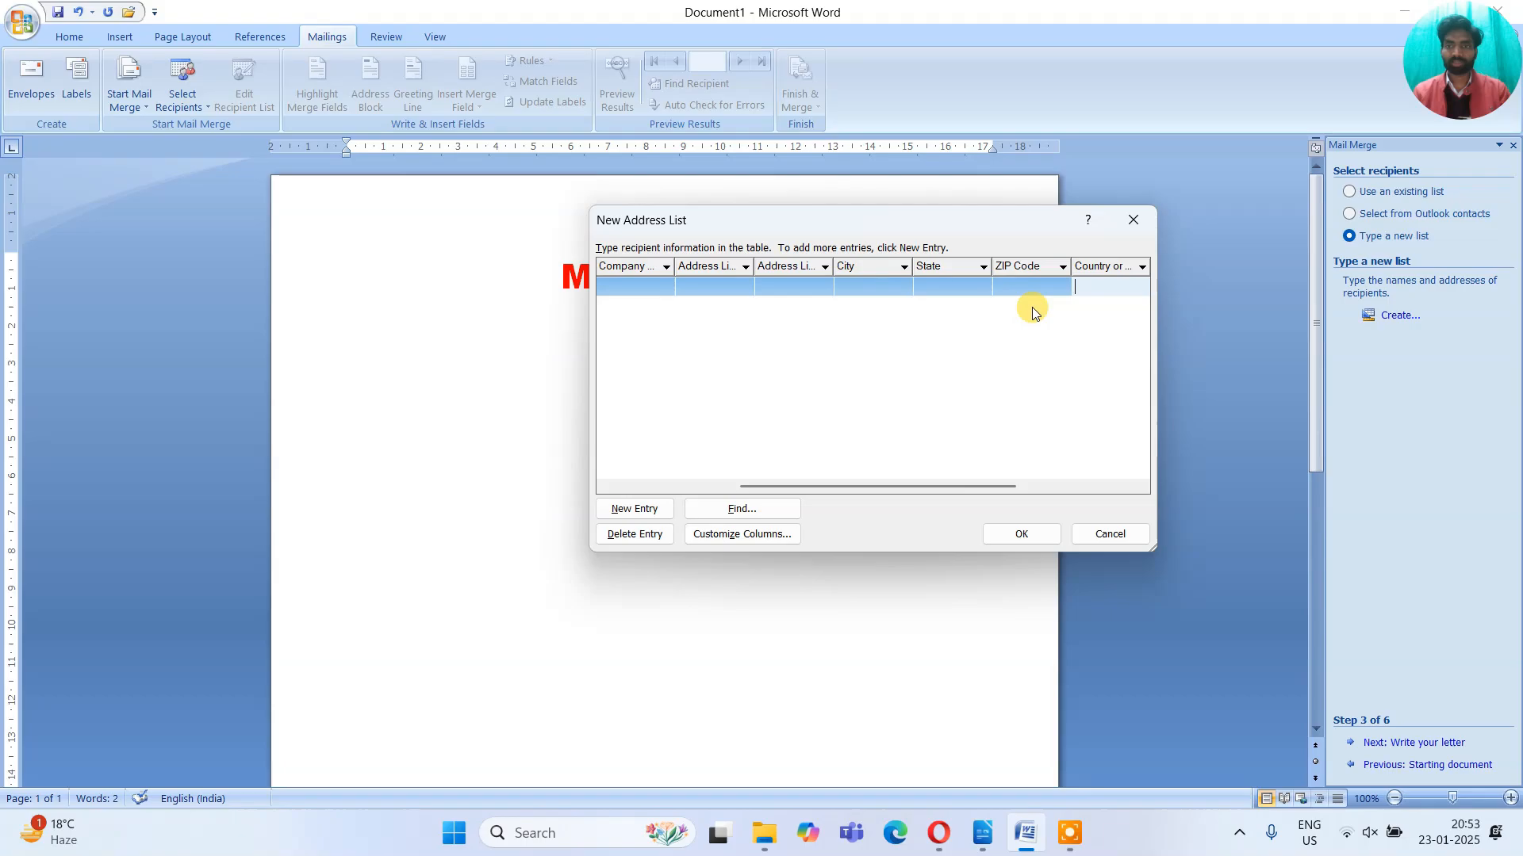
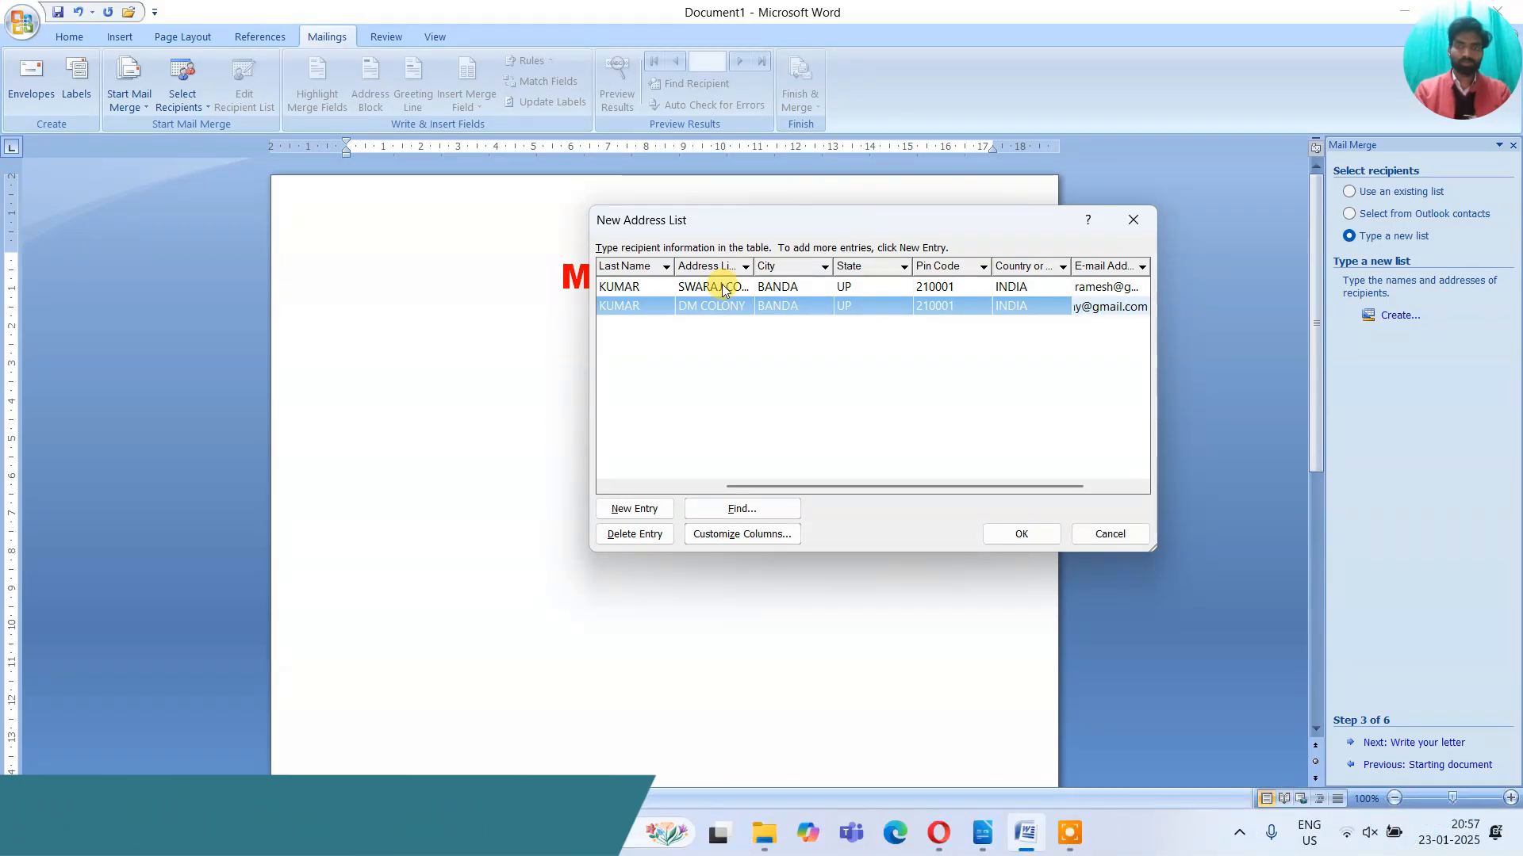
Enter the second recipient's country INDIA, e-mail and mobile number, then start a third row
key(Tab)
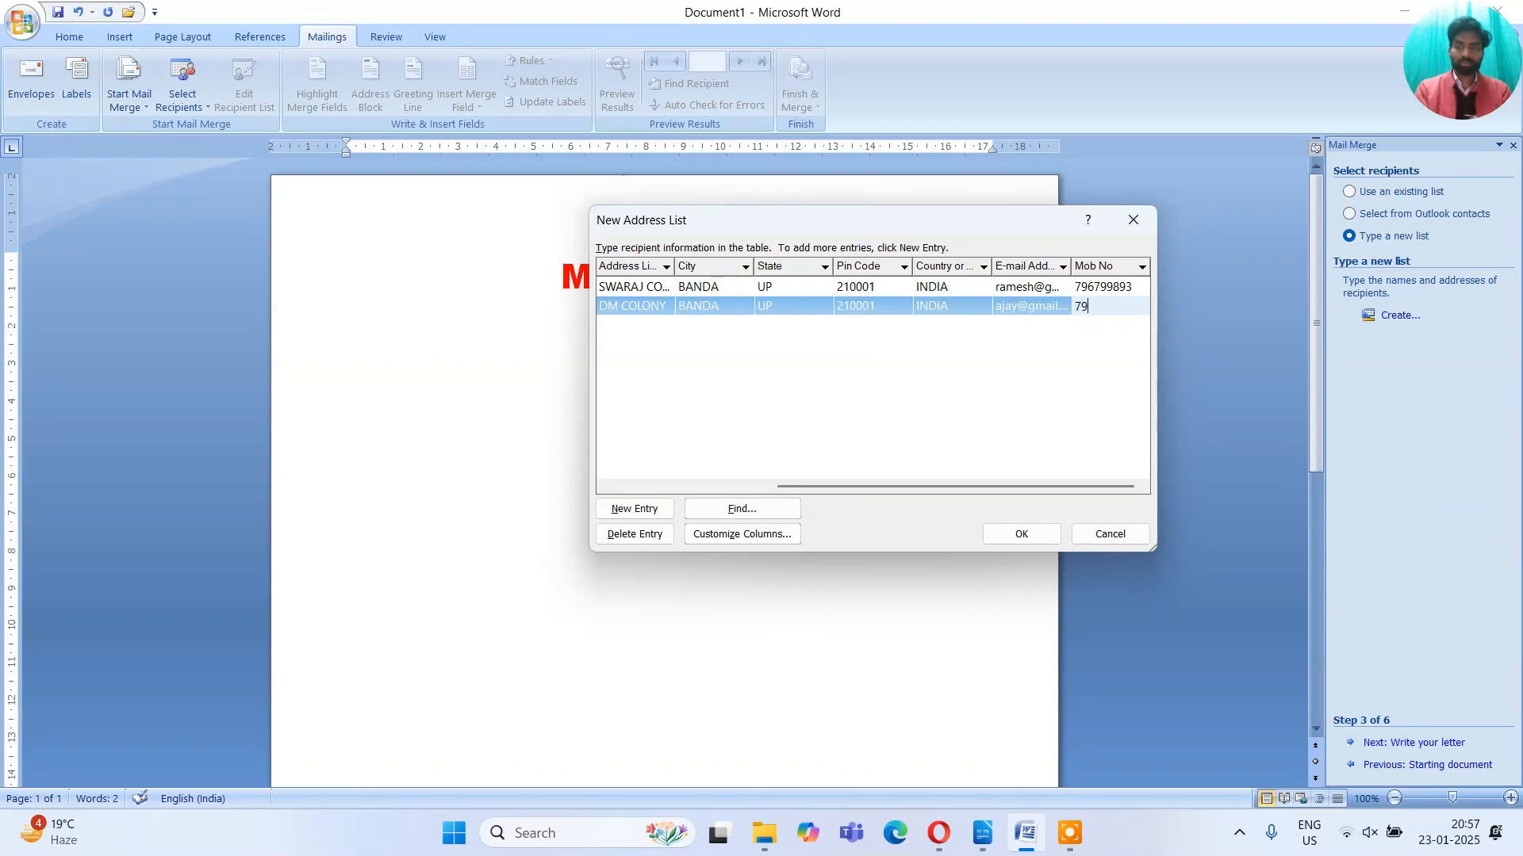
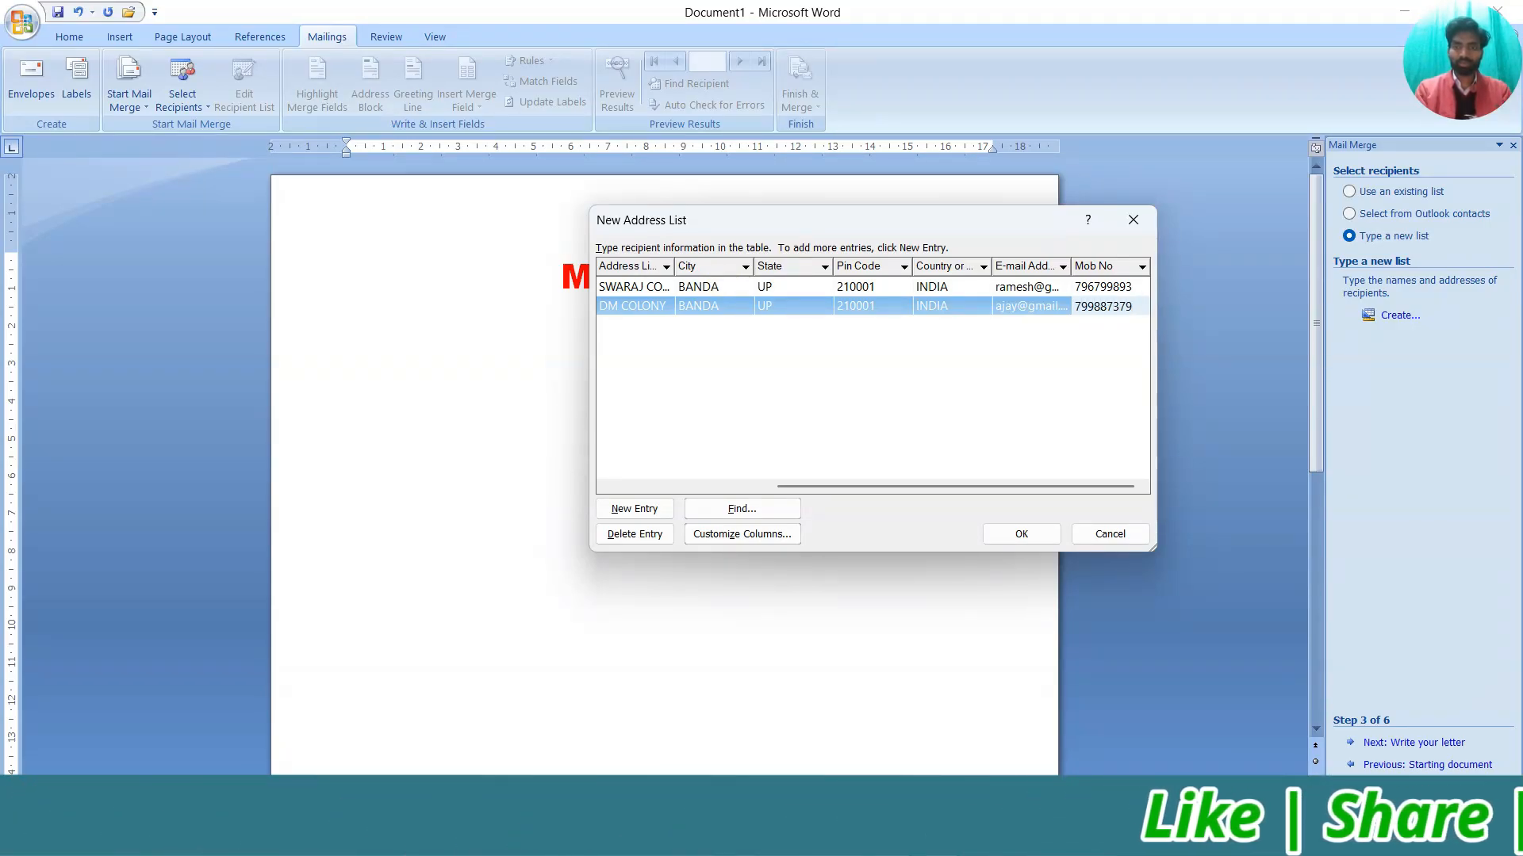
key(Tab)
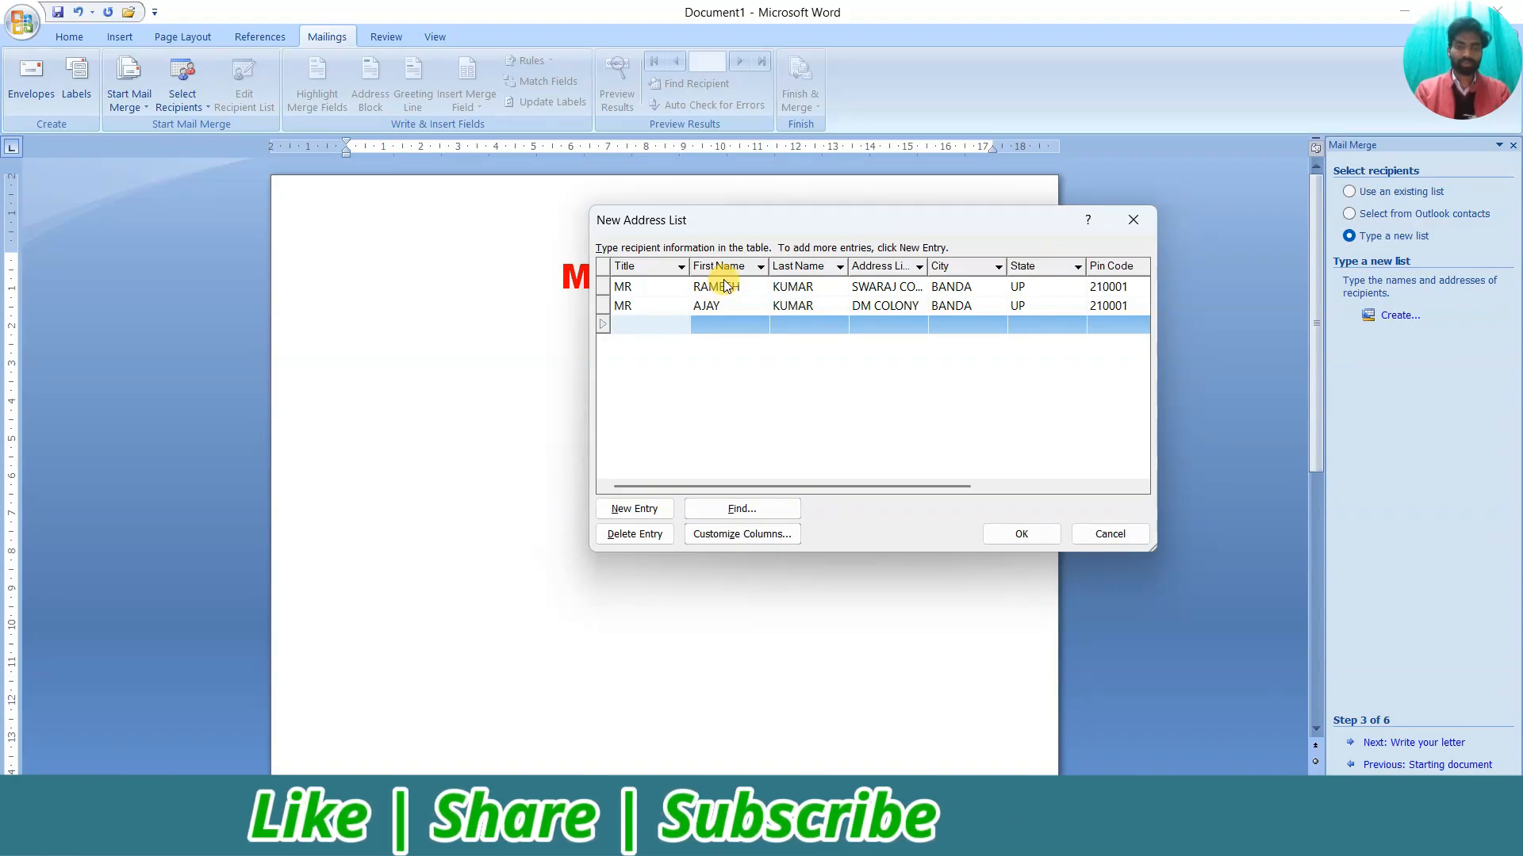
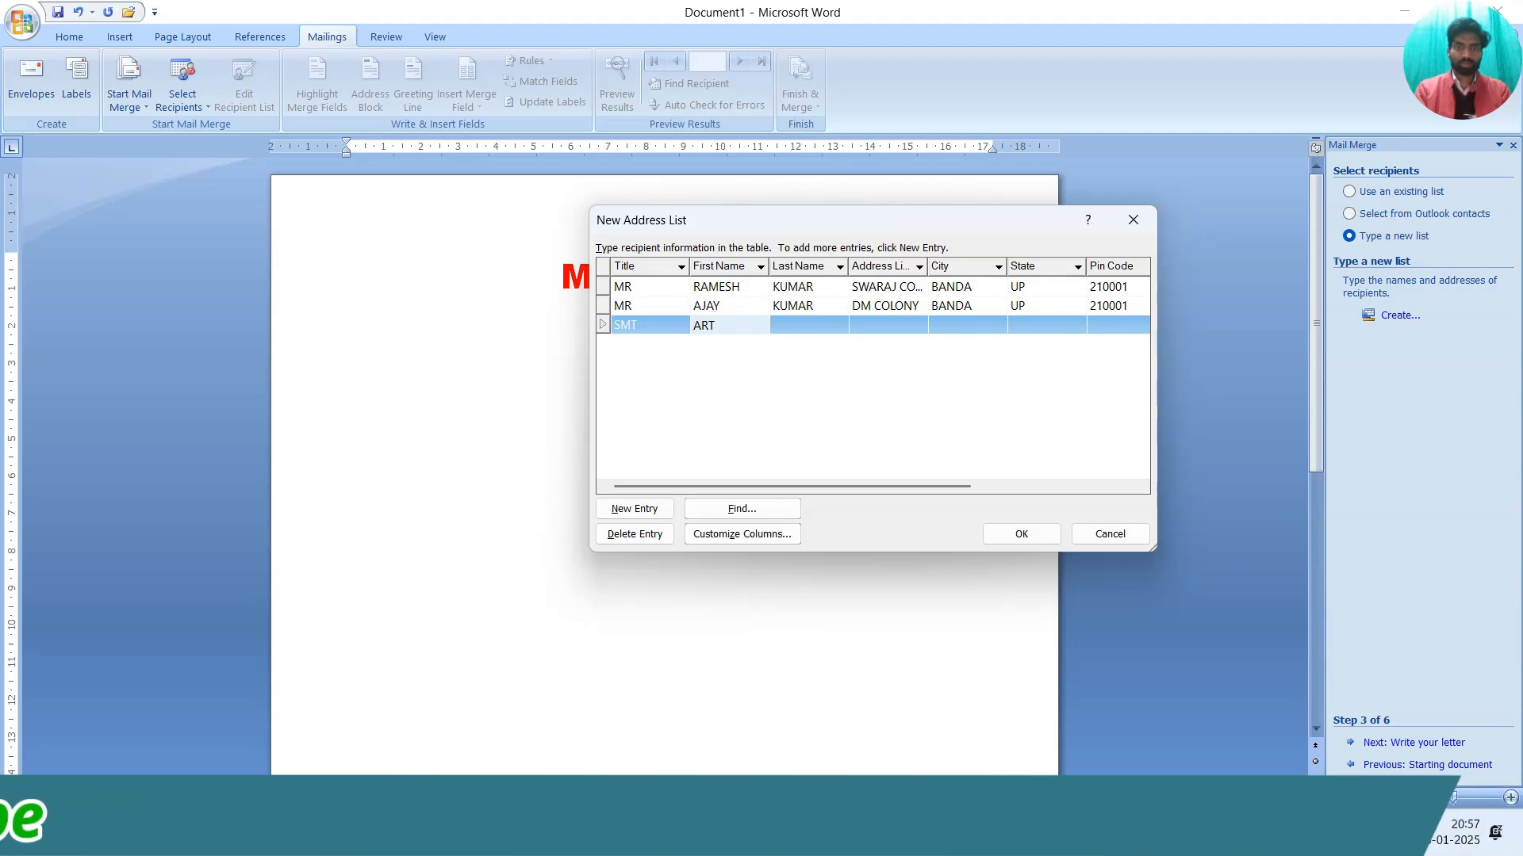
Type the third recipient's title, name, address line, city and state, correcting typos along the way
key(Tab)
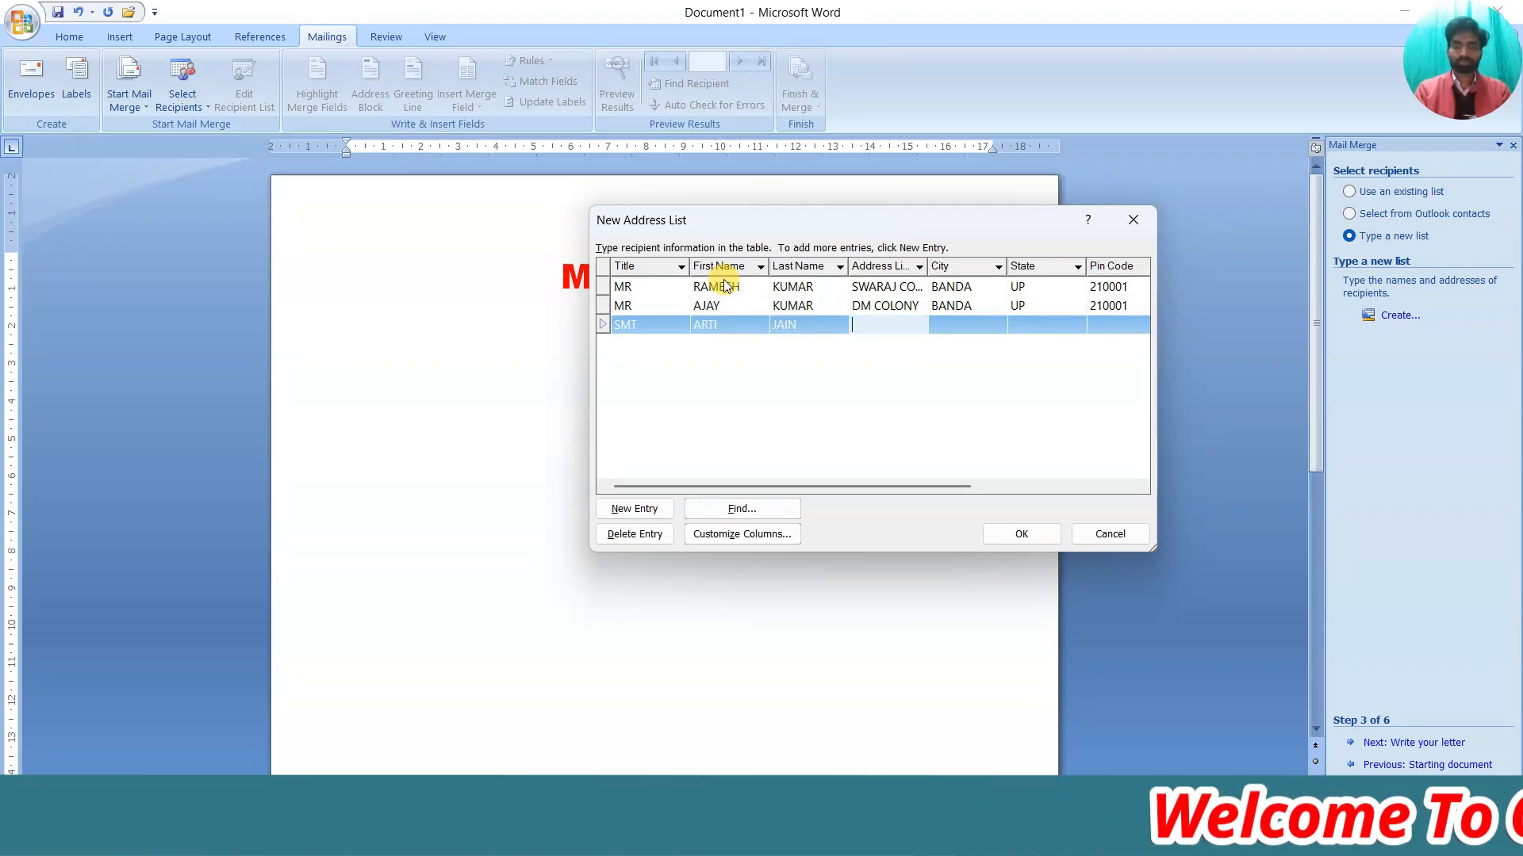
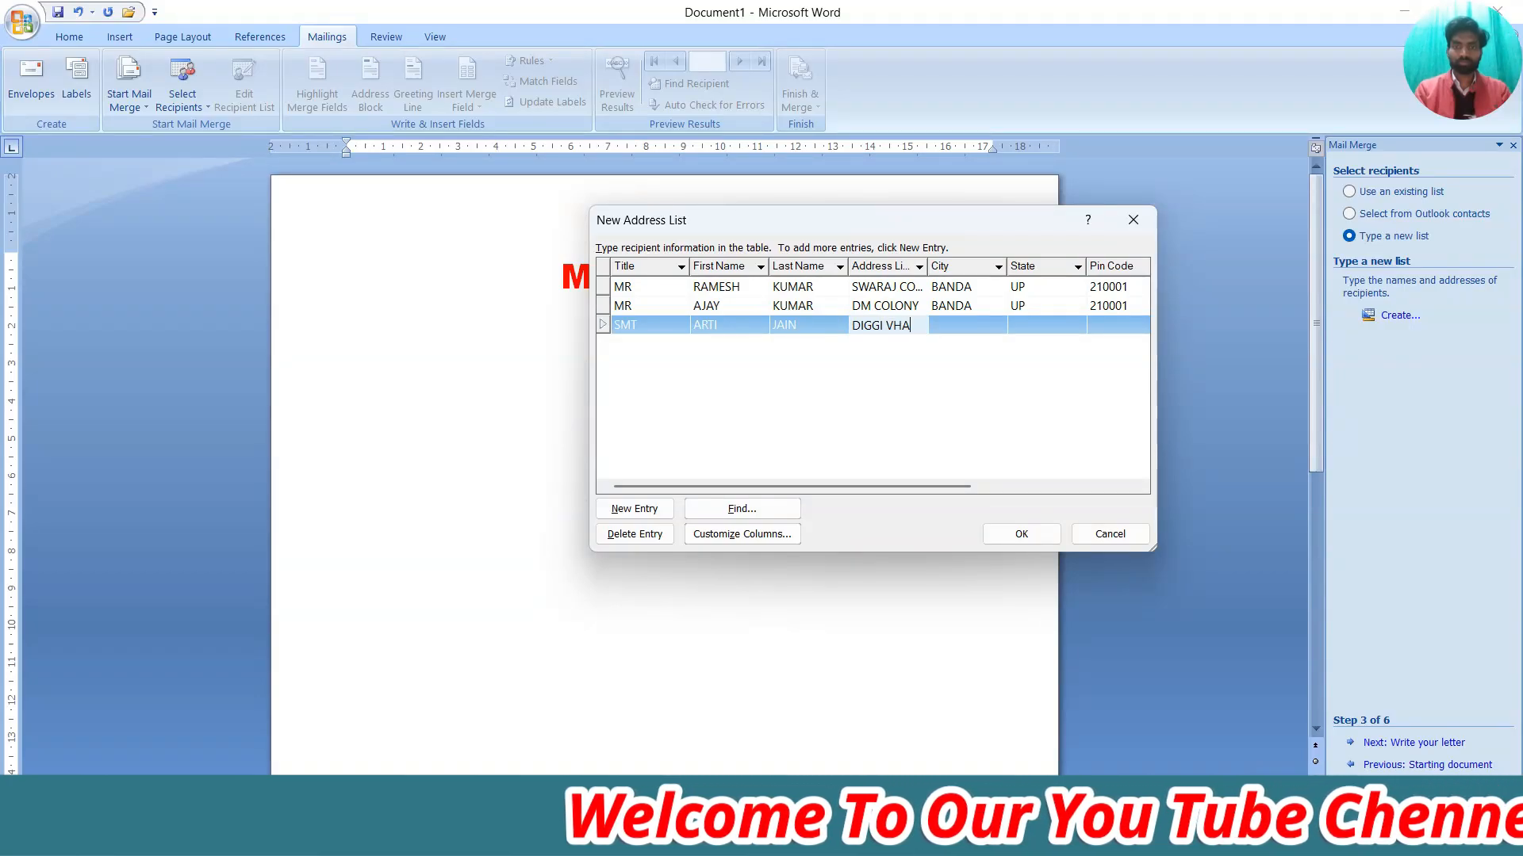
key(BackSpace)
key(BackSpace)
key(BackSpace)
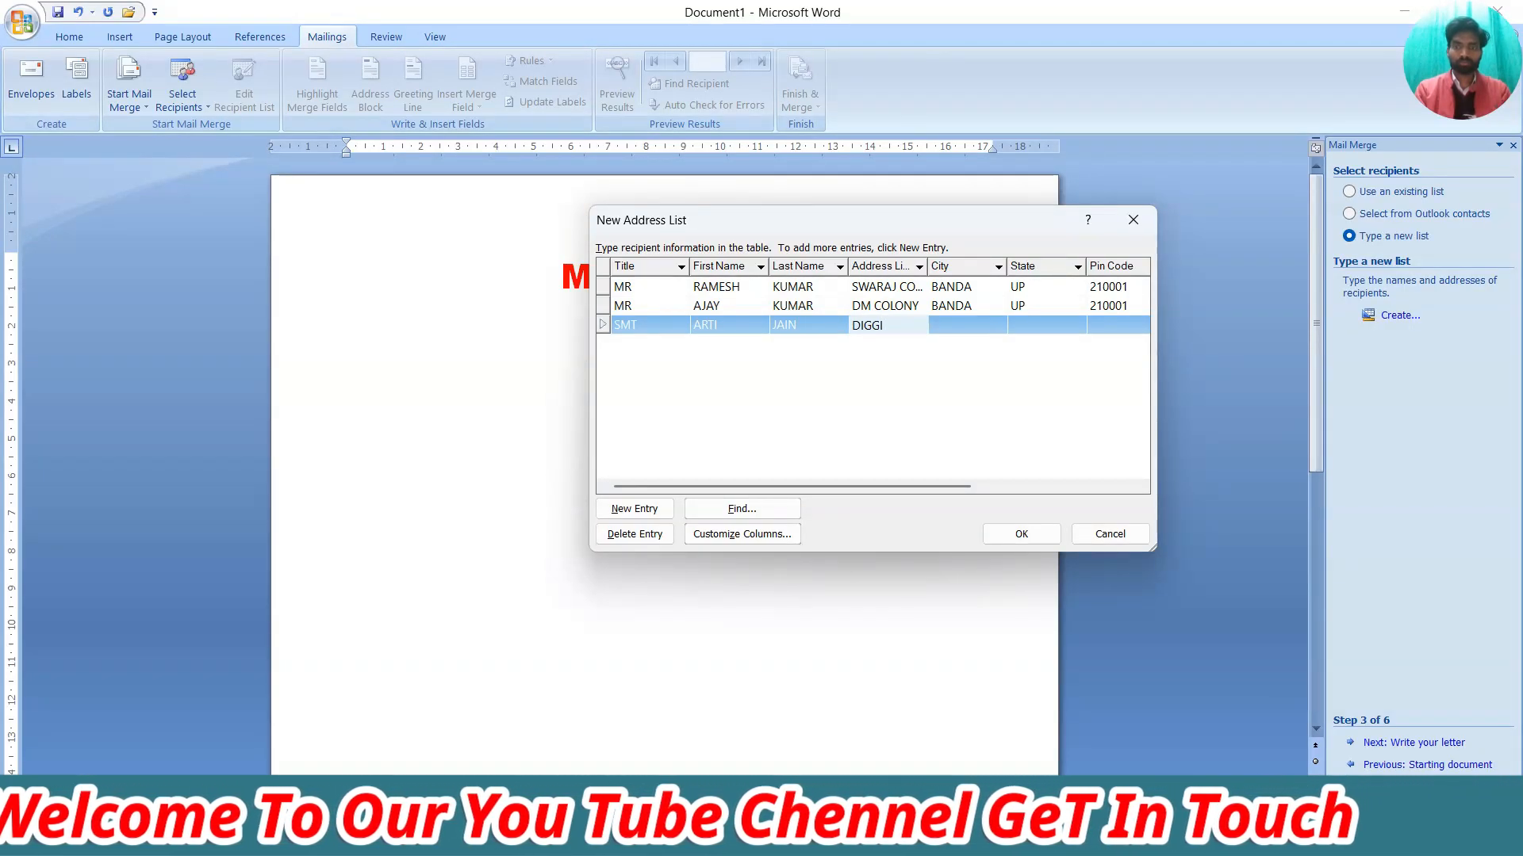
key(BackSpace)
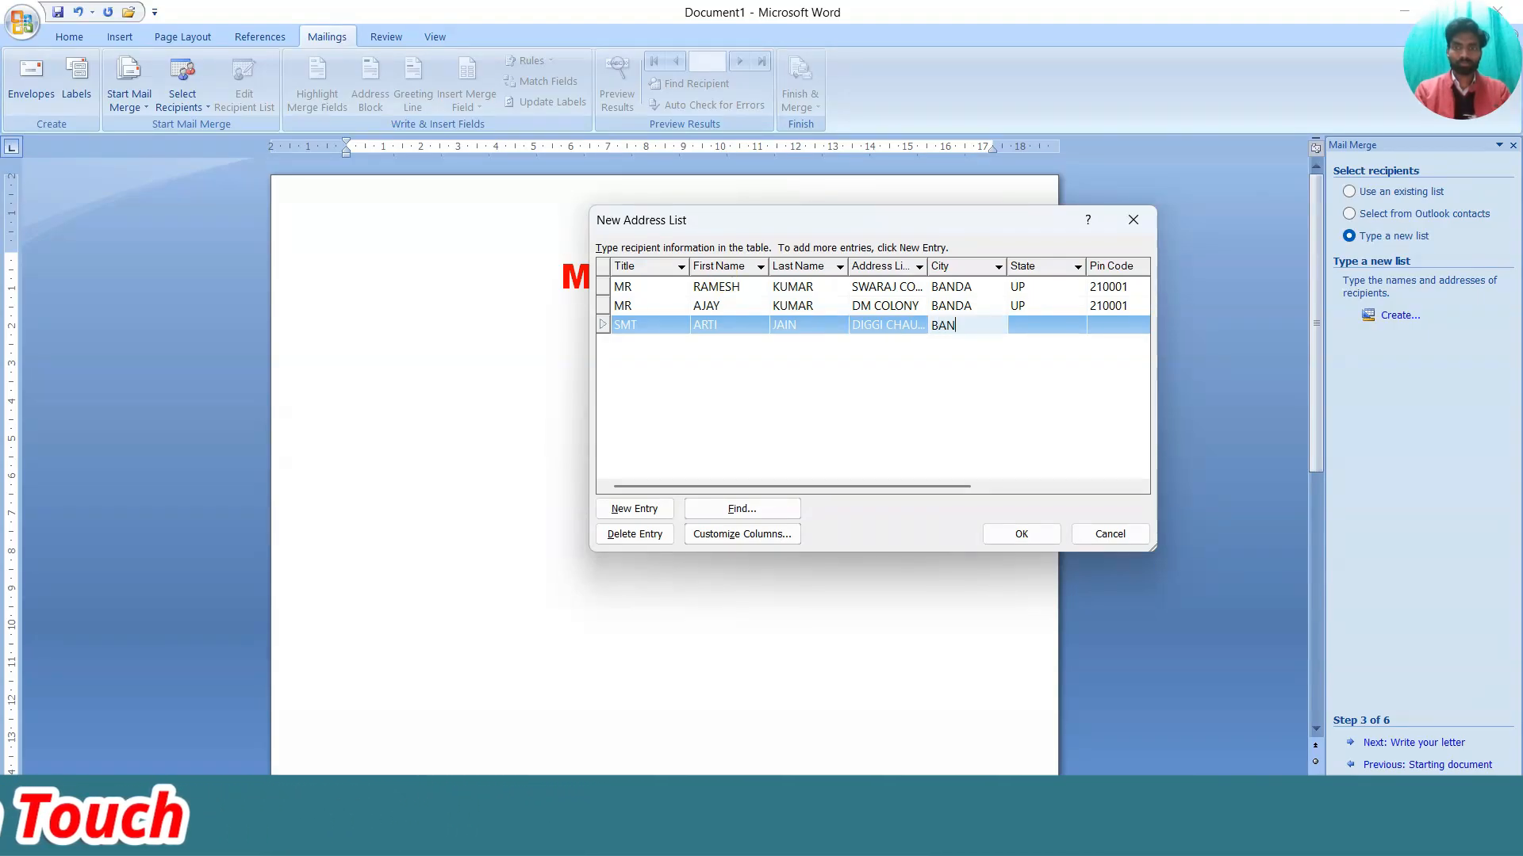
key(Tab)
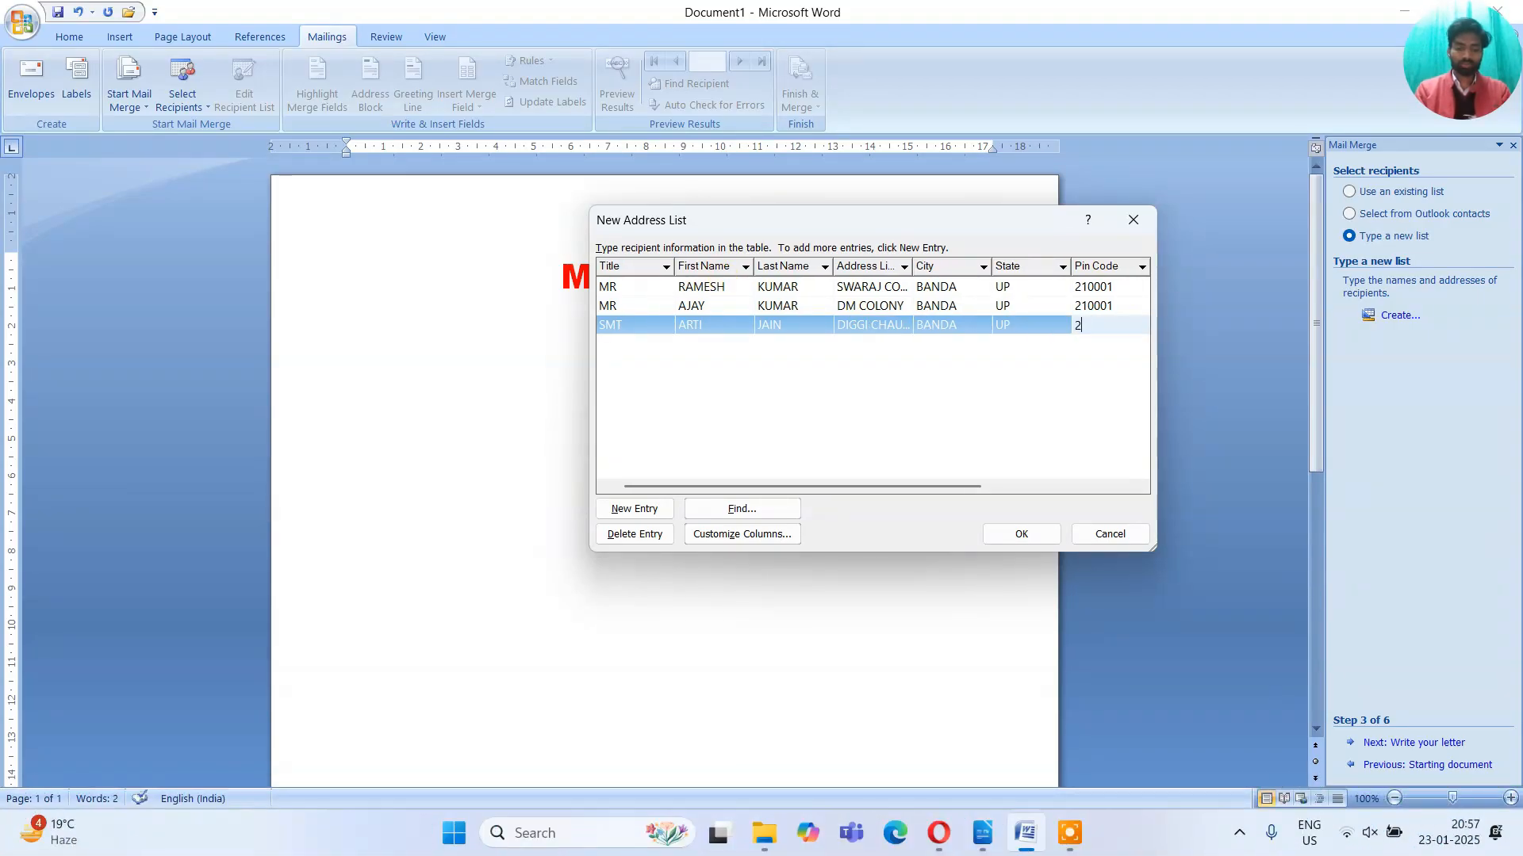
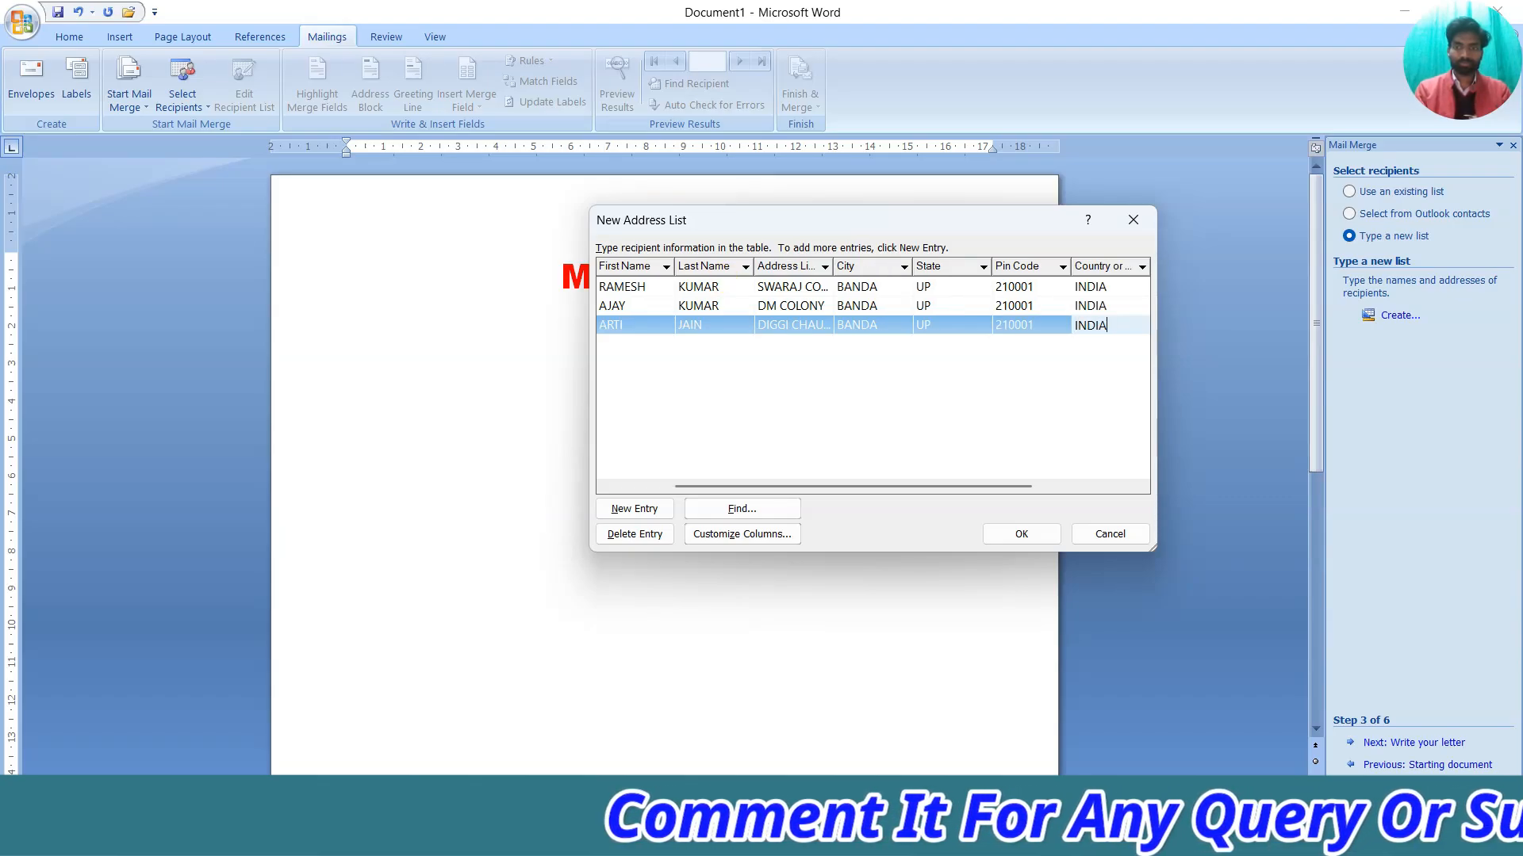
Fill in the third recipient's pin code, country INDIA, e-mail and mobile number
key(Tab)
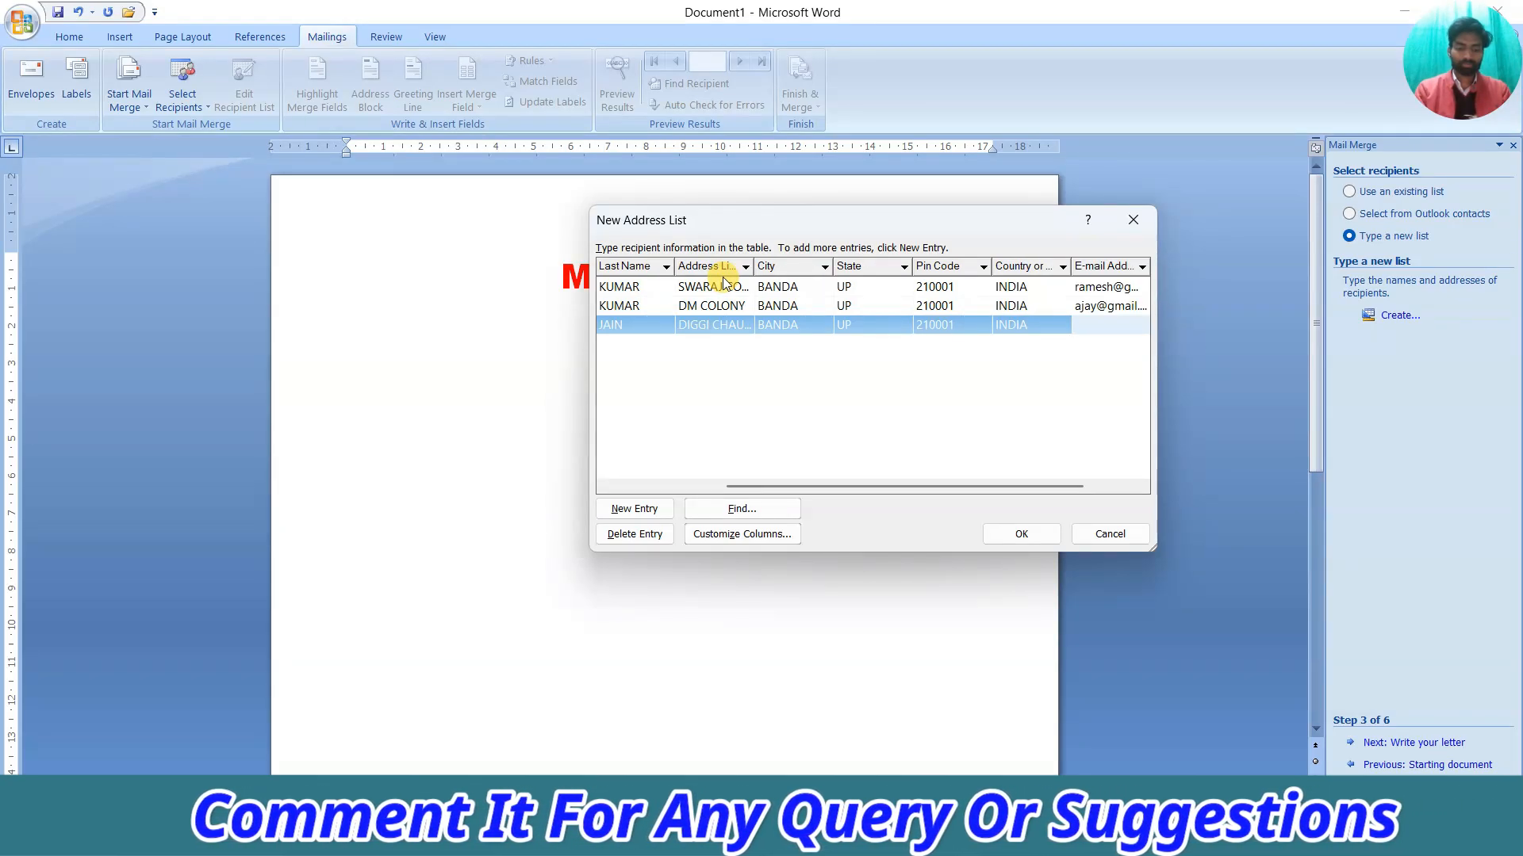
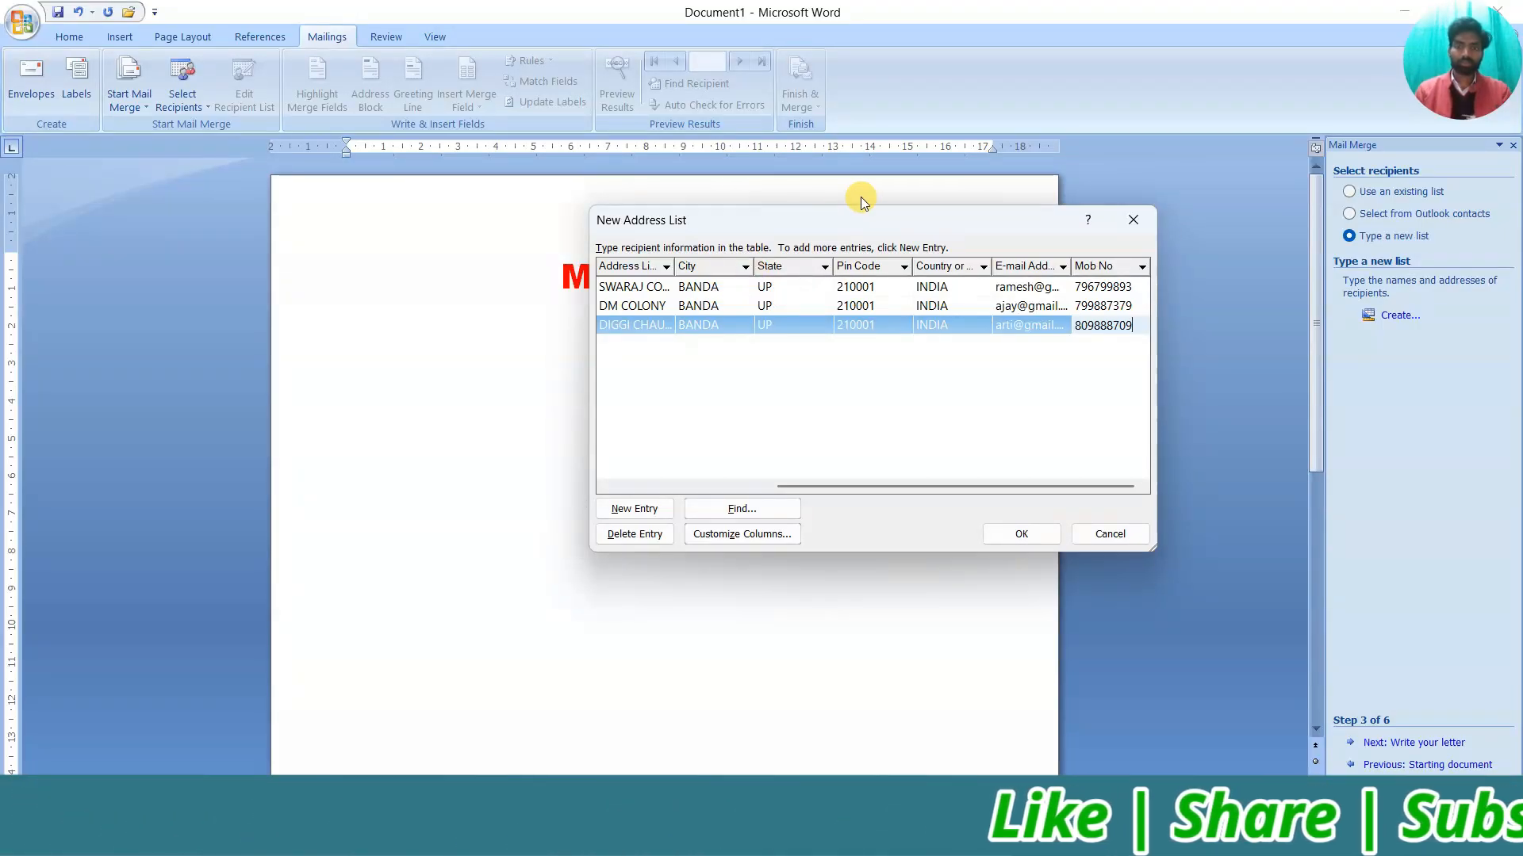
drag(872, 488, 658, 488)
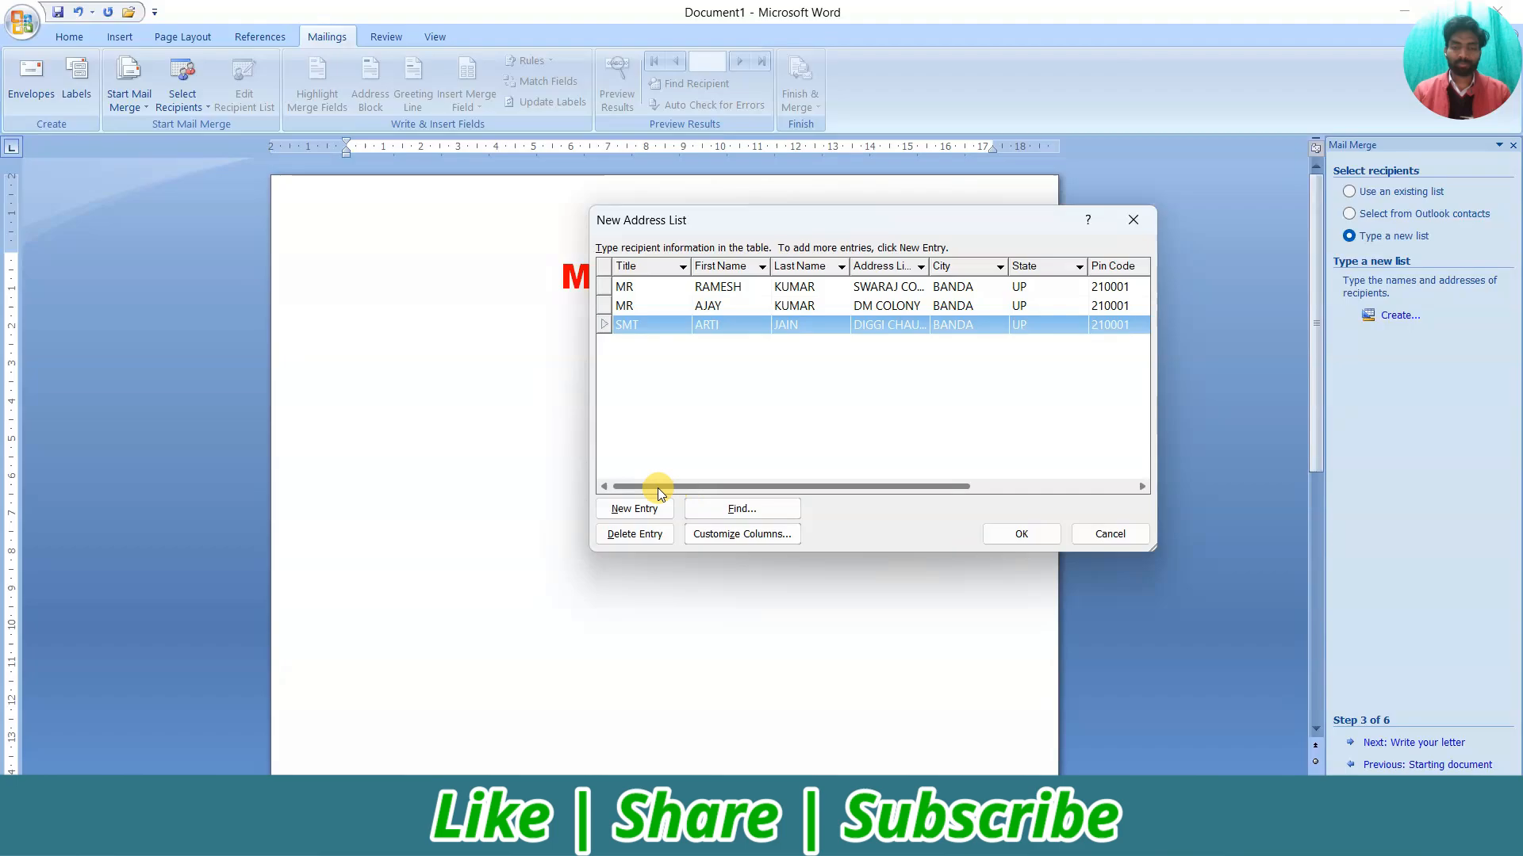
click(646, 291)
click(764, 288)
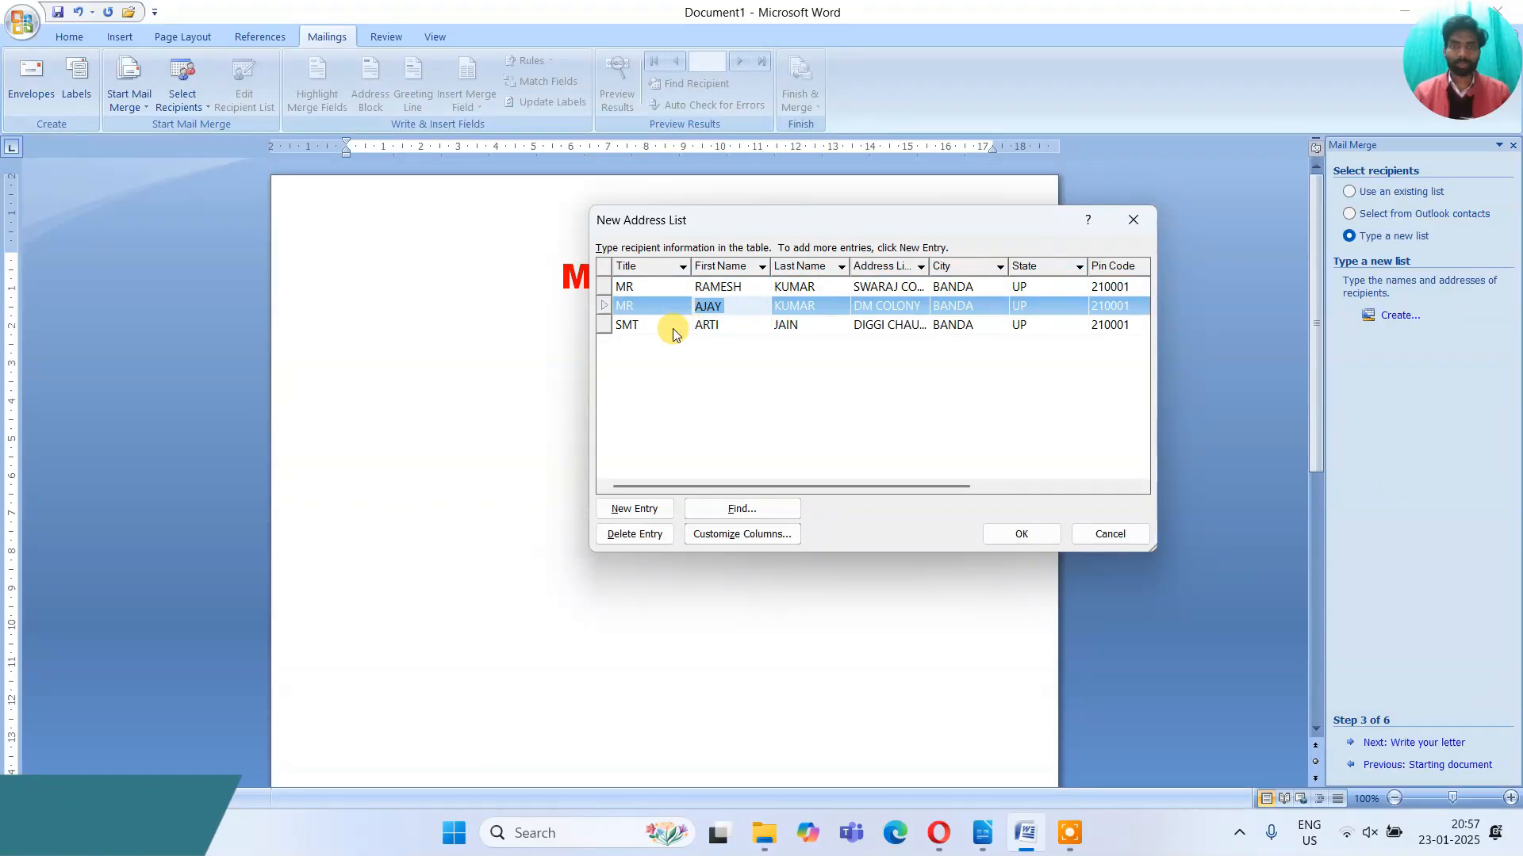
click(714, 325)
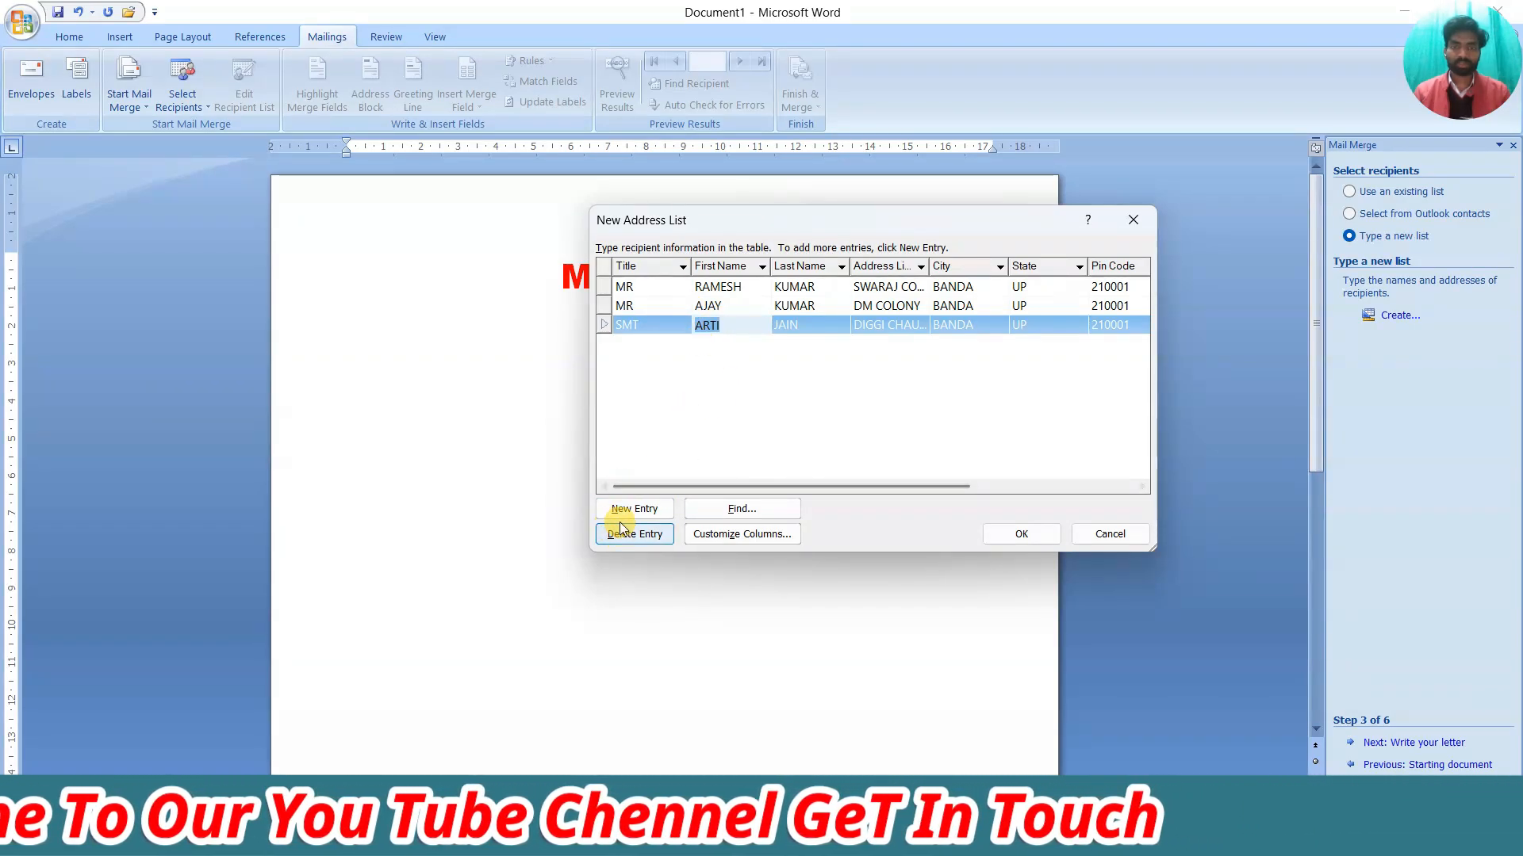
click(654, 324)
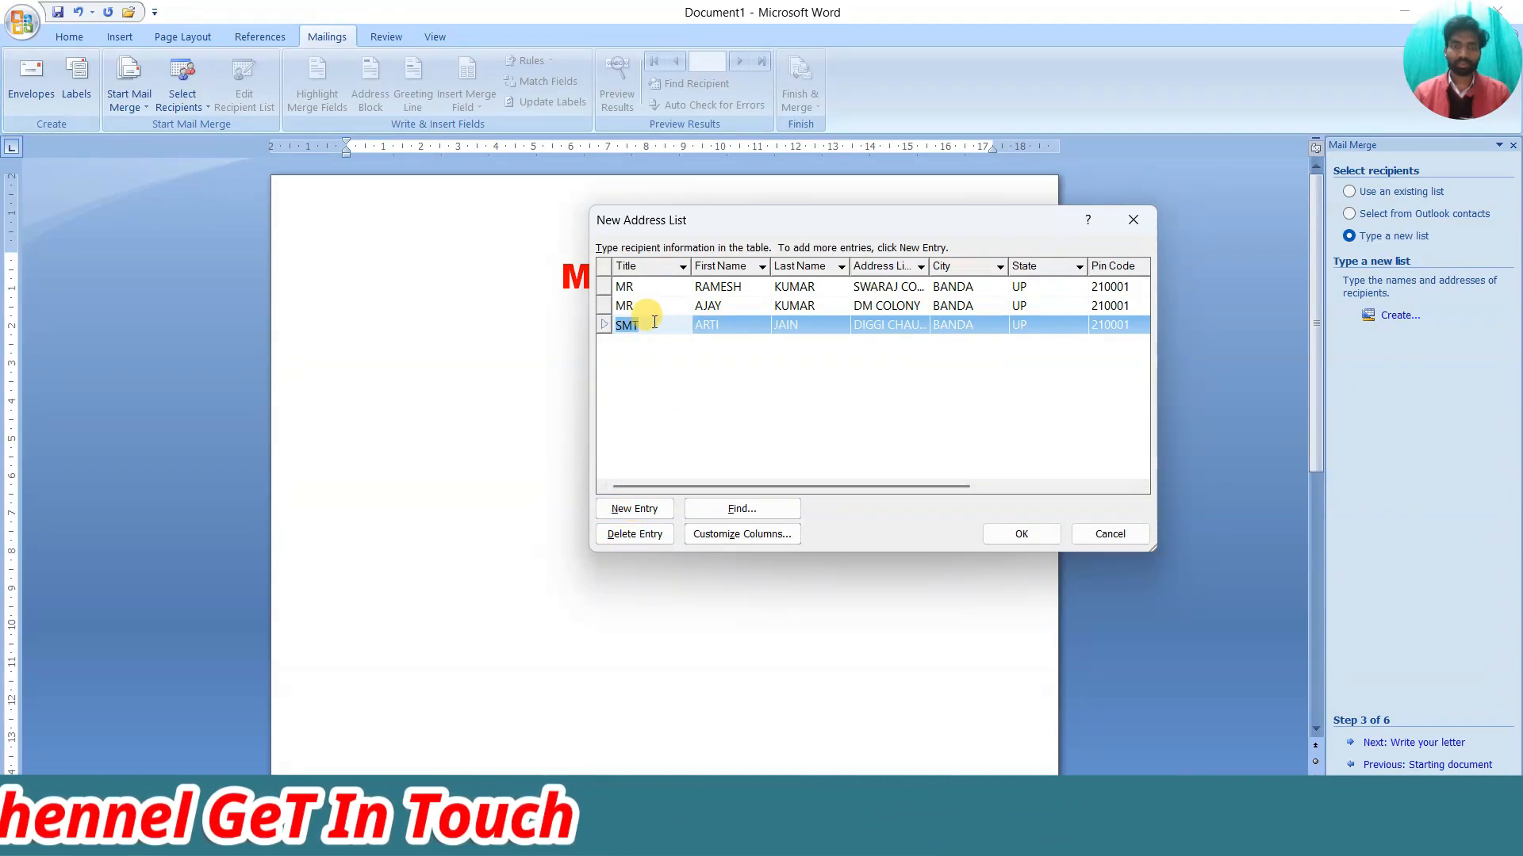
click(618, 511)
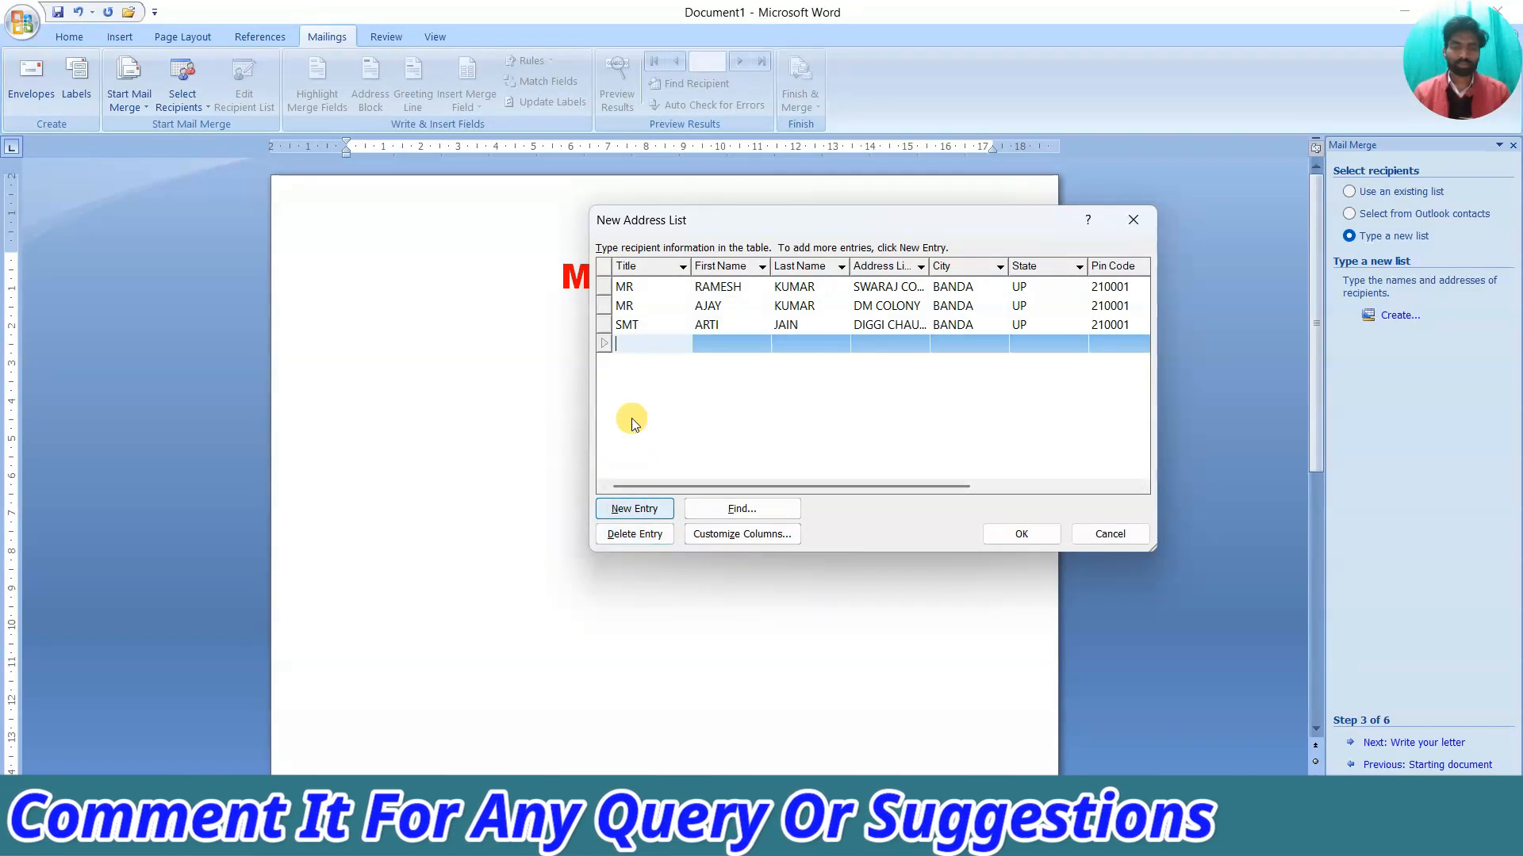
click(634, 534)
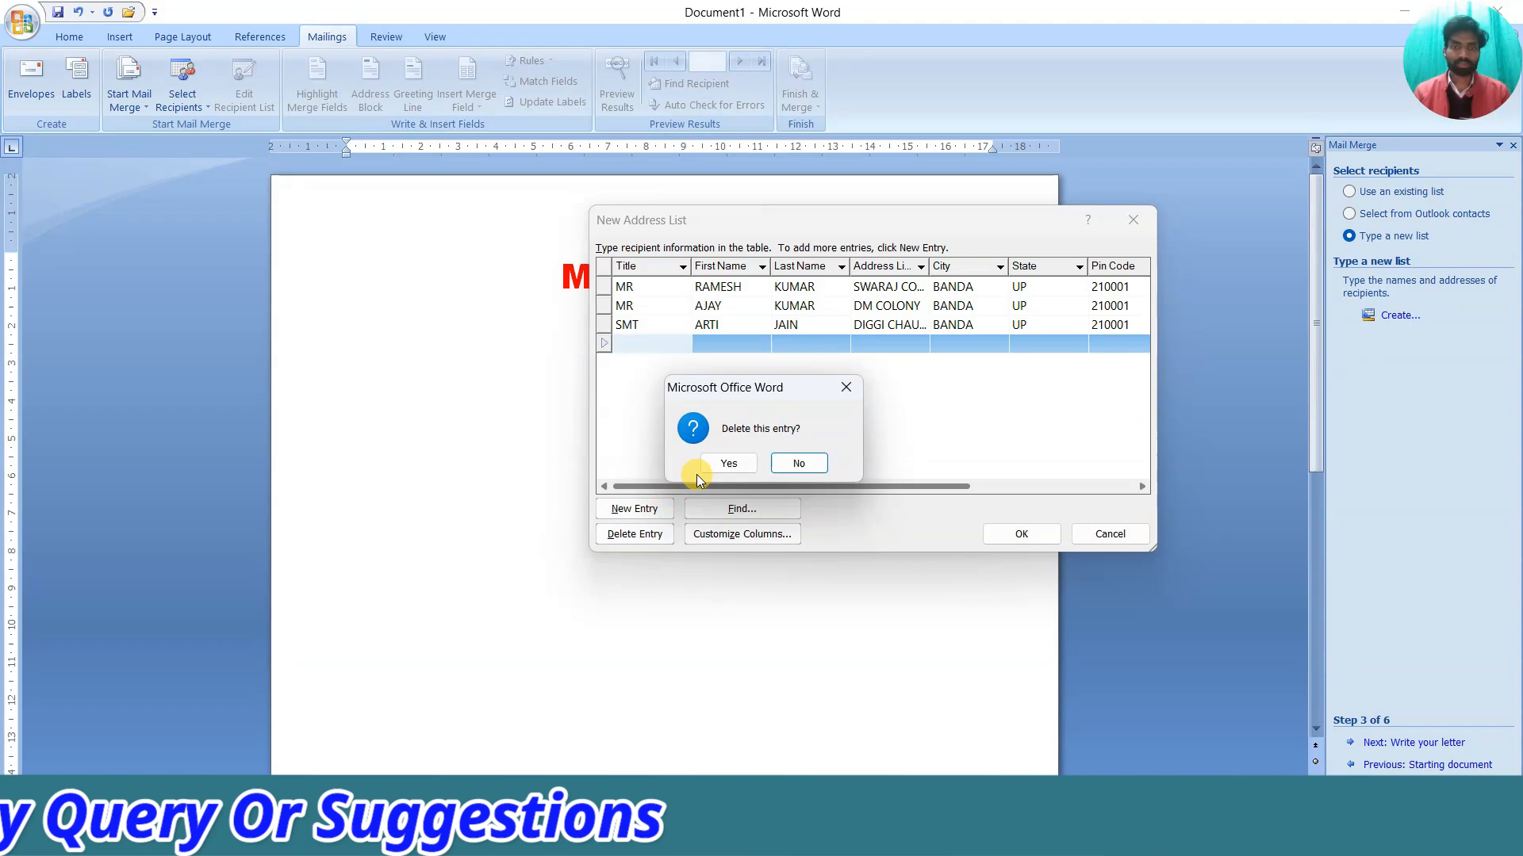
click(720, 463)
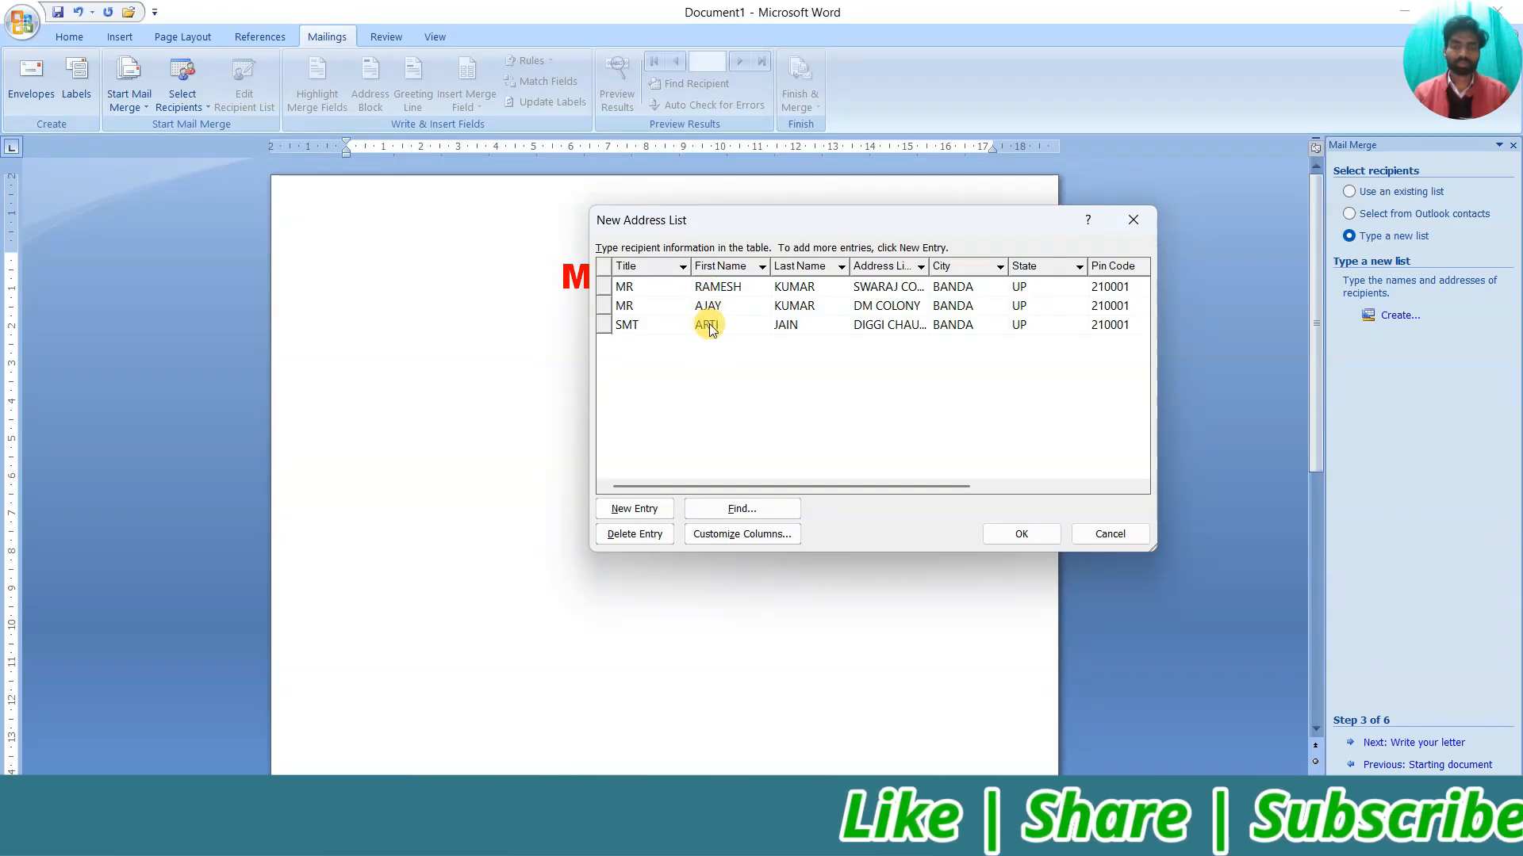
click(736, 510)
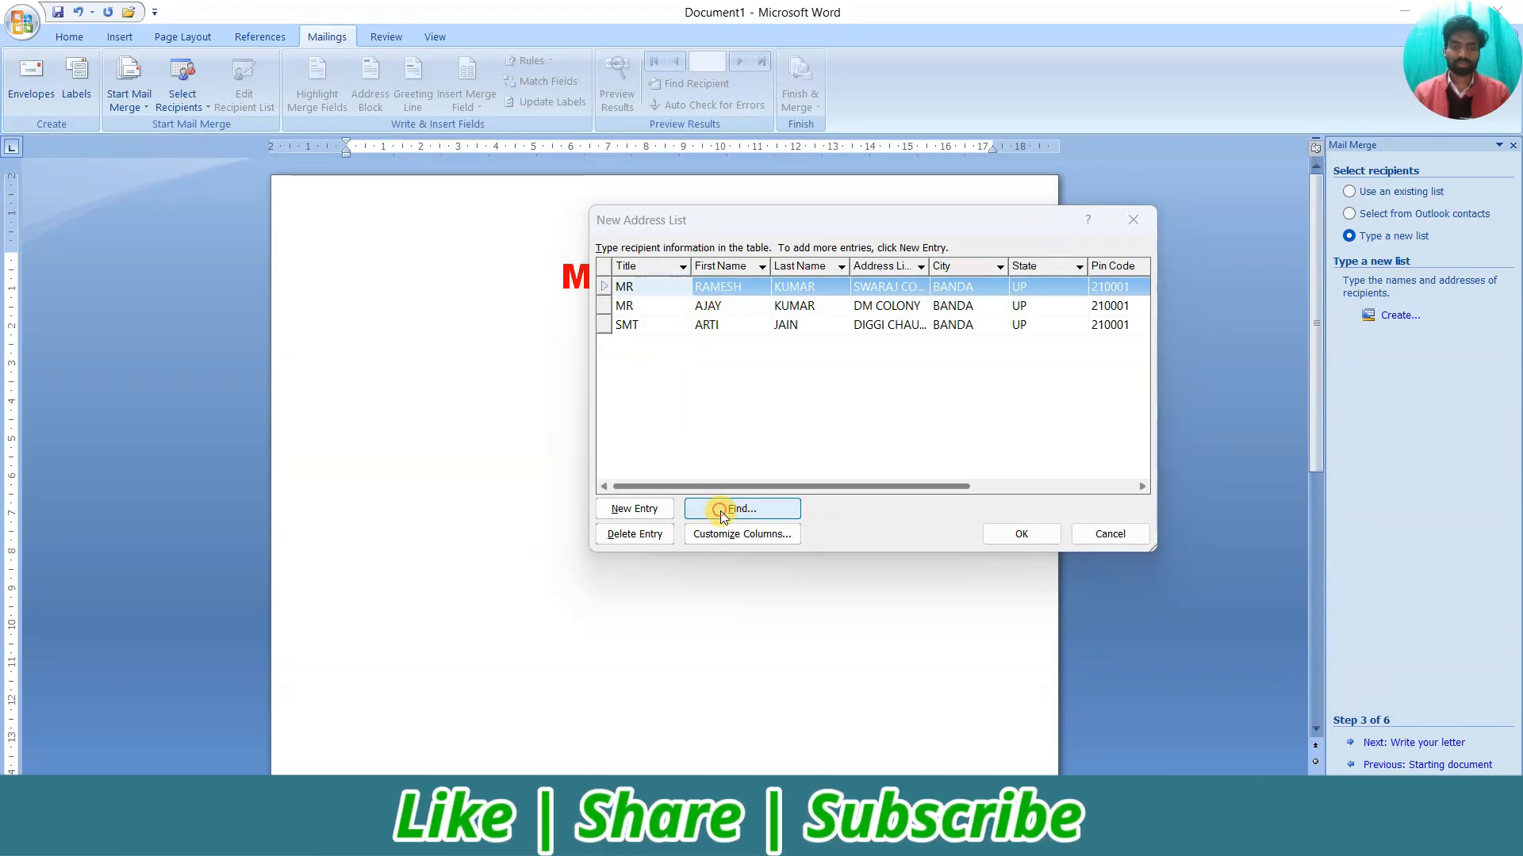
Search all fields for the third recipient's entry, then close the search and finish the list
drag(682, 336, 1108, 299)
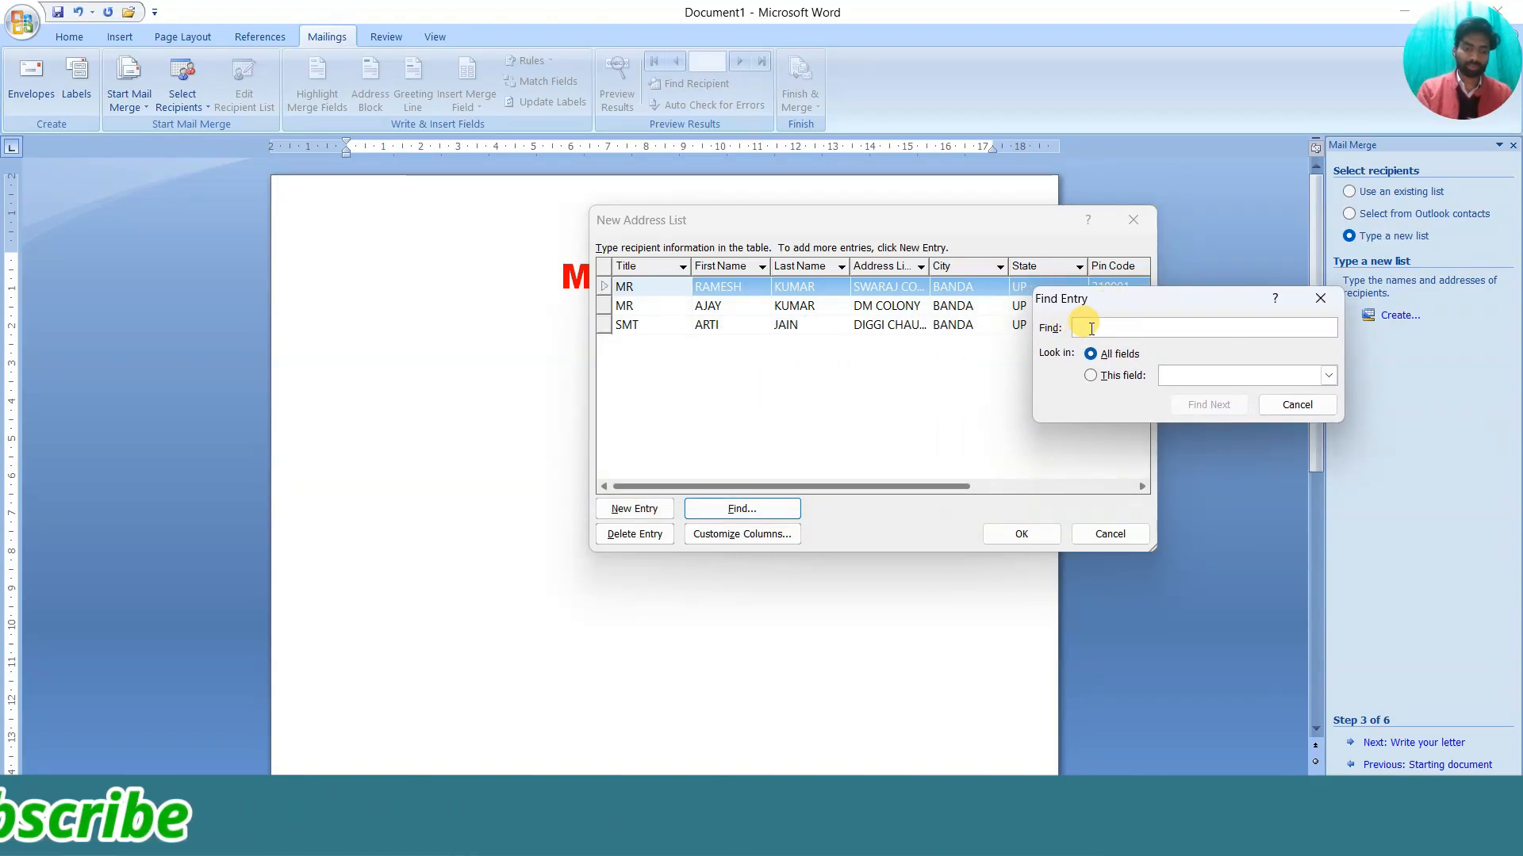
text(arti)
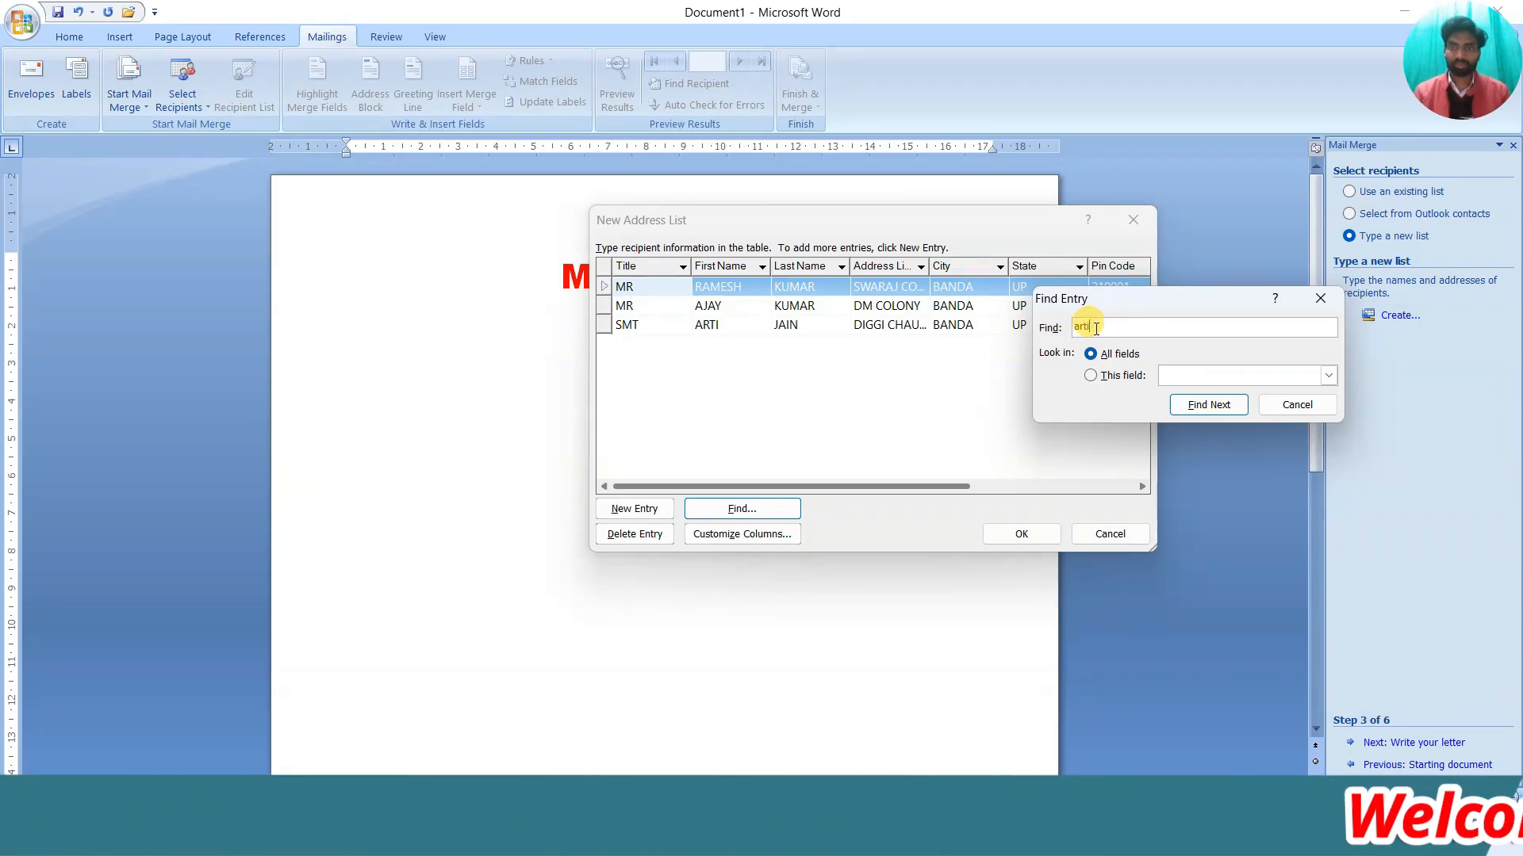
click(1206, 405)
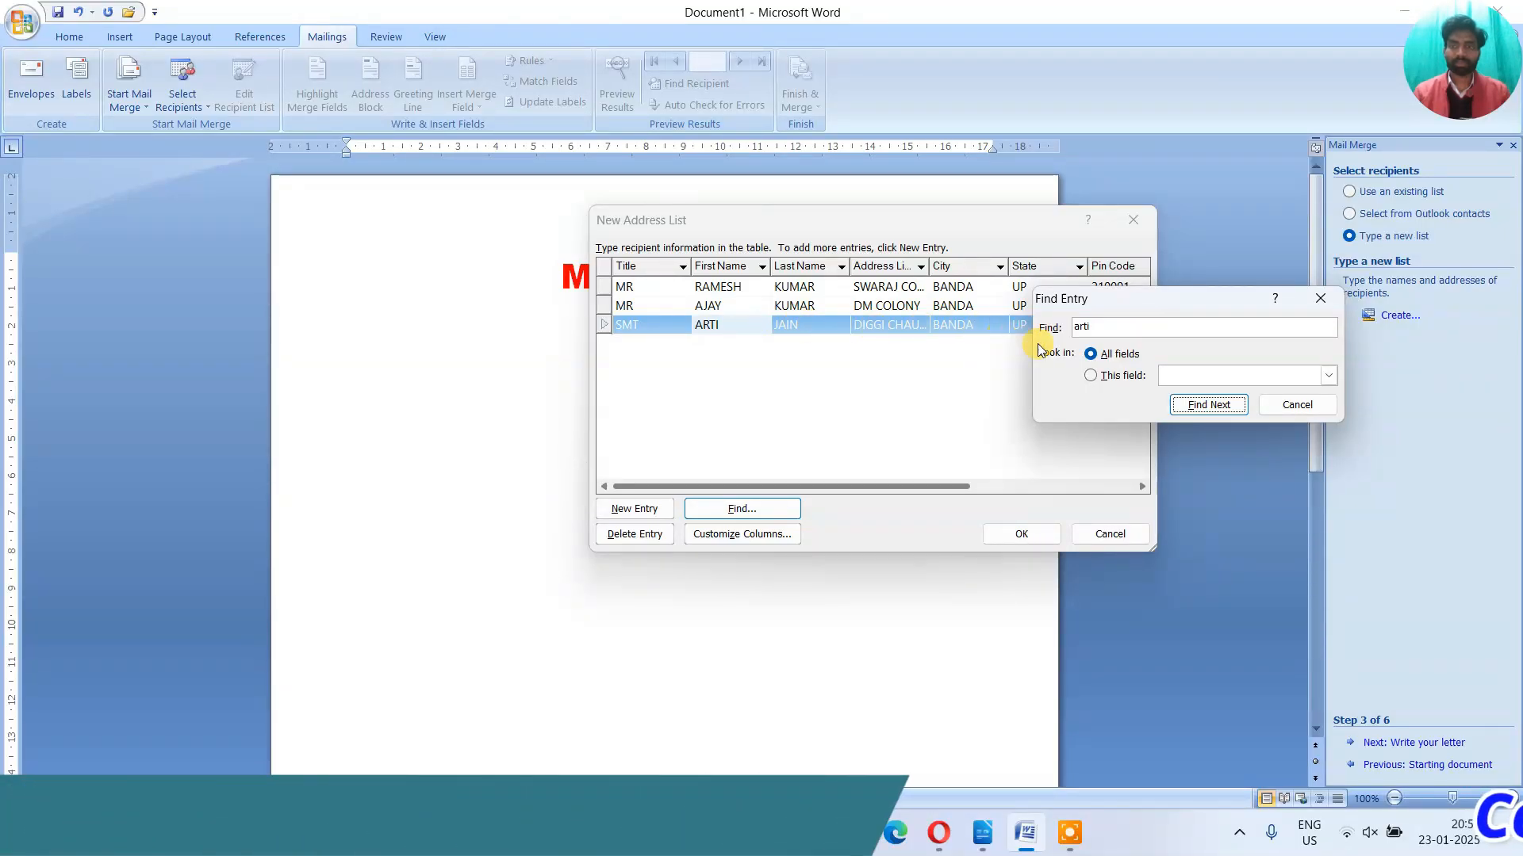
click(1319, 302)
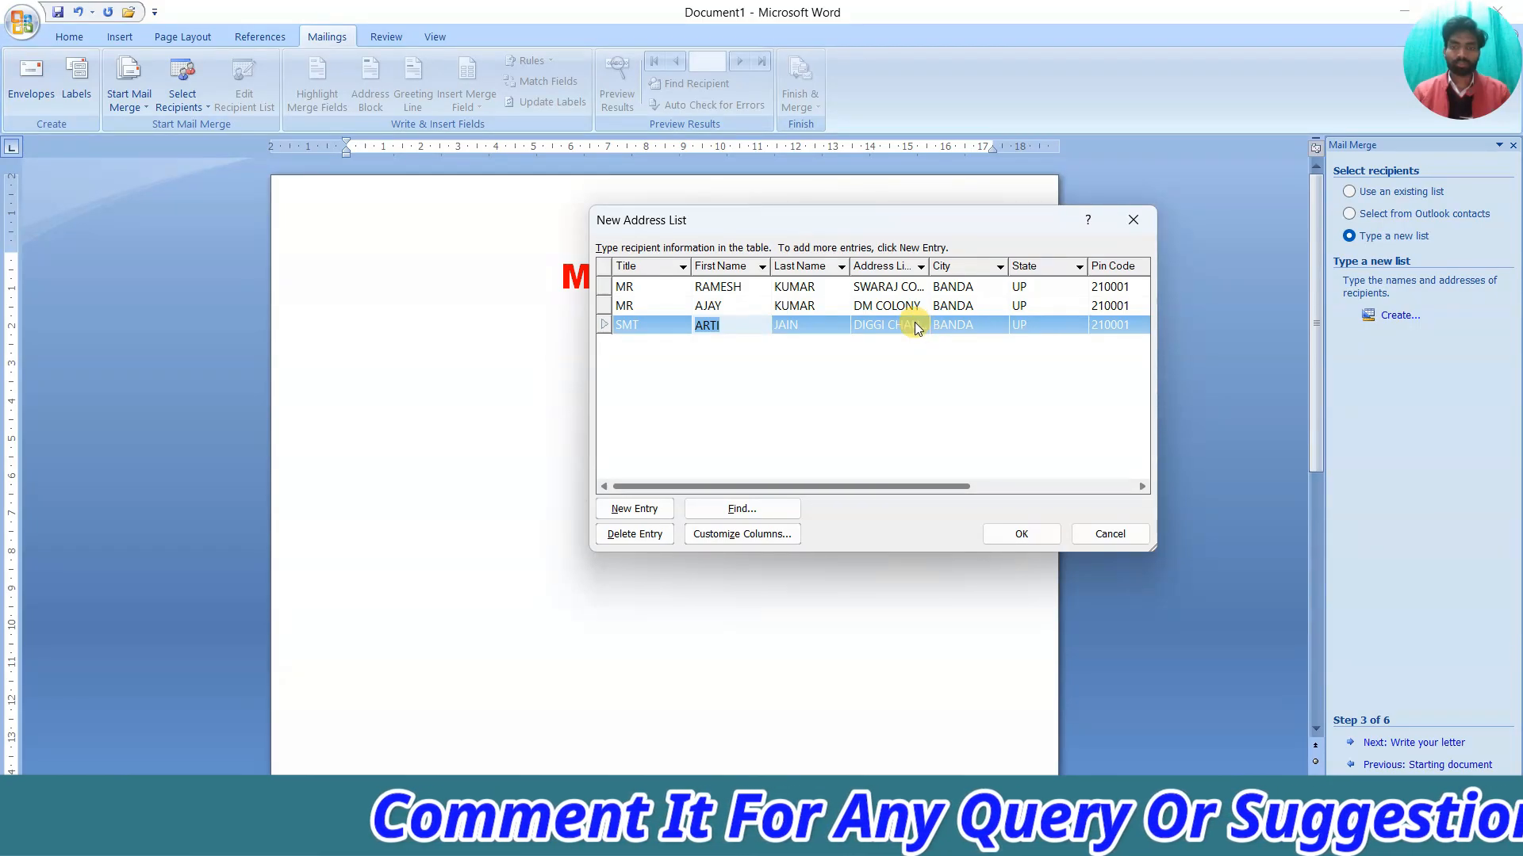
click(1018, 534)
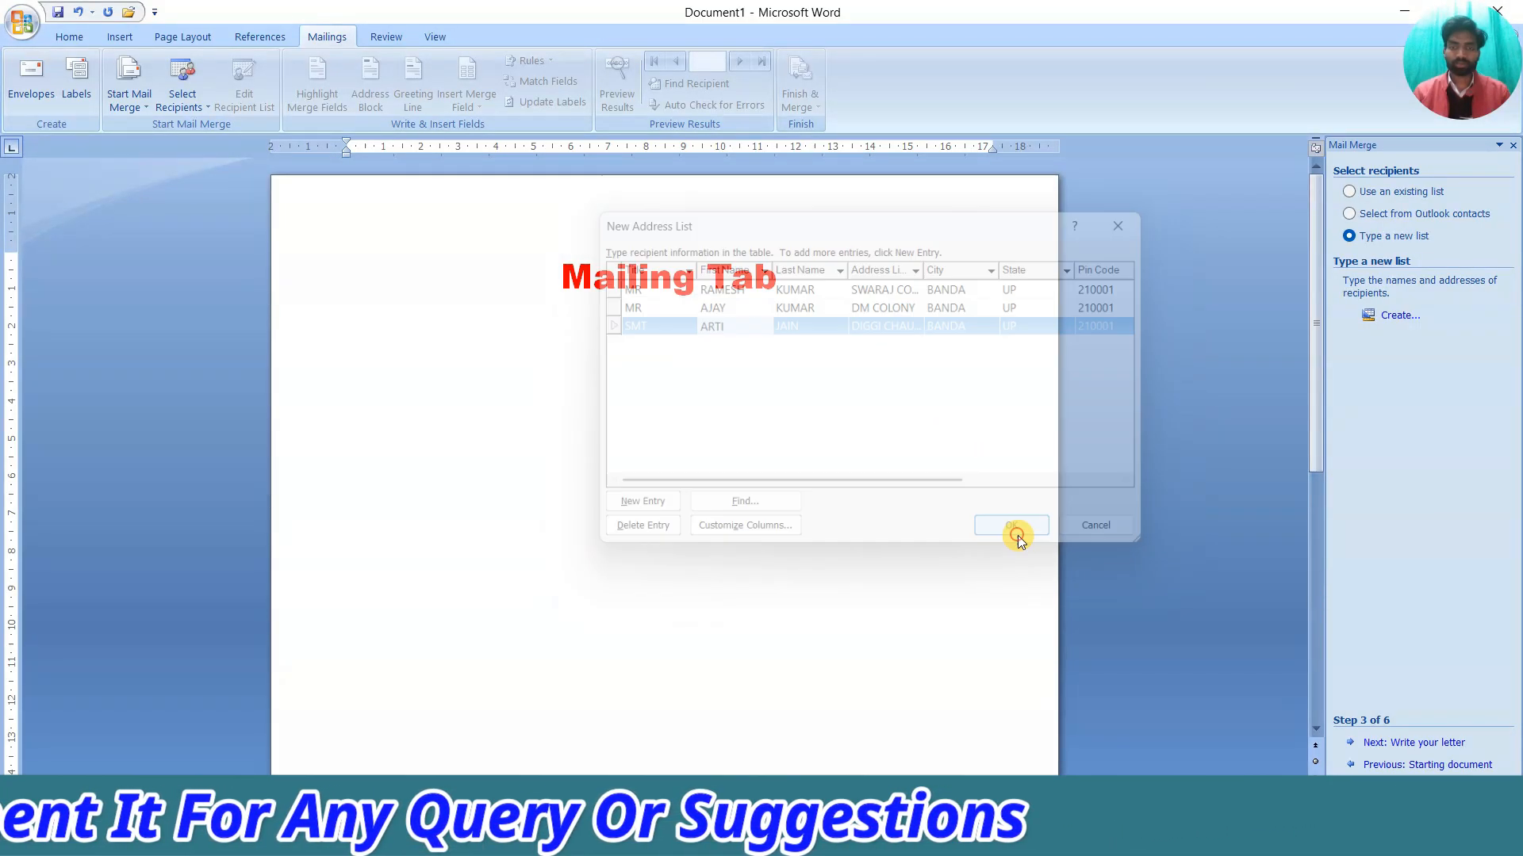
Save the recipient list as 'adress list' in the Documents folder
drag(408, 17, 785, 68)
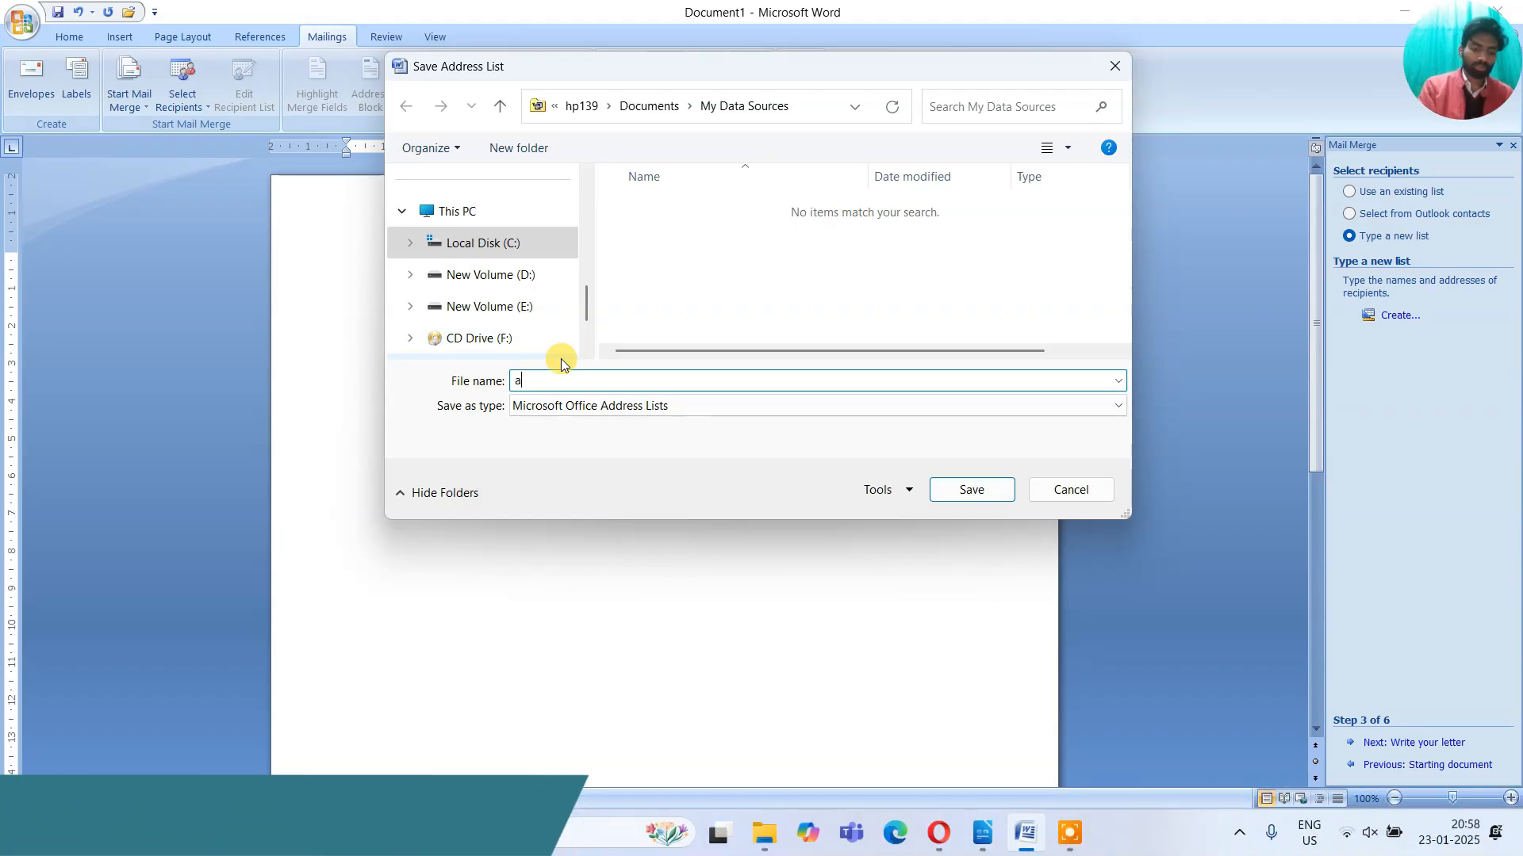
text(adress)
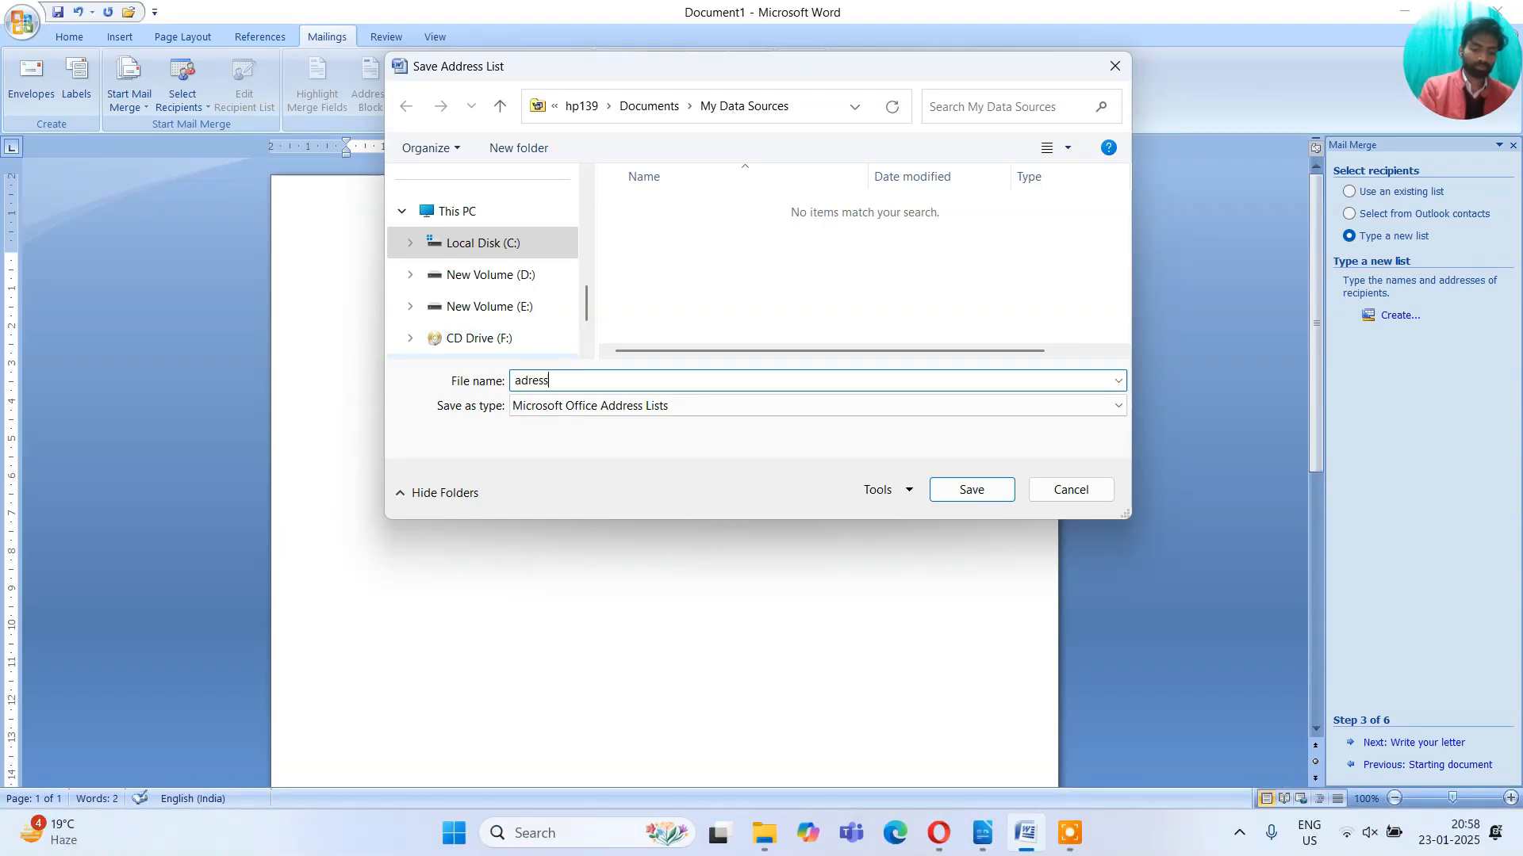
text( ;l)
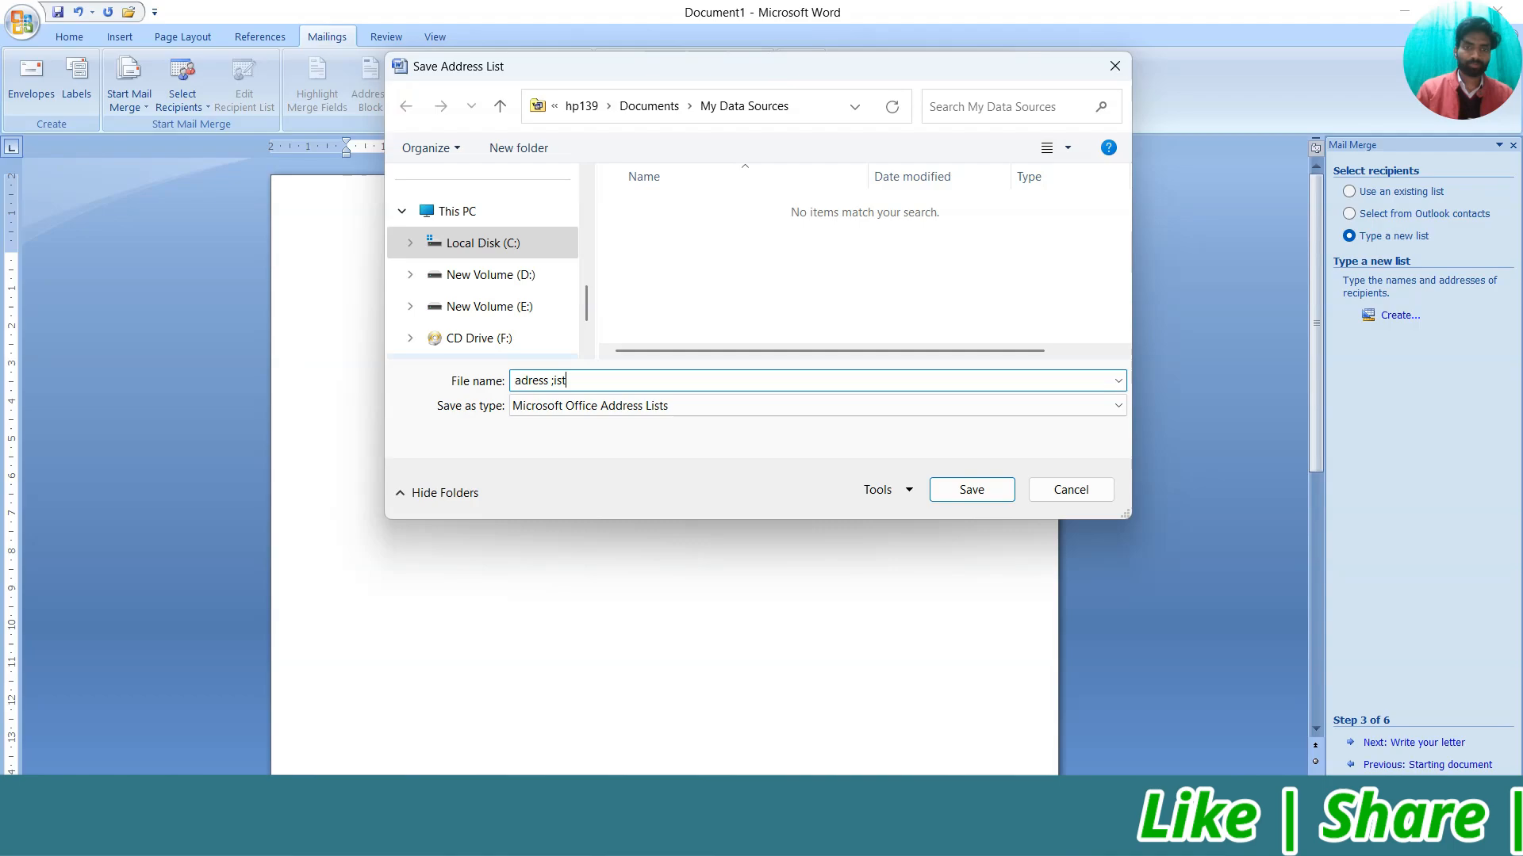
text(list)
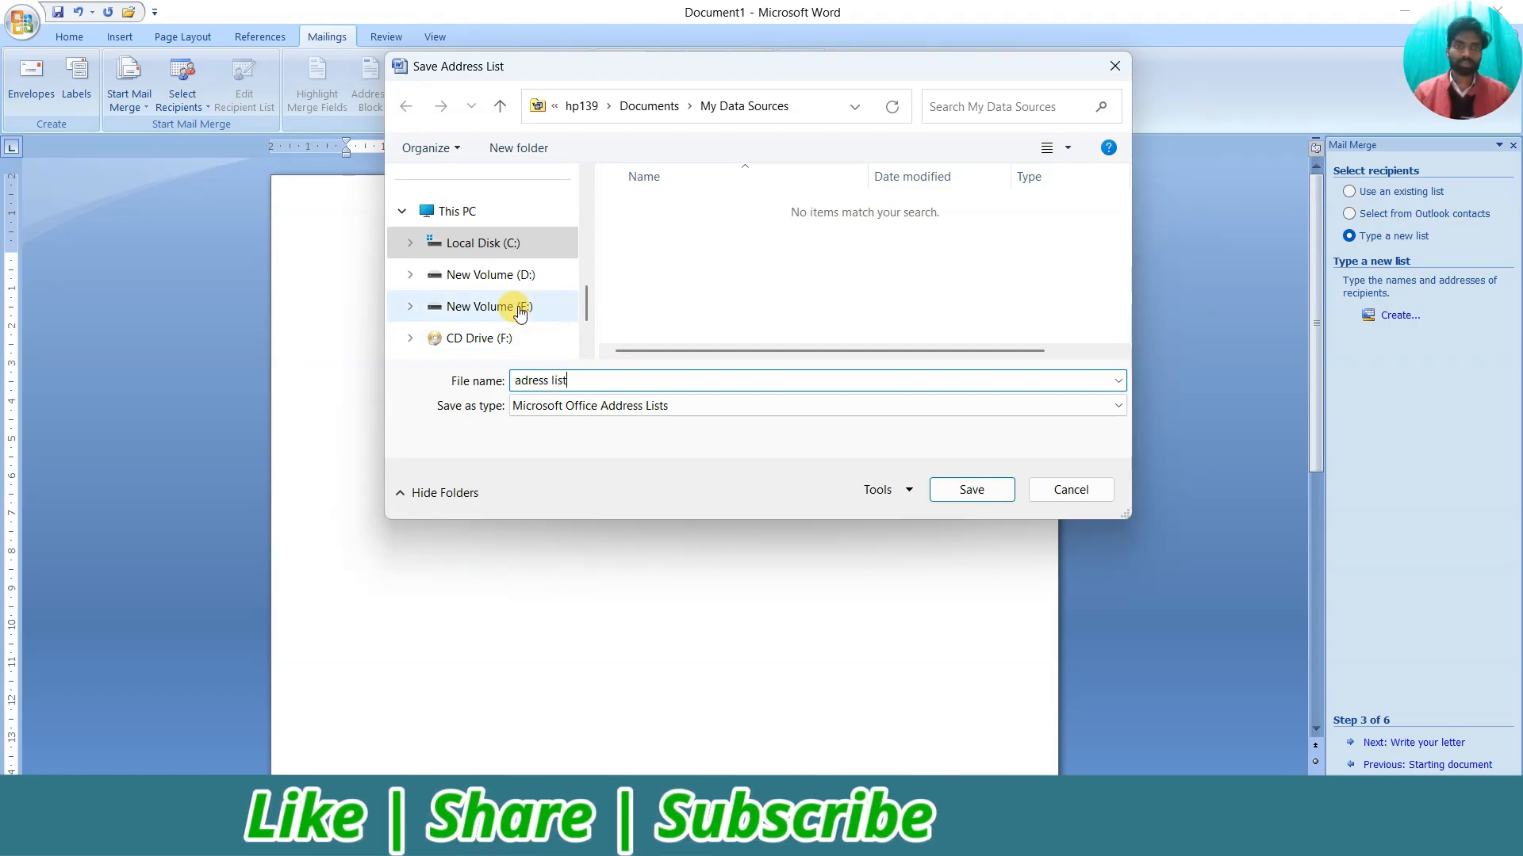
drag(588, 306, 589, 224)
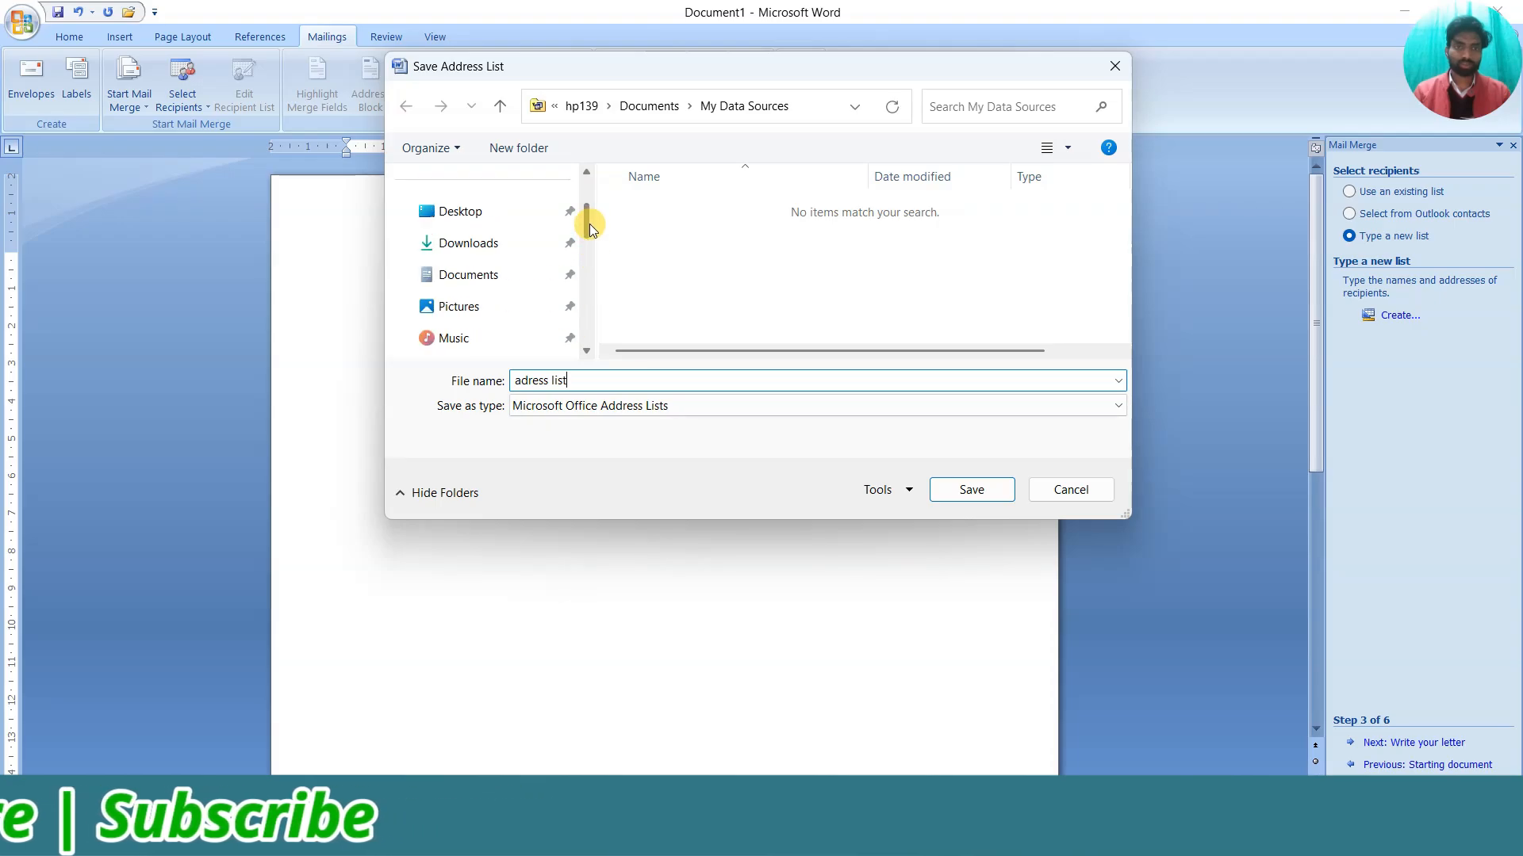
click(461, 277)
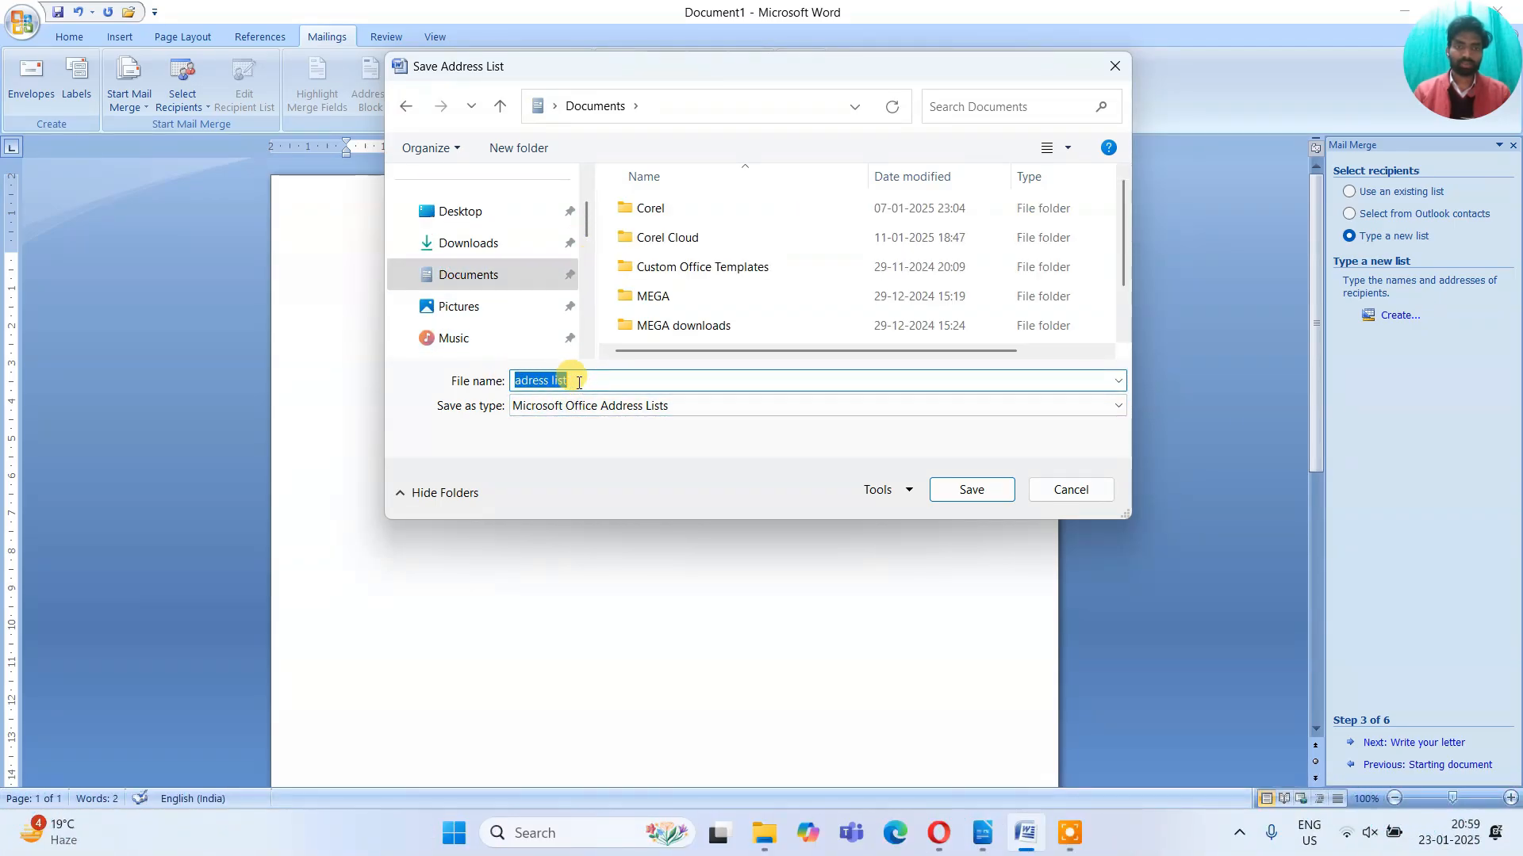
click(969, 490)
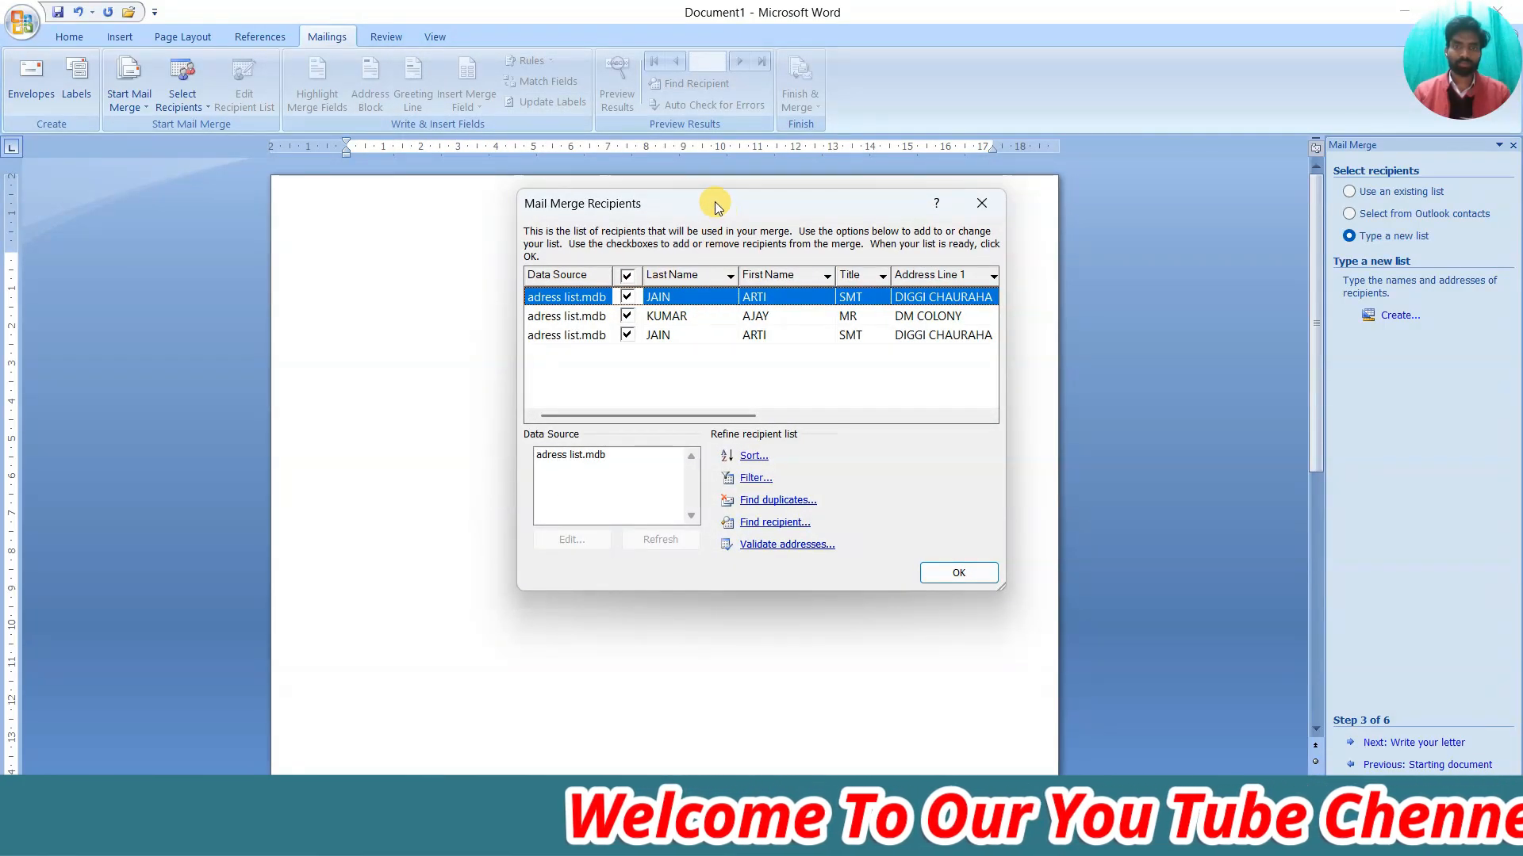
drag(709, 197, 812, 187)
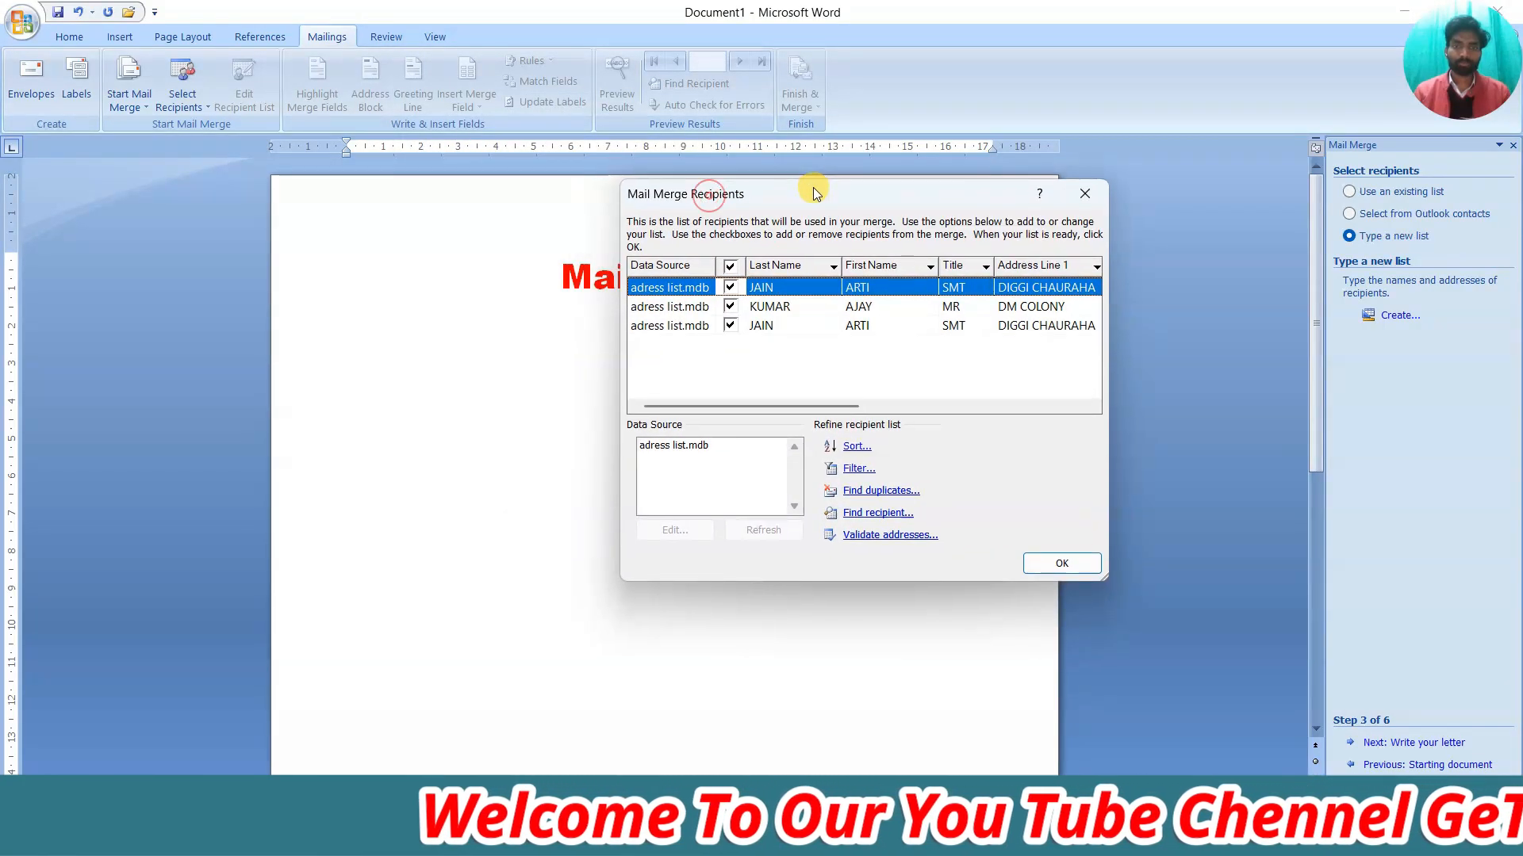
click(789, 308)
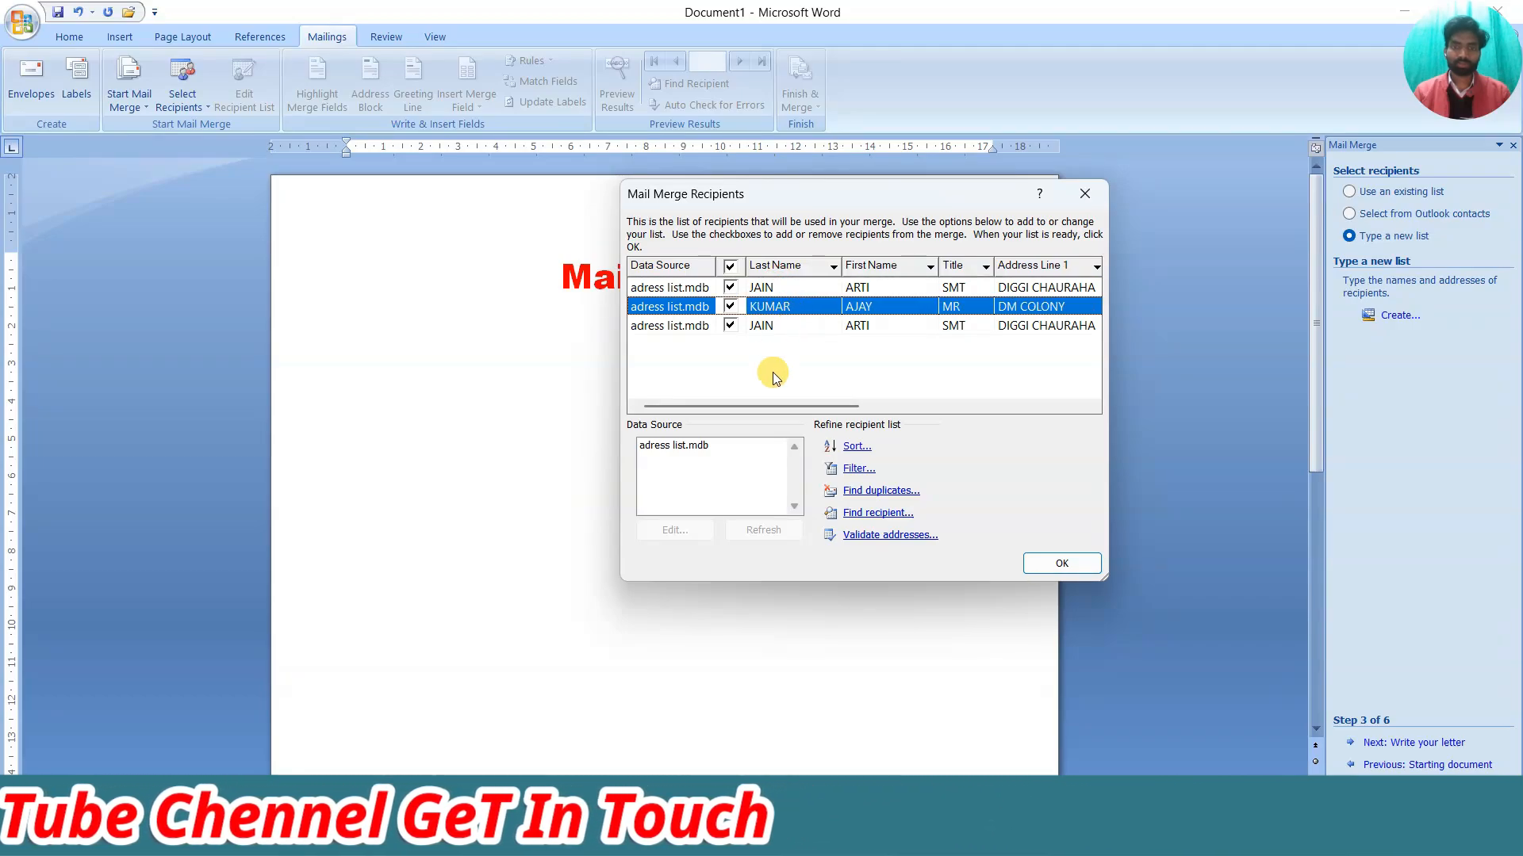
click(683, 445)
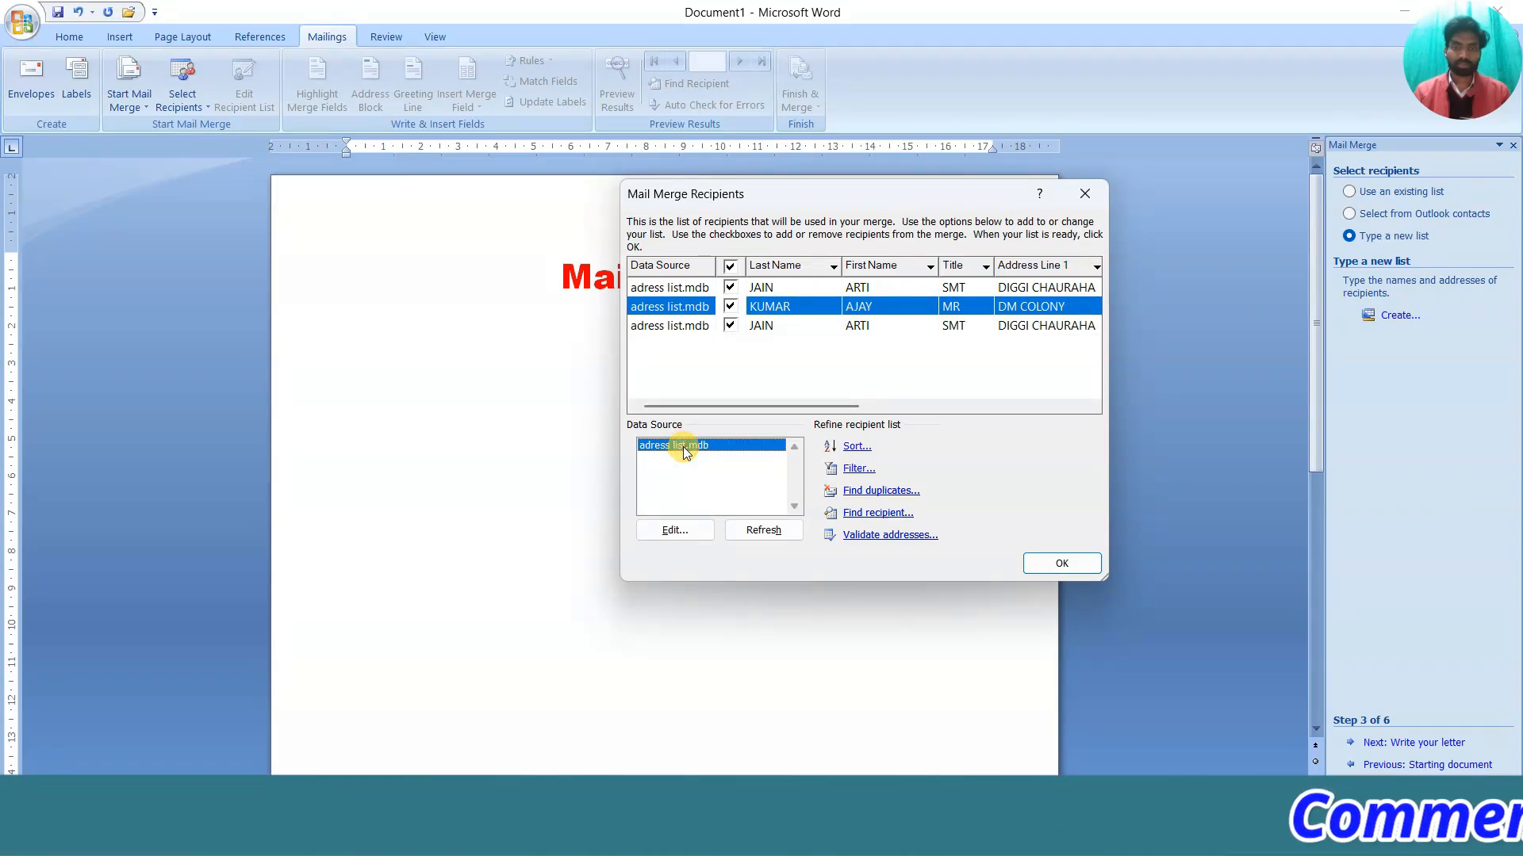
click(686, 532)
drag(782, 220, 688, 217)
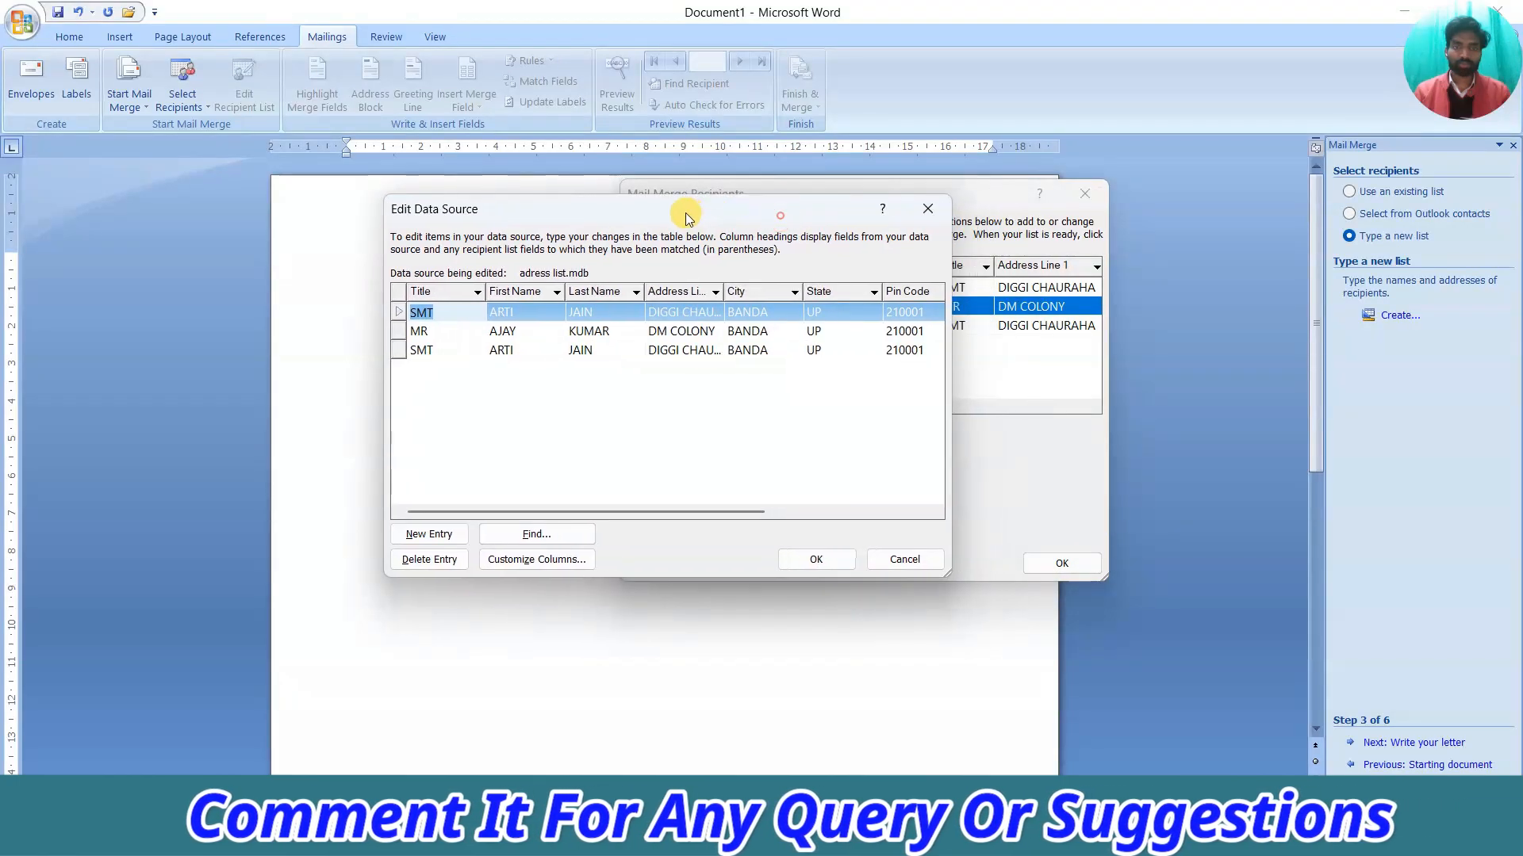
click(604, 331)
click(604, 350)
click(603, 330)
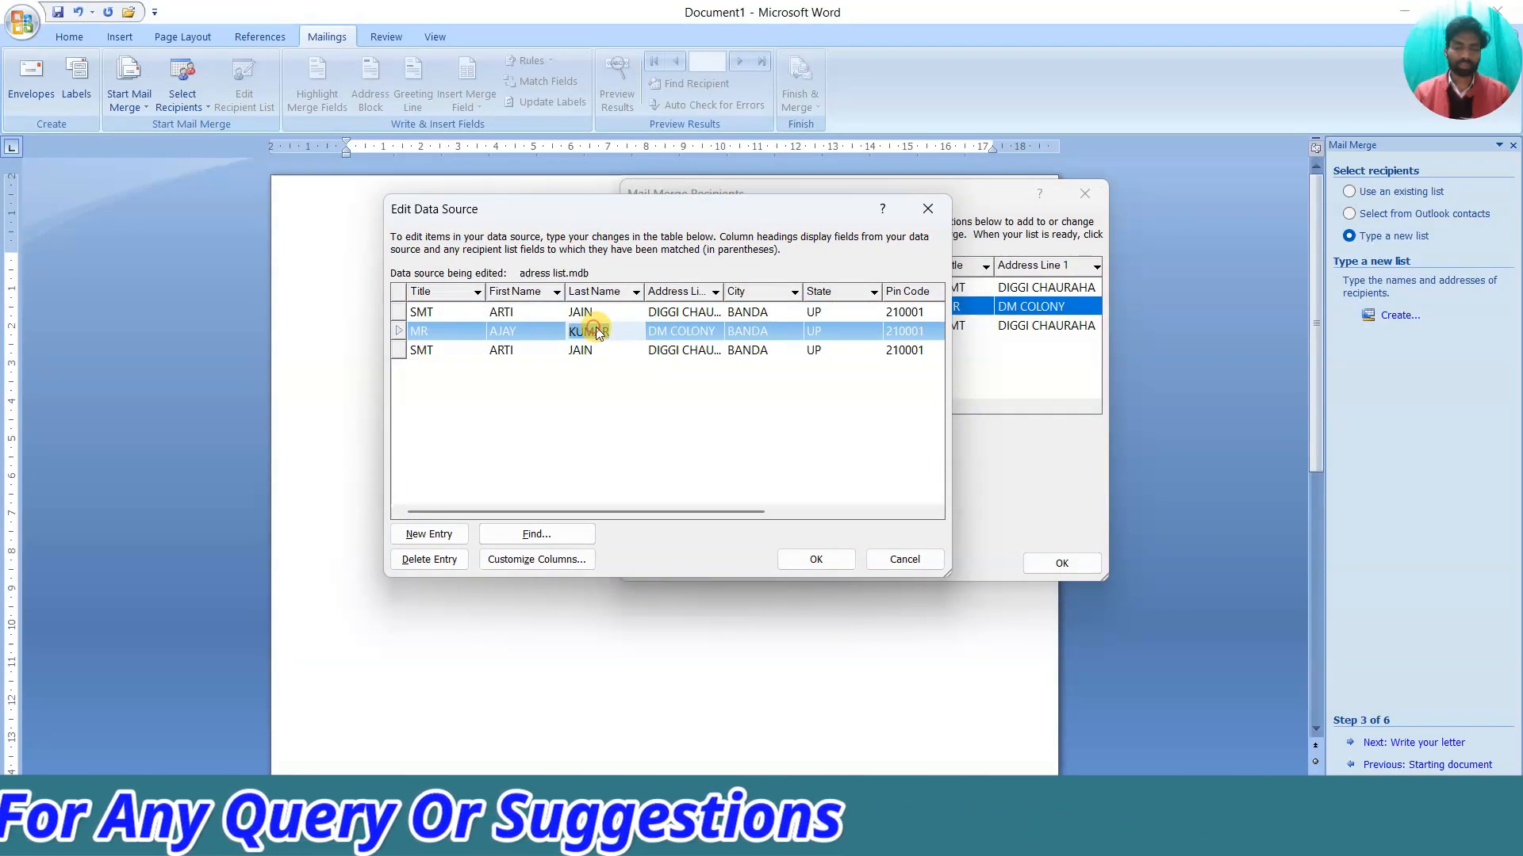
click(604, 312)
click(605, 330)
click(596, 350)
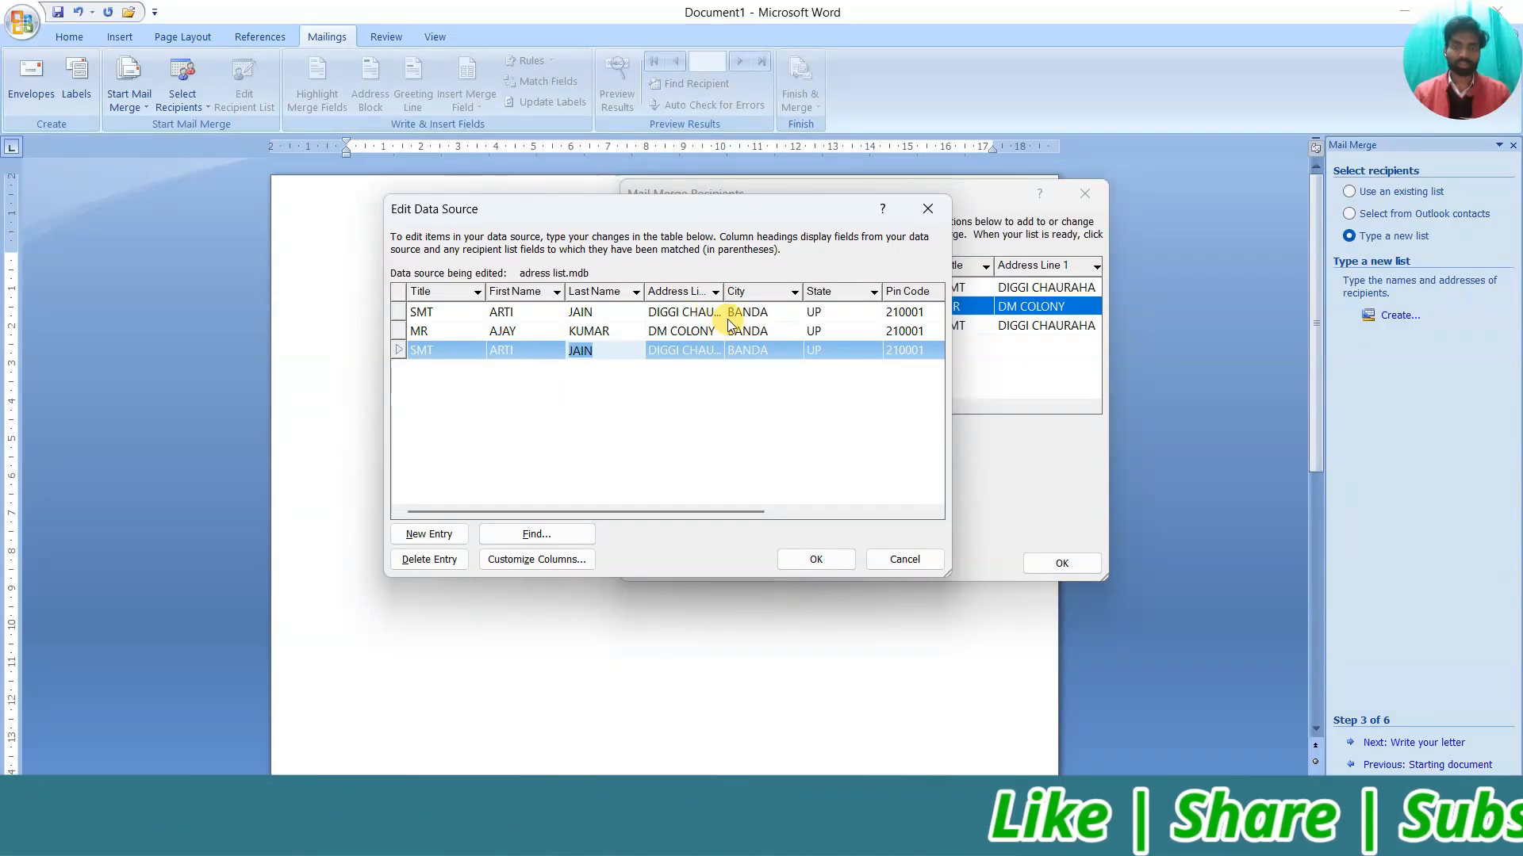
click(896, 558)
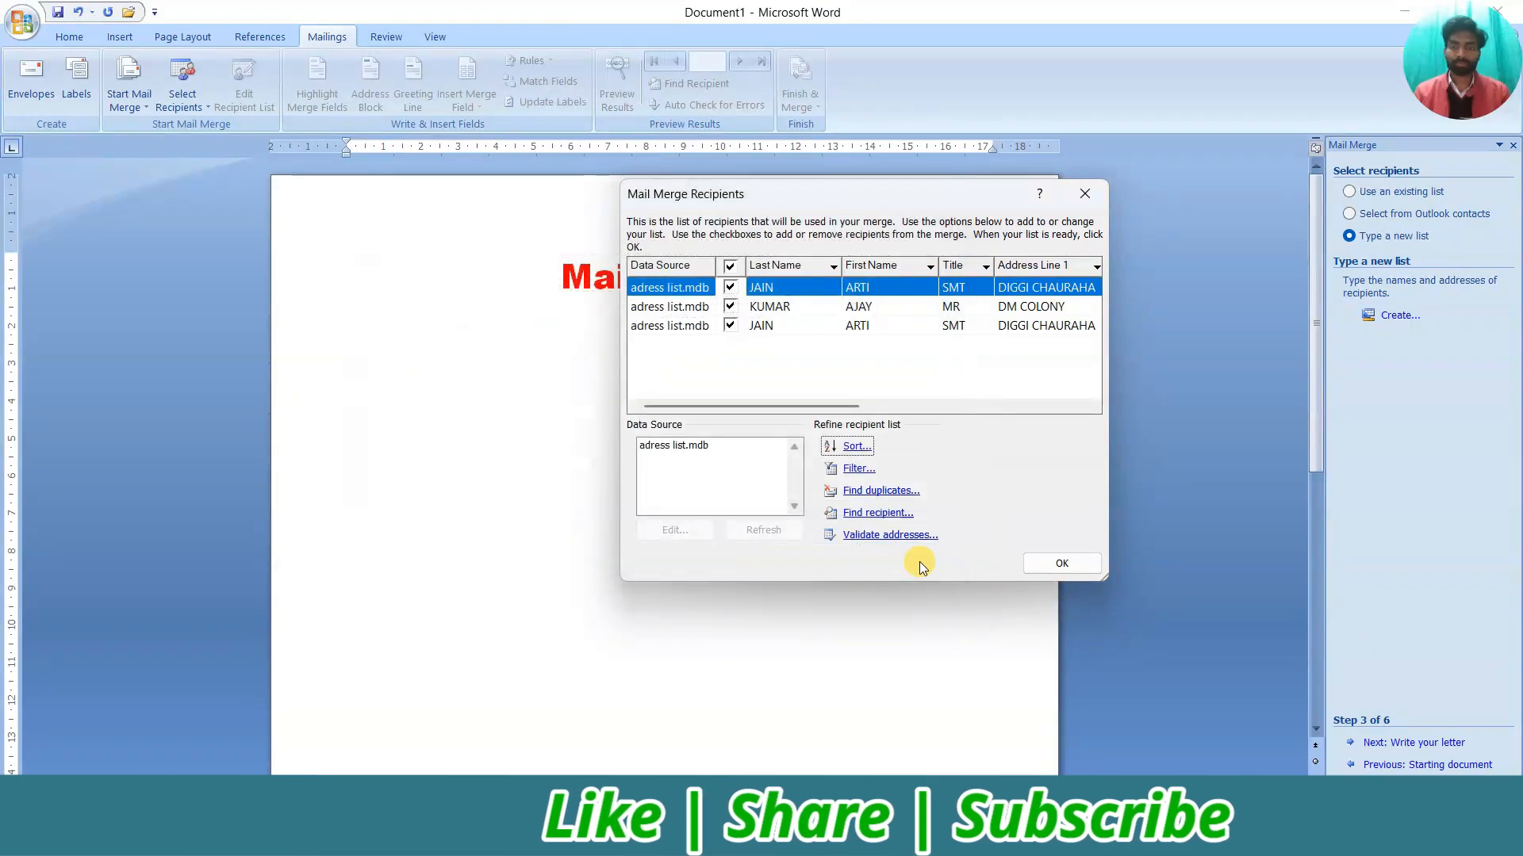
Accept the three recipients, advance to step 4 Write your letter, and type 'To,' under the heading
click(1060, 565)
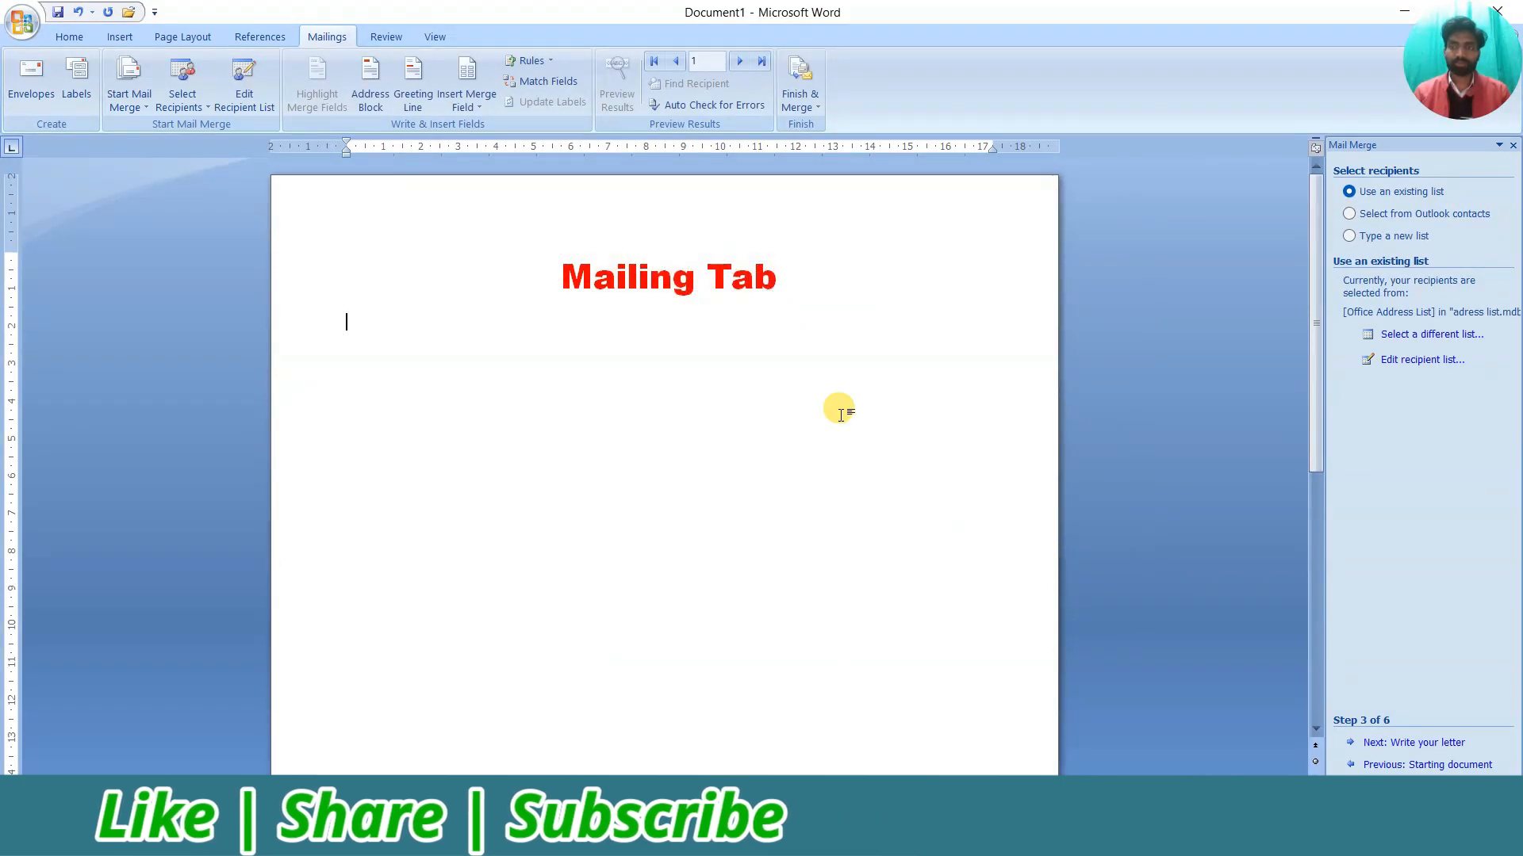
click(1412, 743)
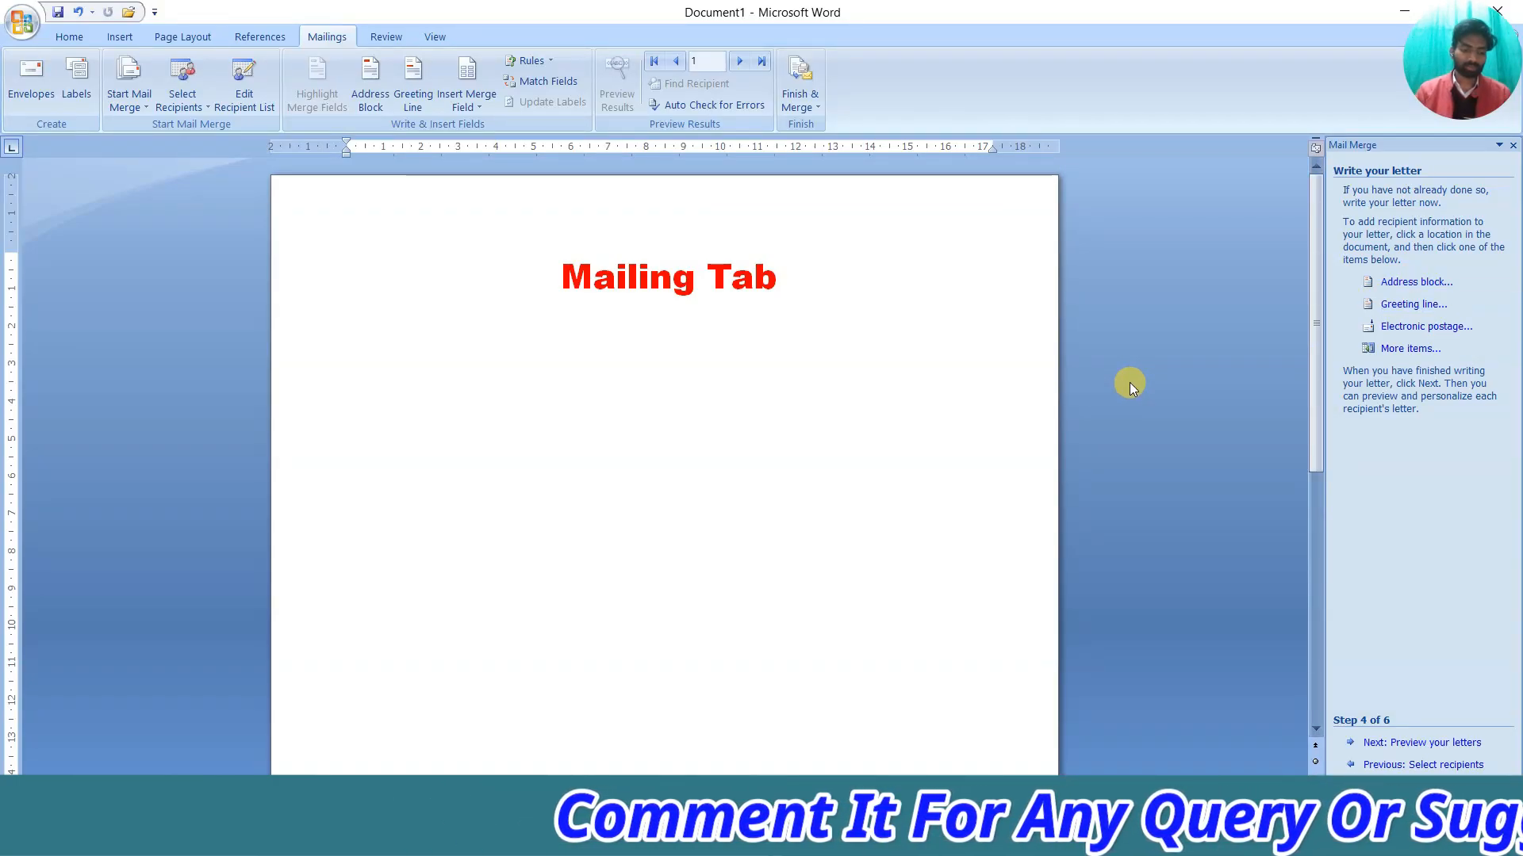
text(To,)
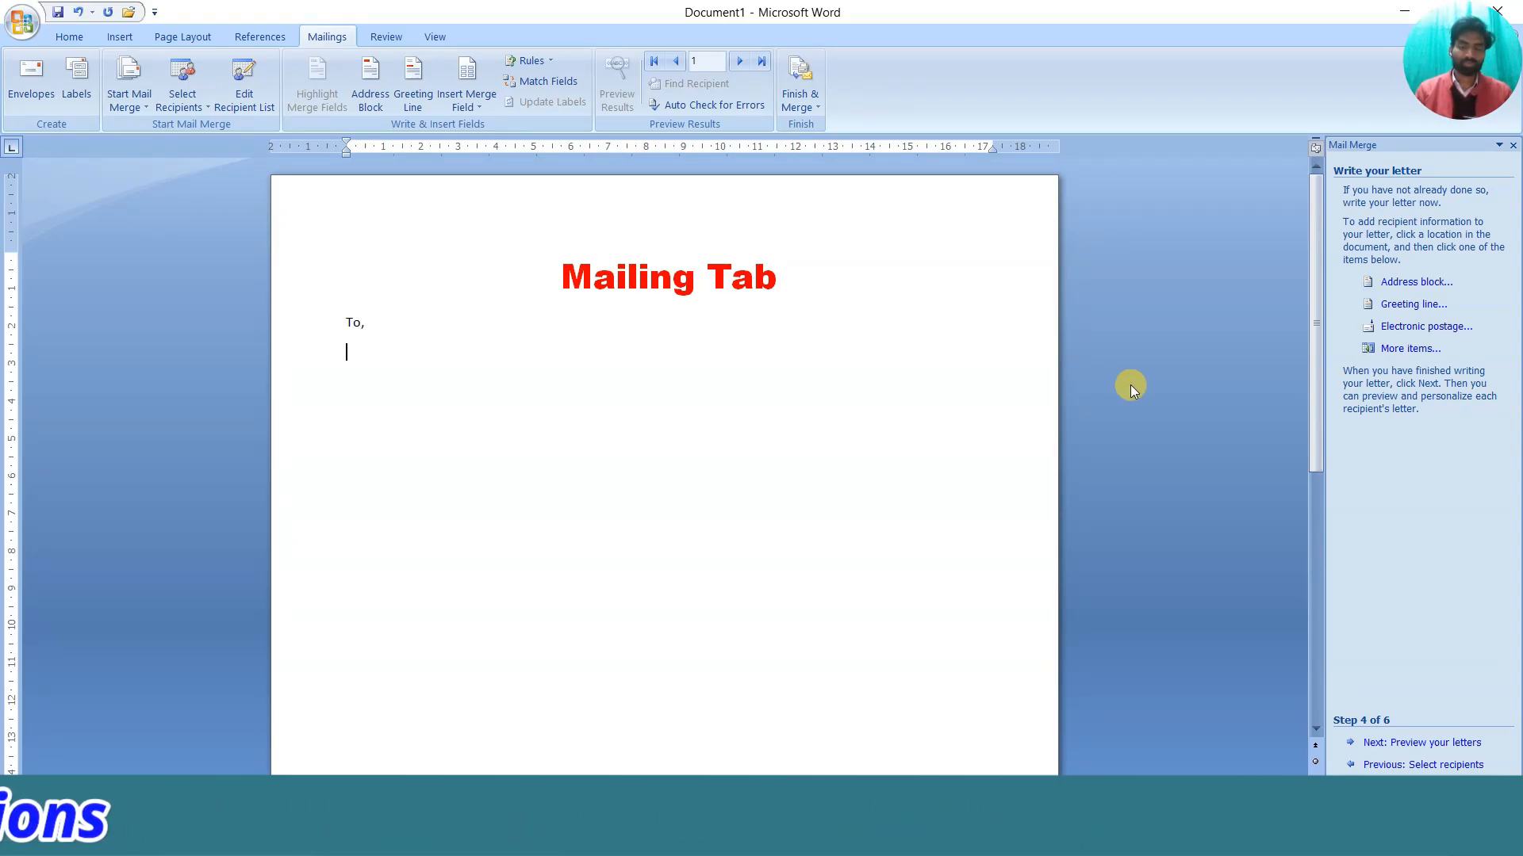
Insert an «AddressBlock» beneath 'To,' with destination-country address formatting turned off
click(1384, 286)
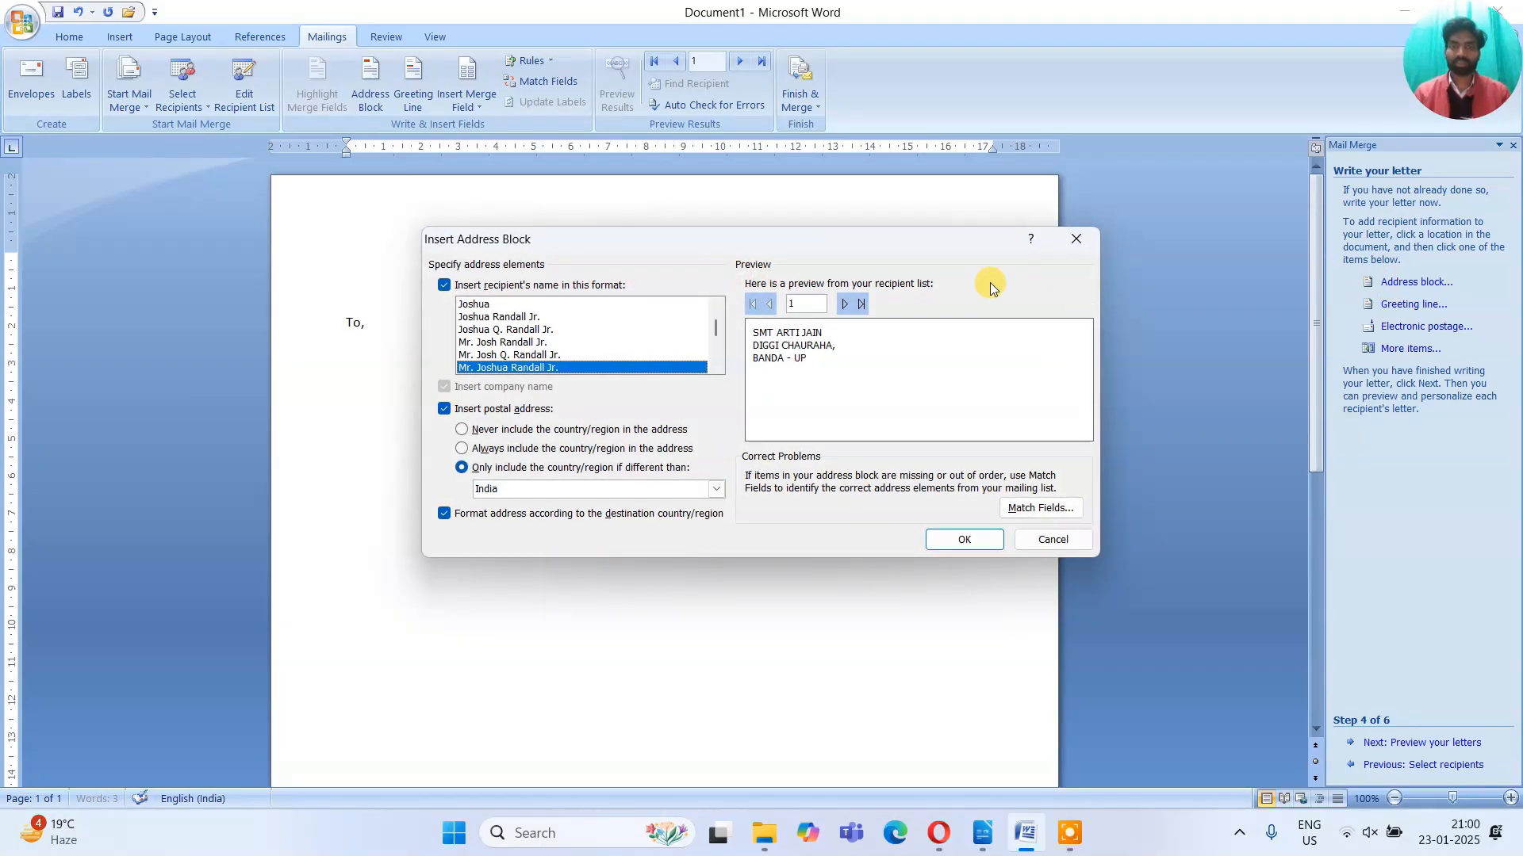
drag(754, 240, 967, 231)
drag(1163, 198, 1162, 199)
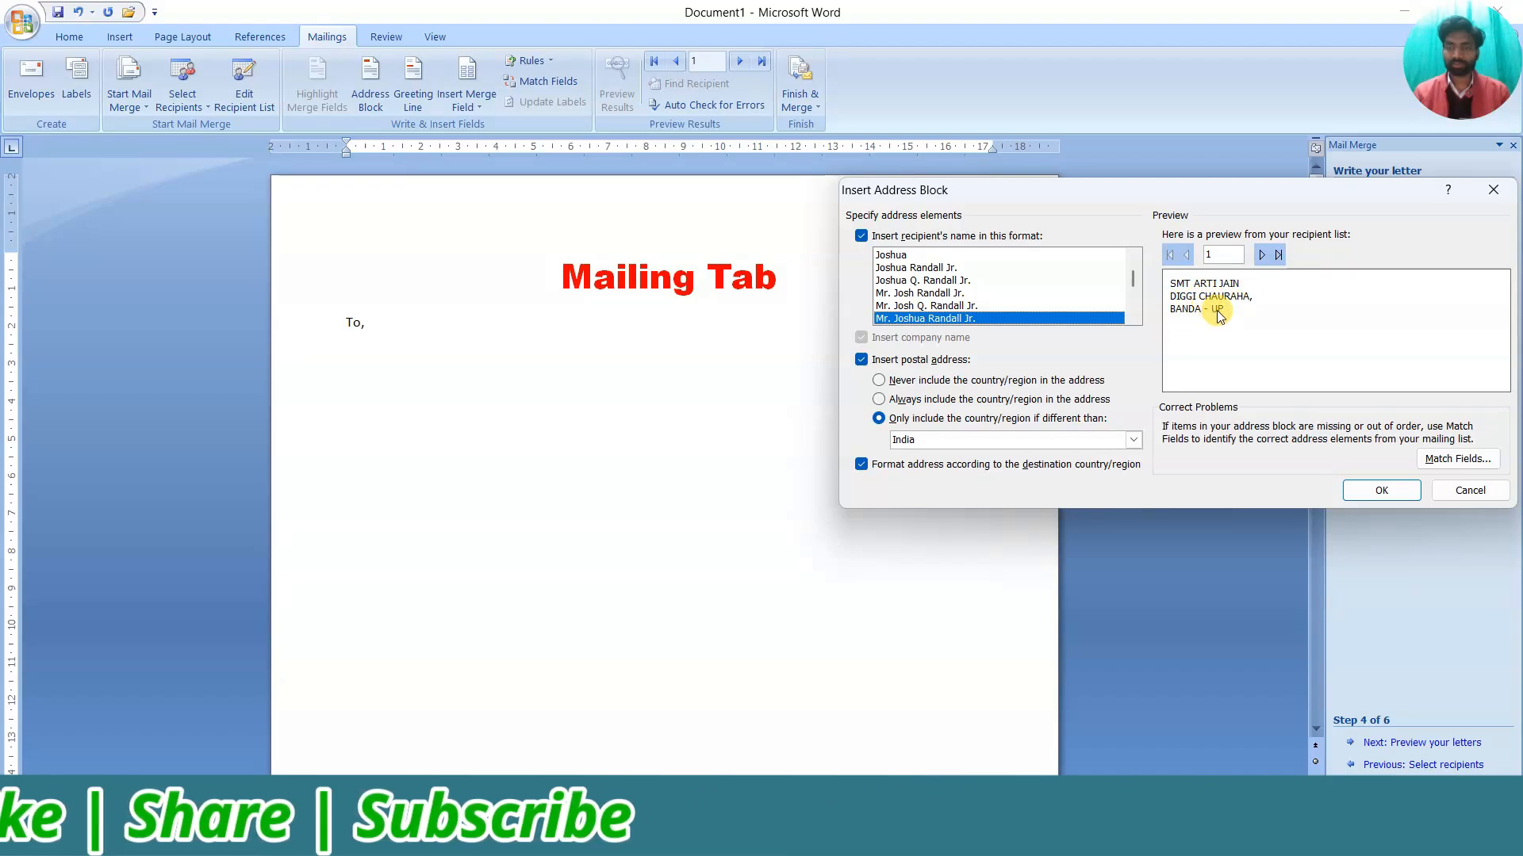
click(1258, 254)
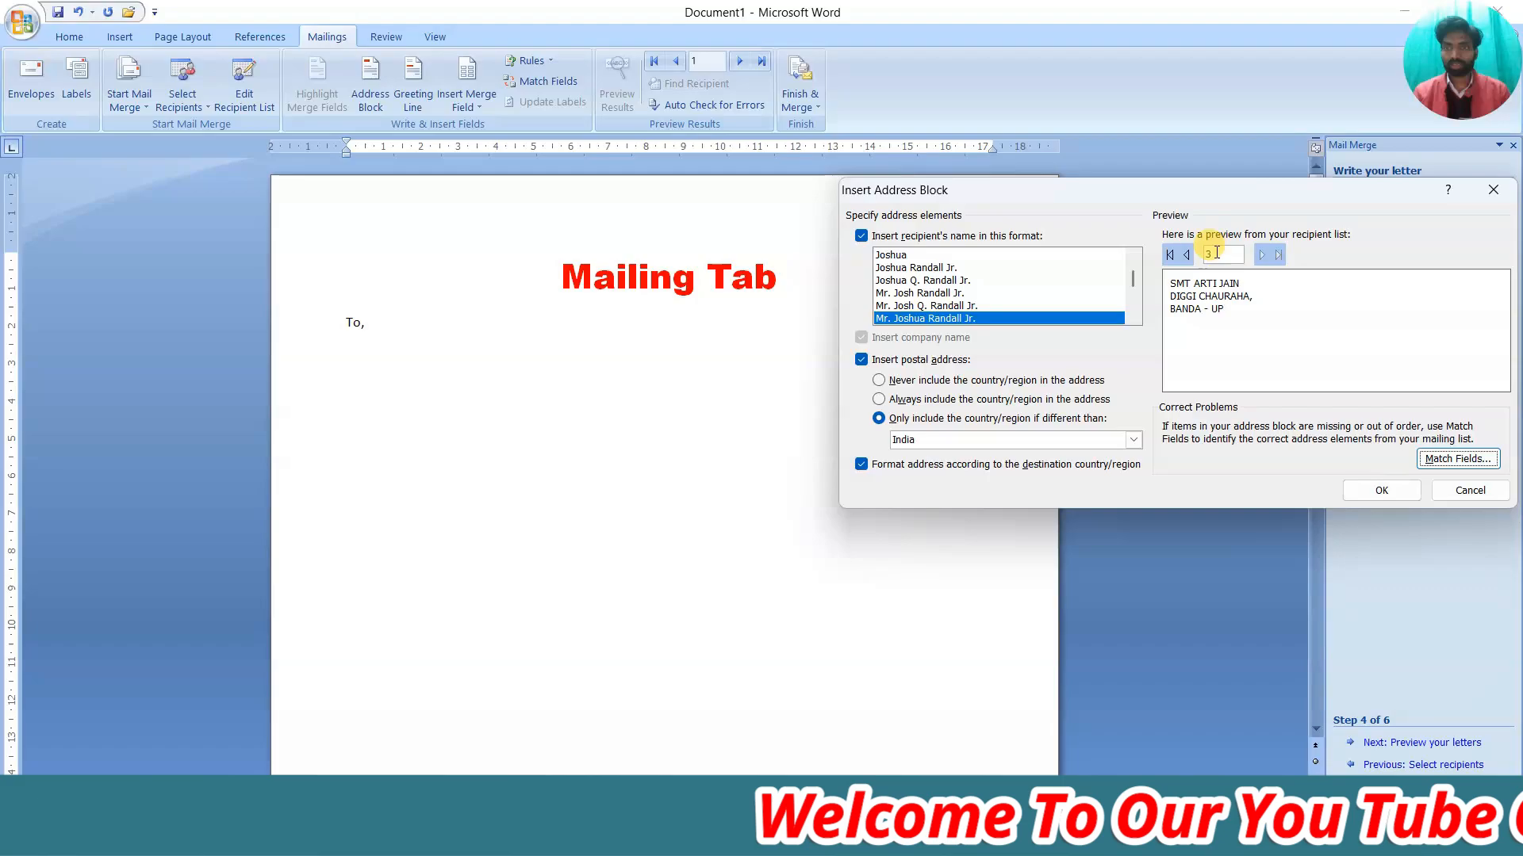
click(1187, 255)
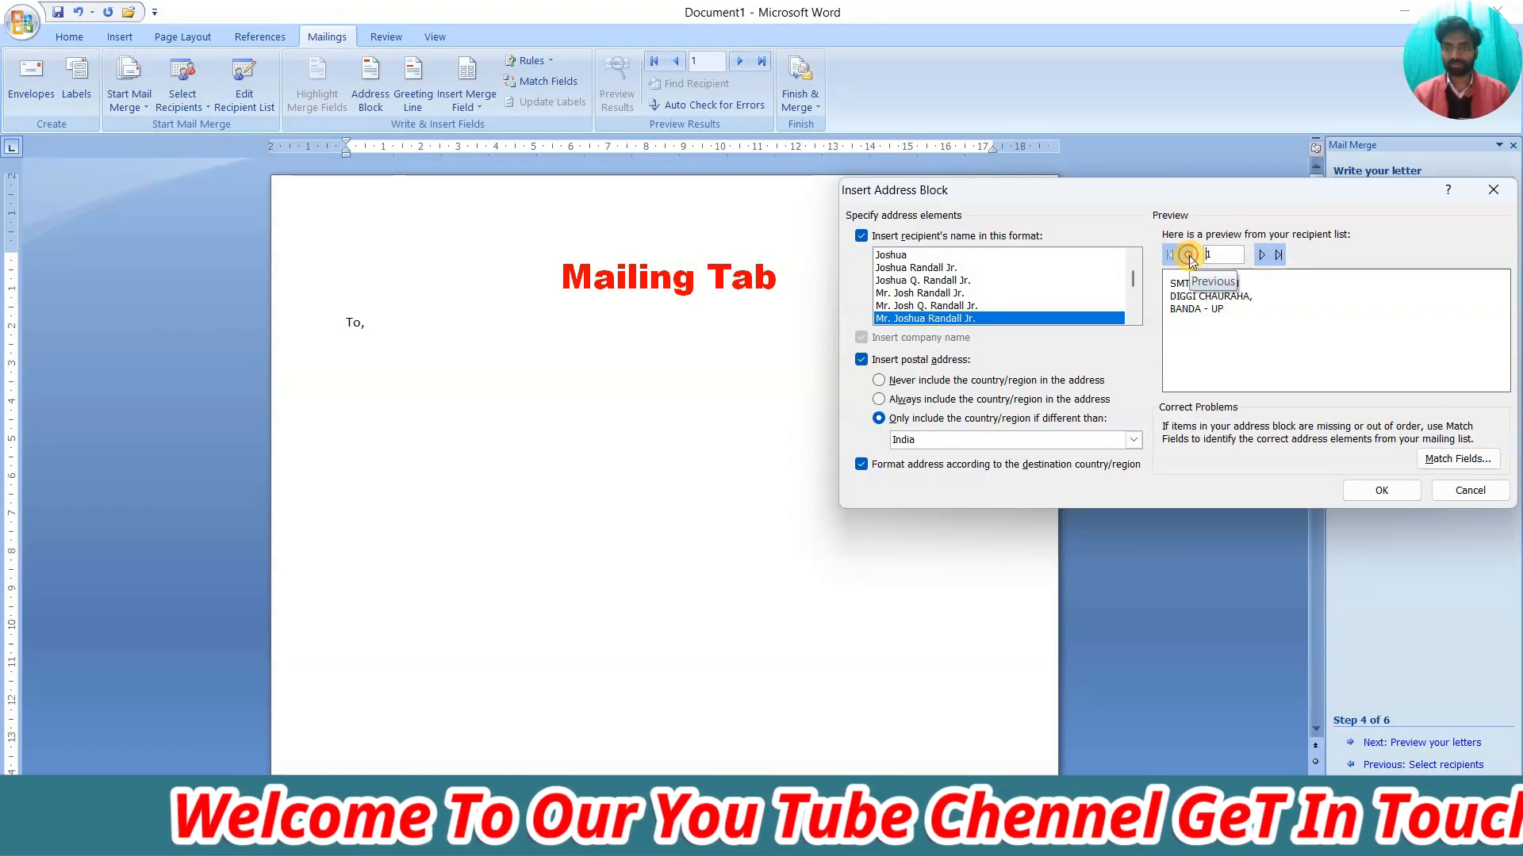
click(1187, 255)
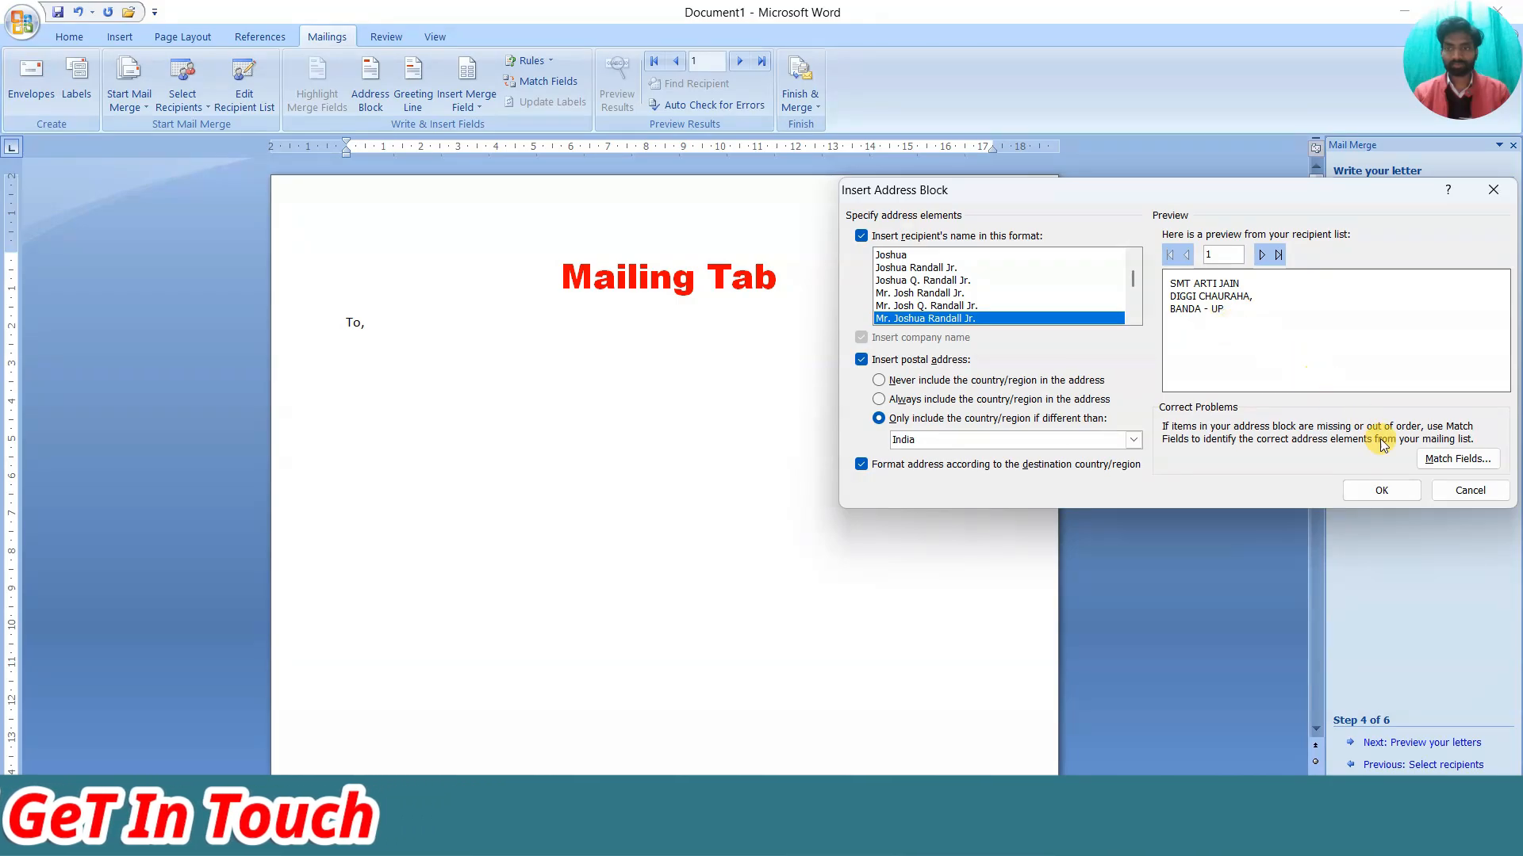
click(863, 466)
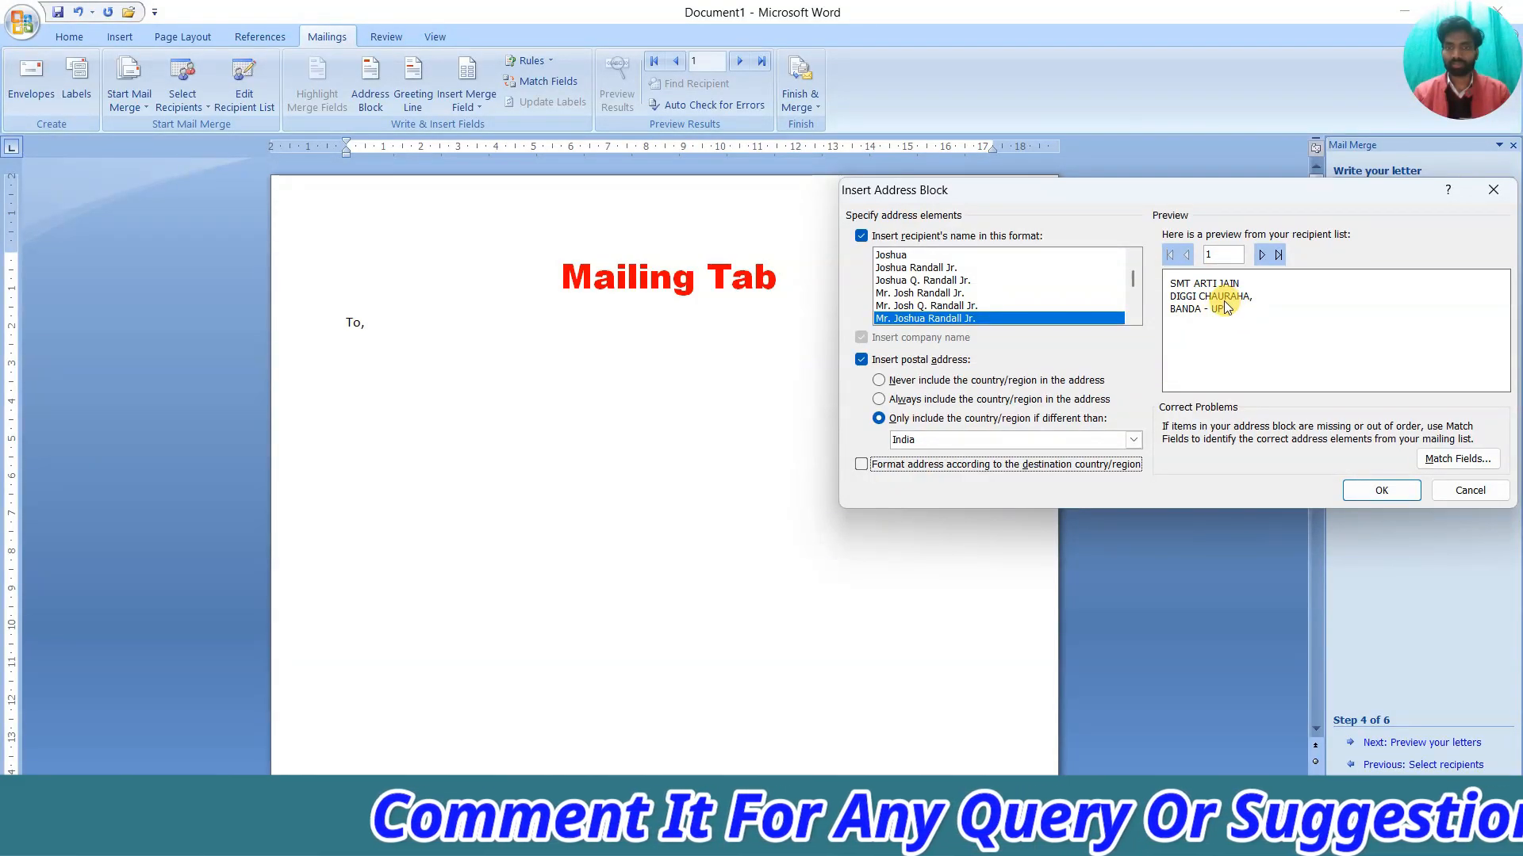
click(1379, 488)
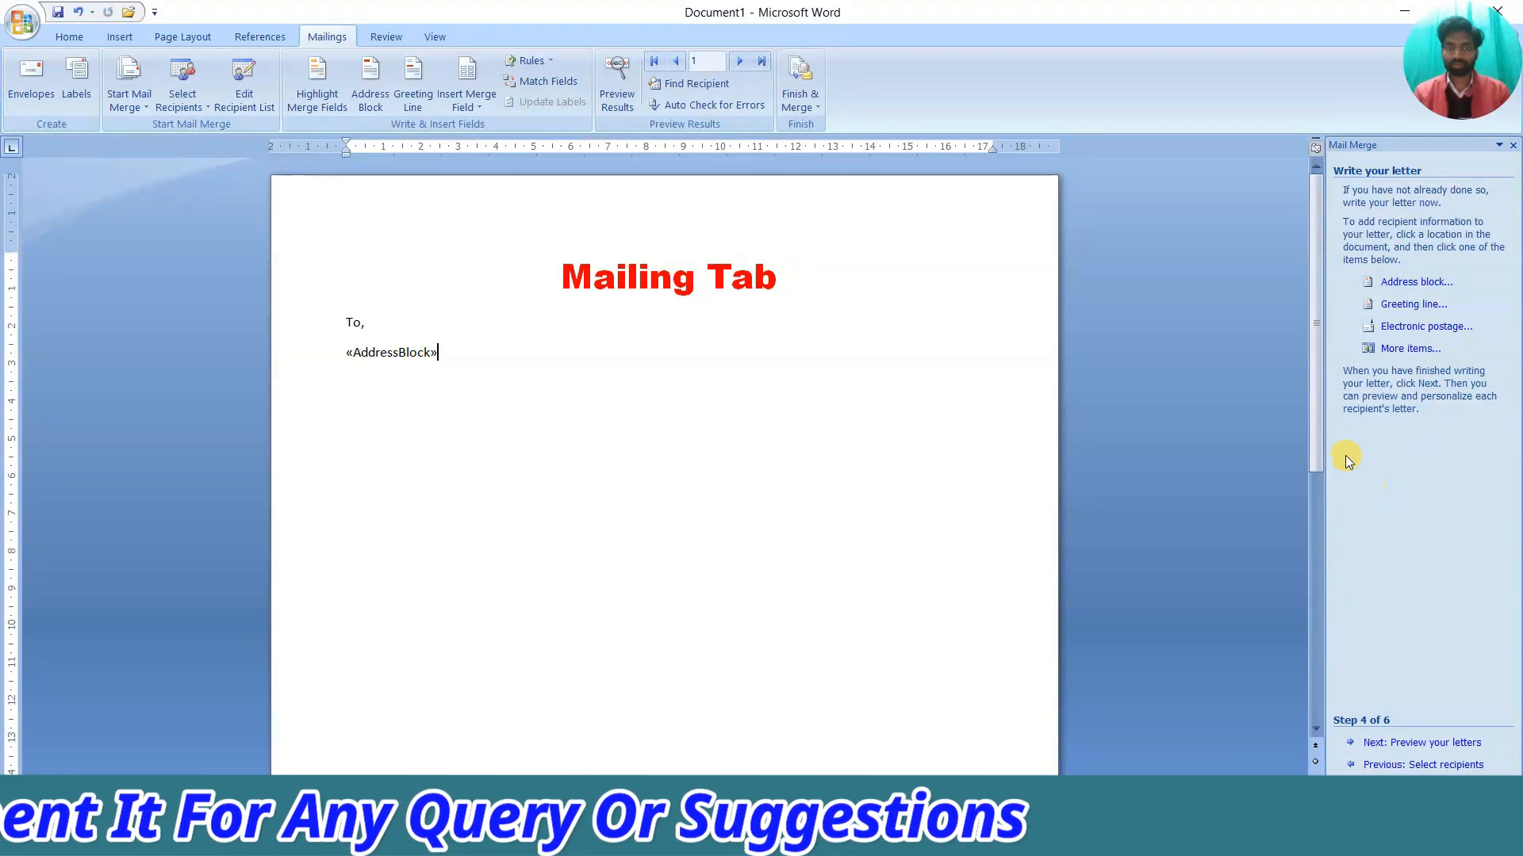
Insert Pin_Code, Country_or_Region, Email_Address and Mob_No fields below «AddressBlock», splitting them onto separate lines
click(1399, 356)
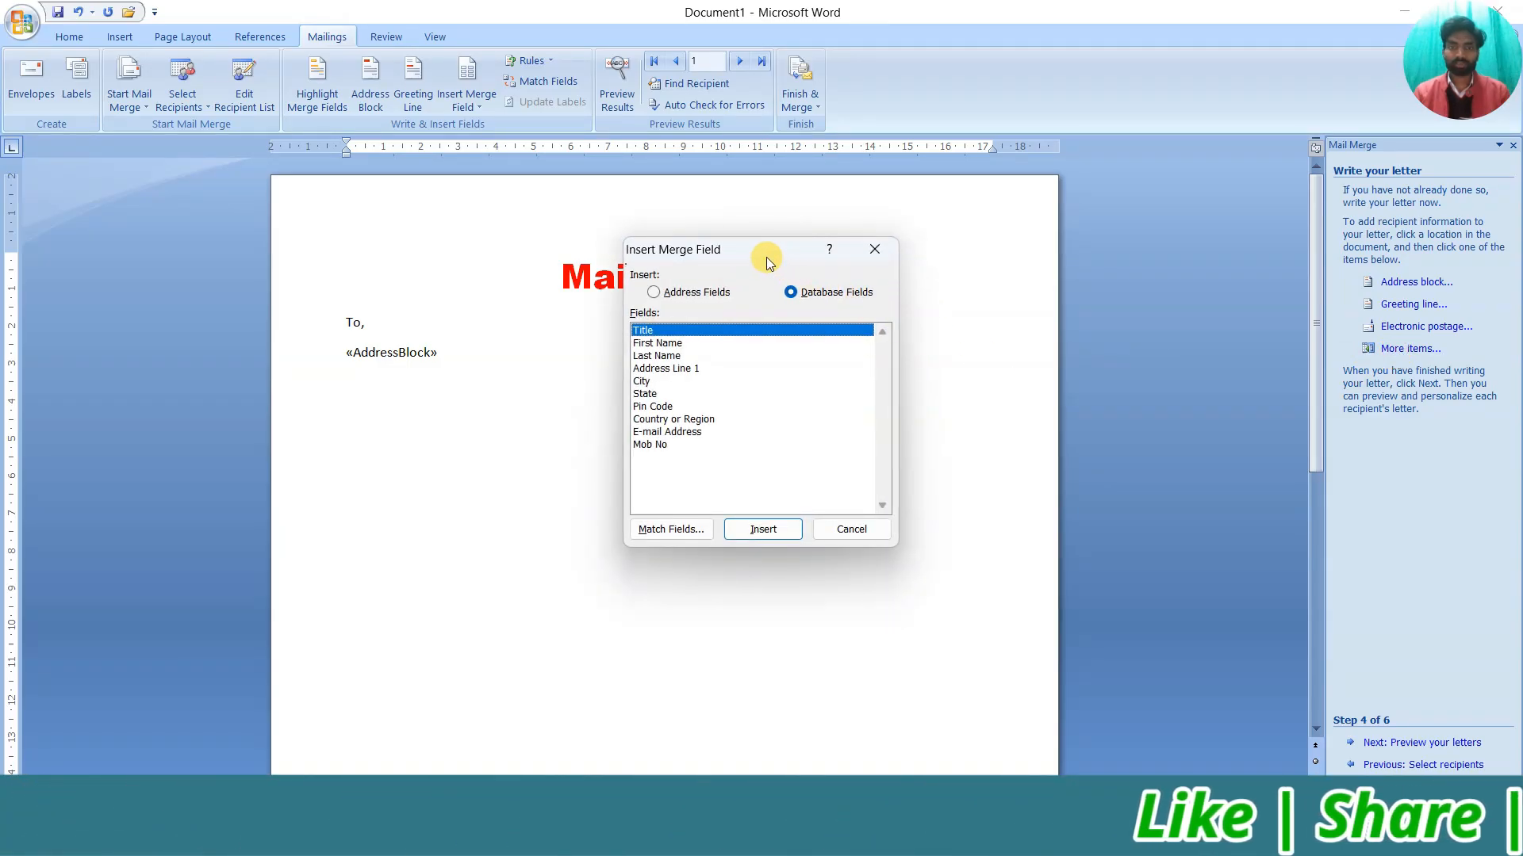
drag(767, 262, 907, 228)
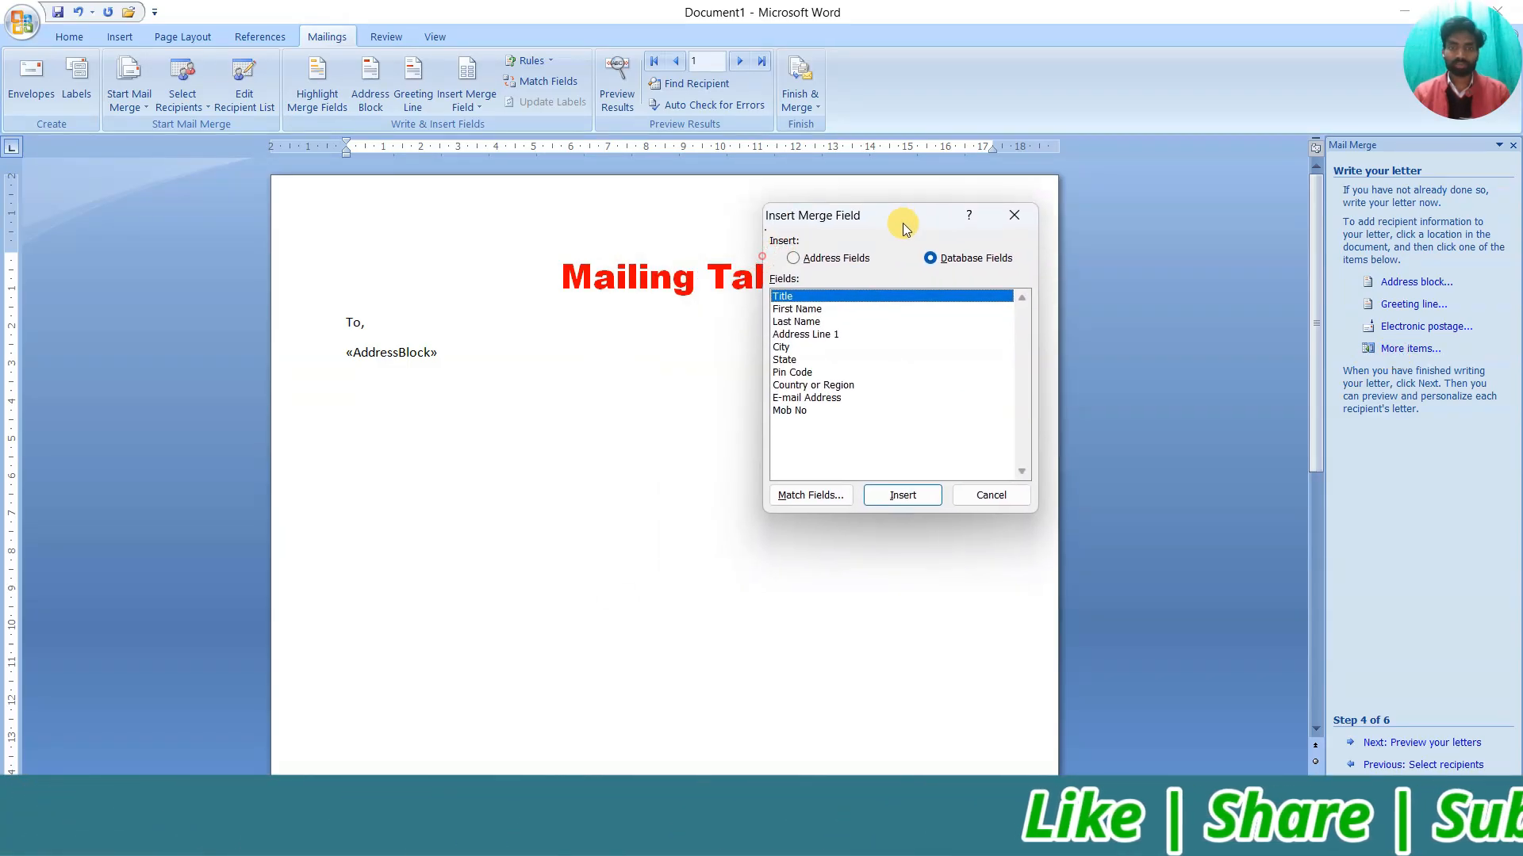
click(832, 373)
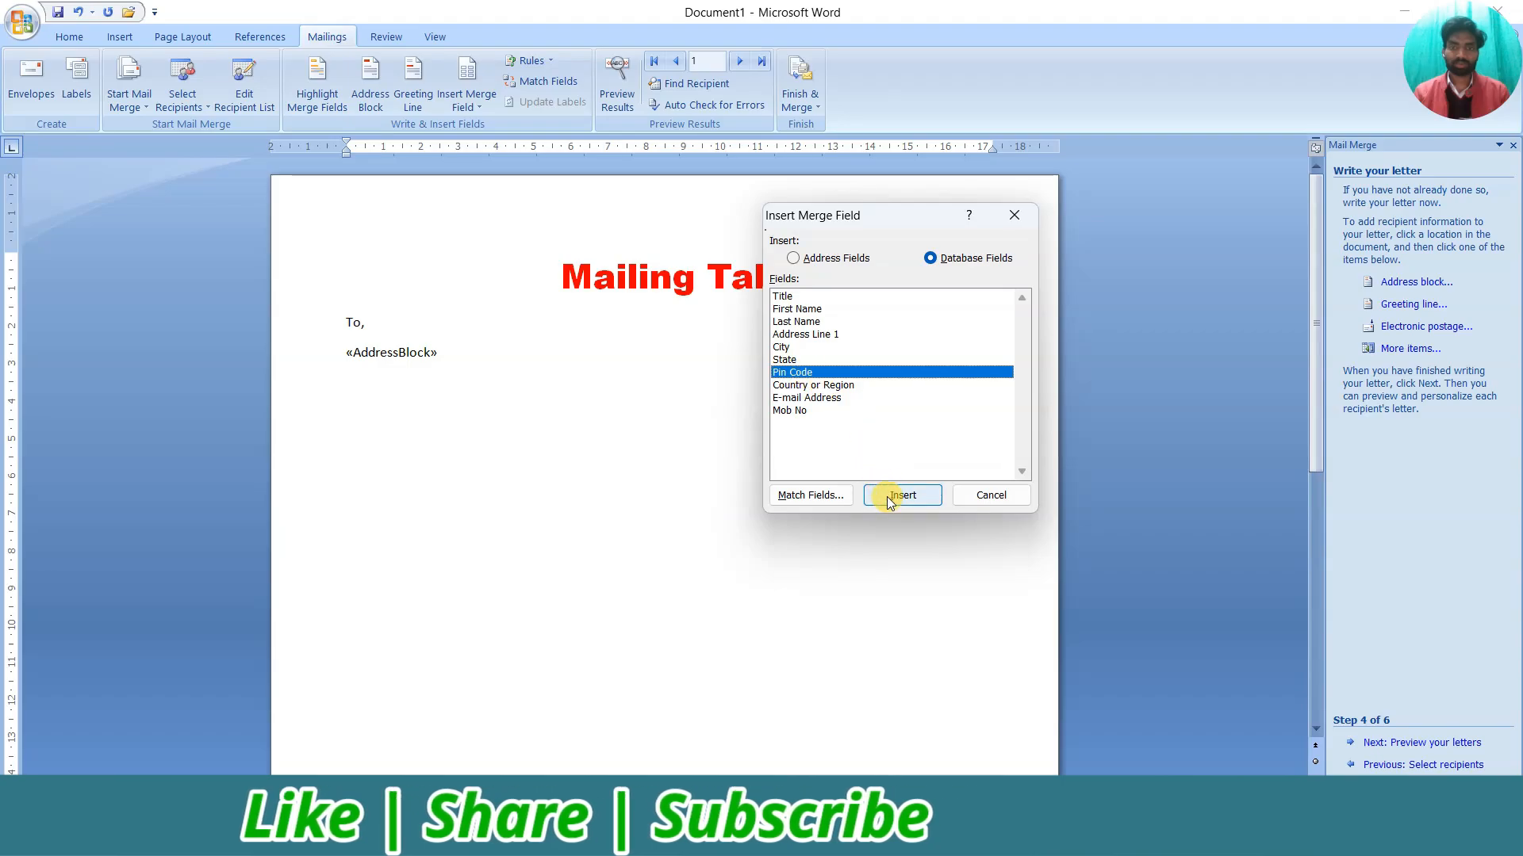
click(888, 494)
click(816, 386)
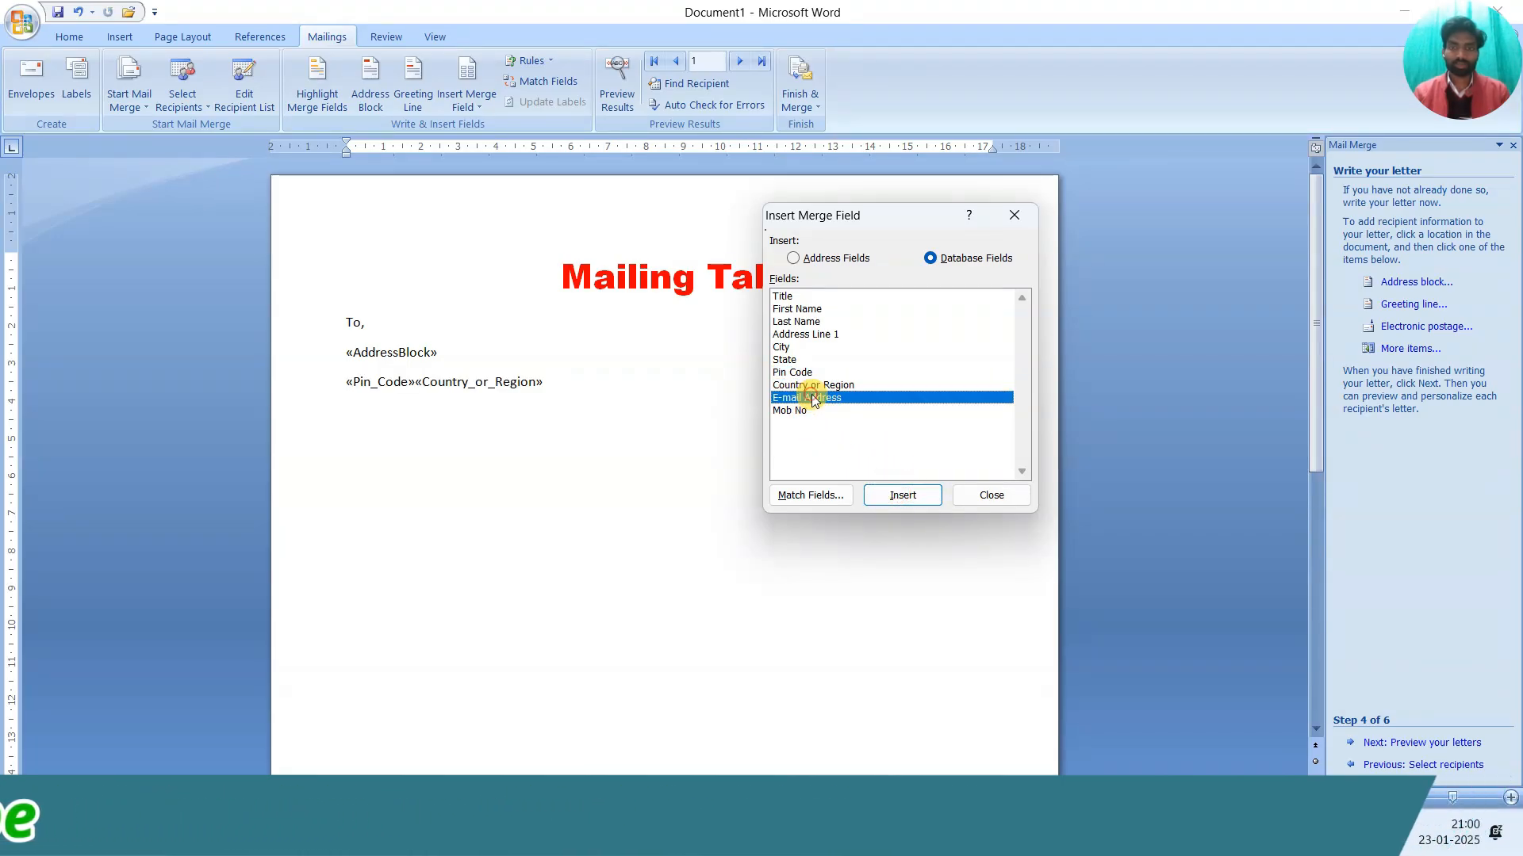
click(795, 411)
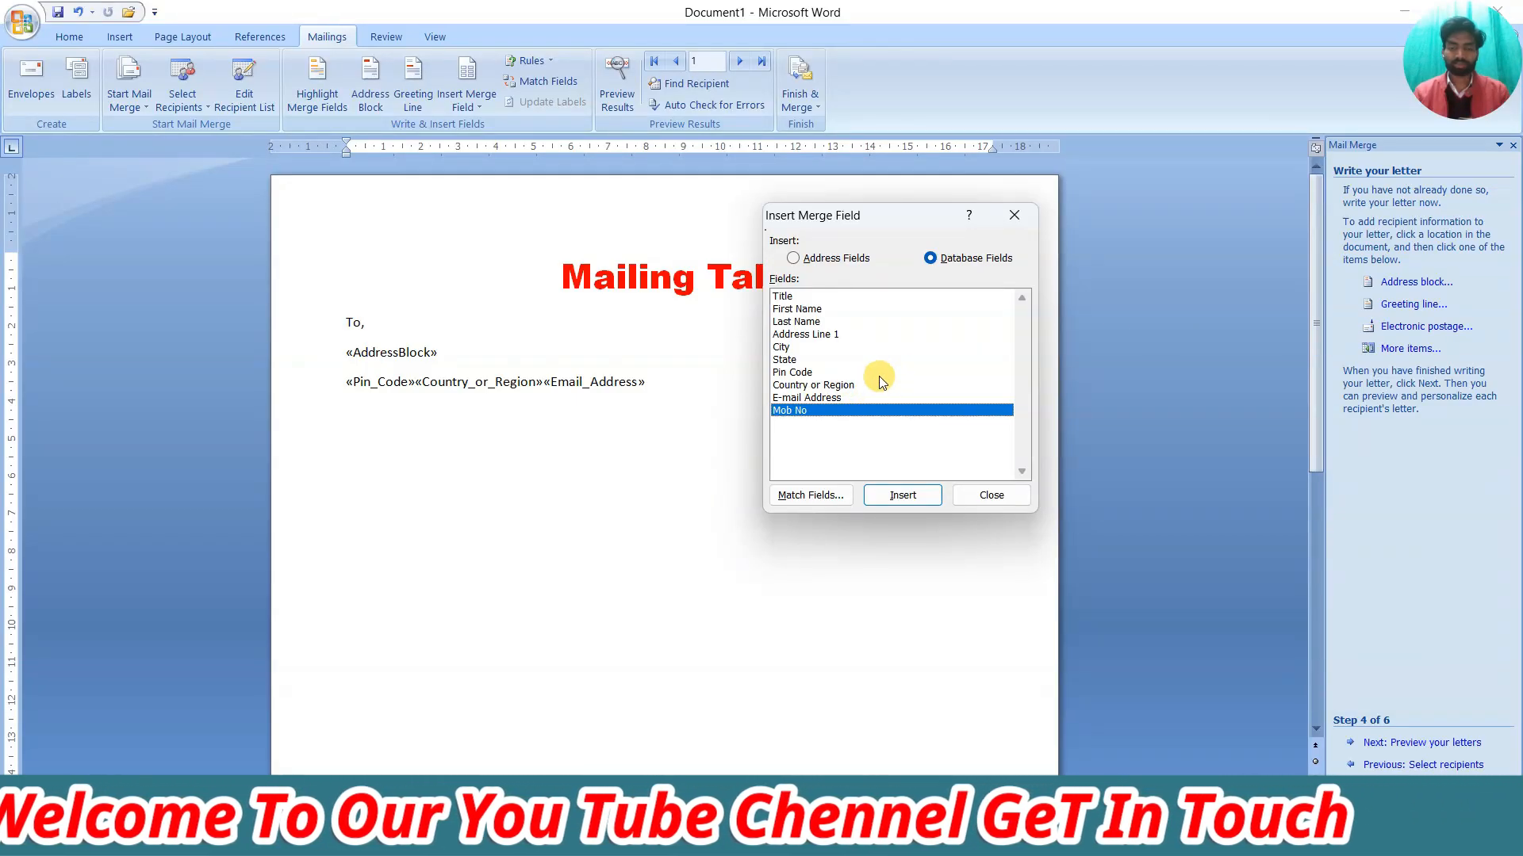
click(901, 494)
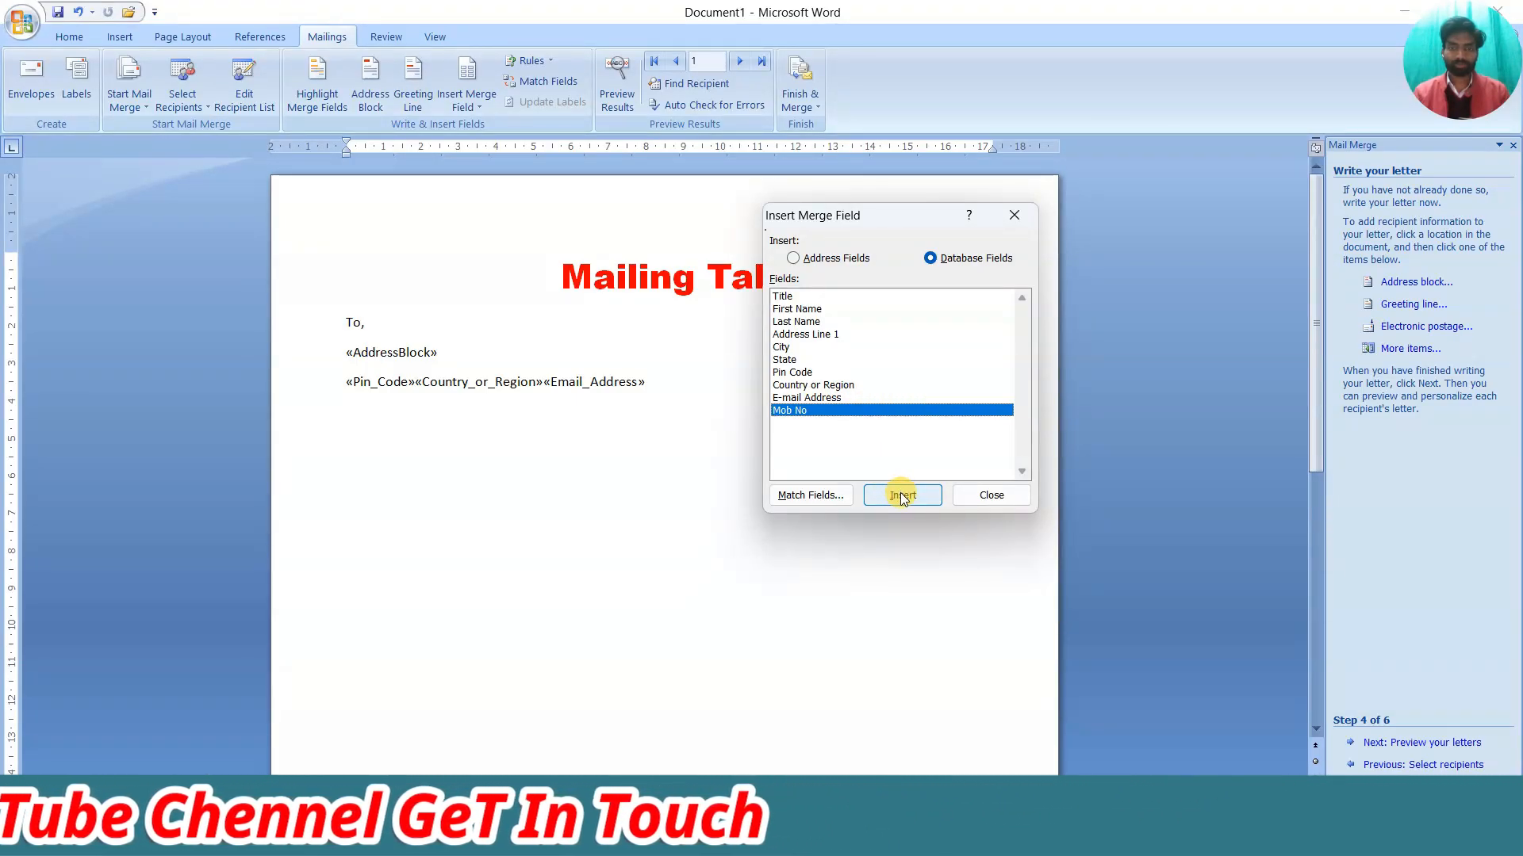
click(991, 497)
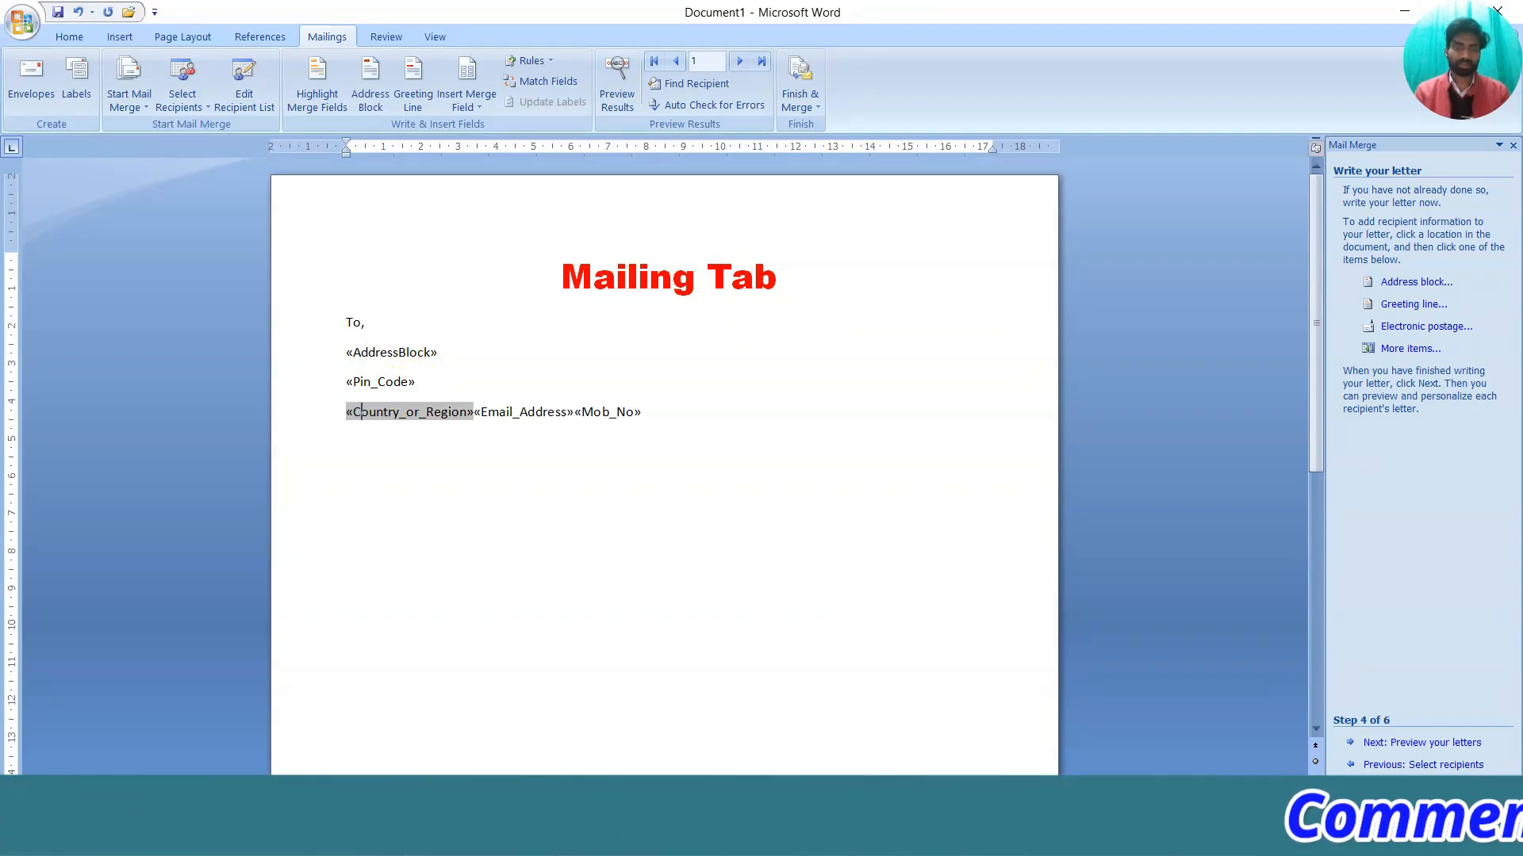
click(475, 411)
key(Return)
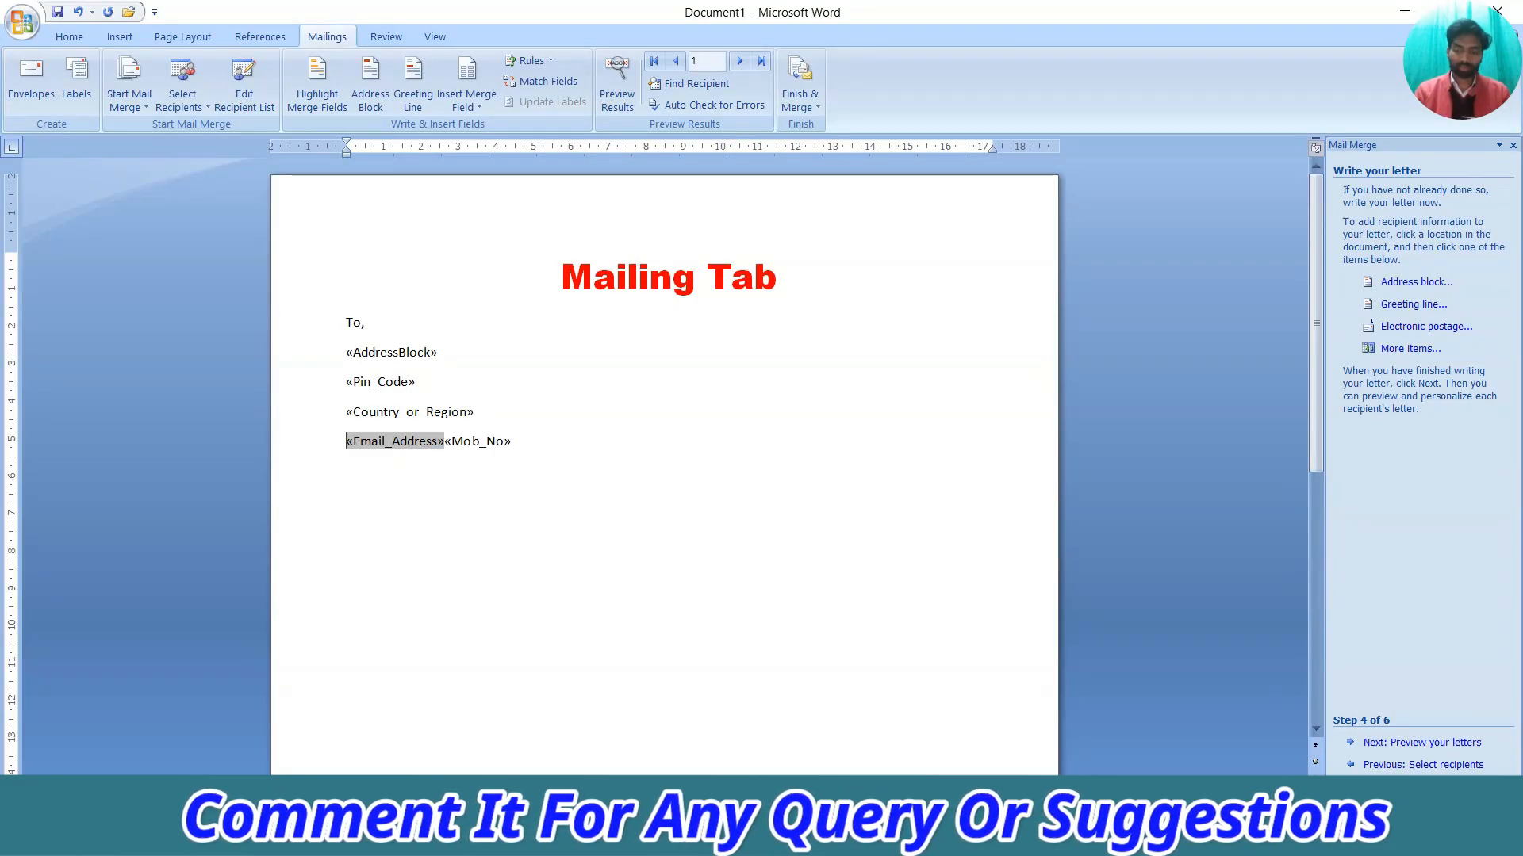
key(Right)
key(Right)
key(Right)
key(Right)
key(Right)
key(Right)
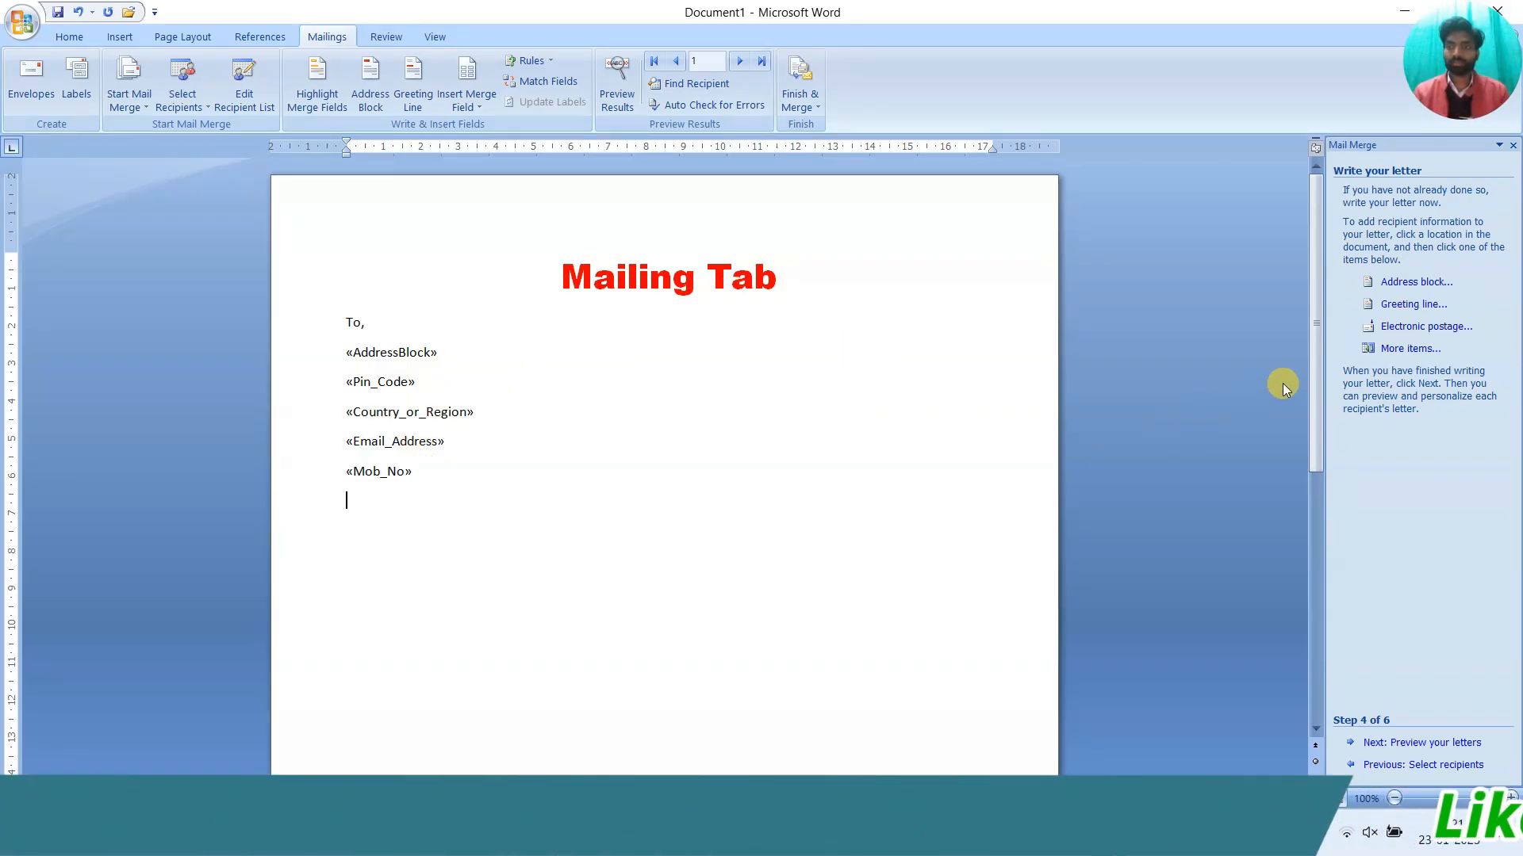
Add a greeting line in 'Mr. Joshua Randall Jr.' format, keeping 'Dear Sir or Madam,' for invalid names
click(1416, 305)
drag(817, 236, 1082, 220)
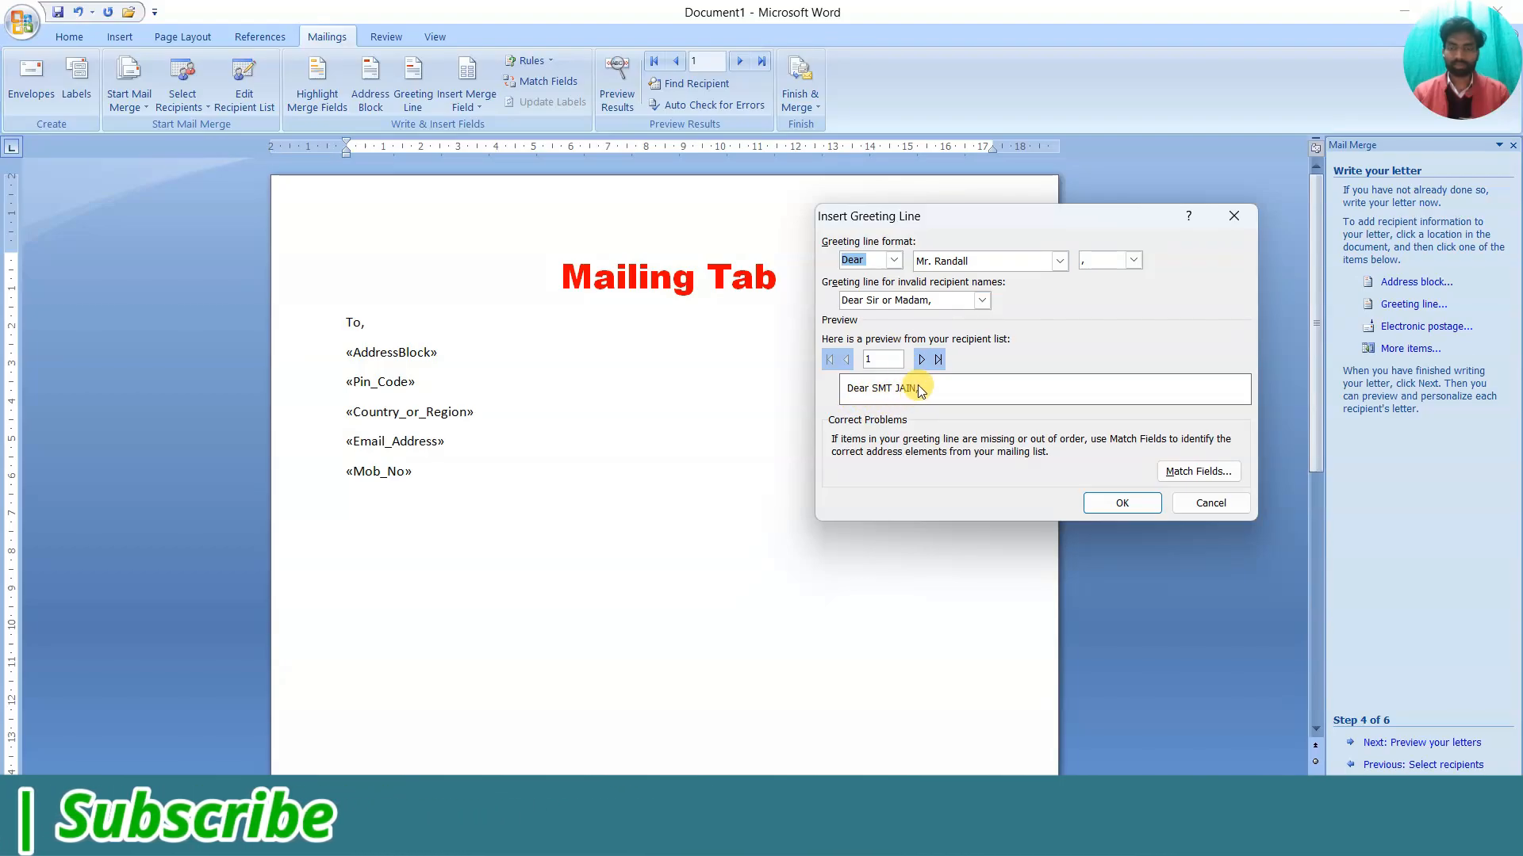
click(1048, 264)
click(1030, 303)
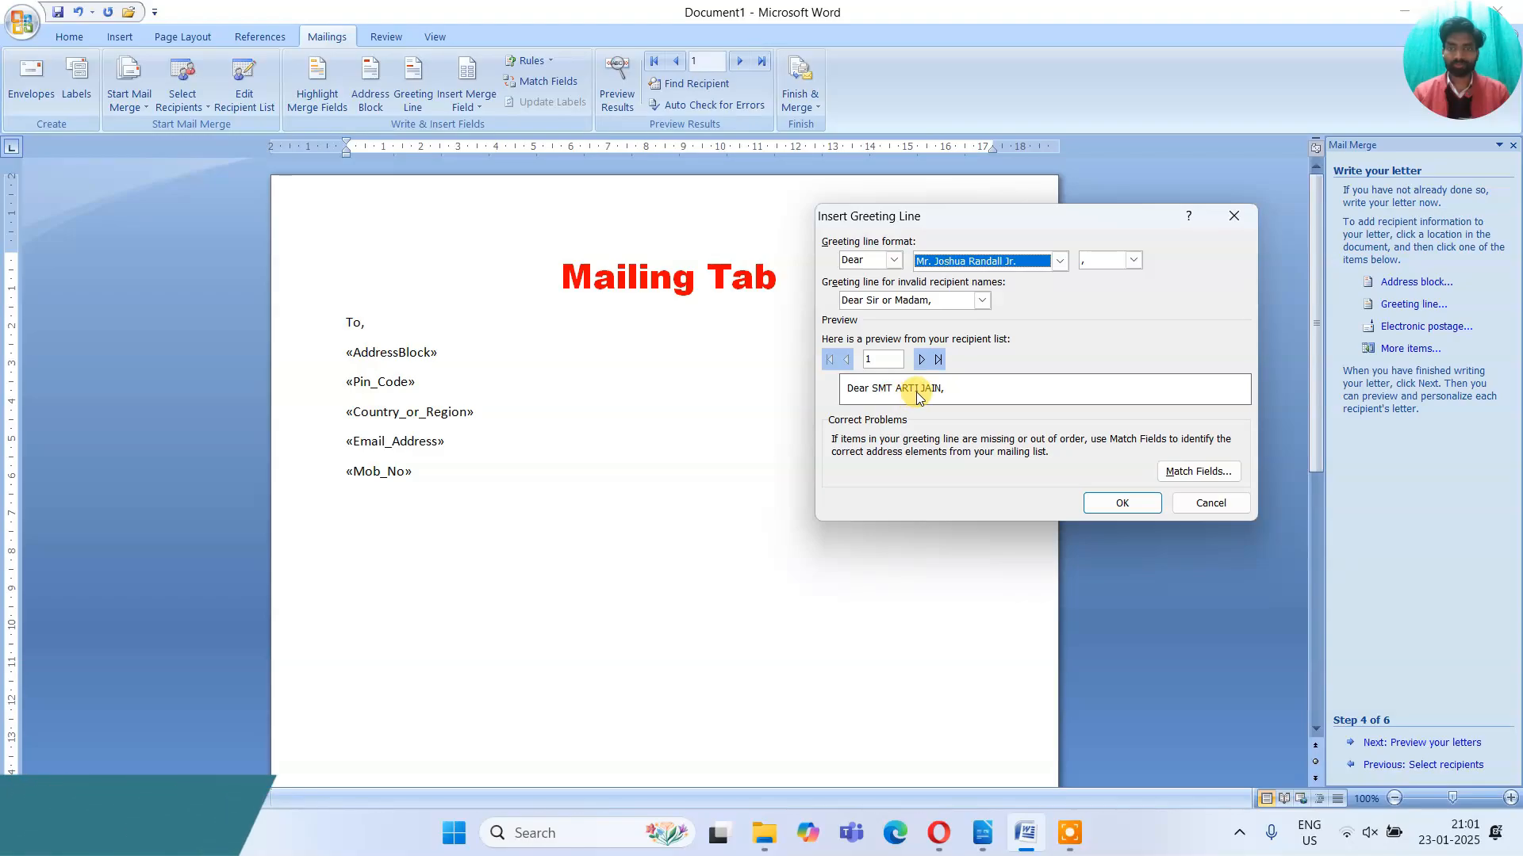
click(919, 360)
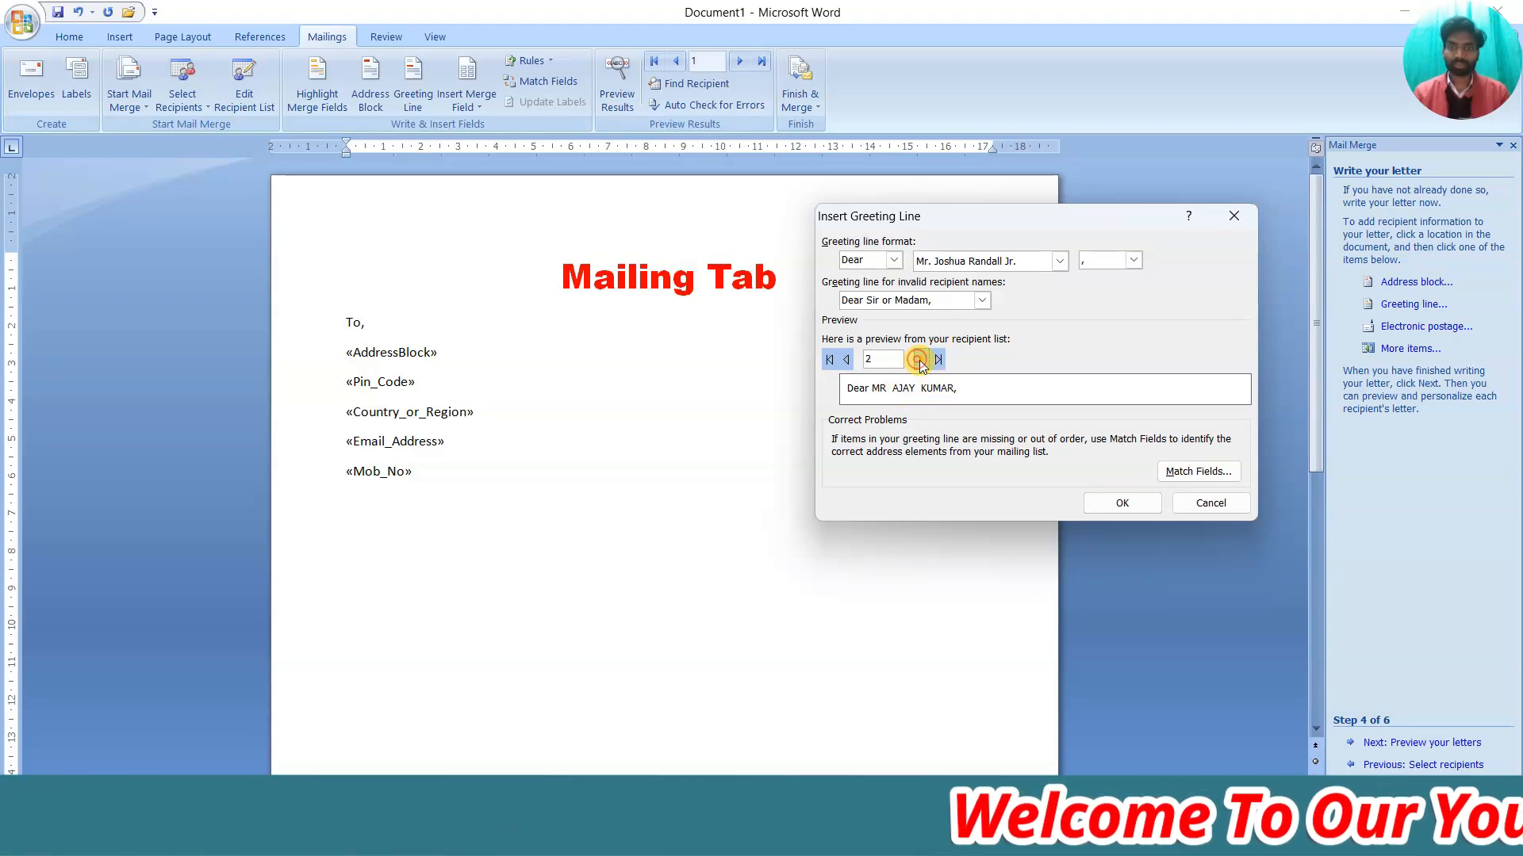
click(920, 360)
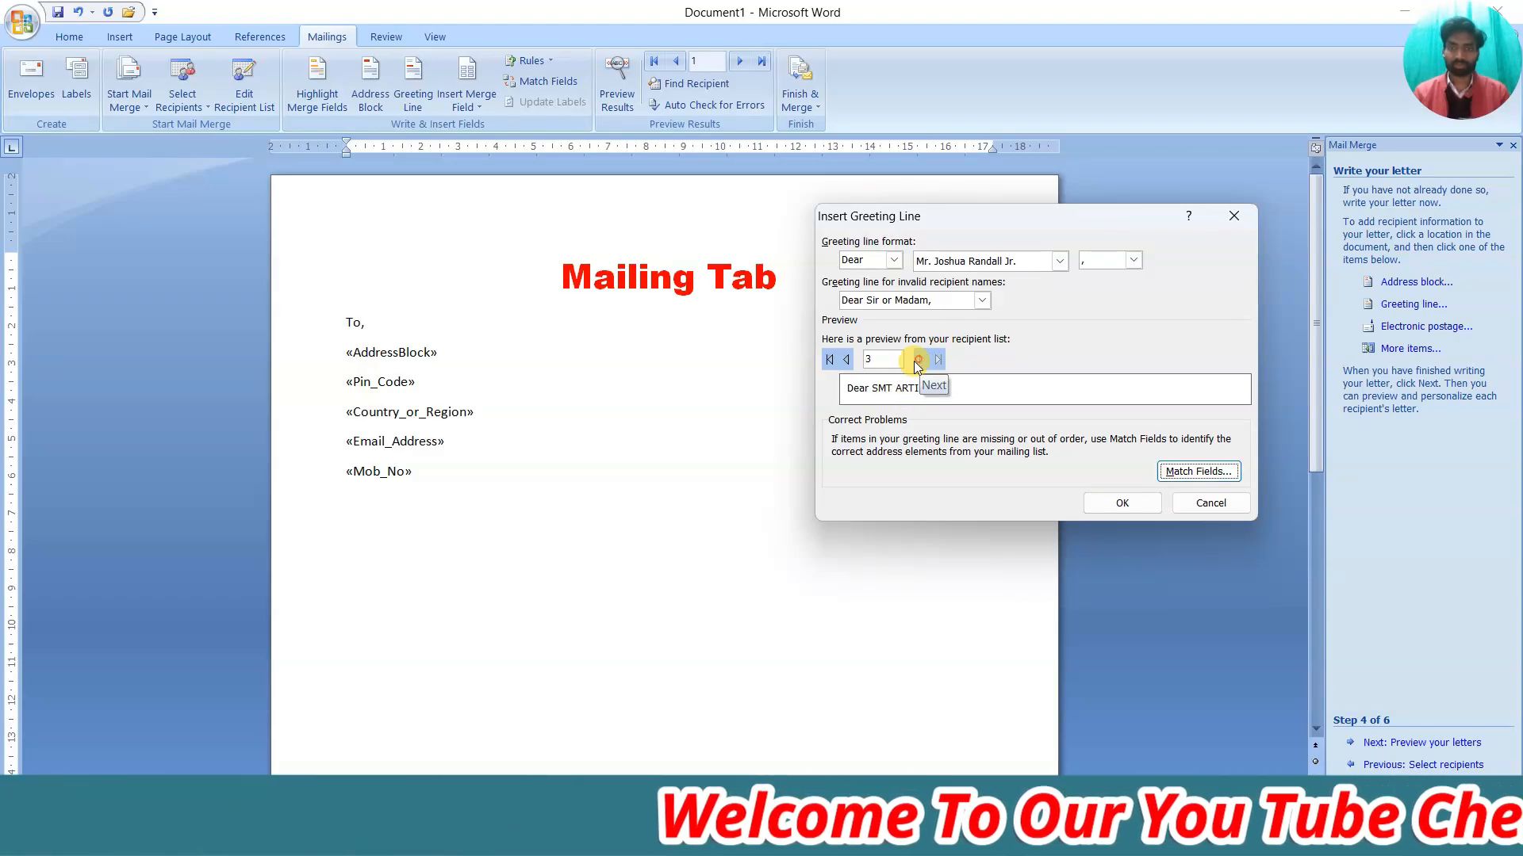
click(846, 359)
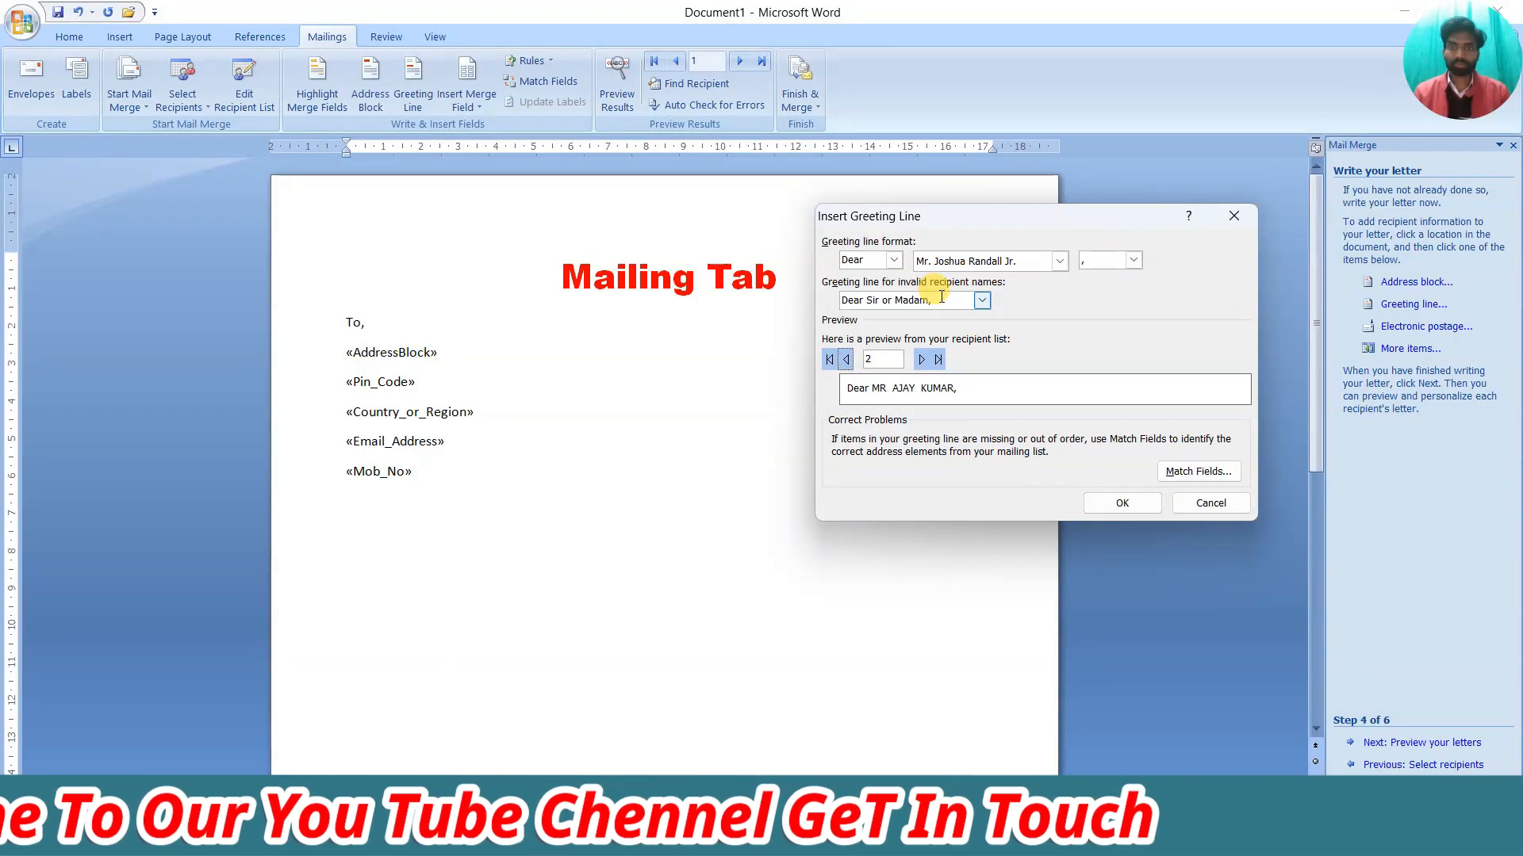
click(982, 300)
click(913, 332)
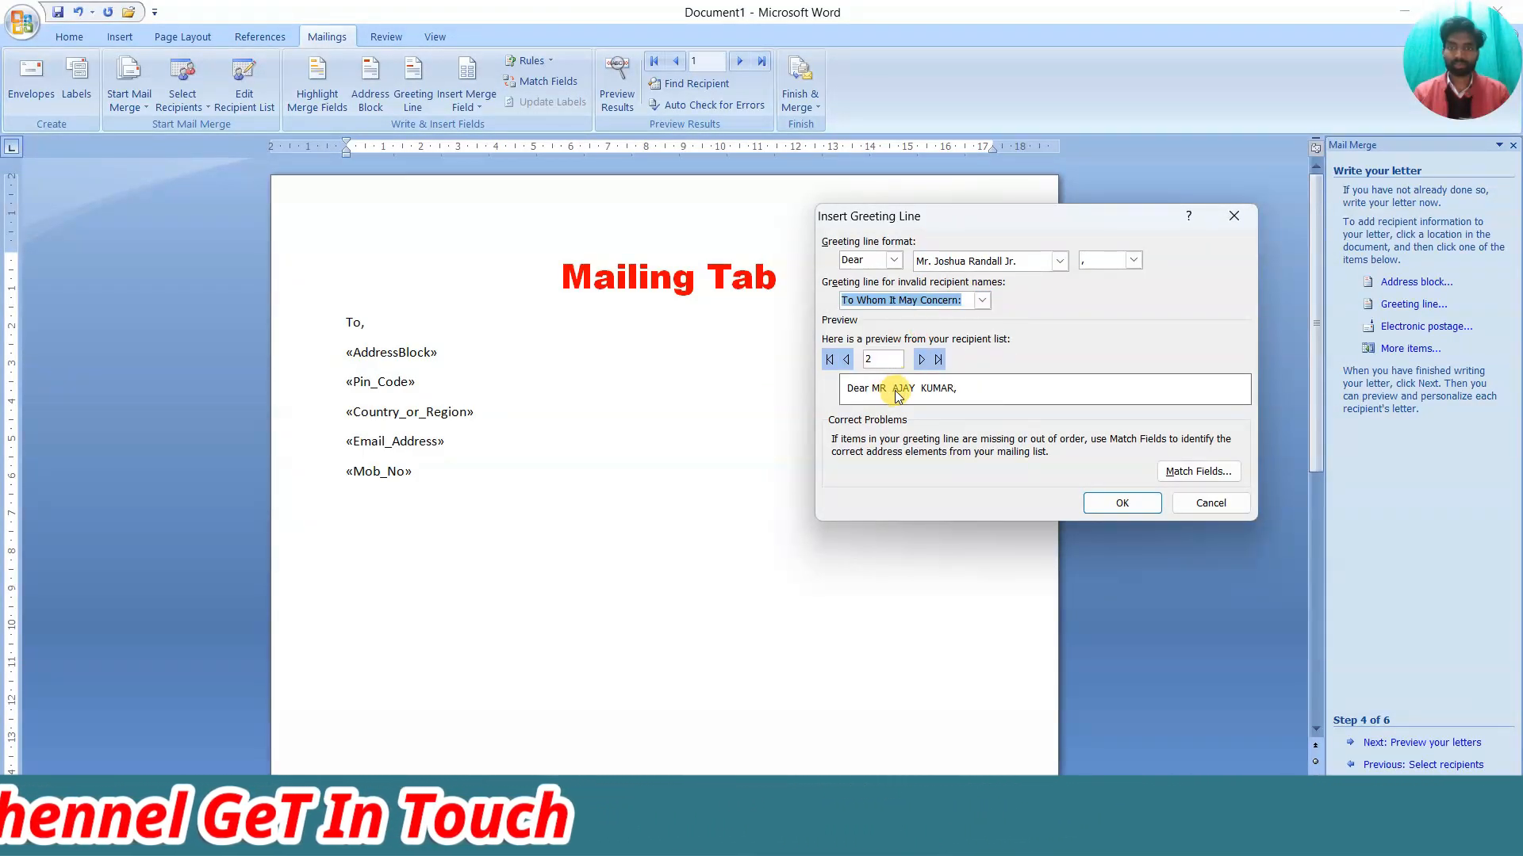
click(912, 317)
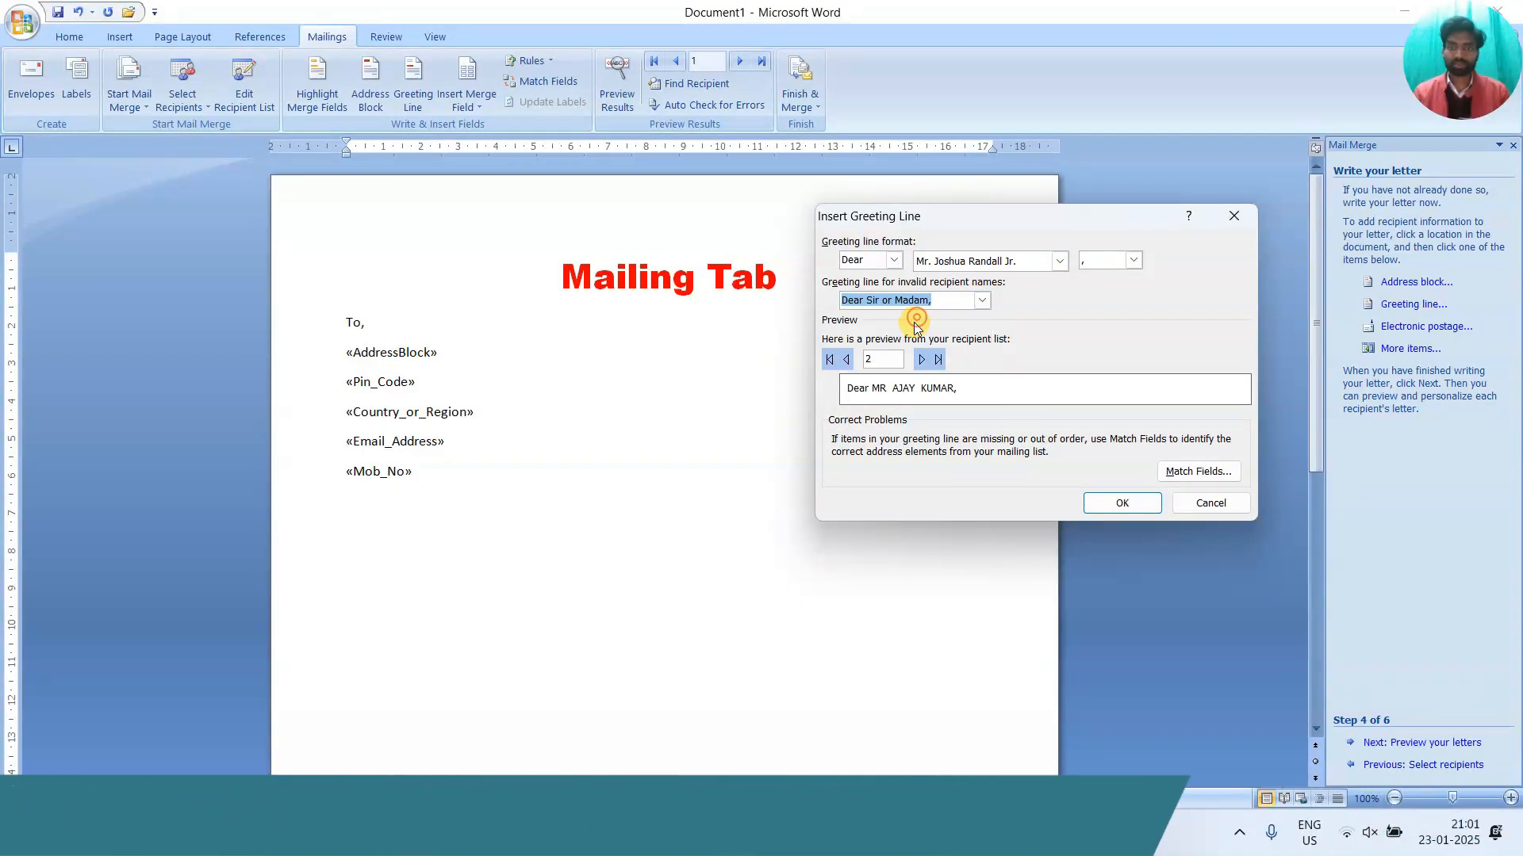
click(1112, 501)
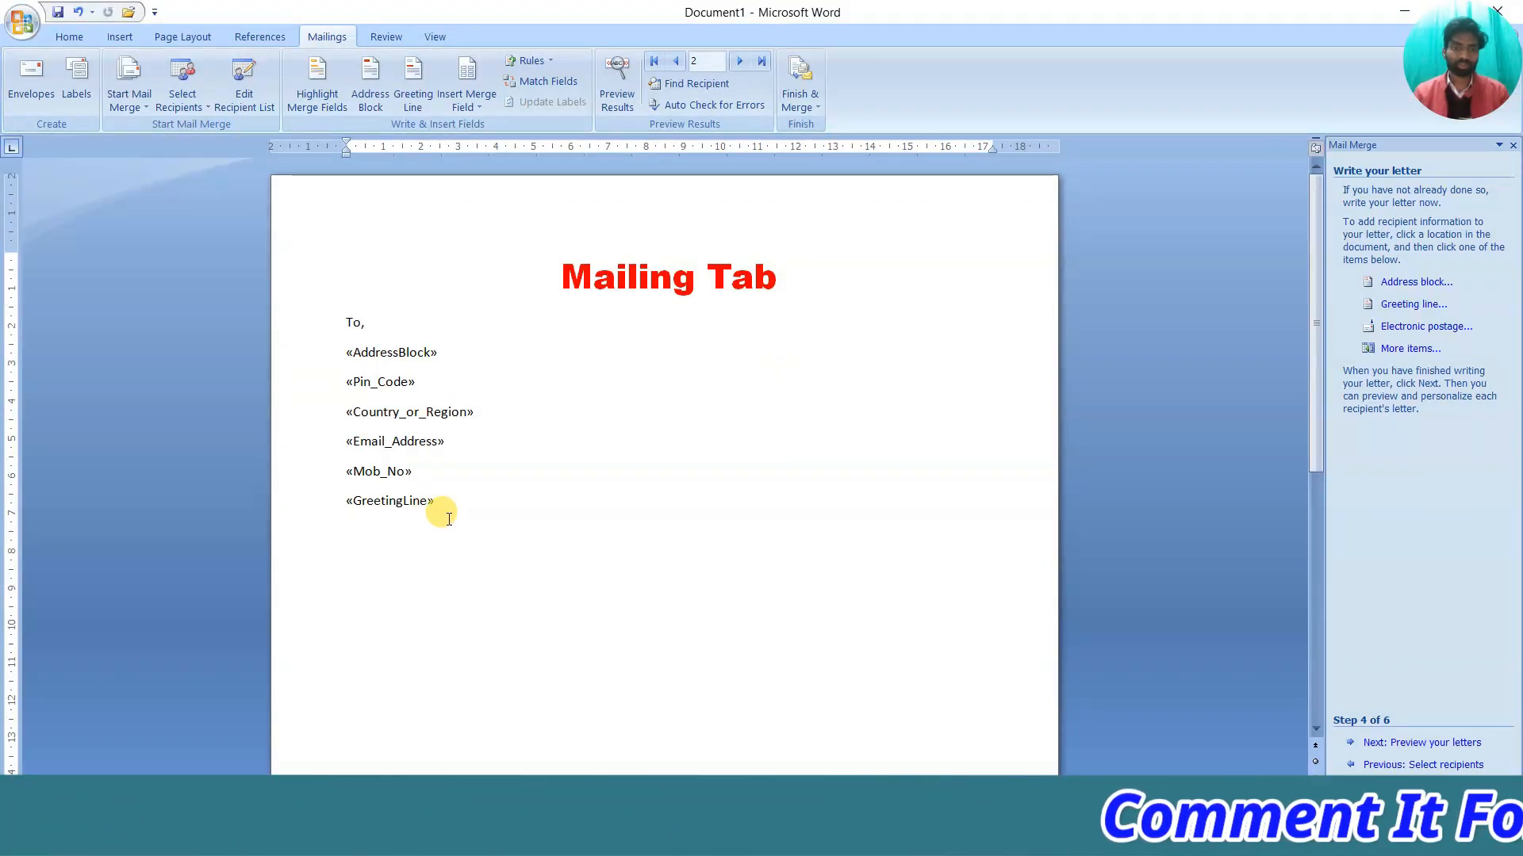
Type the subject line 'Sub : Invitation' below the greeting, then begin =rand() on the next line
key(Return)
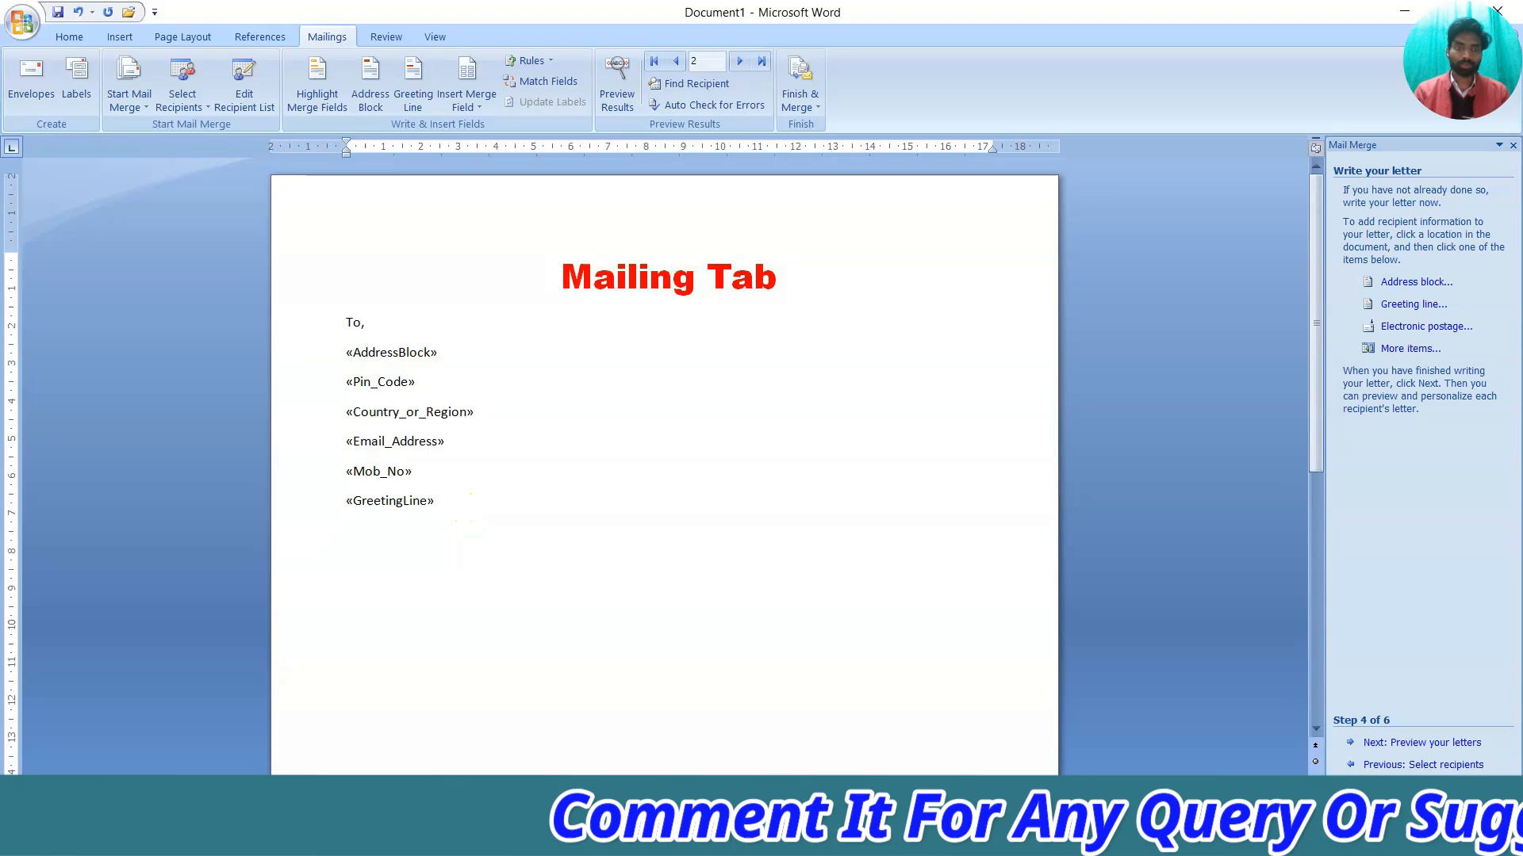
text(S)
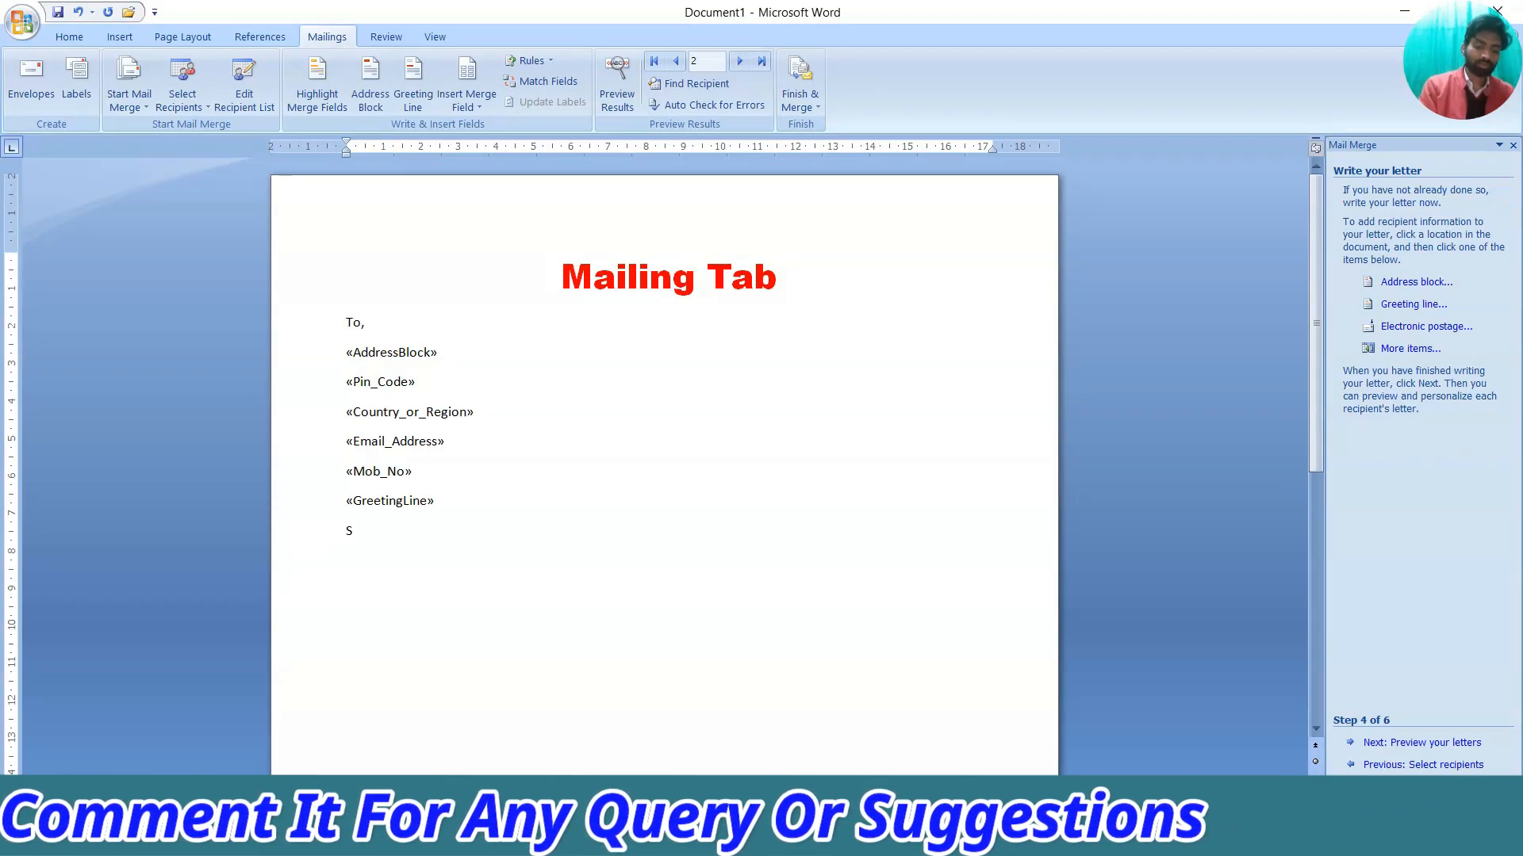
text(ub : In)
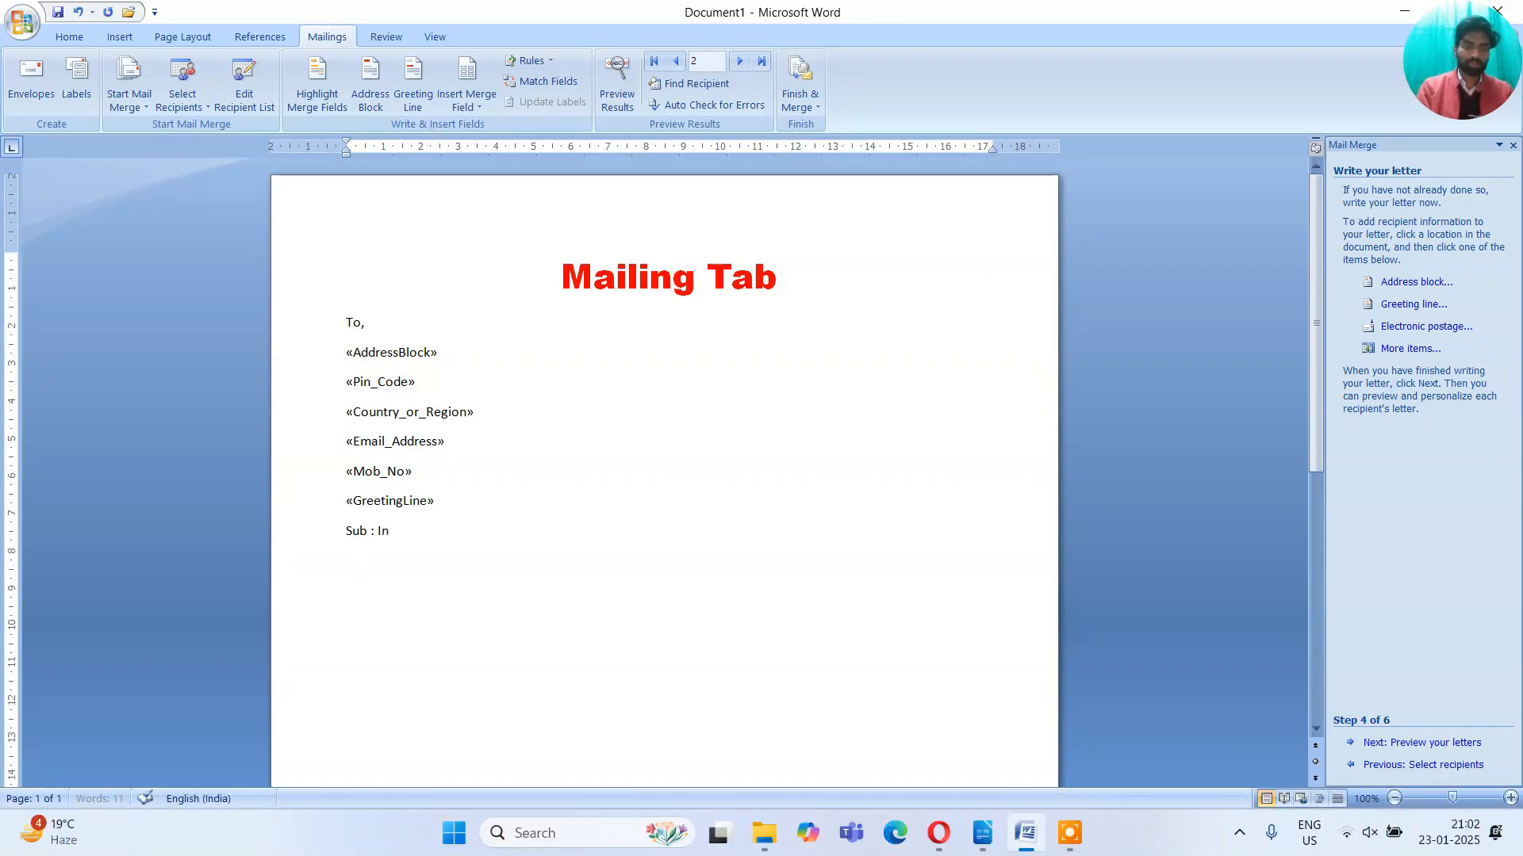
text(vi)
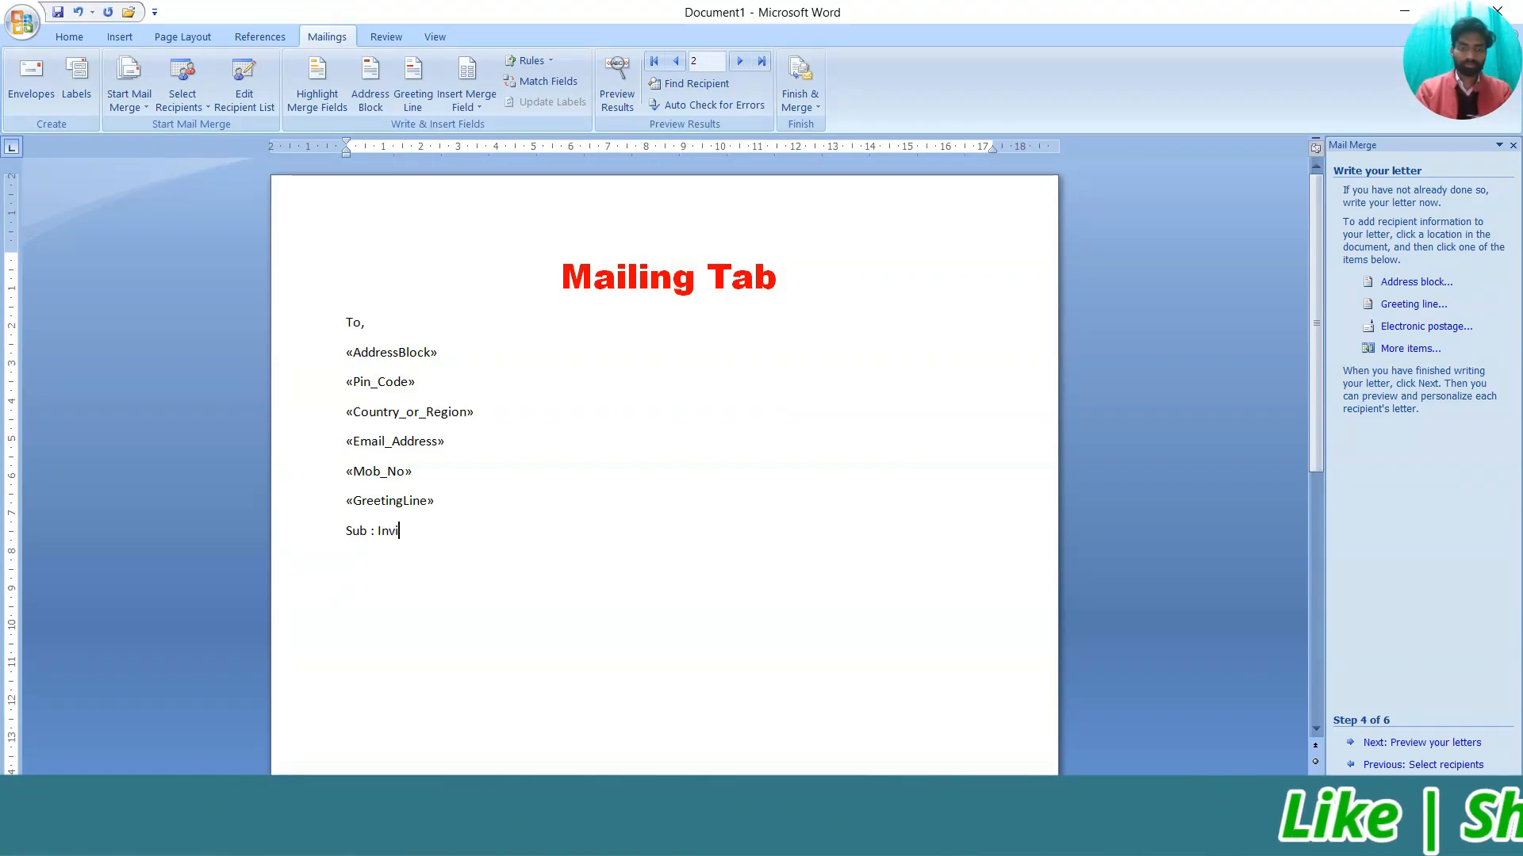
text(itation)
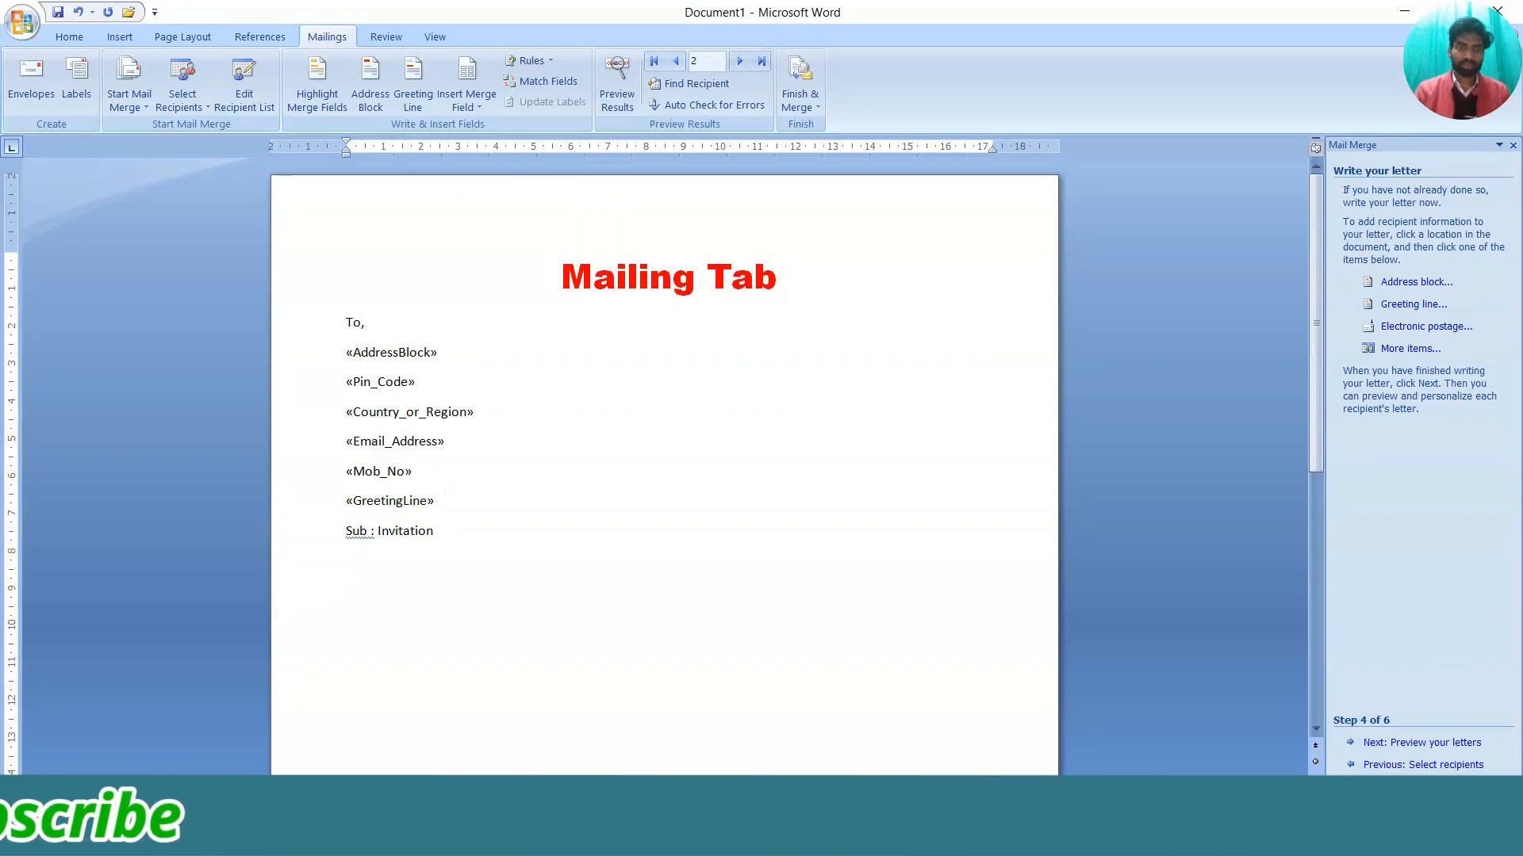
text(=)
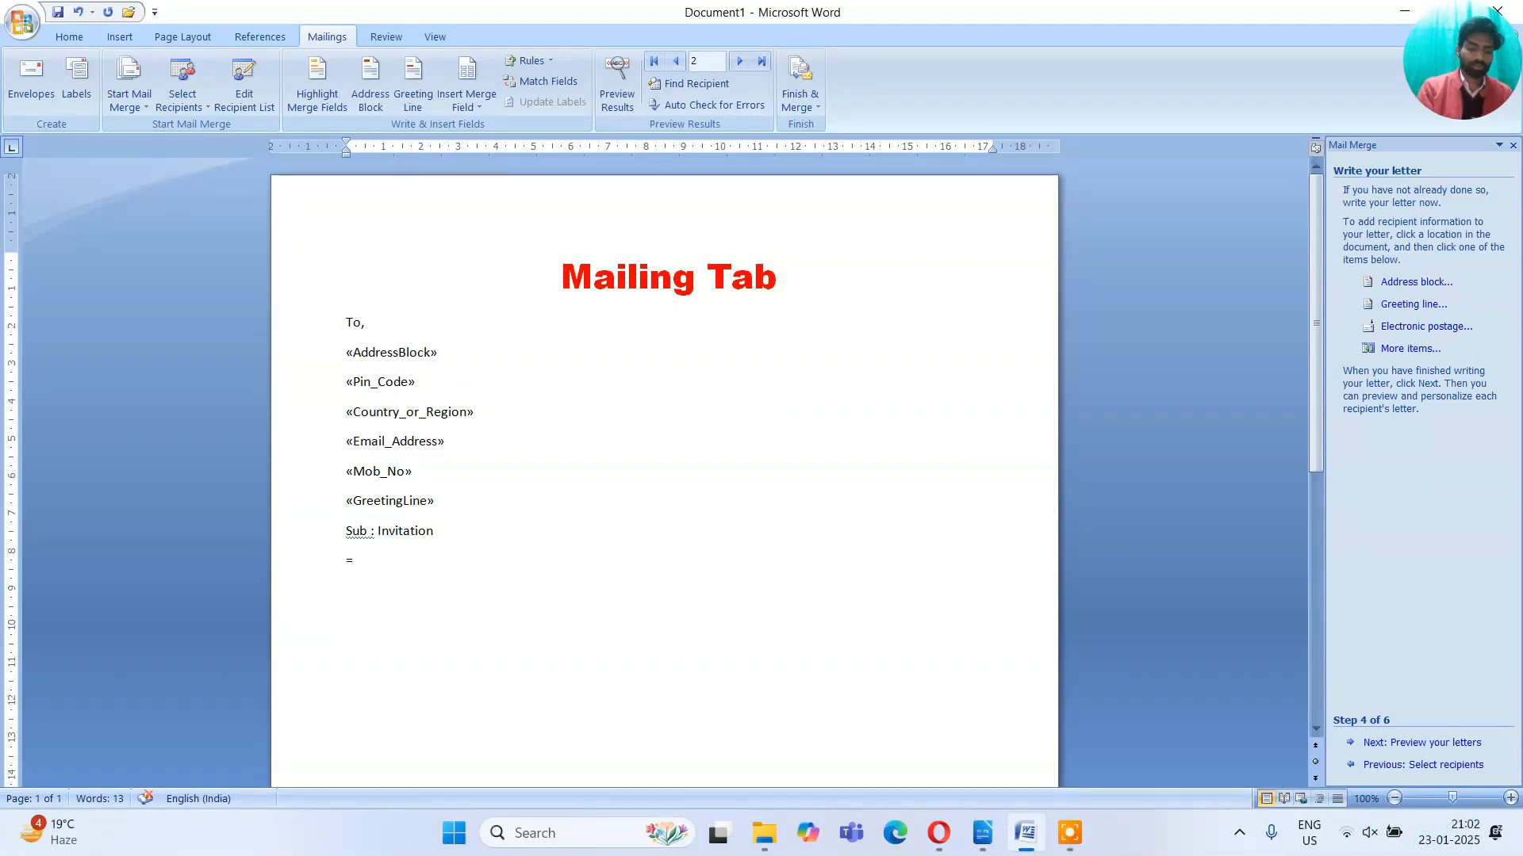
text(rand)
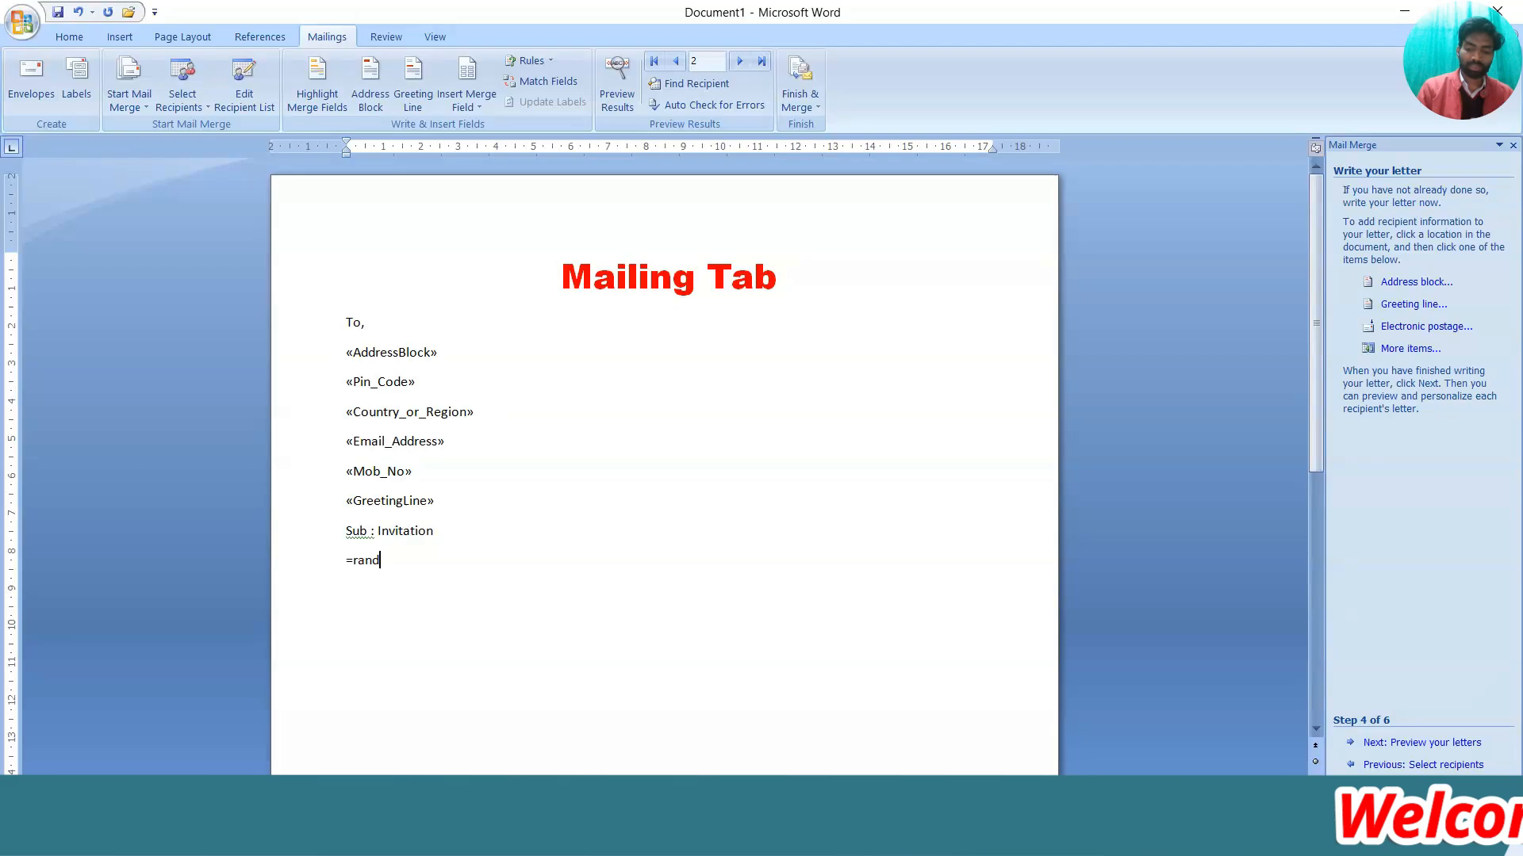
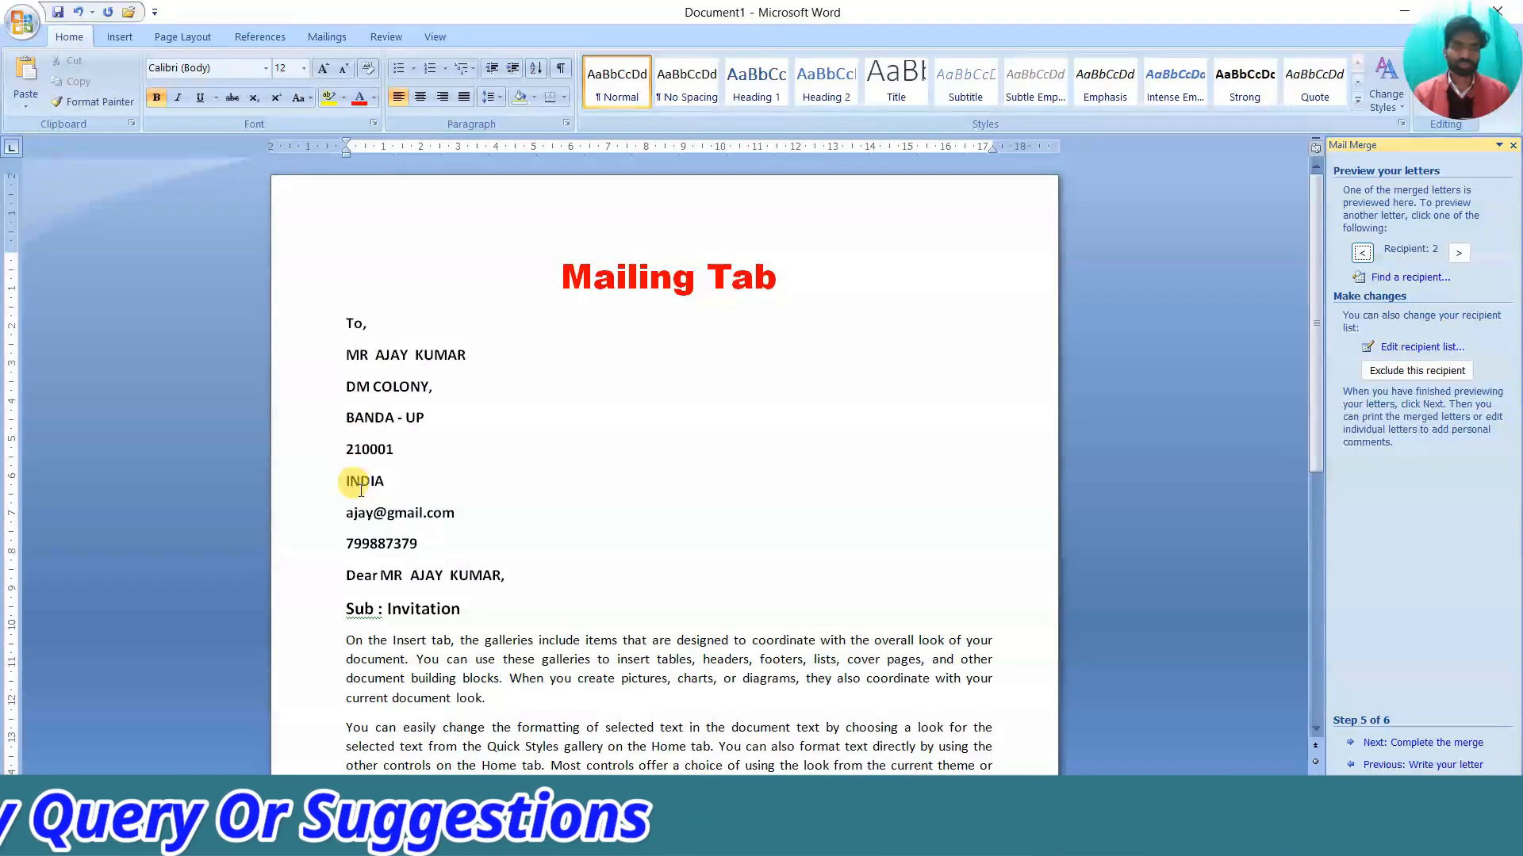
Advance the mail merge wizard to Step 6, Complete the merge
scroll(400, 484, down, 4)
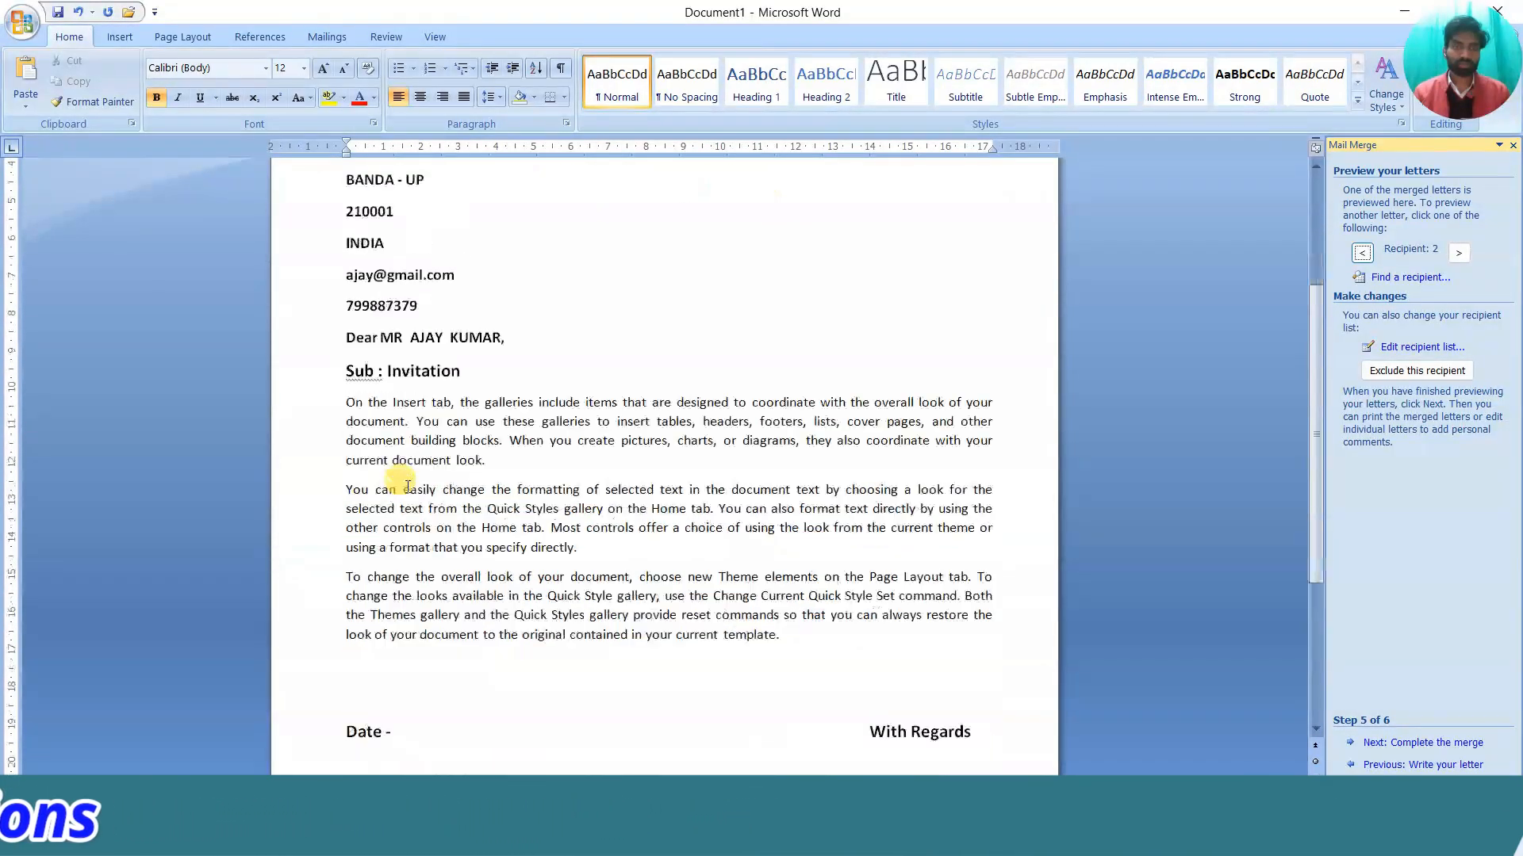
scroll(416, 488, down, 6)
scroll(412, 496, up, 10)
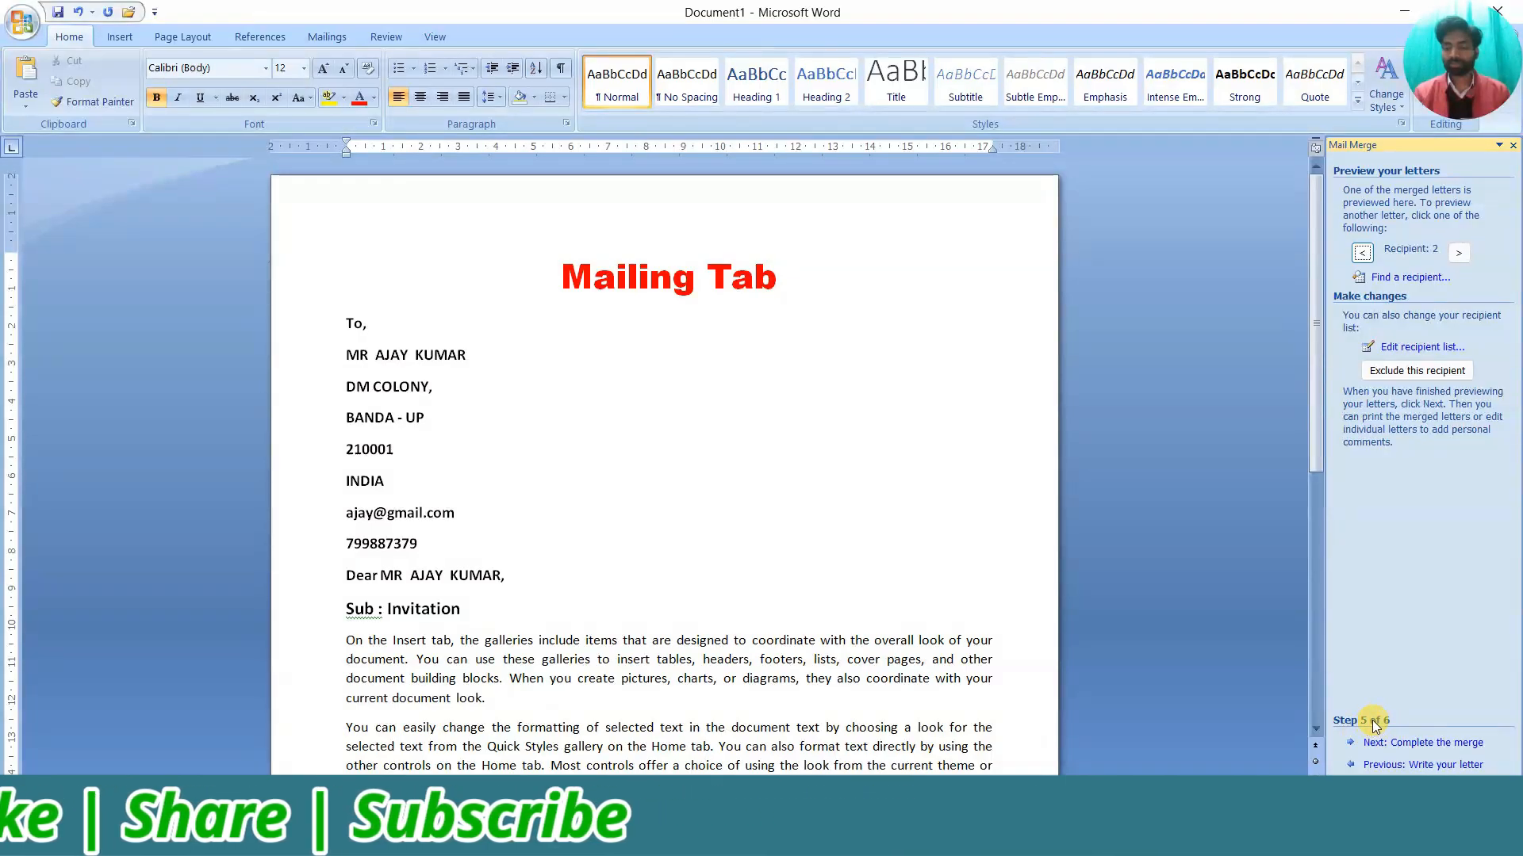
click(1413, 743)
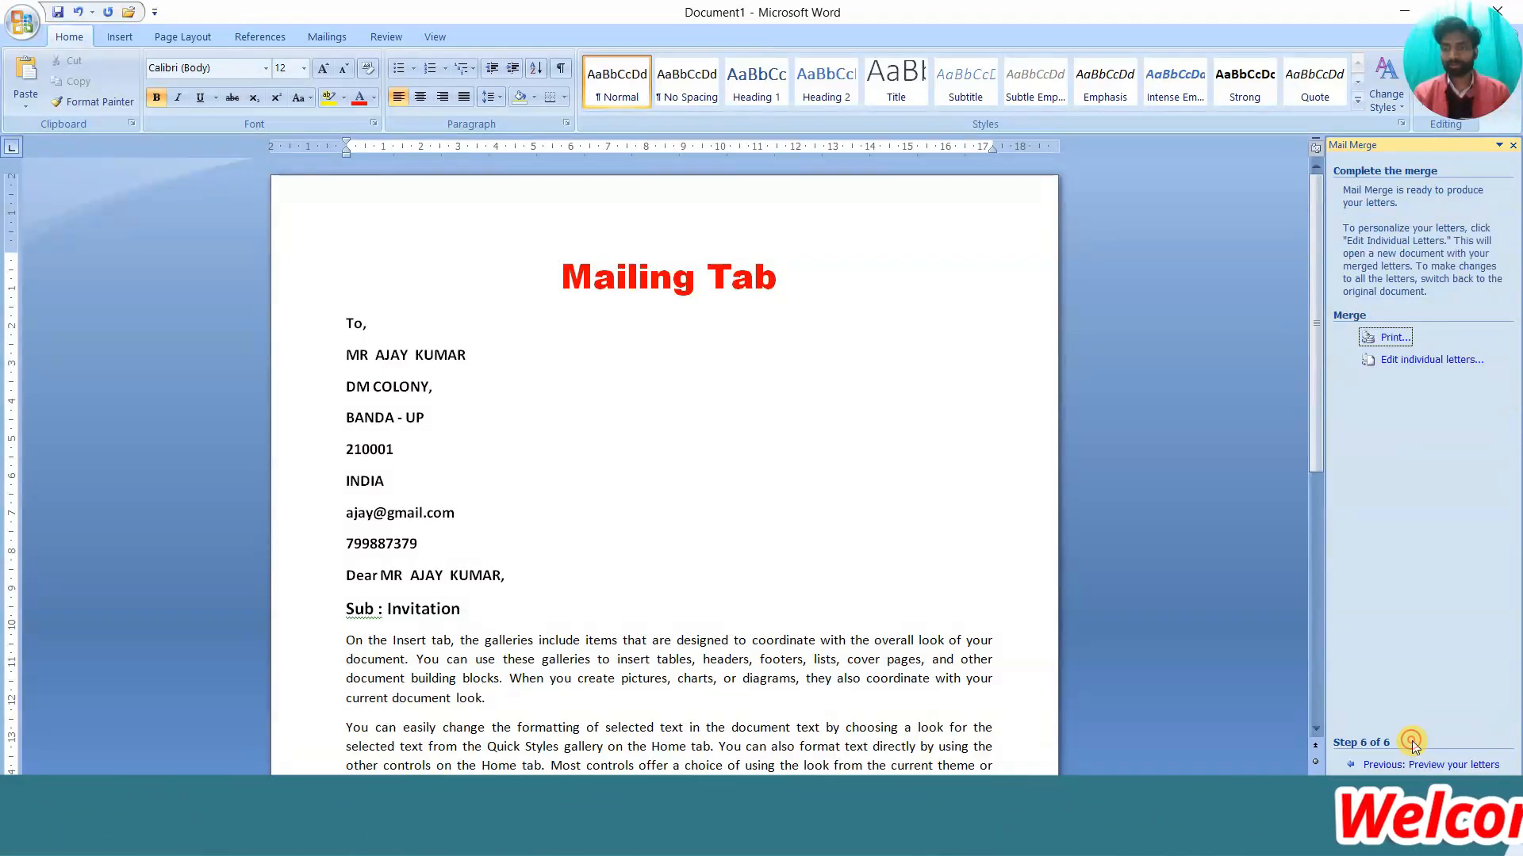
Merge all recipients' letters into a new document, Letters1, instead of printing them
click(1393, 339)
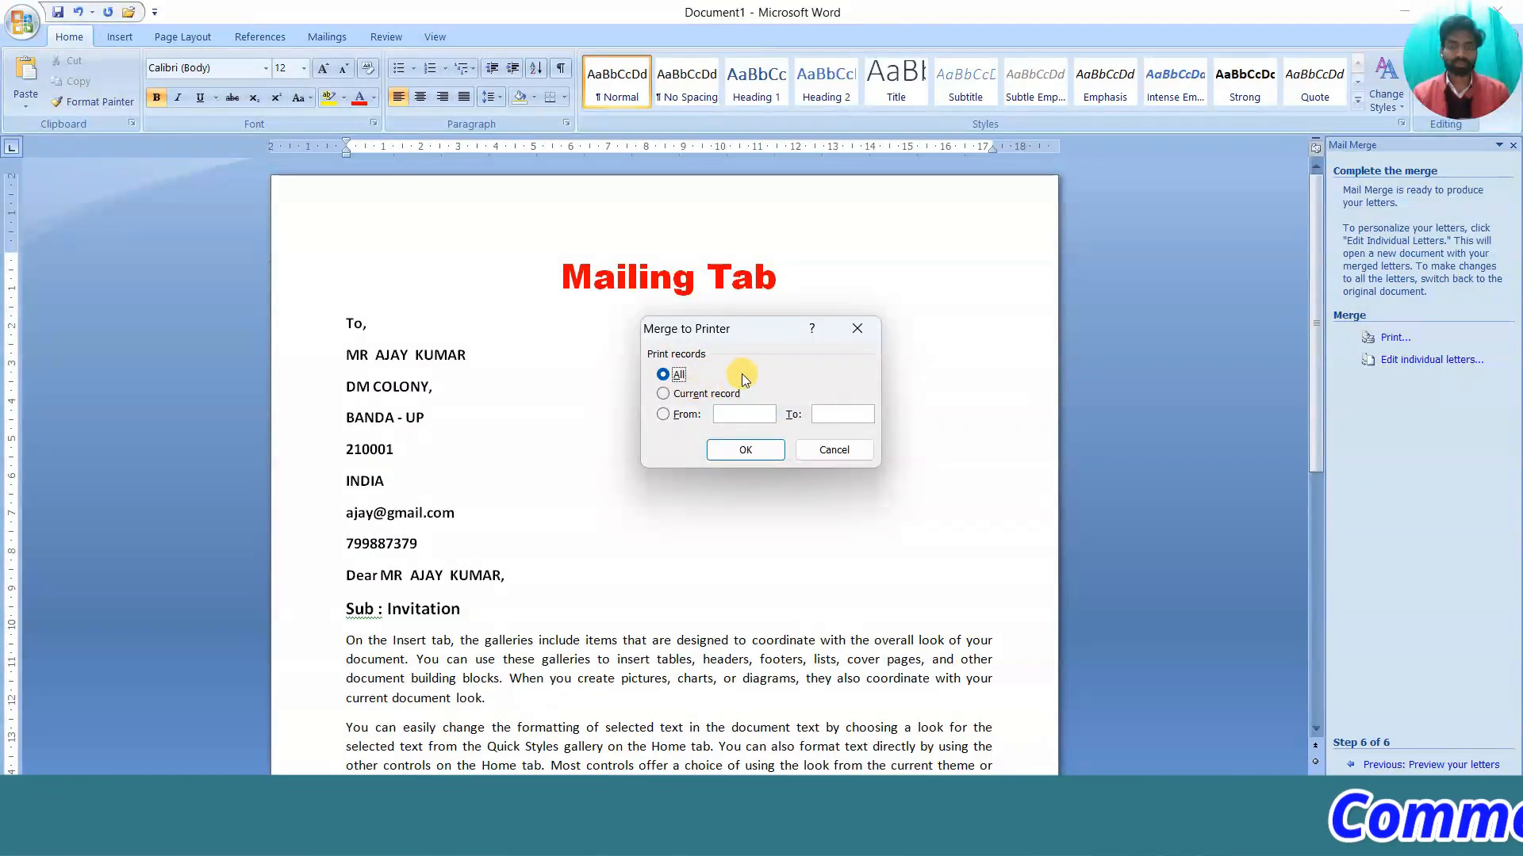
click(853, 330)
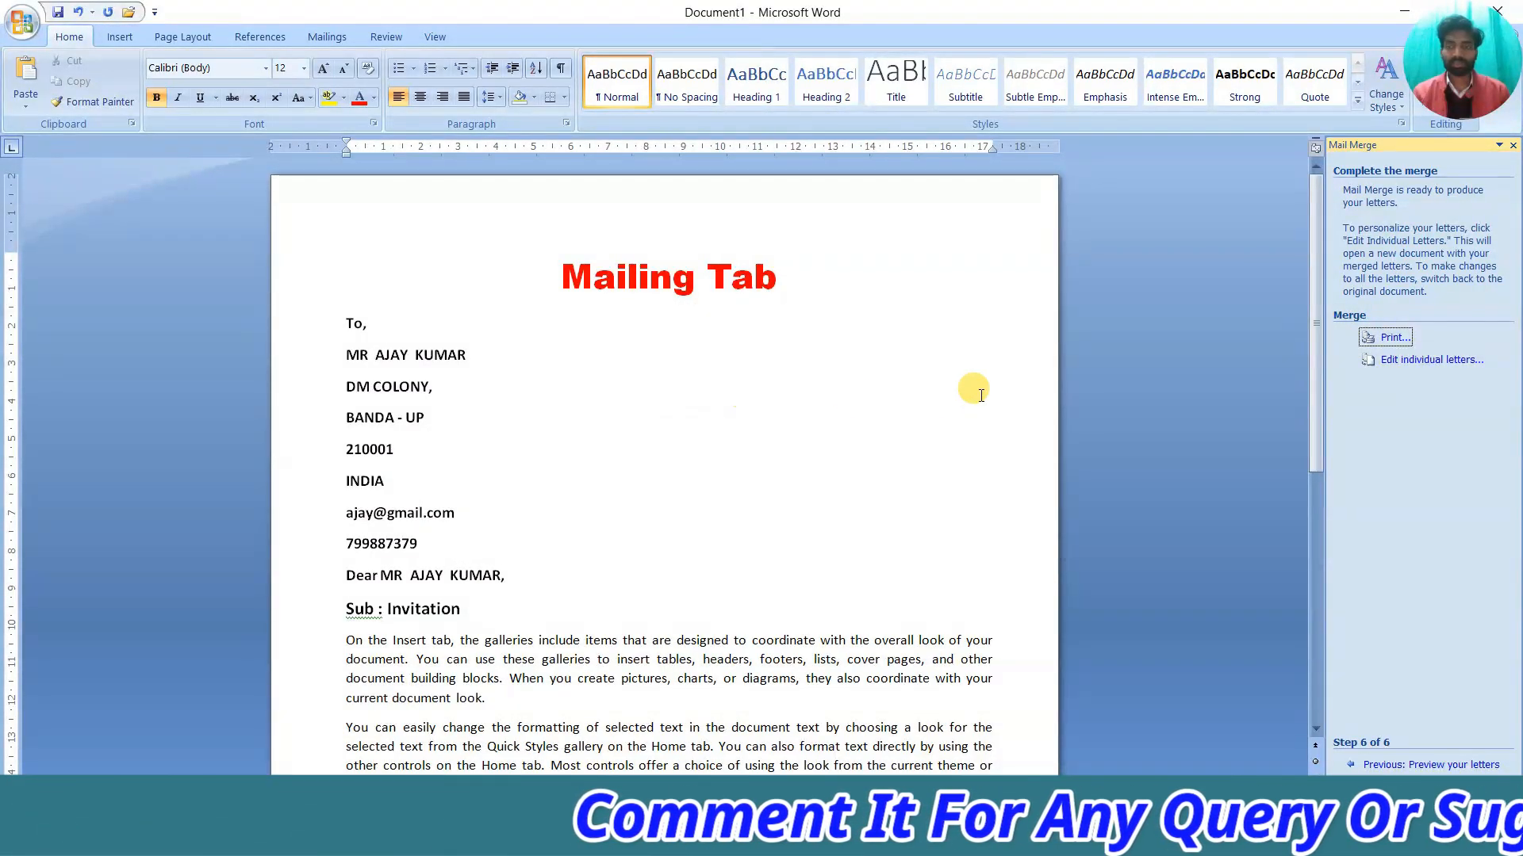
click(1414, 360)
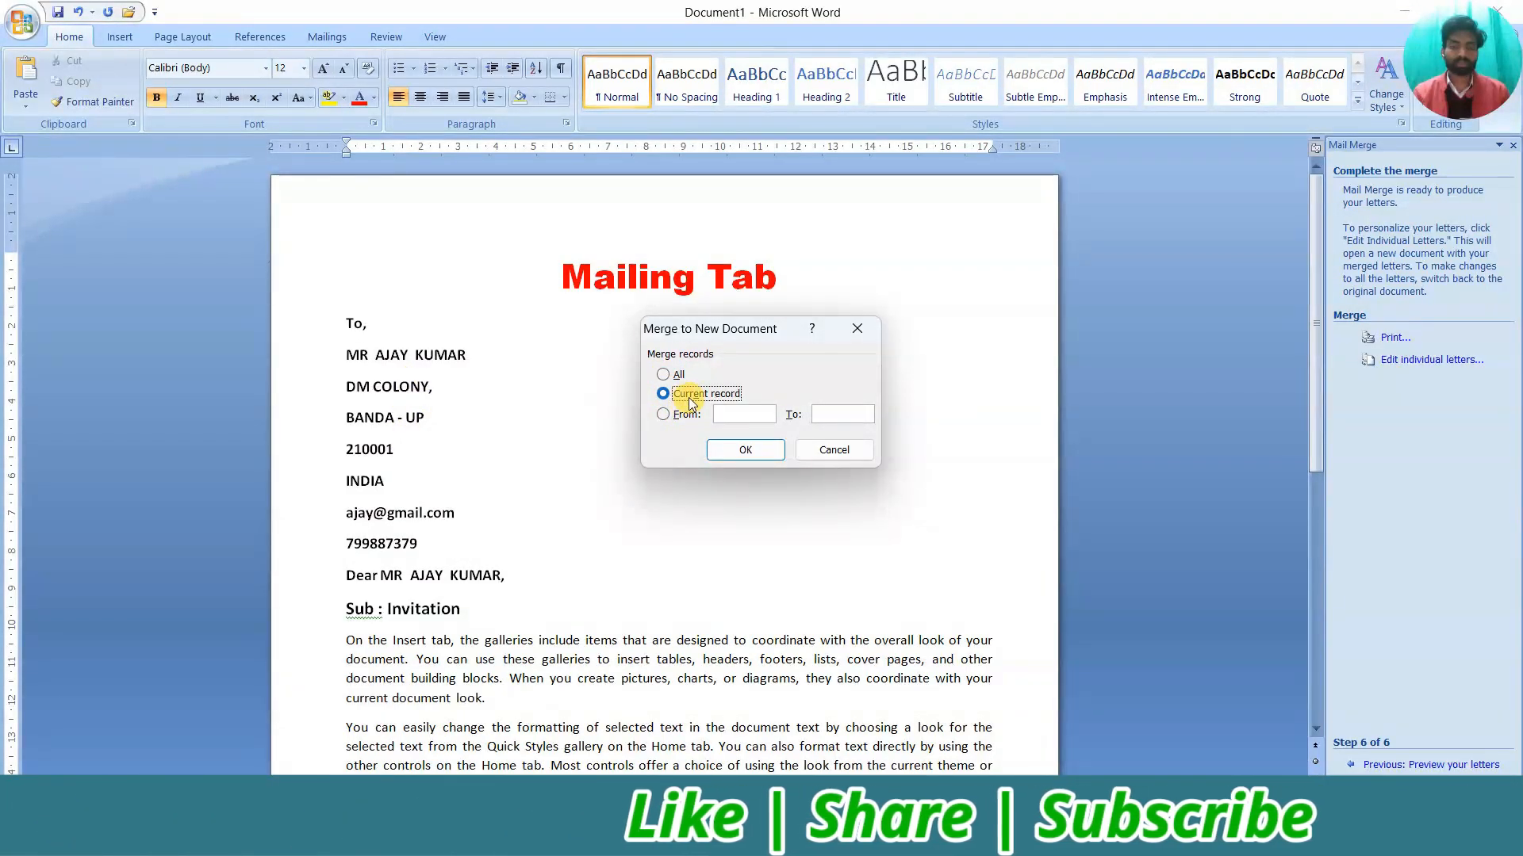
click(674, 416)
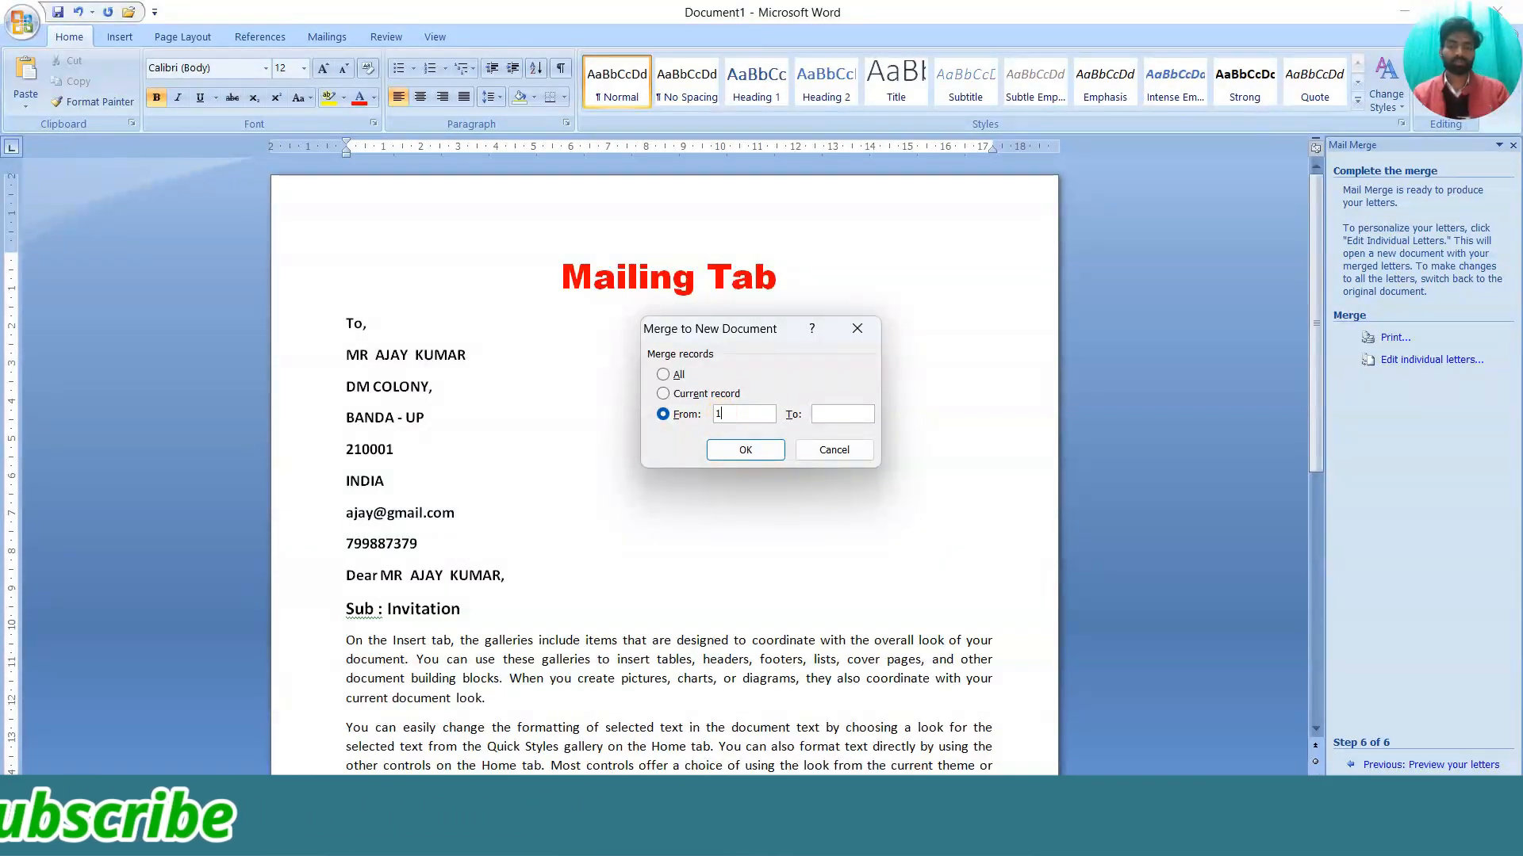
text(2)
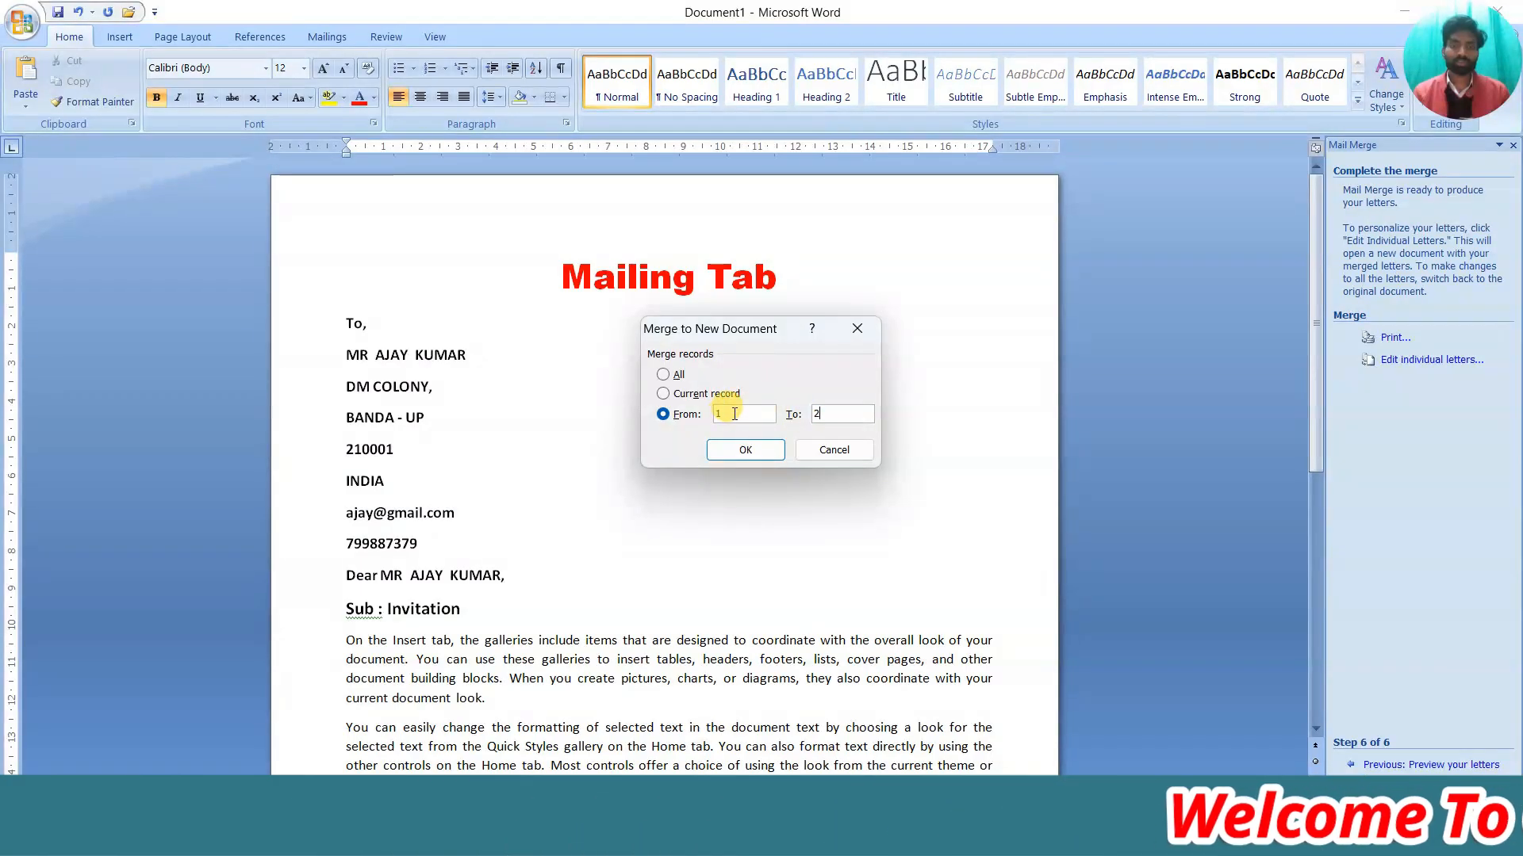
click(664, 375)
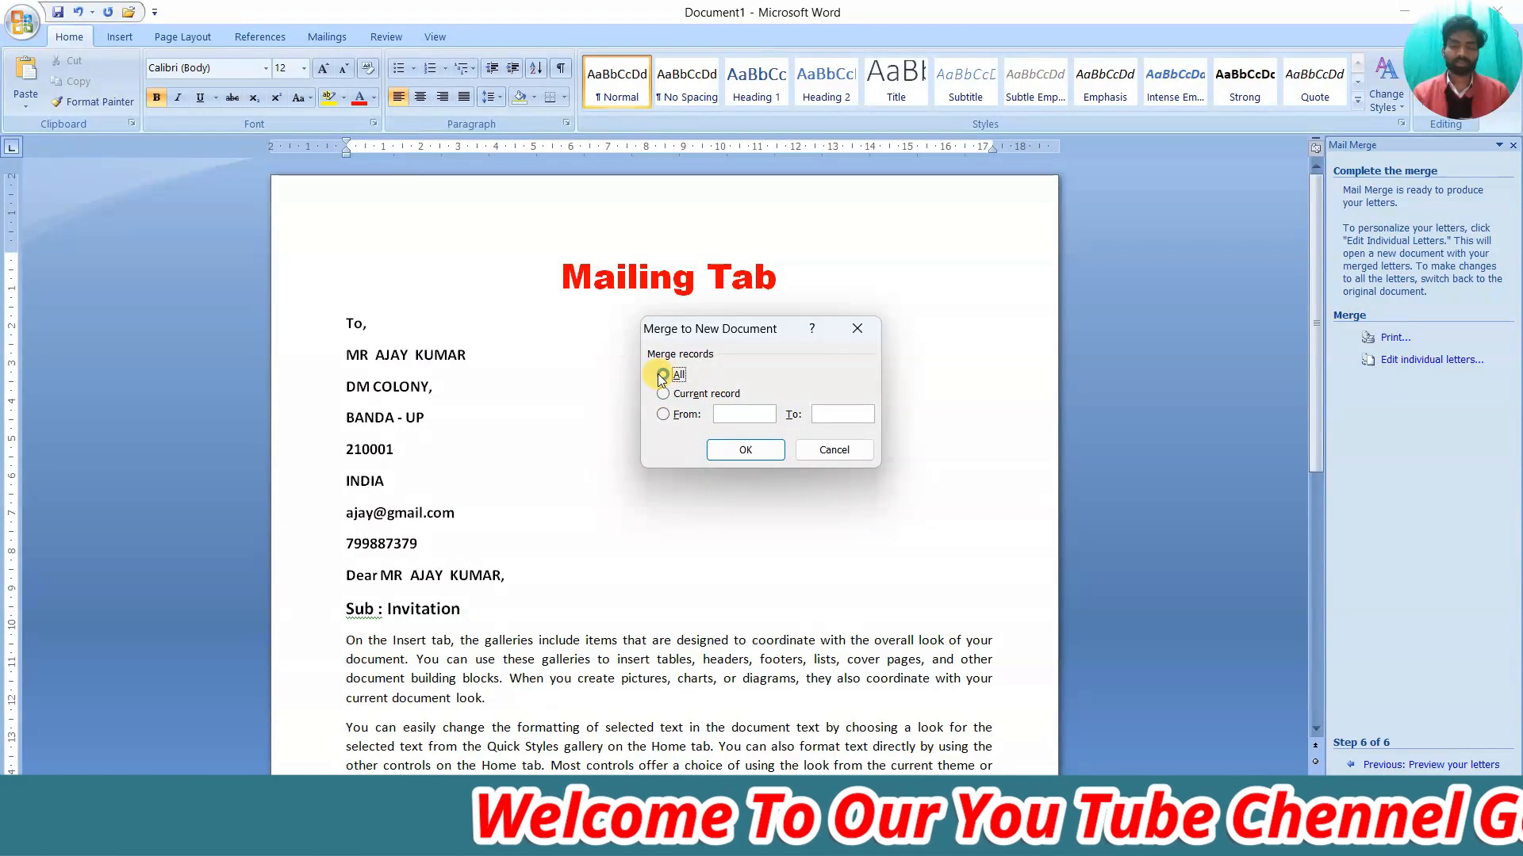
click(743, 450)
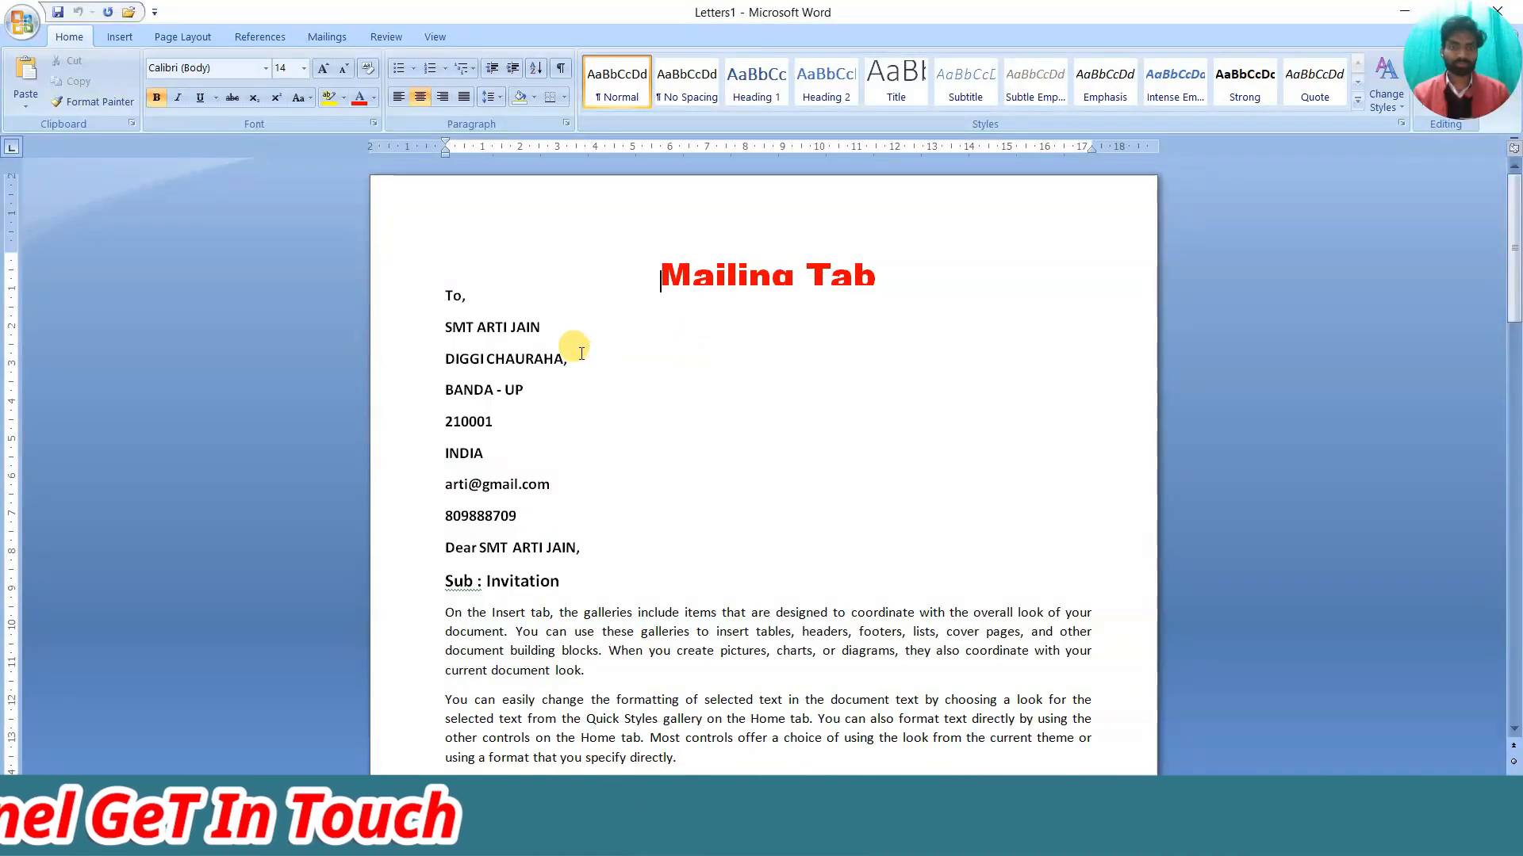
scroll(583, 355, down, 5)
scroll(585, 356, up, 5)
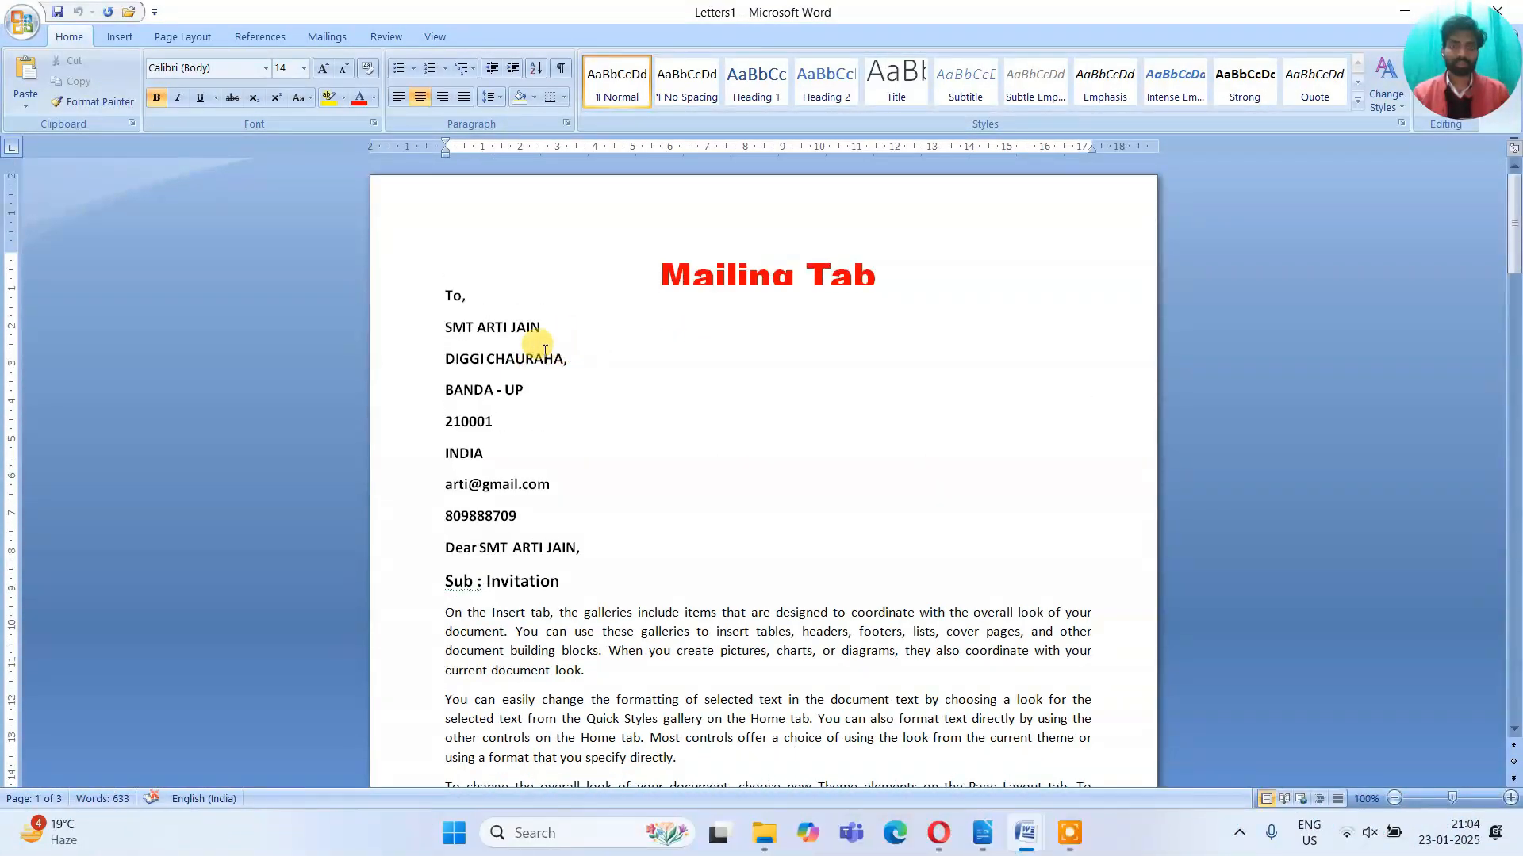
scroll(578, 383, down, 15)
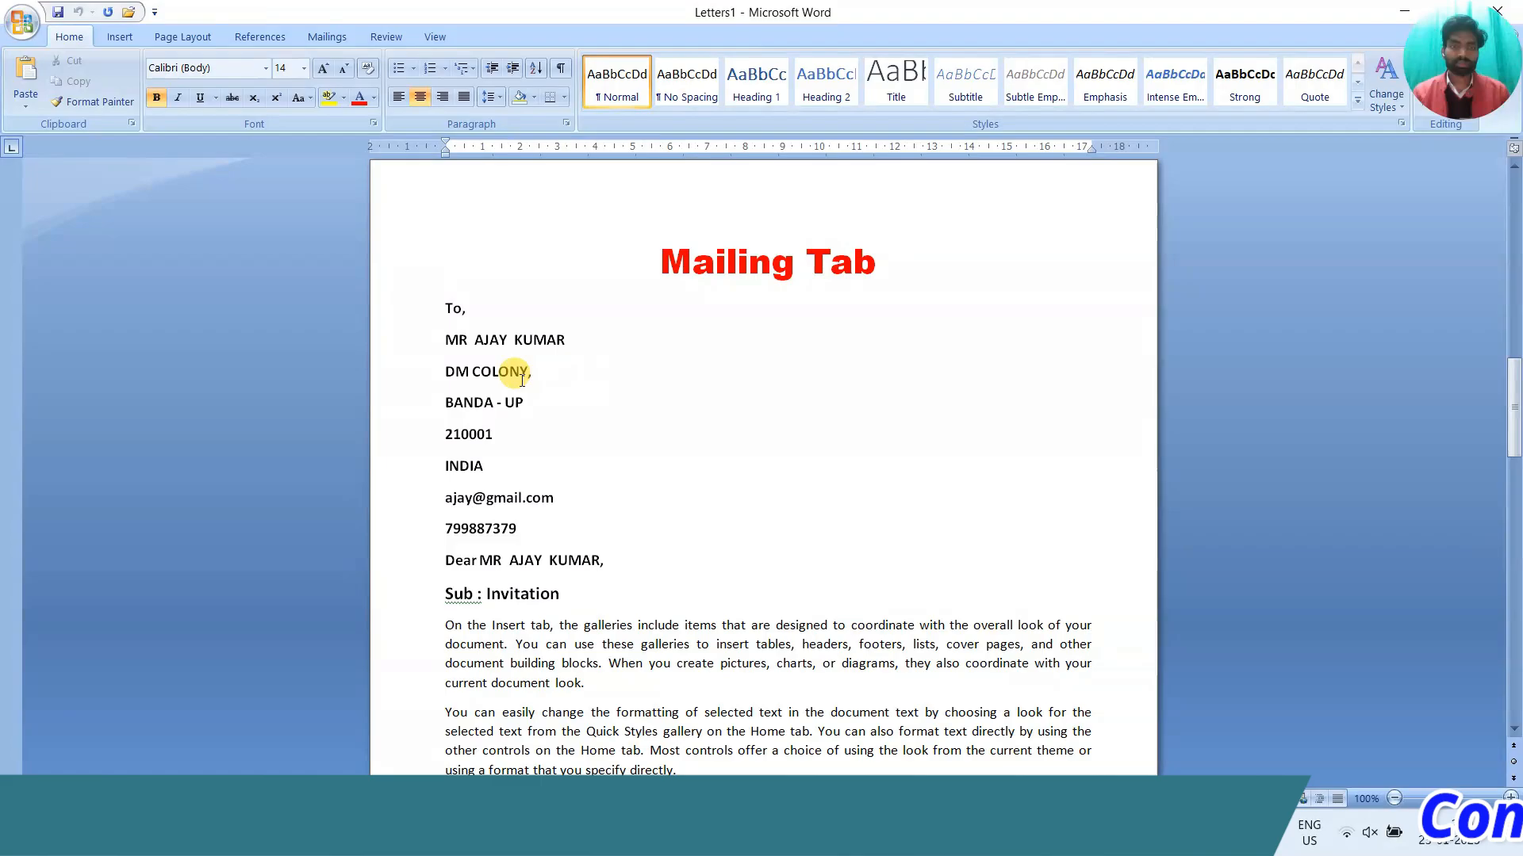
scroll(586, 384, up, 15)
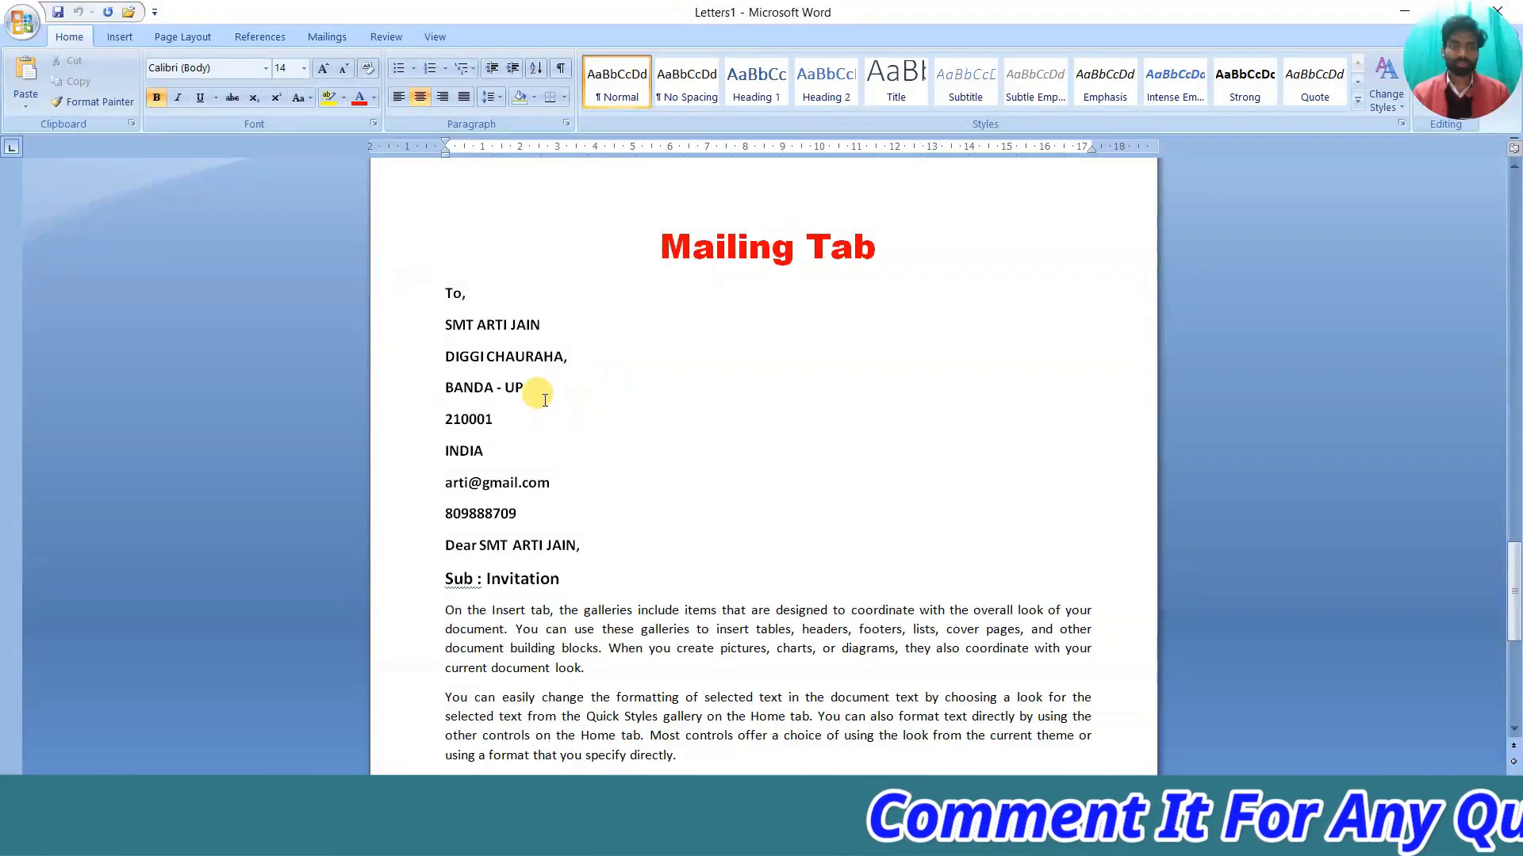
scroll(547, 398, down, 5)
scroll(560, 412, up, 8)
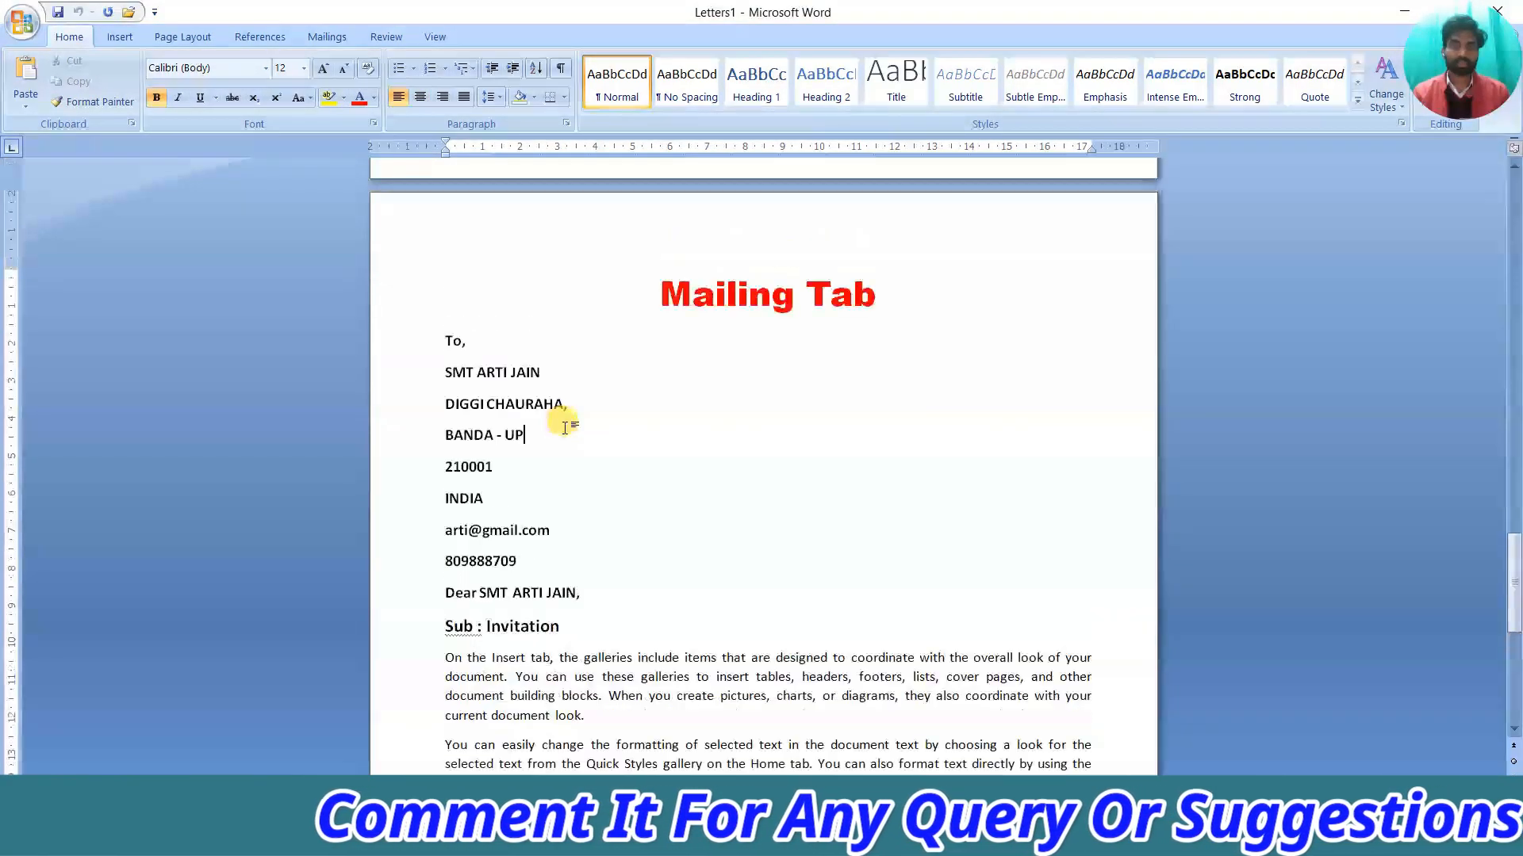
scroll(566, 428, down, 6)
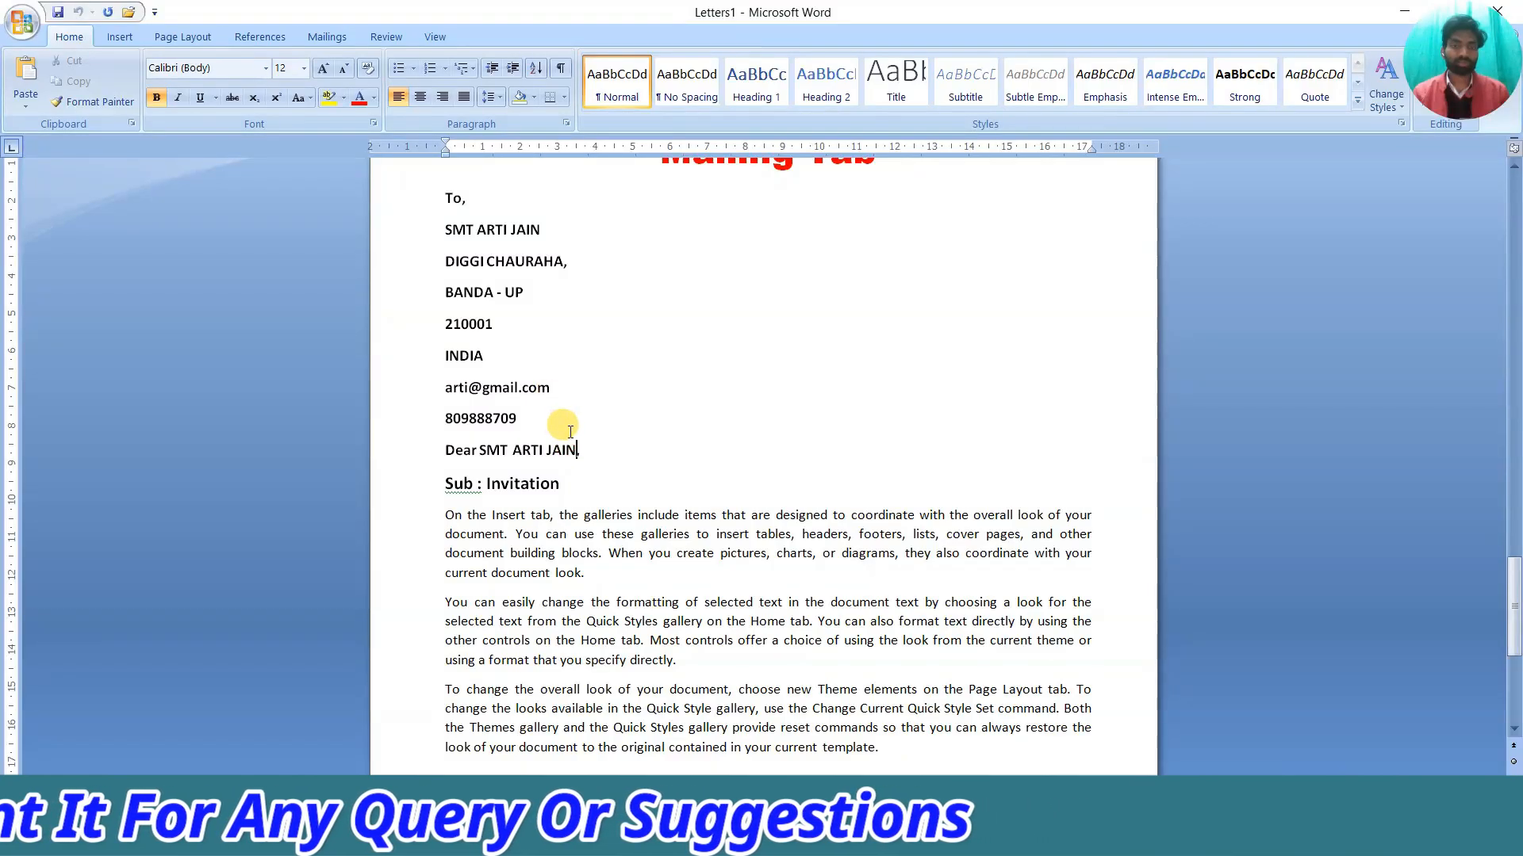
scroll(569, 431, down, 3)
scroll(555, 413, up, 5)
scroll(555, 436, down, 20)
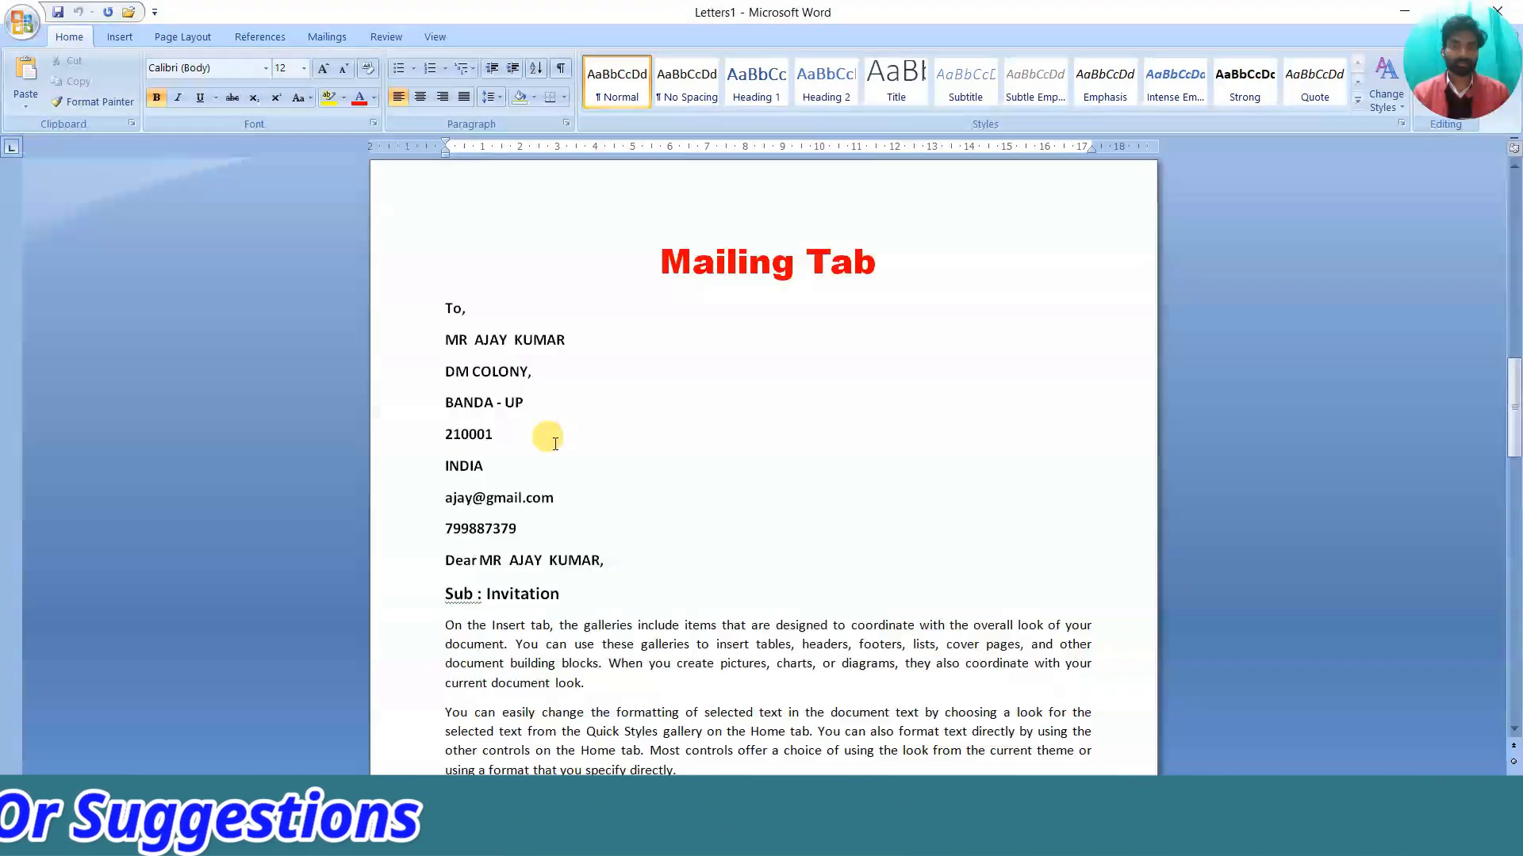
scroll(548, 436, up, 15)
click(574, 426)
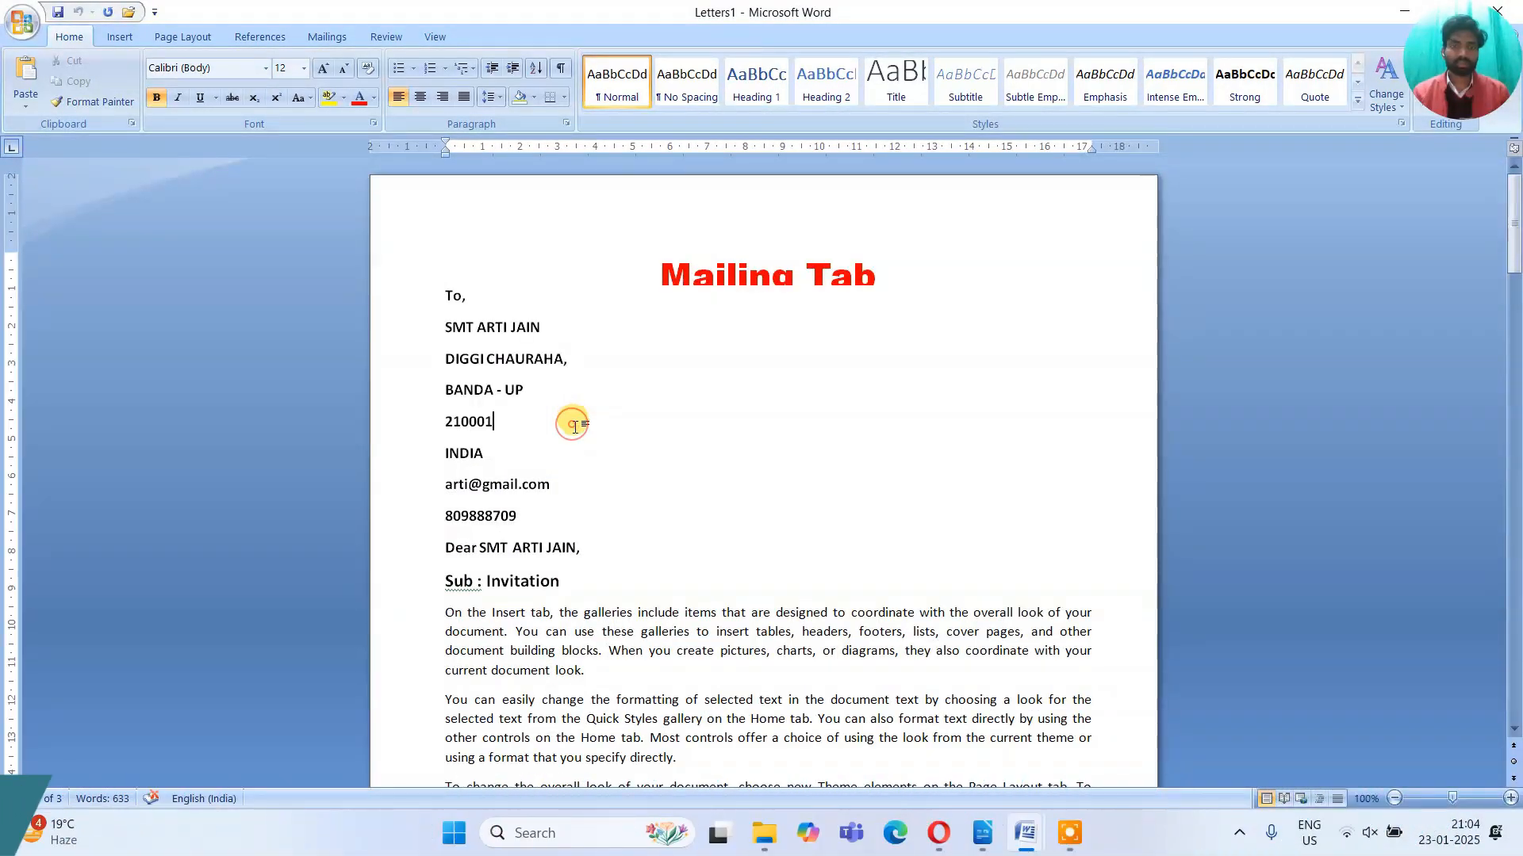
scroll(572, 426, down, 20)
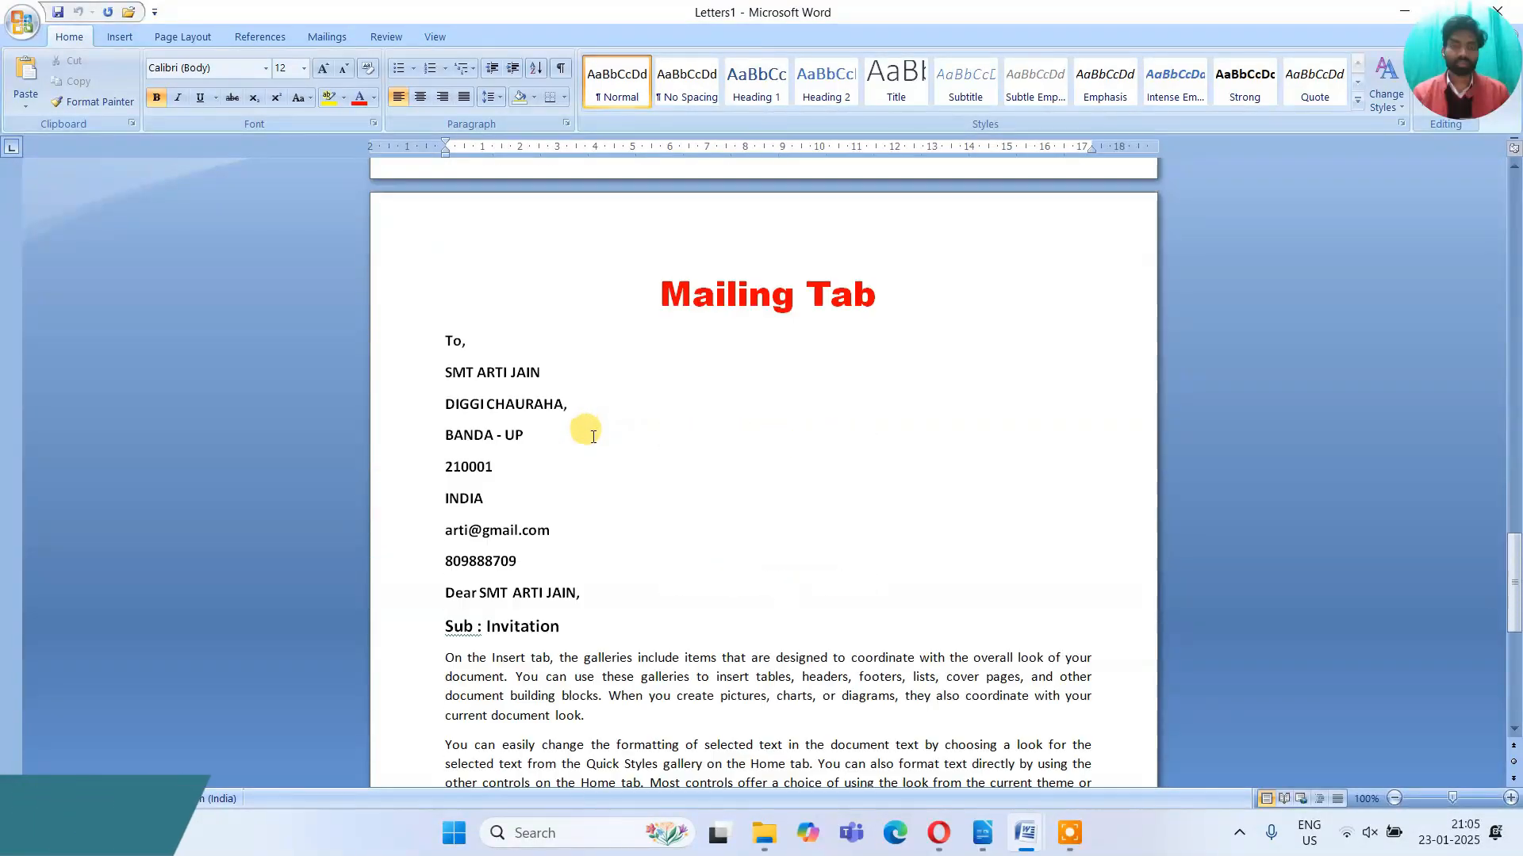
scroll(591, 435, down, 7)
scroll(583, 432, up, 9)
scroll(581, 435, down, 9)
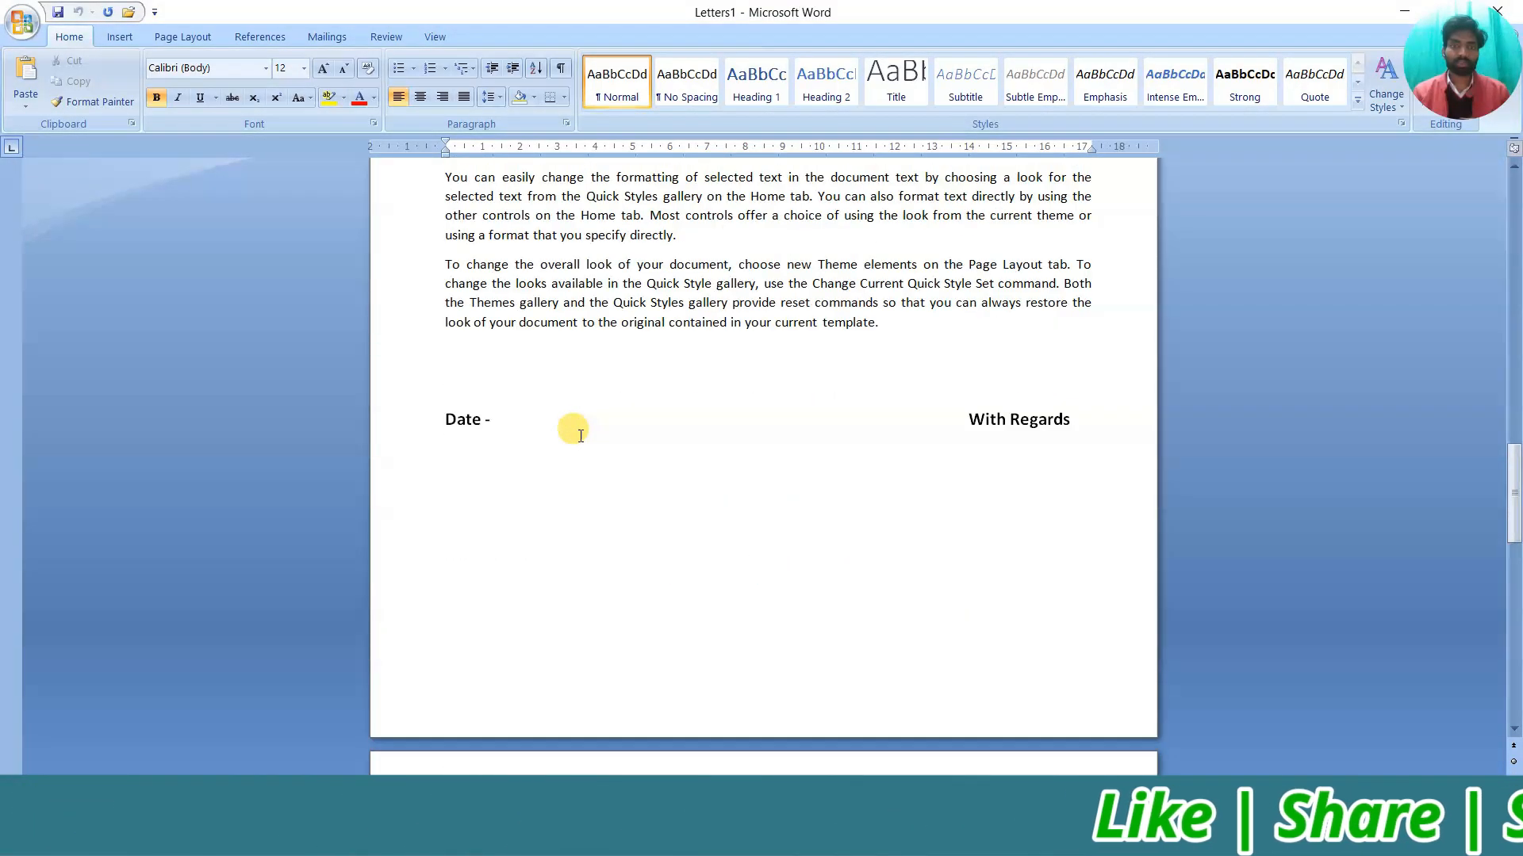
scroll(581, 436, up, 20)
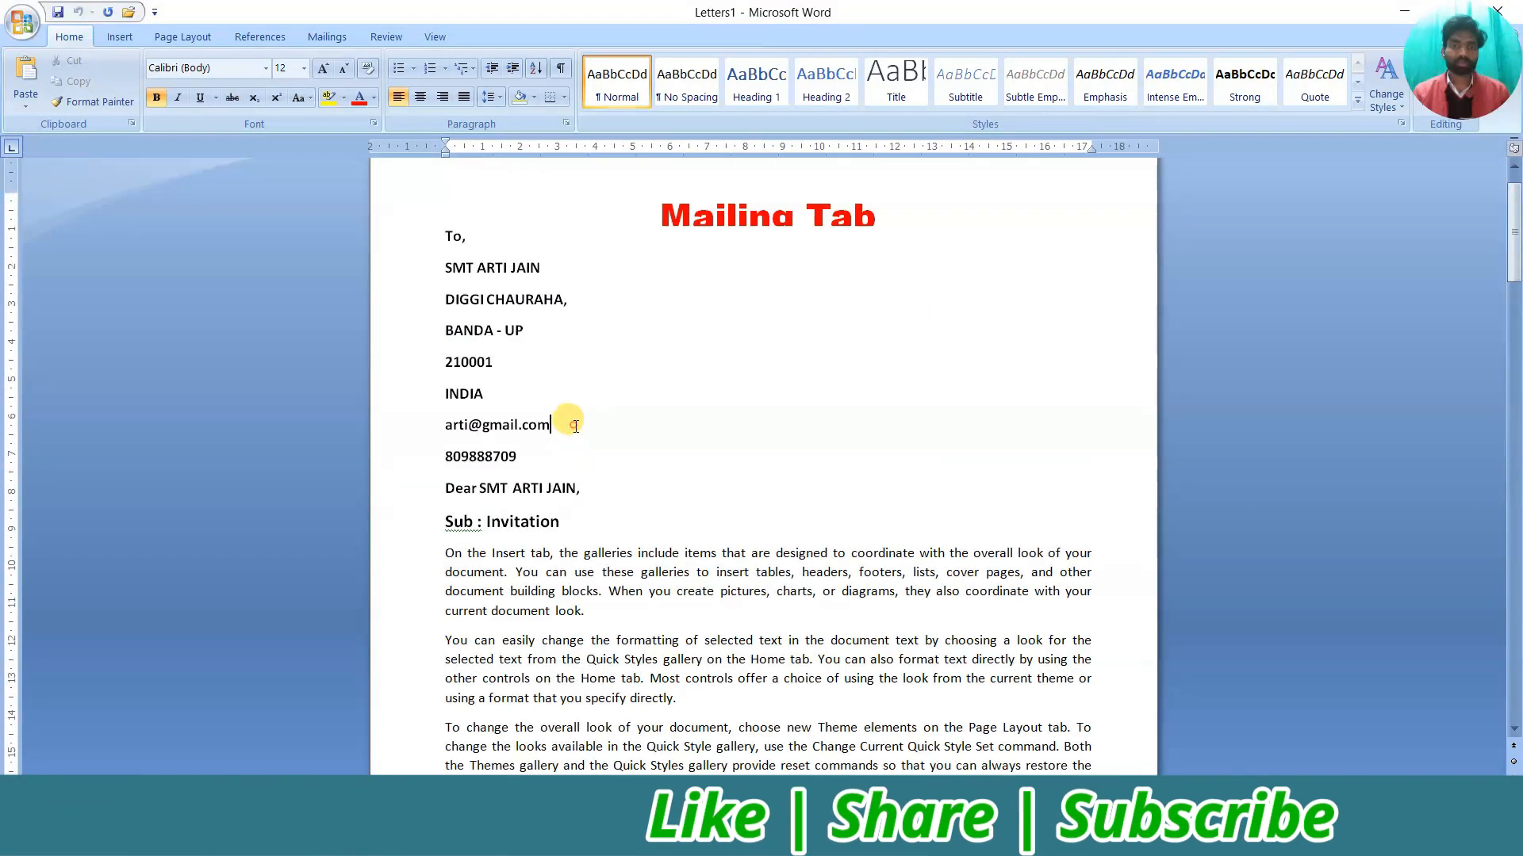
scroll(591, 398, down, 20)
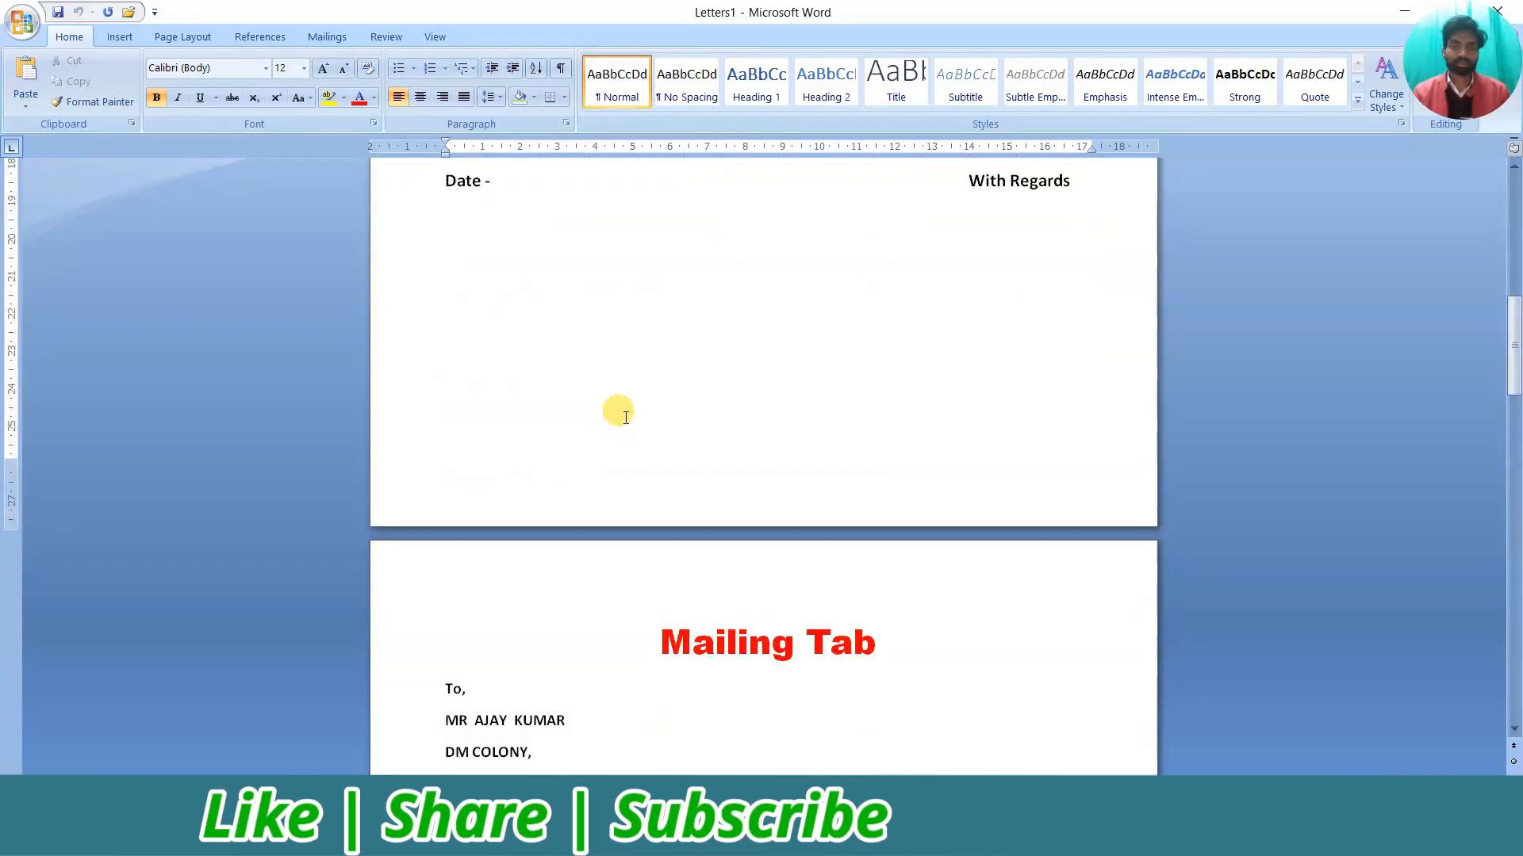
scroll(625, 424, up, 20)
scroll(622, 428, down, 10)
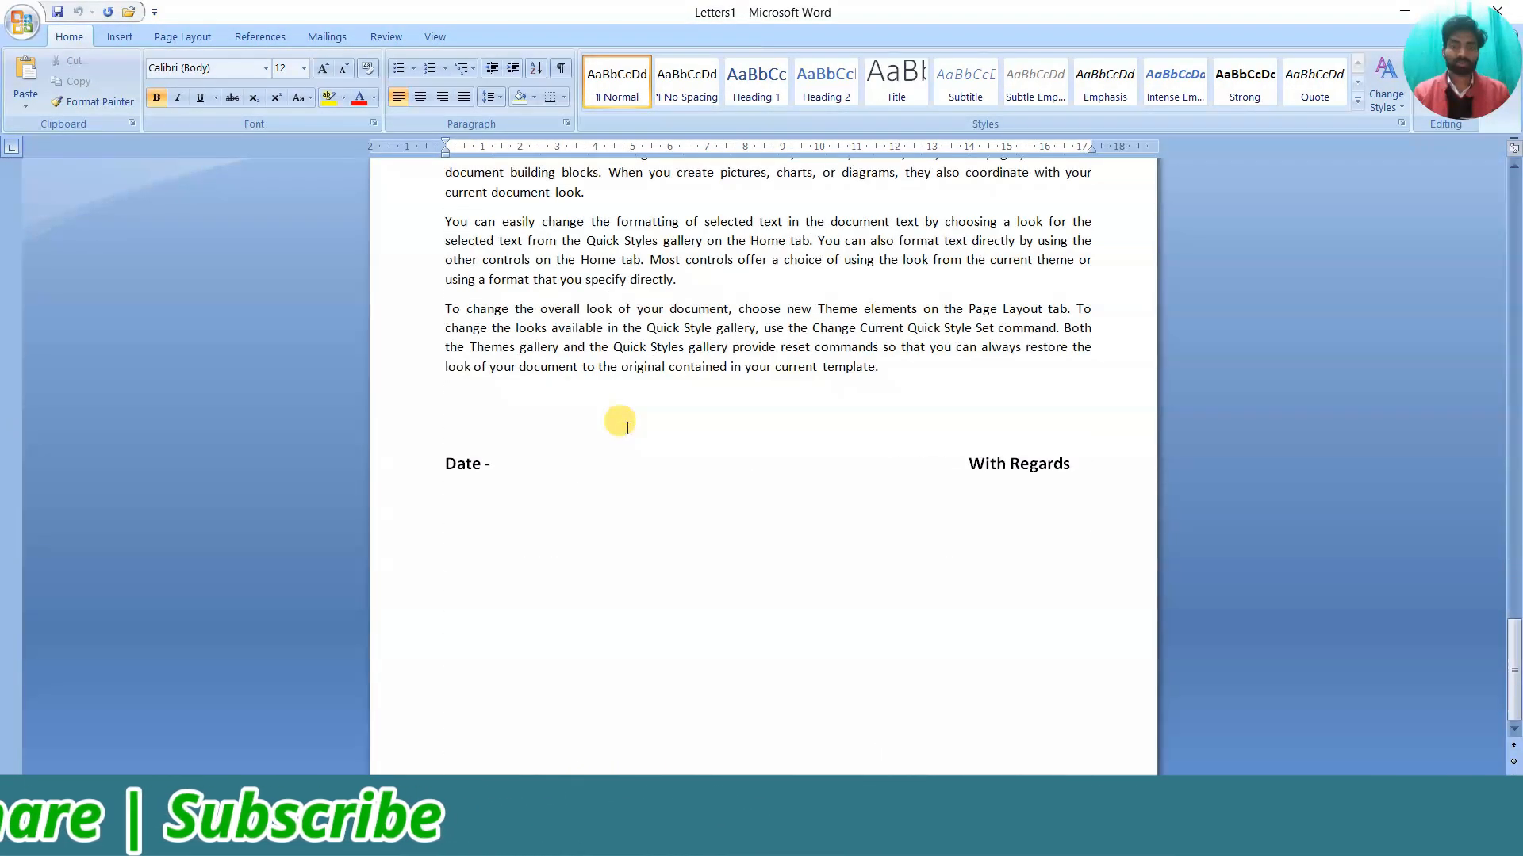
scroll(625, 433, up, 5)
scroll(625, 432, down, 17)
scroll(624, 434, up, 14)
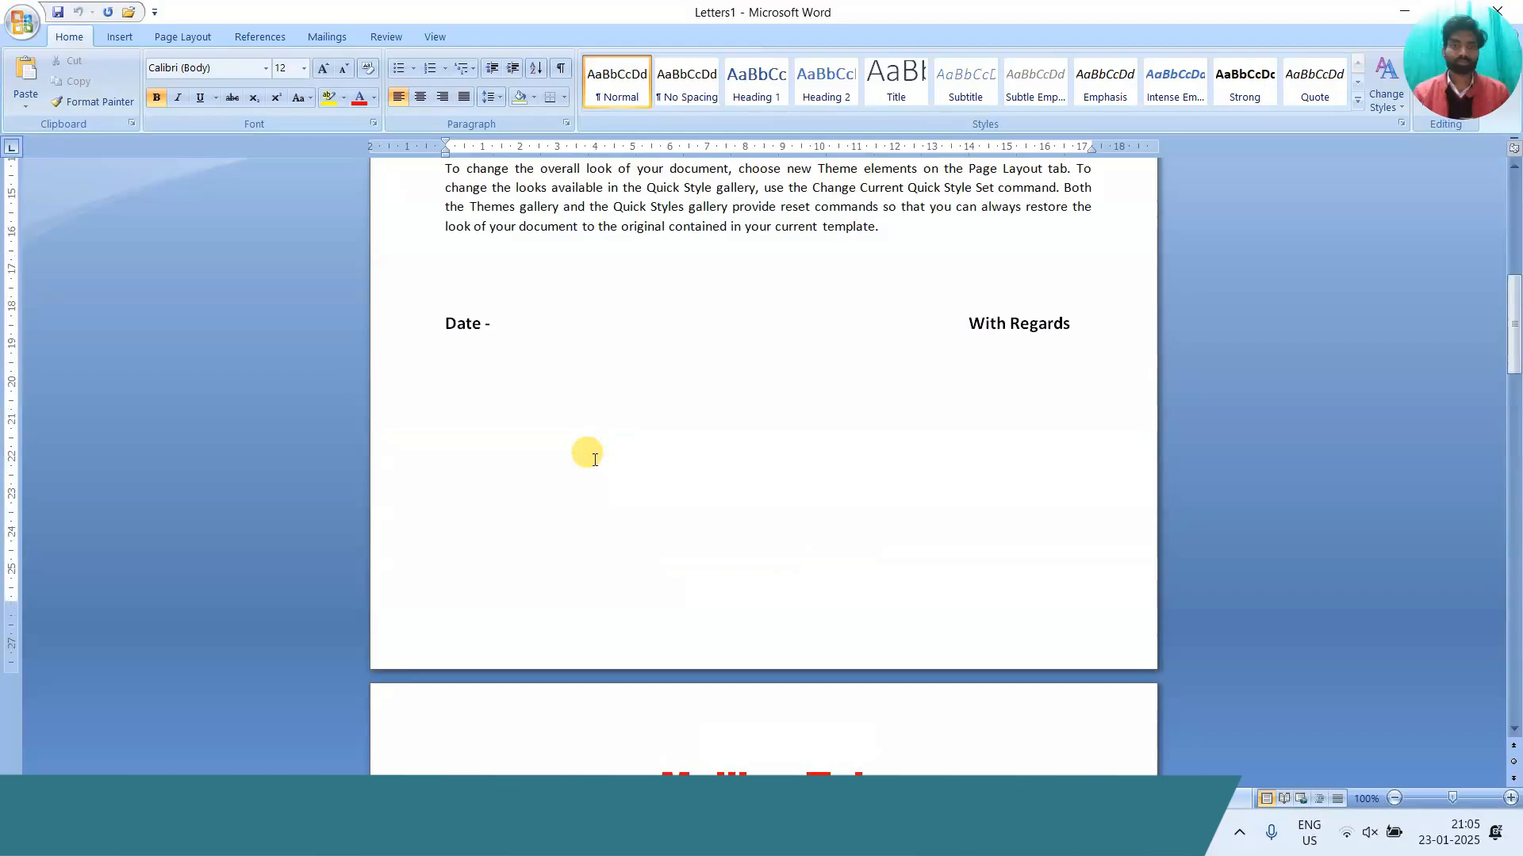
click(633, 416)
scroll(627, 428, up, 4)
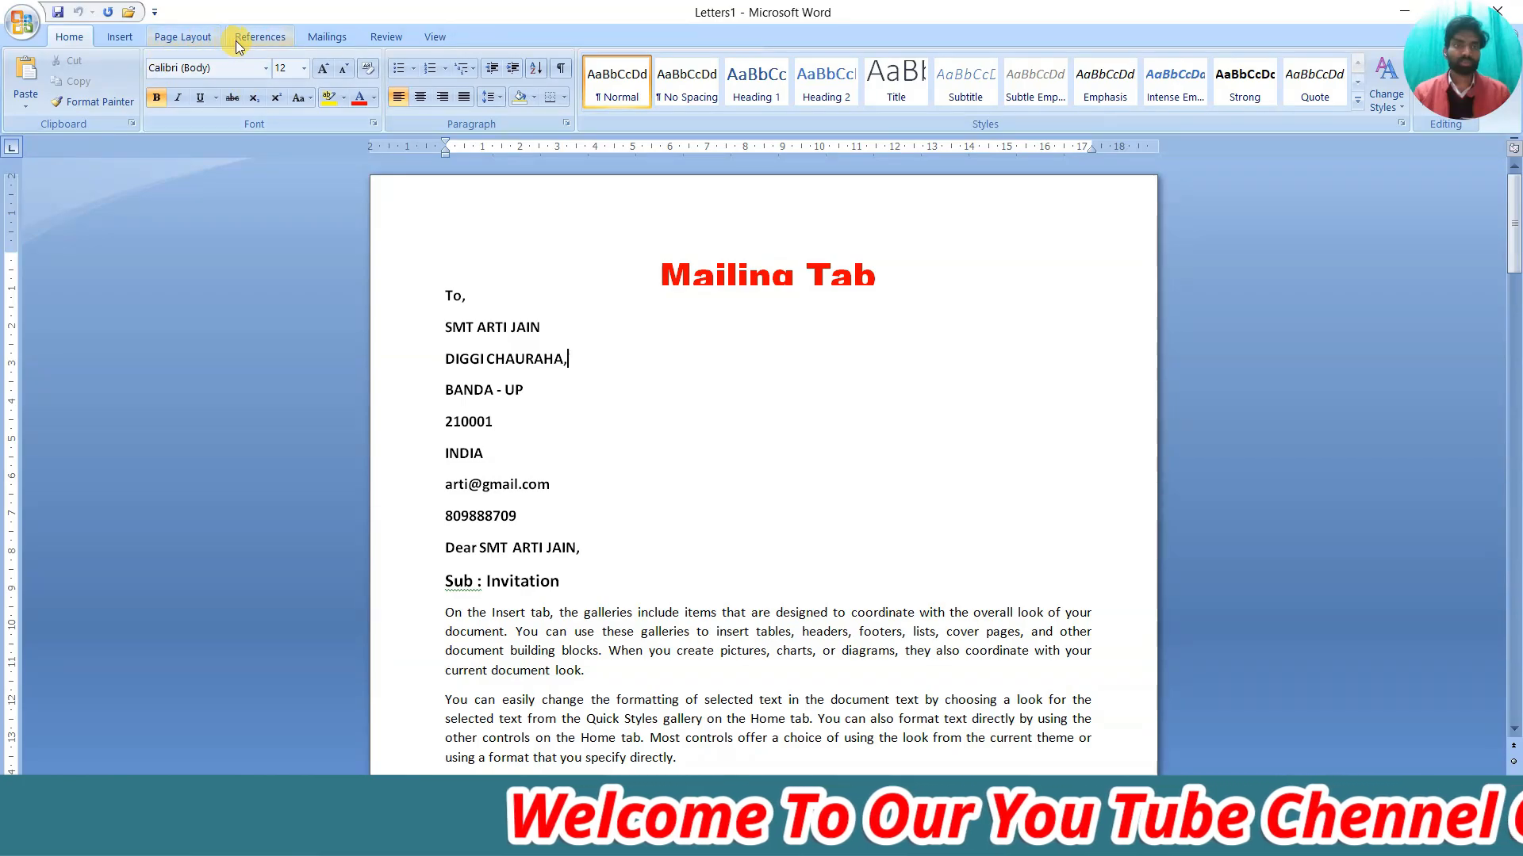
Reopen the step-by-step mail merge wizard, then close Letters1 without saving changes
click(319, 38)
click(141, 105)
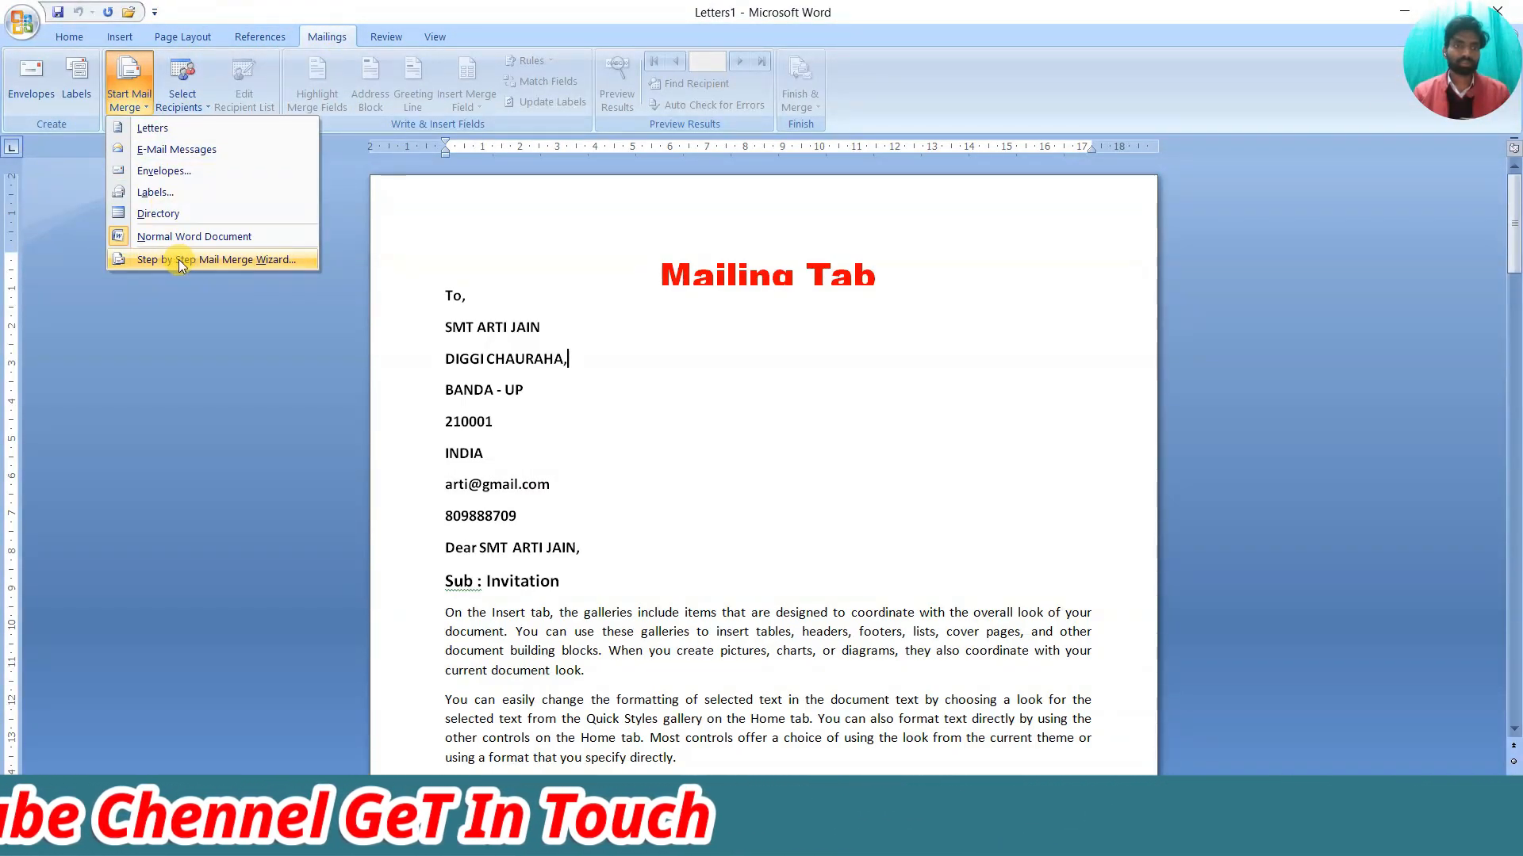
click(650, 400)
click(701, 392)
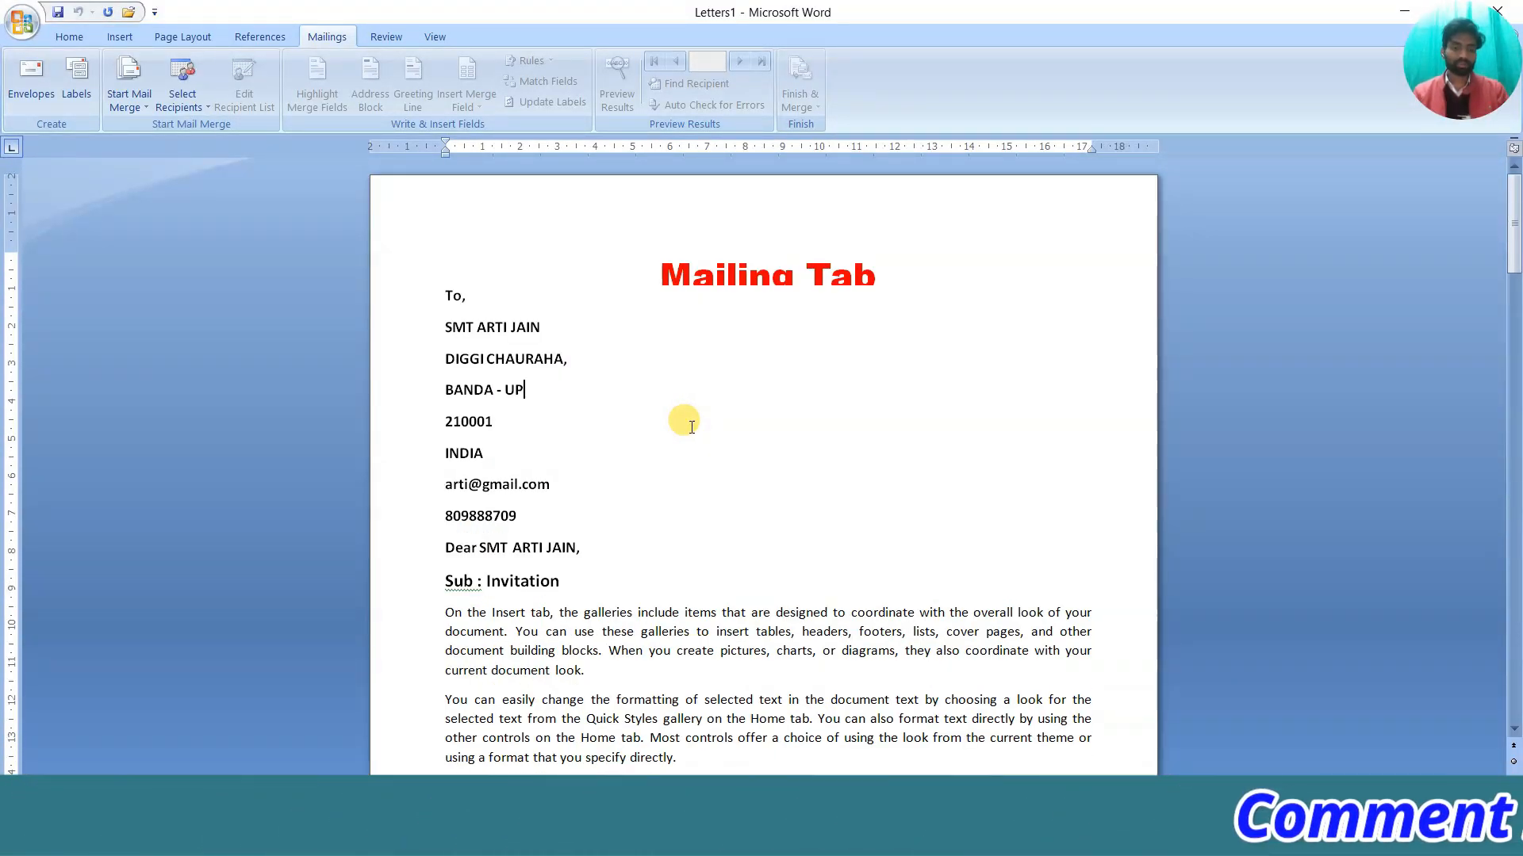
click(1497, 10)
click(774, 462)
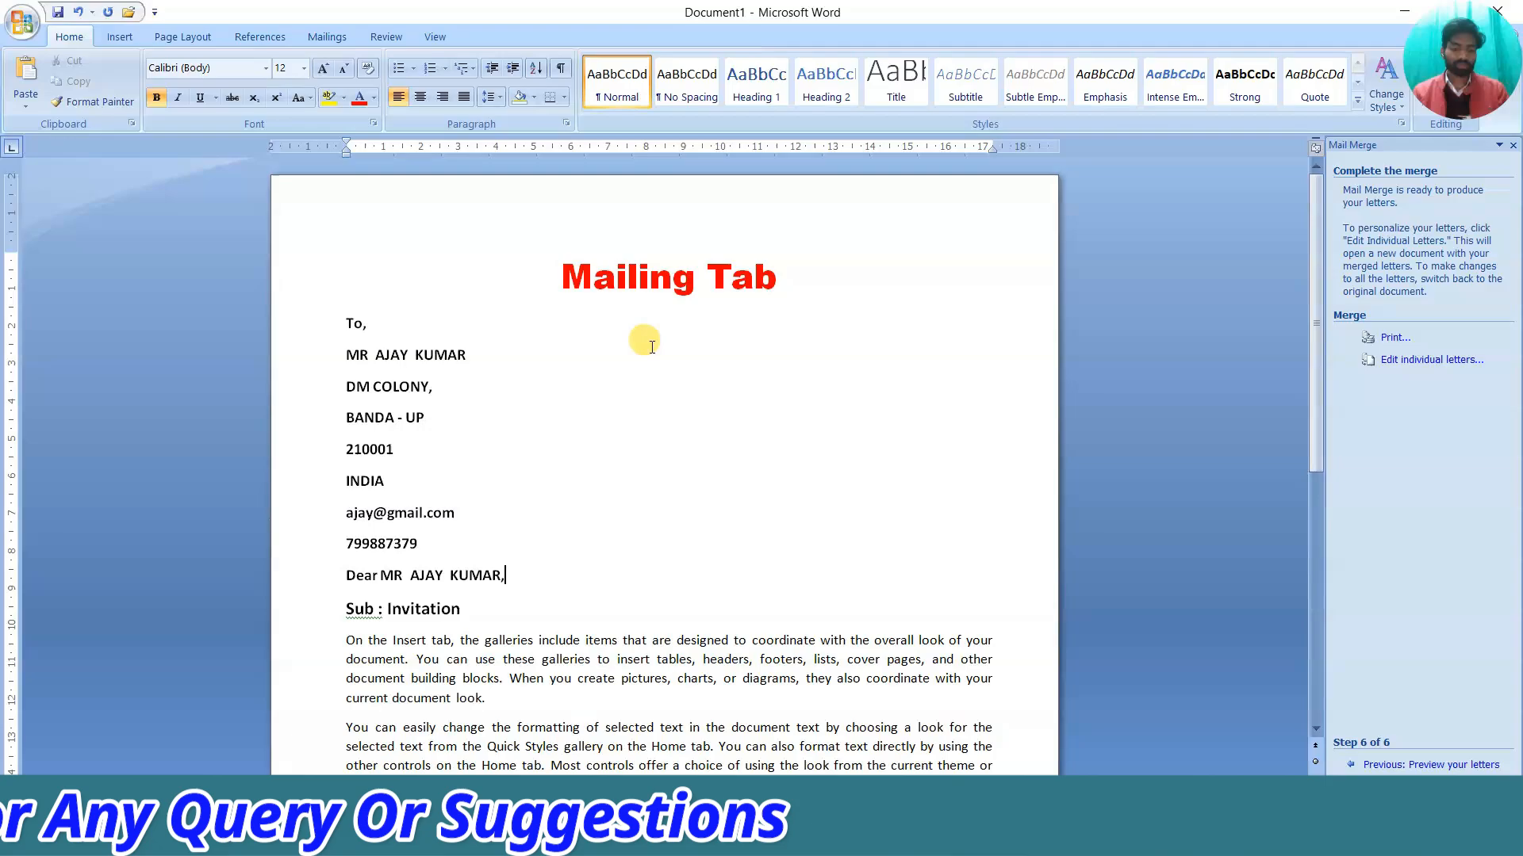
Delete all content in Document1 and close the Mail Merge task pane
key(ctrl+a)
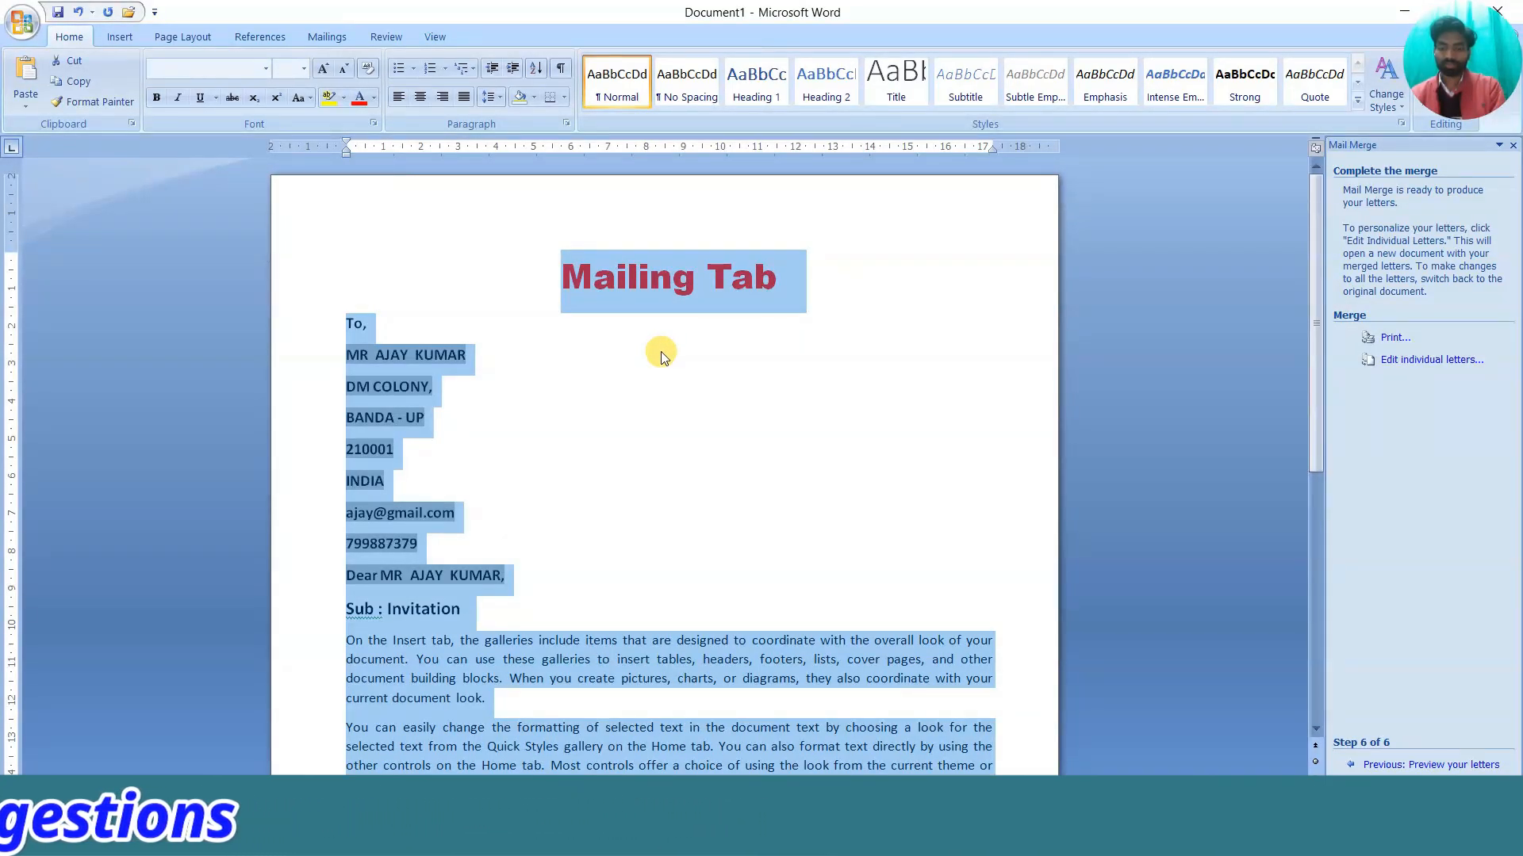
key(Delete)
click(337, 36)
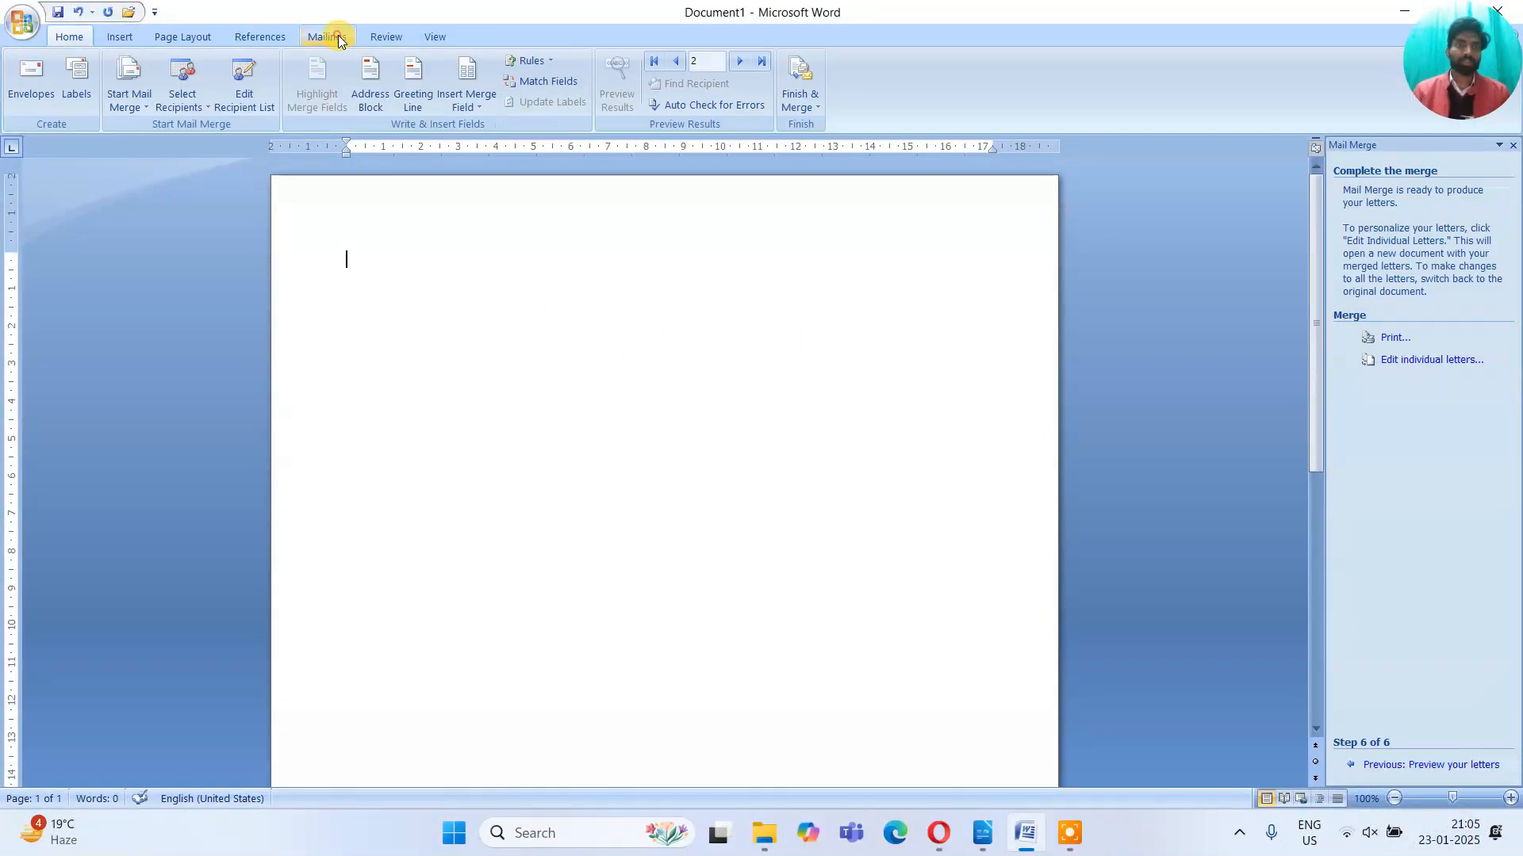
click(129, 114)
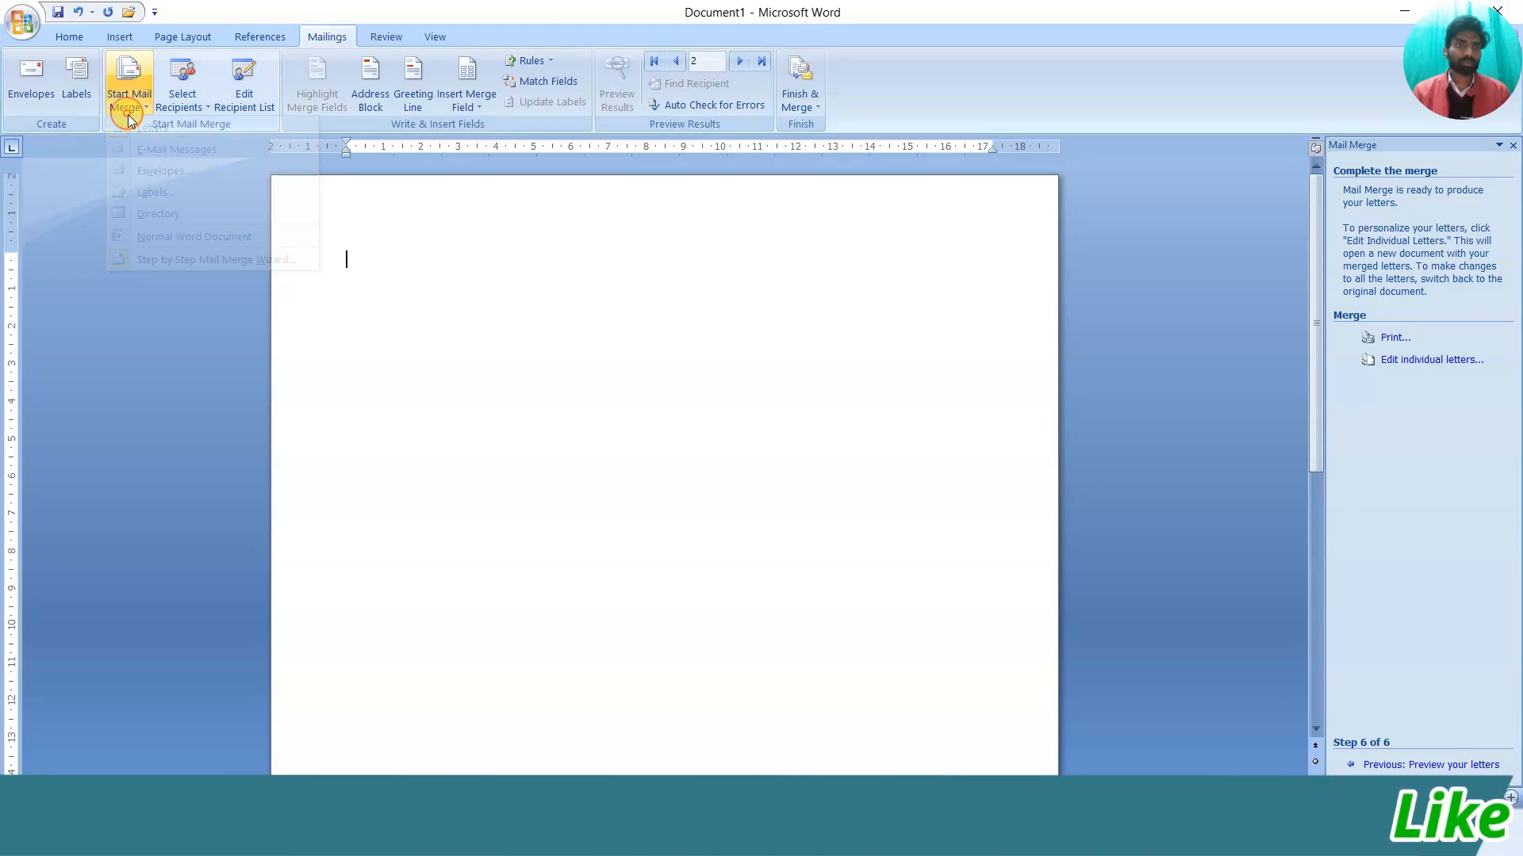
click(151, 258)
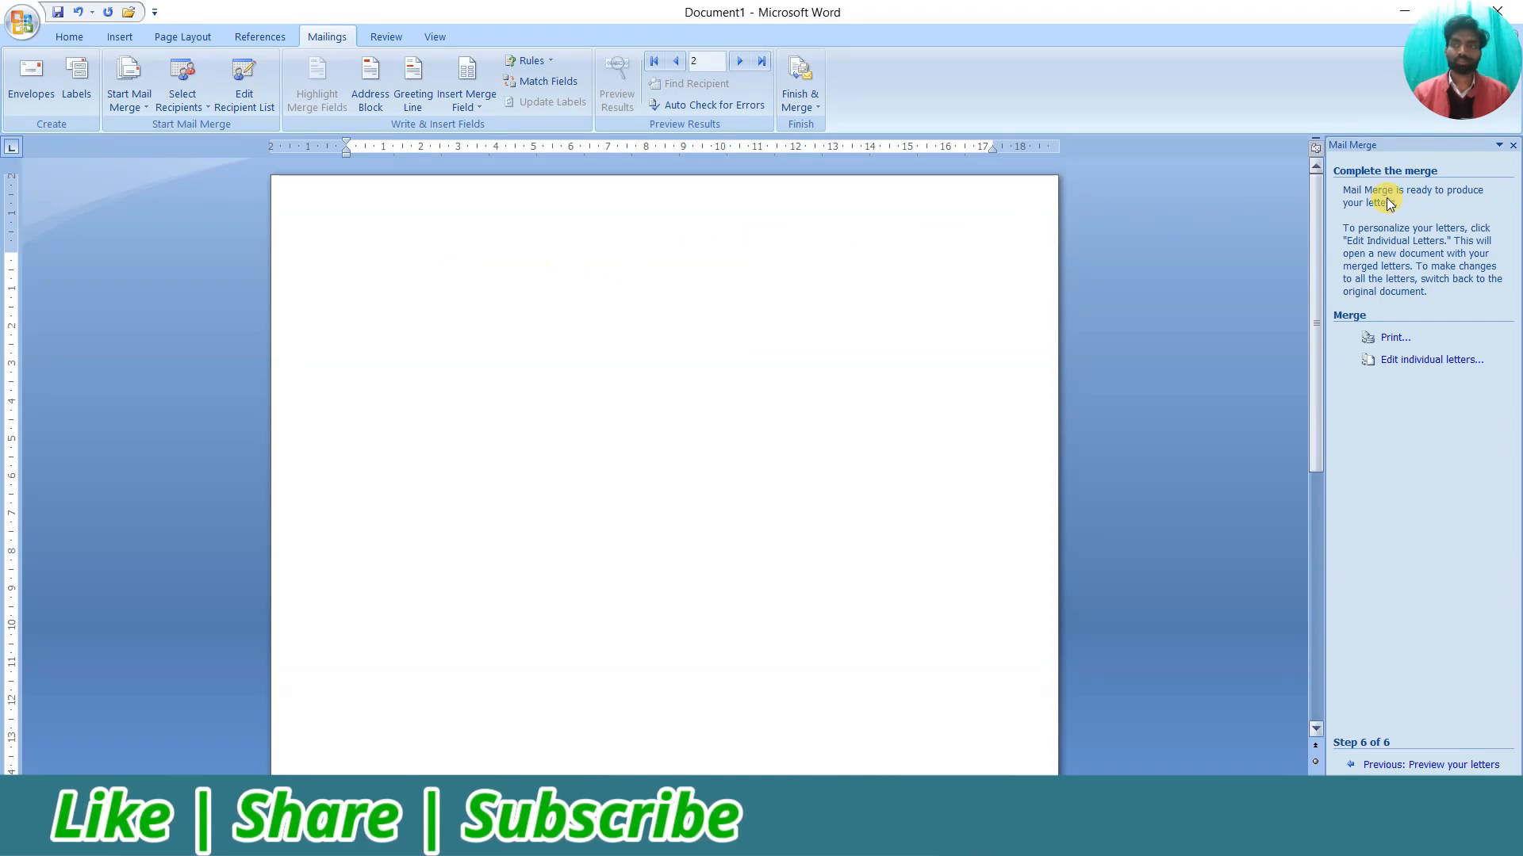
click(1514, 145)
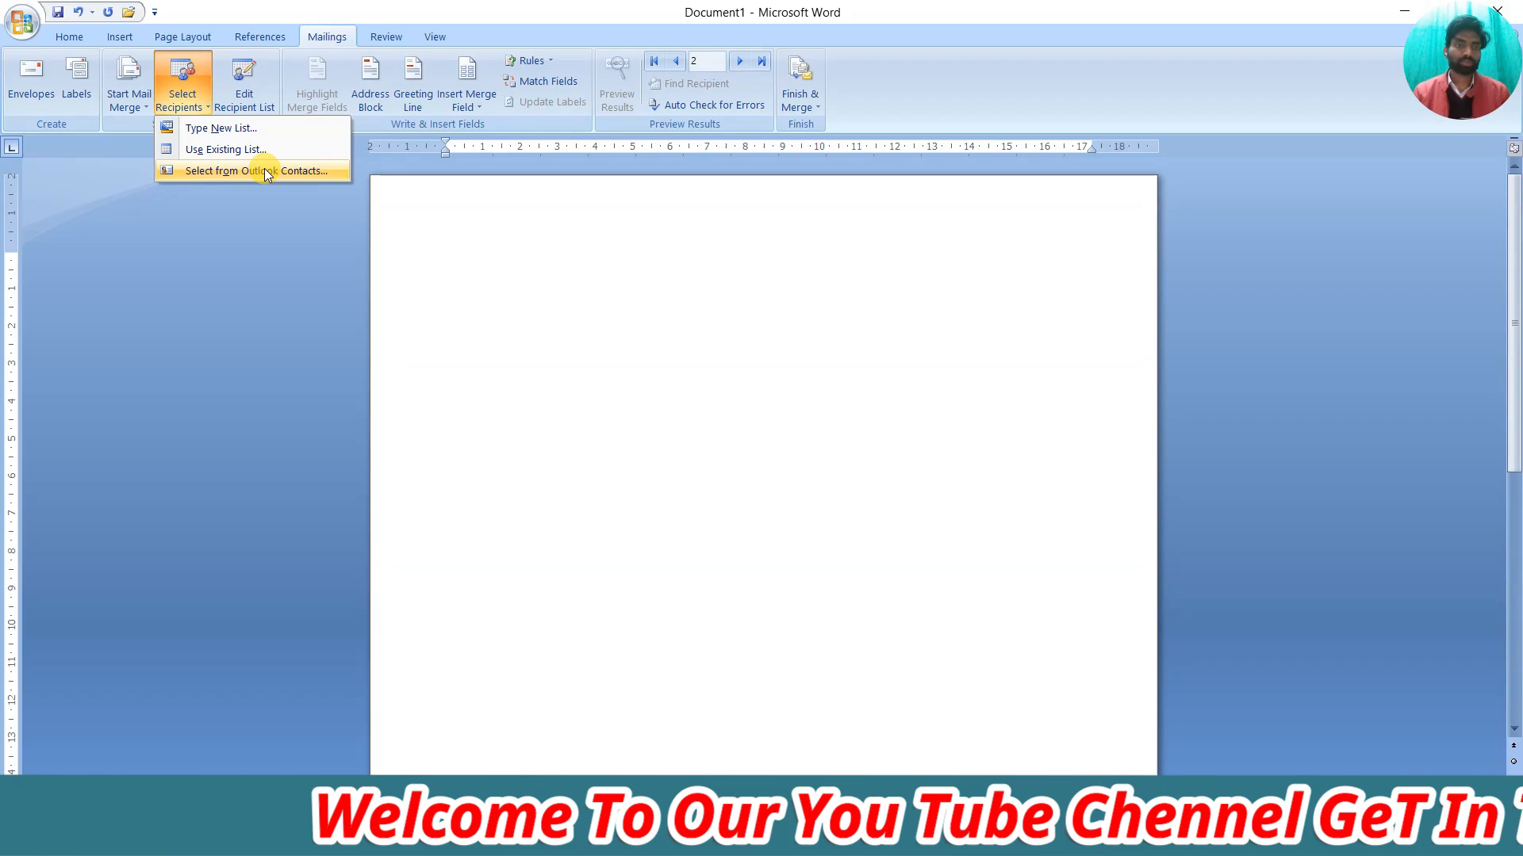
Look at the New Address List's Customize Columns options, then cancel both dialogs
click(222, 130)
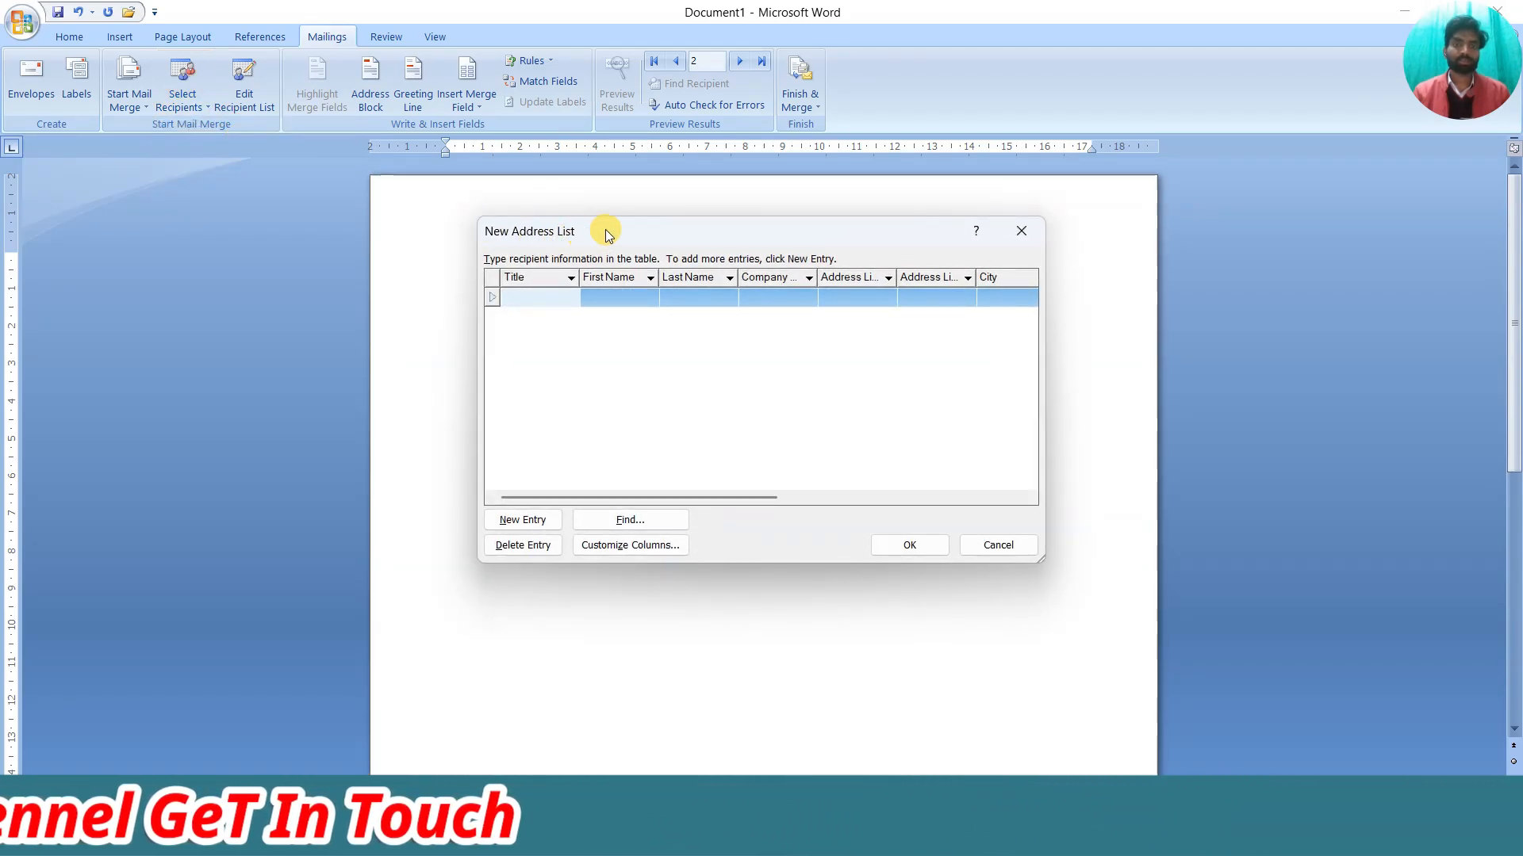
drag(606, 230, 516, 210)
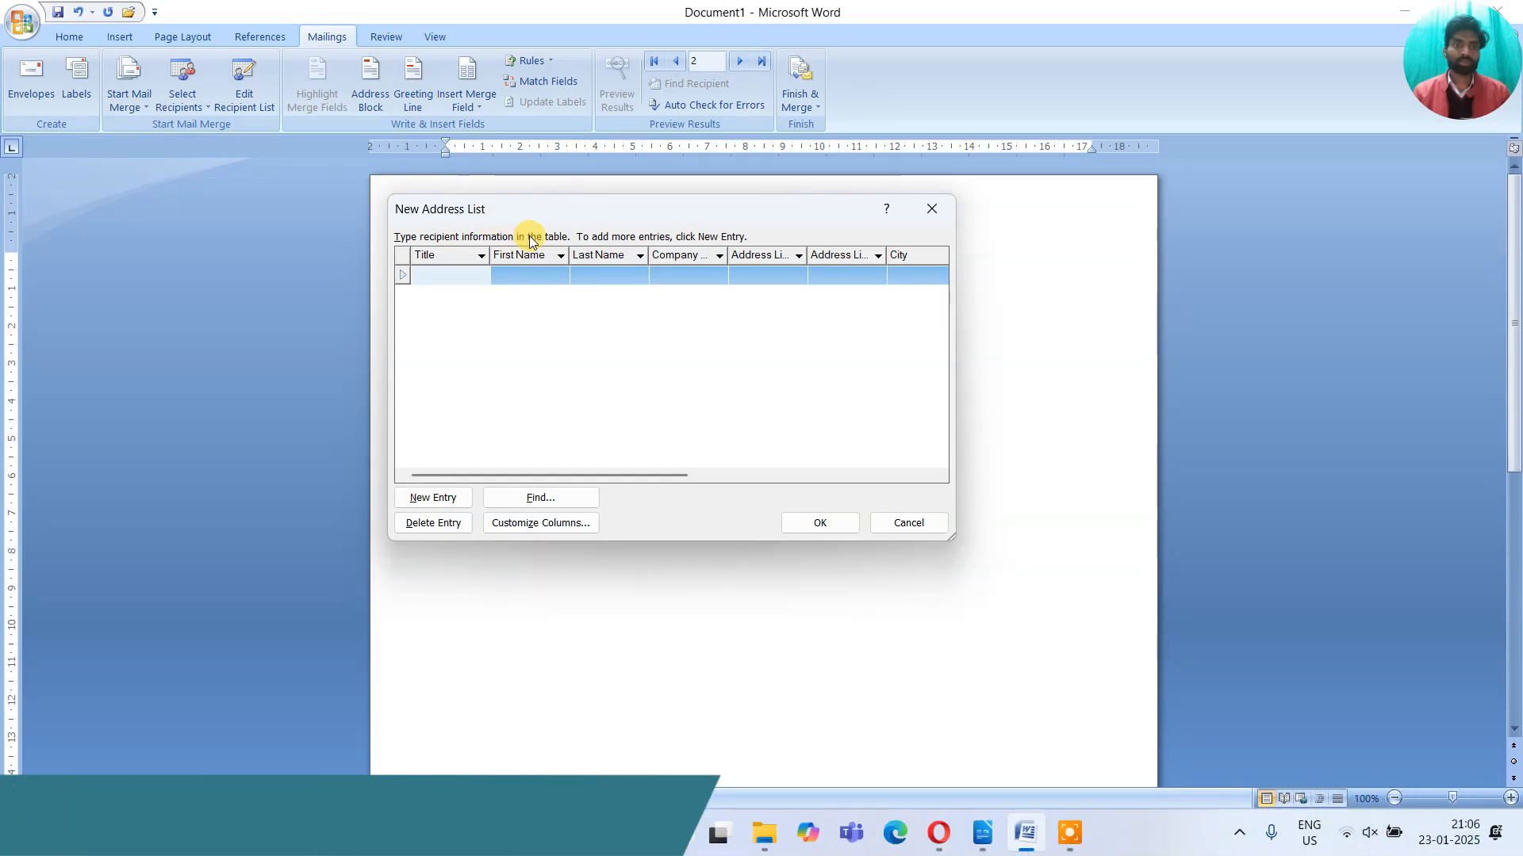
drag(619, 215, 718, 209)
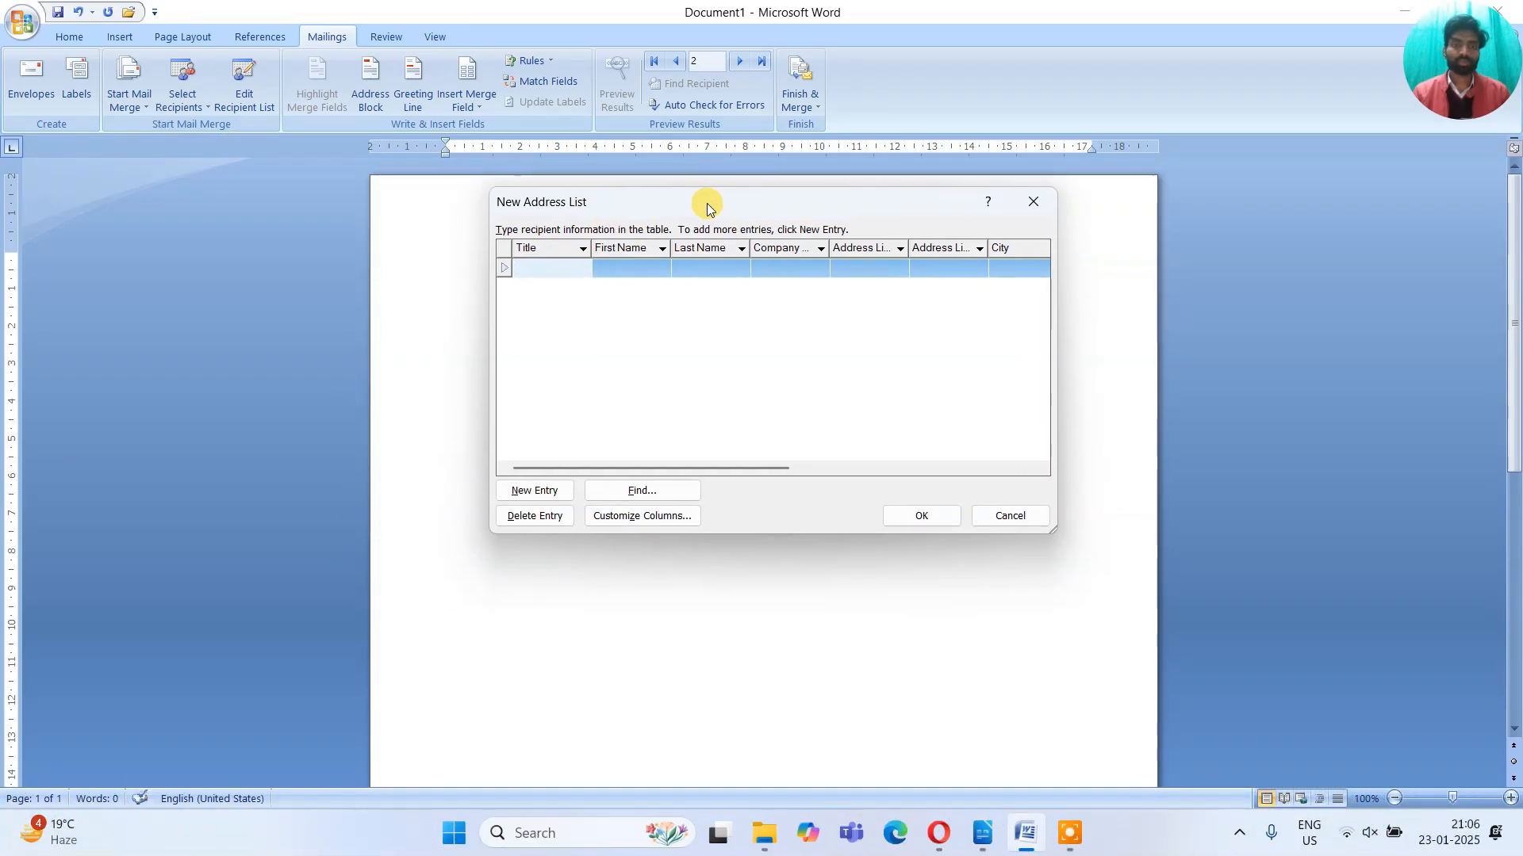
click(649, 517)
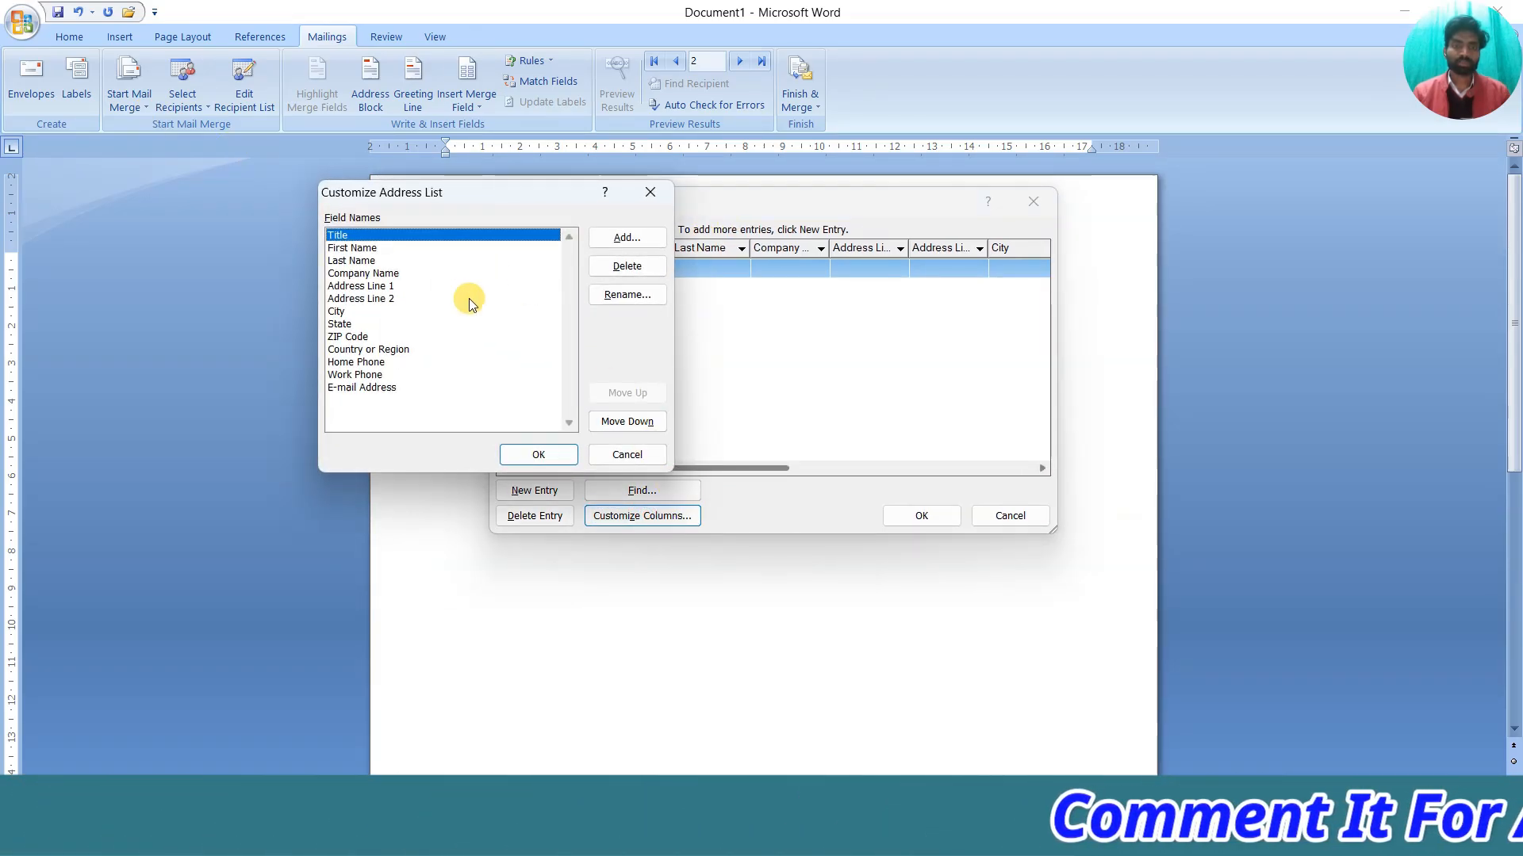
click(370, 287)
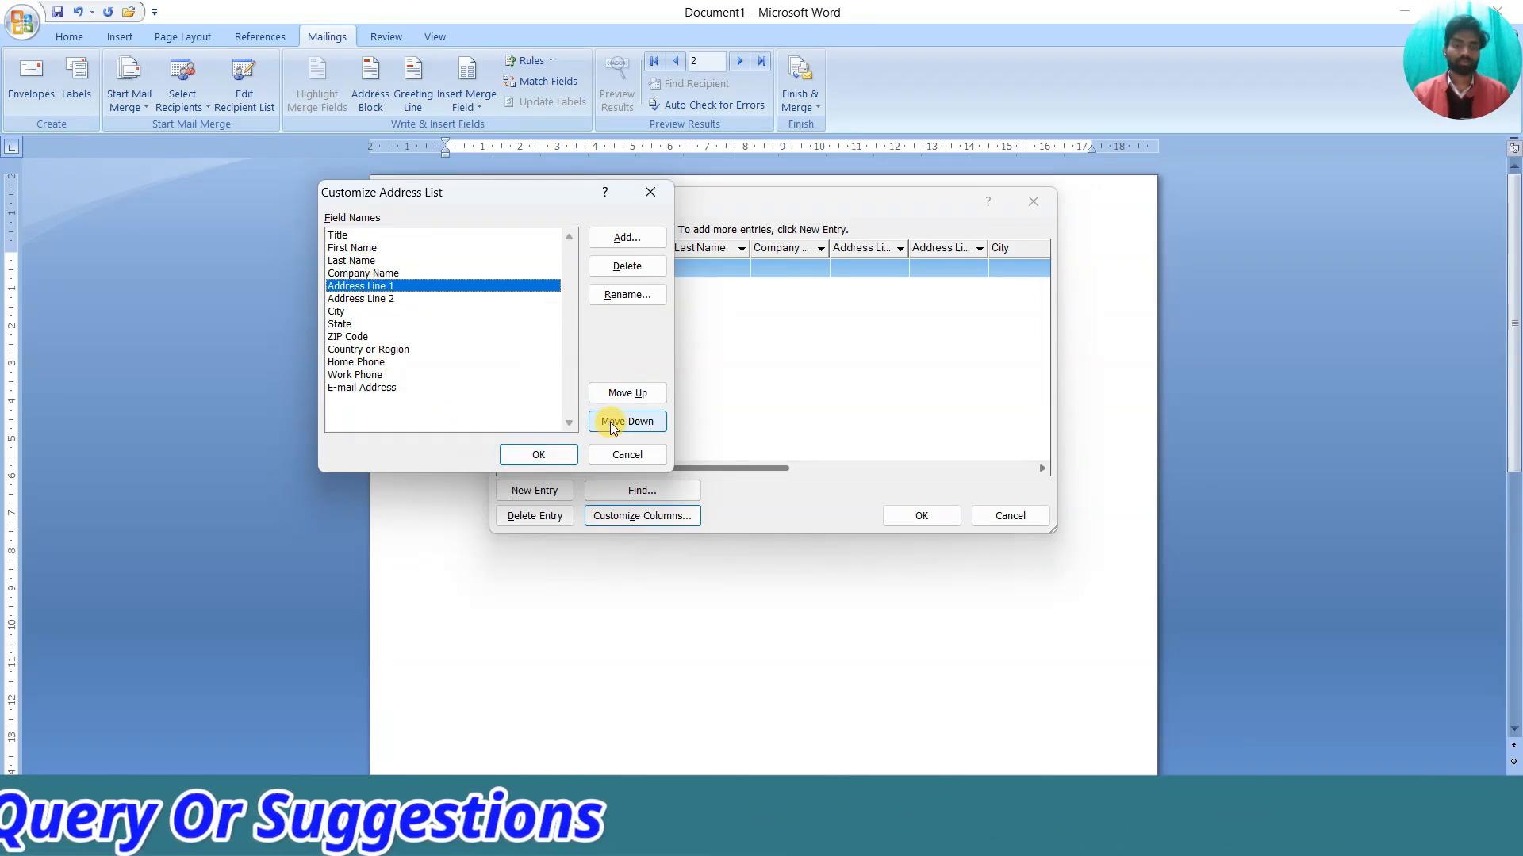
click(614, 452)
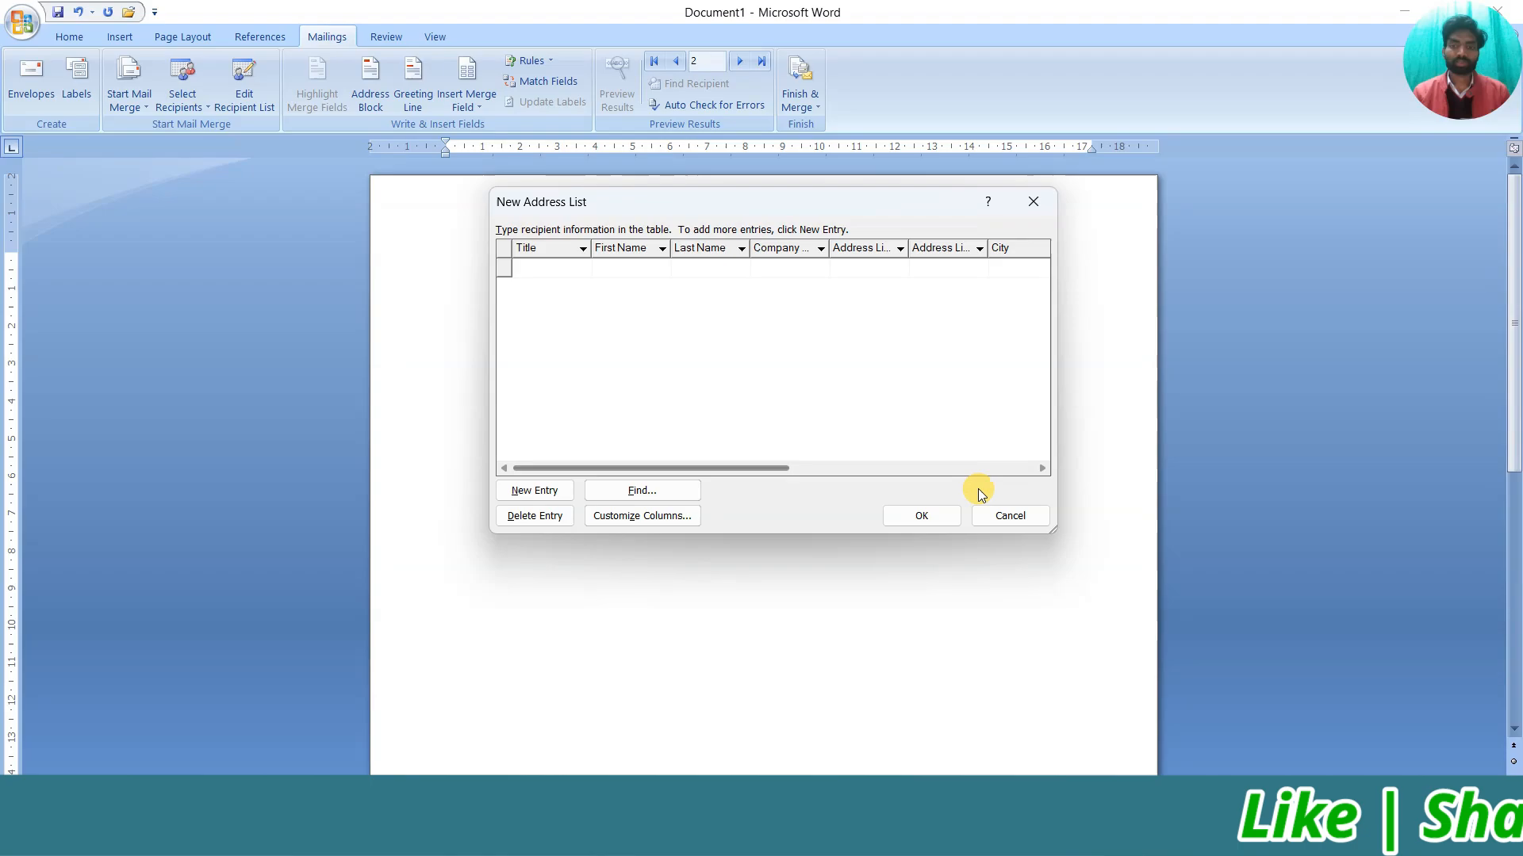
click(998, 517)
Attach the 'adress list' file from Documents as the existing recipient list
click(176, 99)
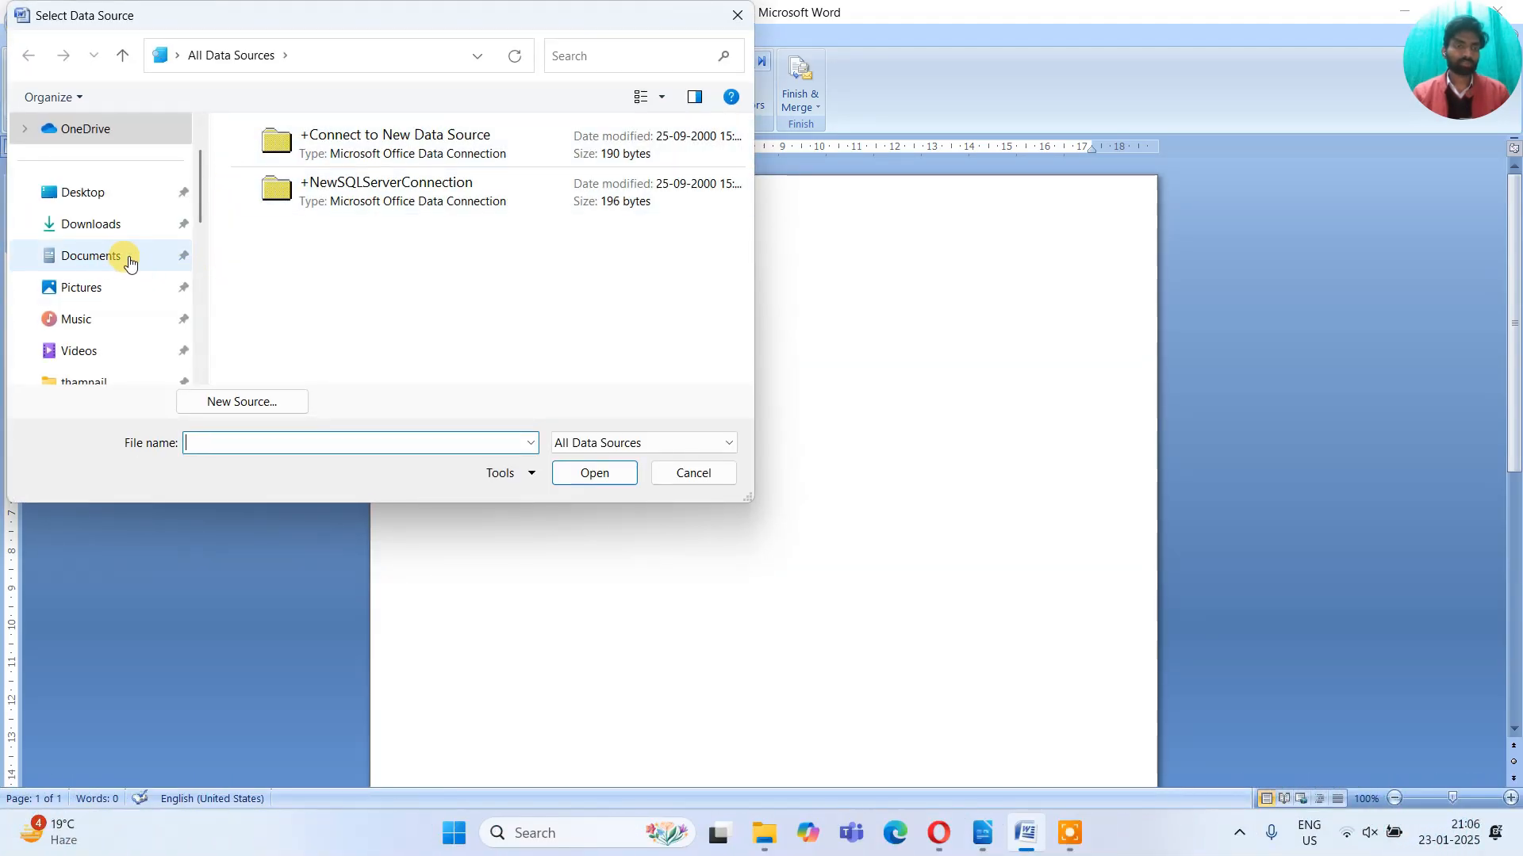
click(102, 257)
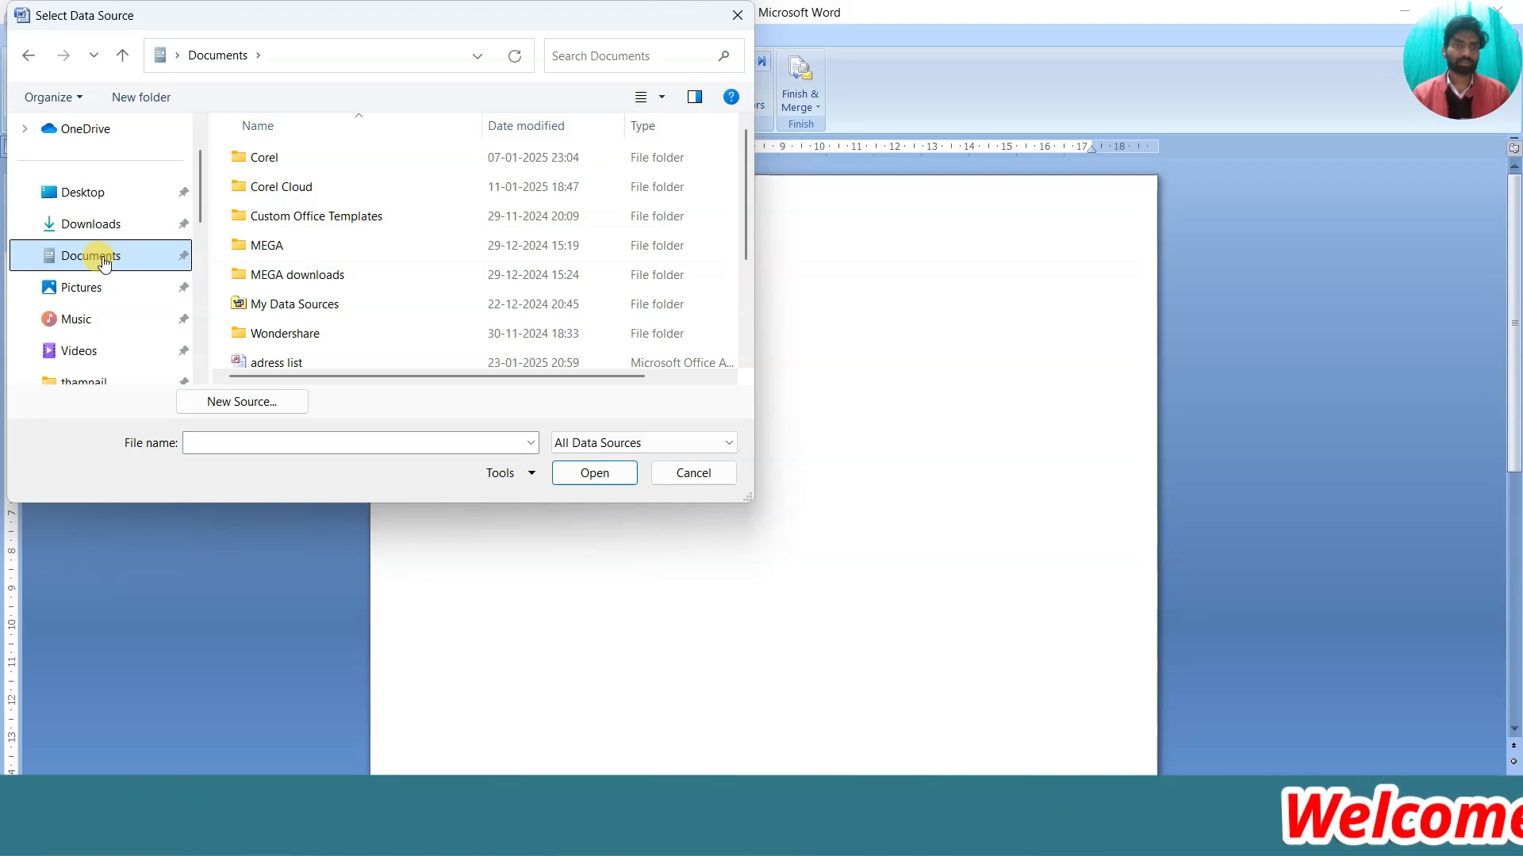
drag(749, 176, 739, 228)
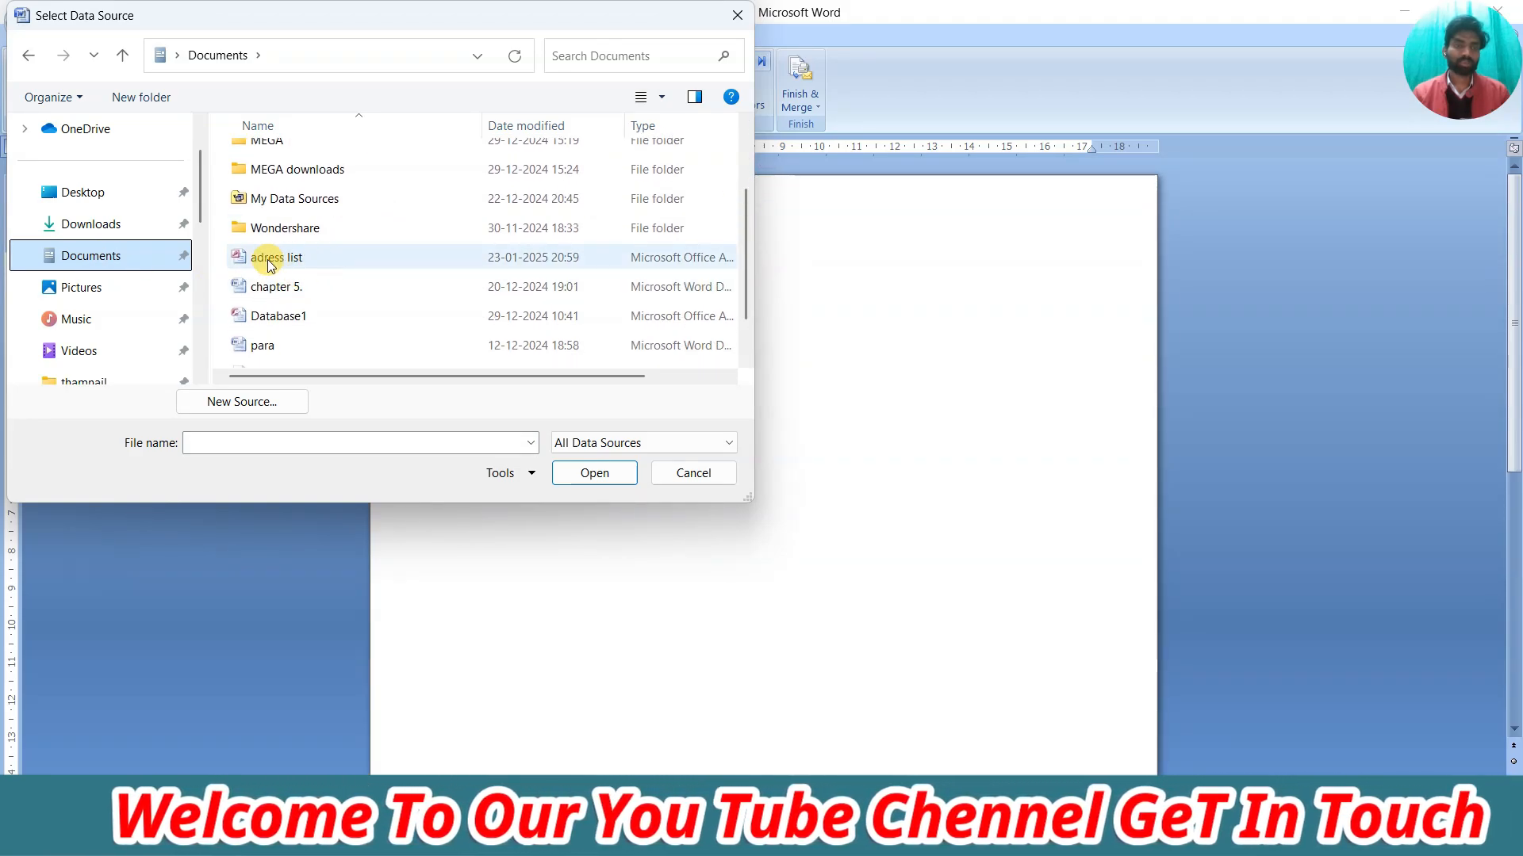
click(288, 258)
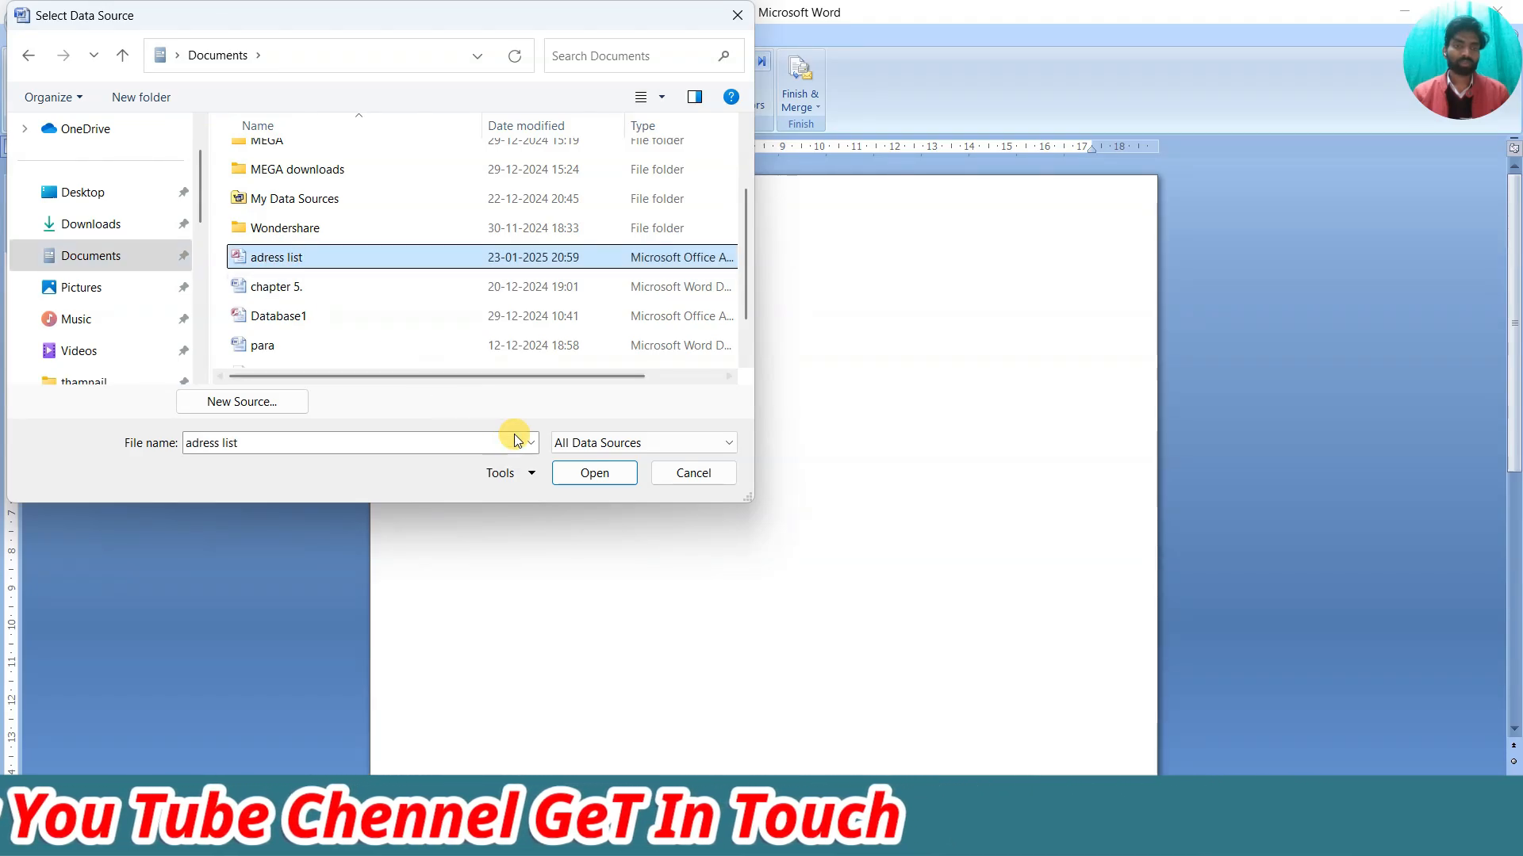
click(592, 473)
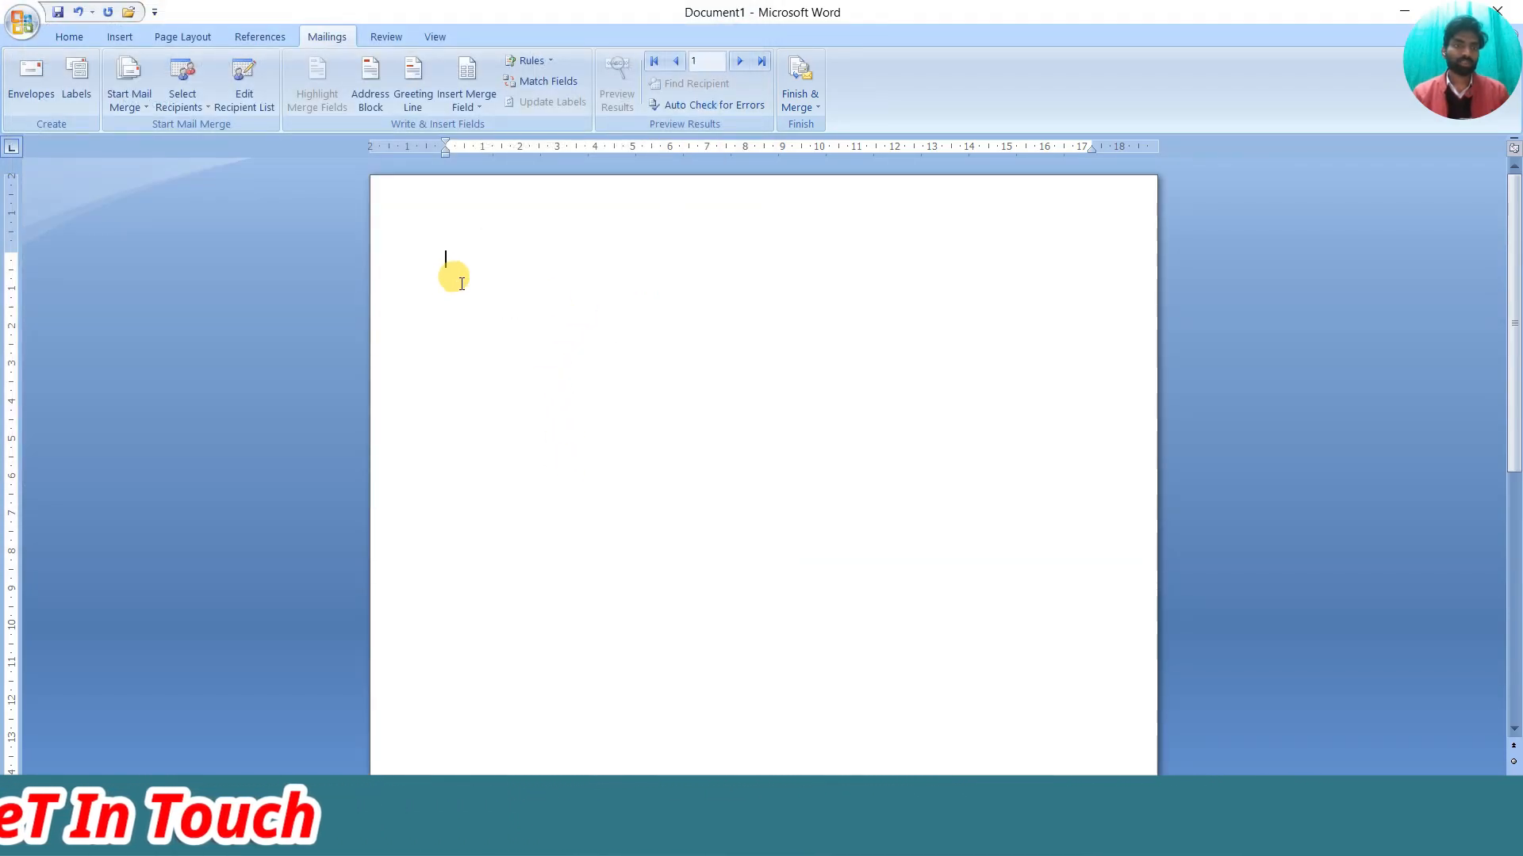
Open the Mail Merge Recipients list and look through its three recipient entries
click(190, 107)
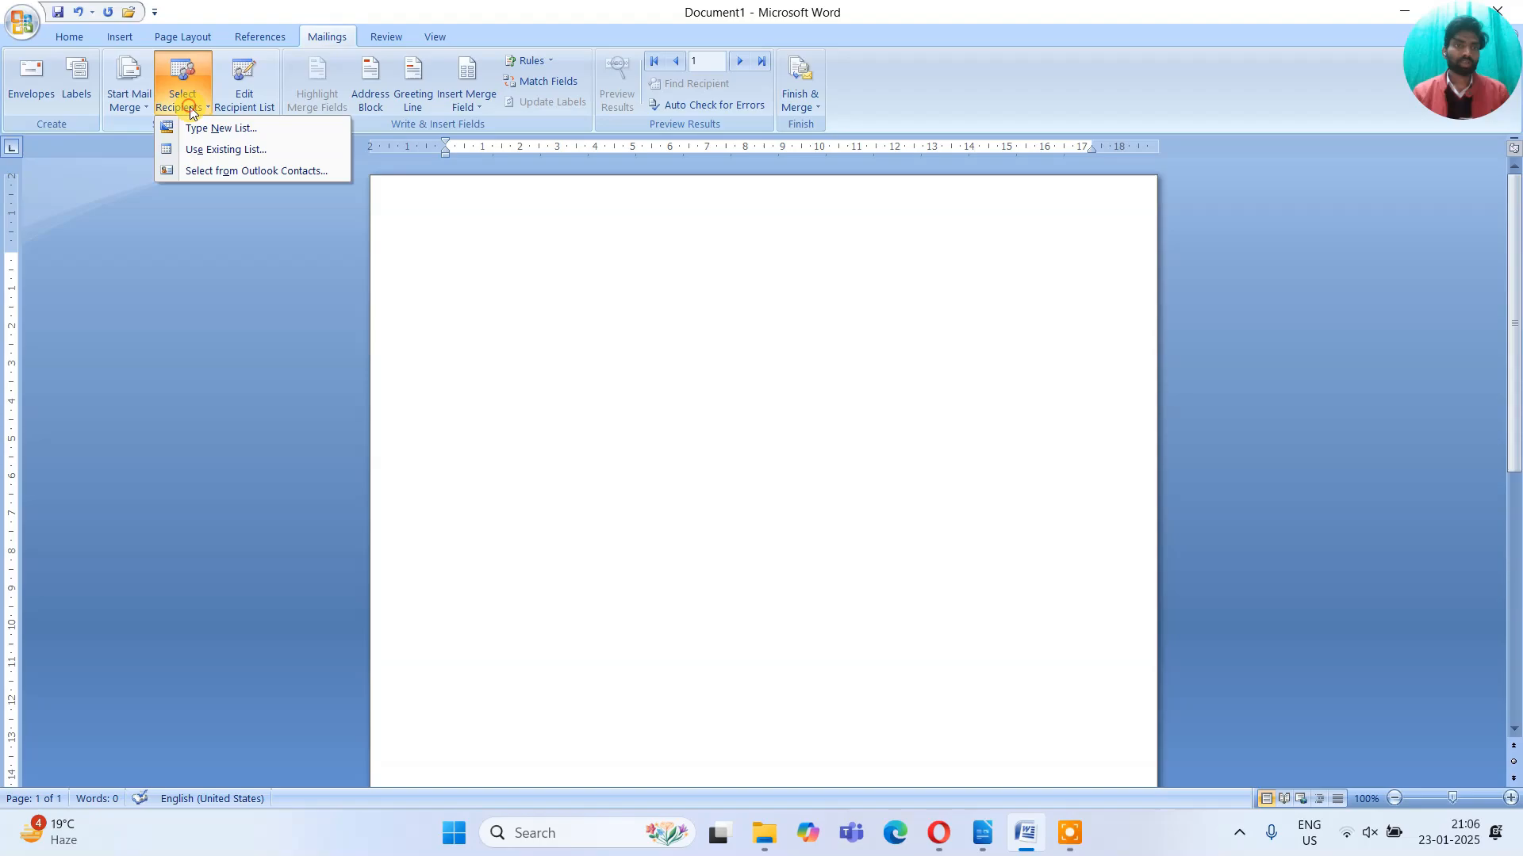
click(490, 298)
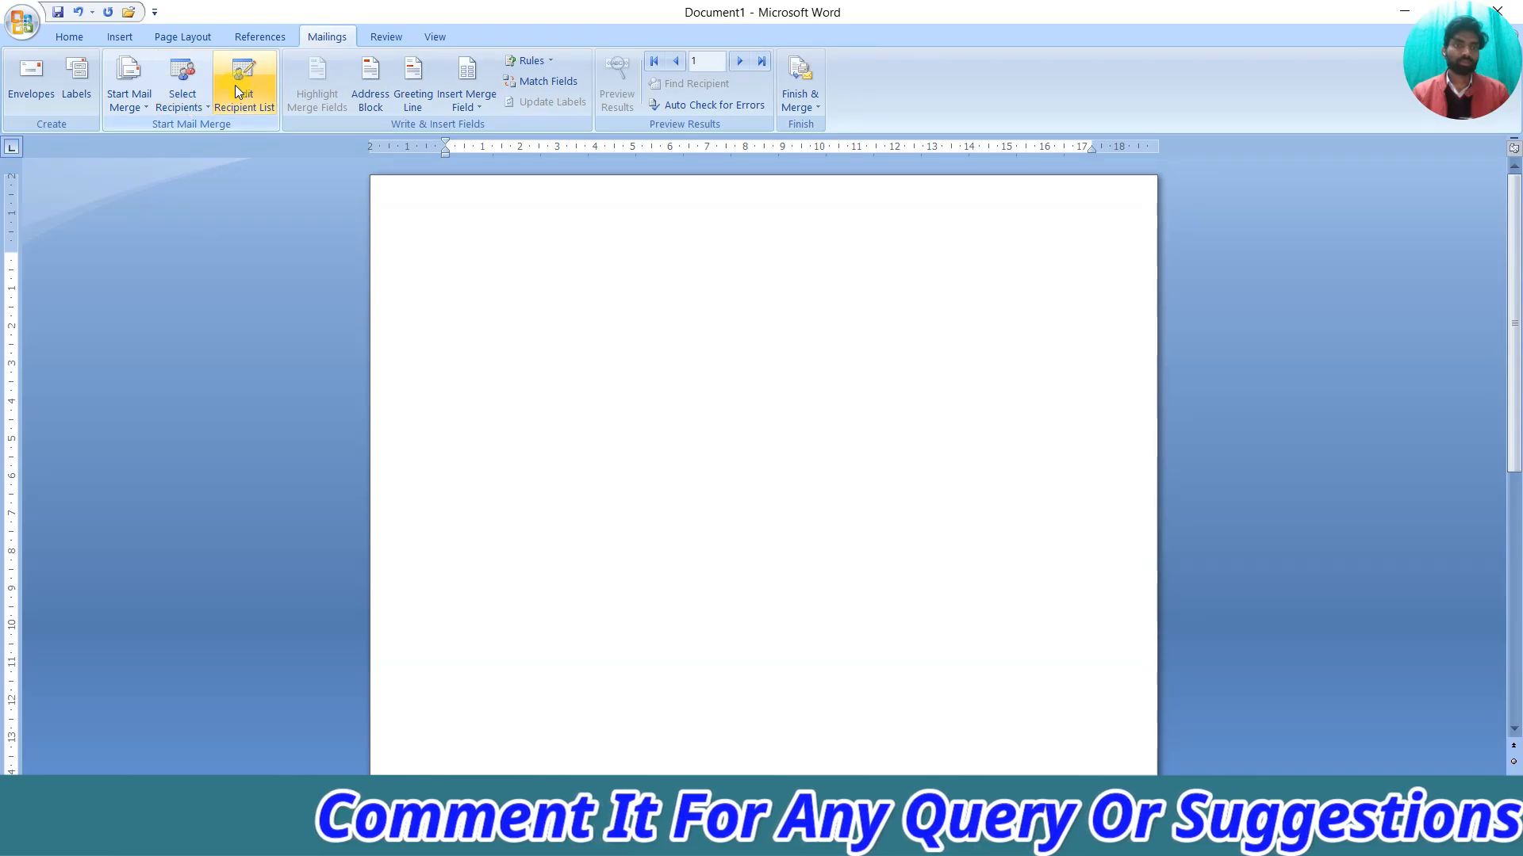
click(187, 103)
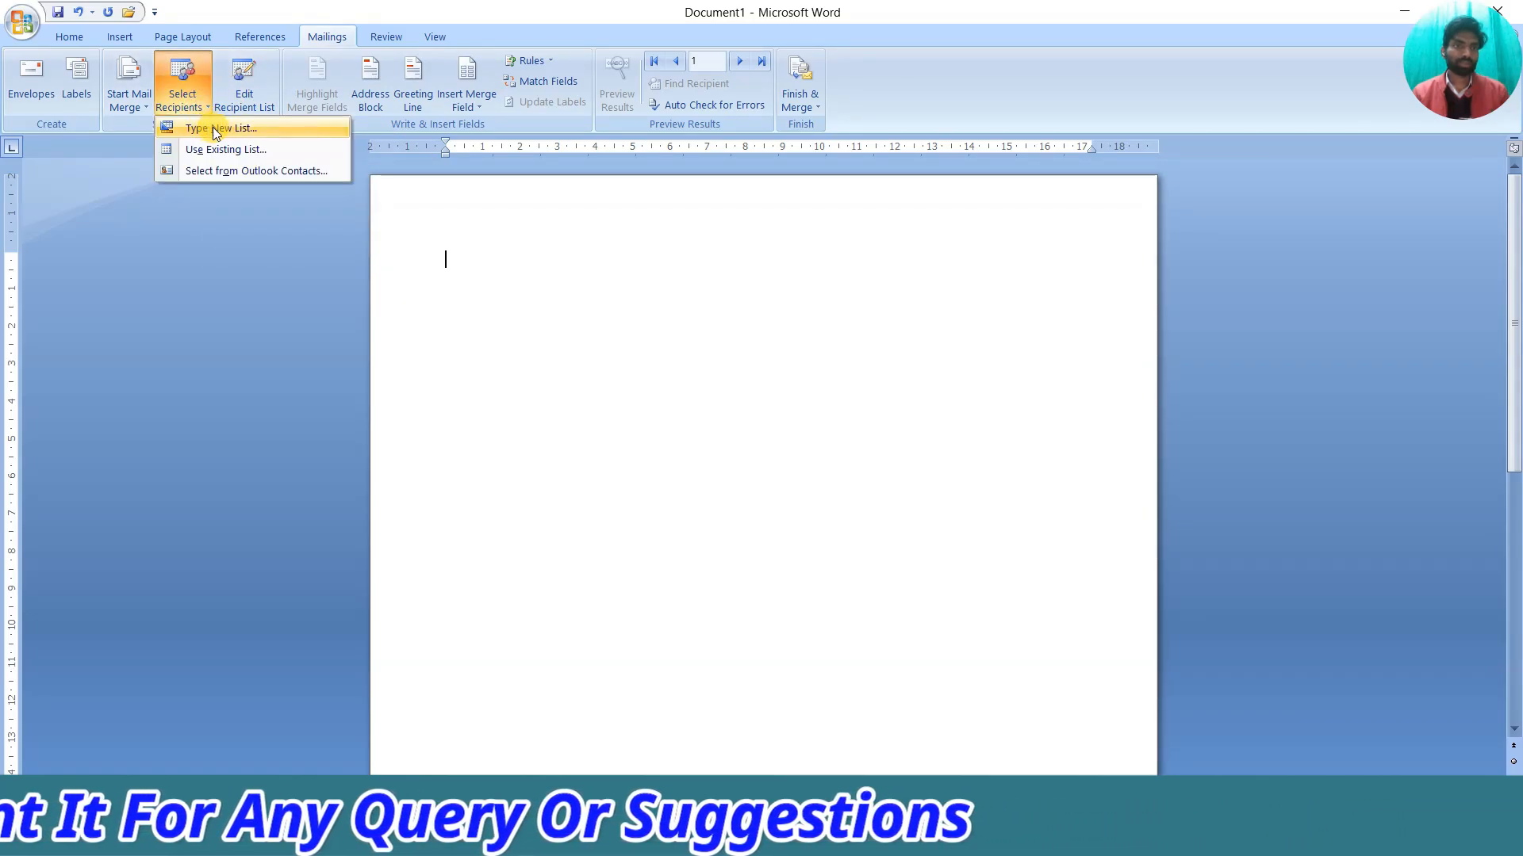
click(485, 272)
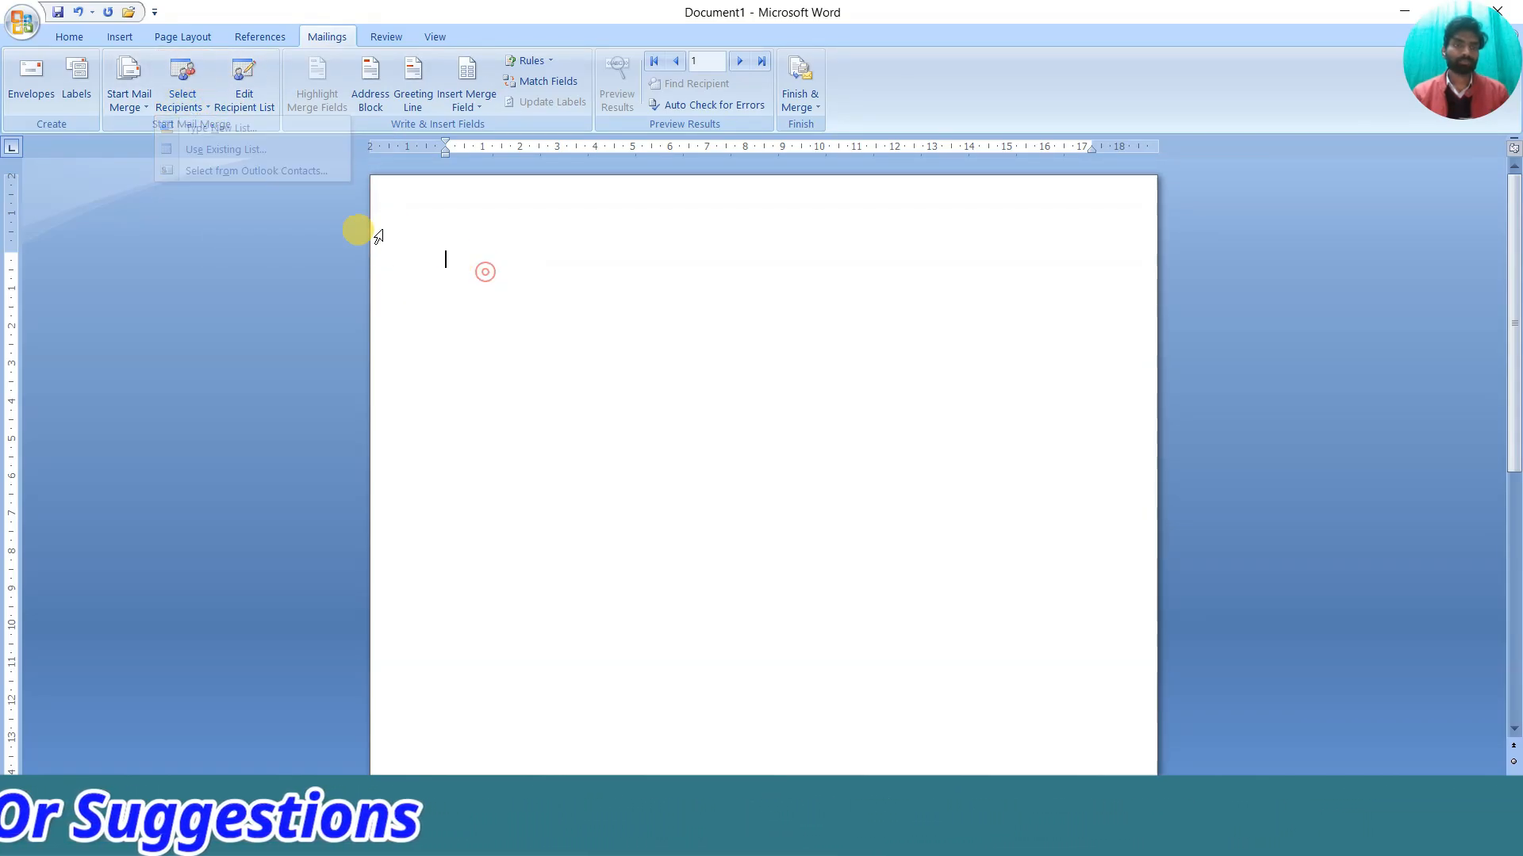
click(249, 102)
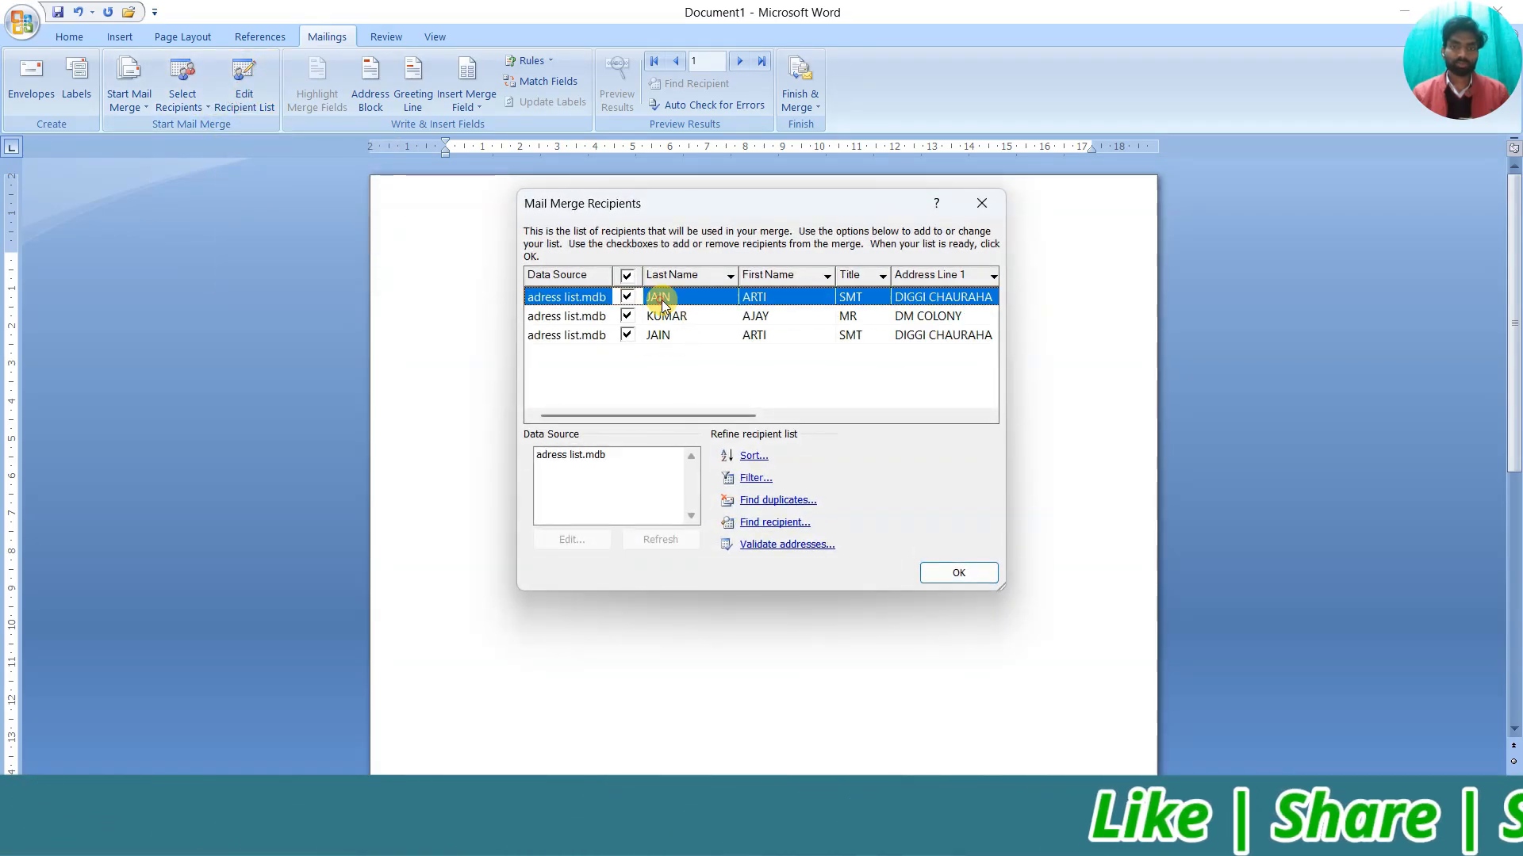
click(669, 333)
click(718, 318)
click(684, 301)
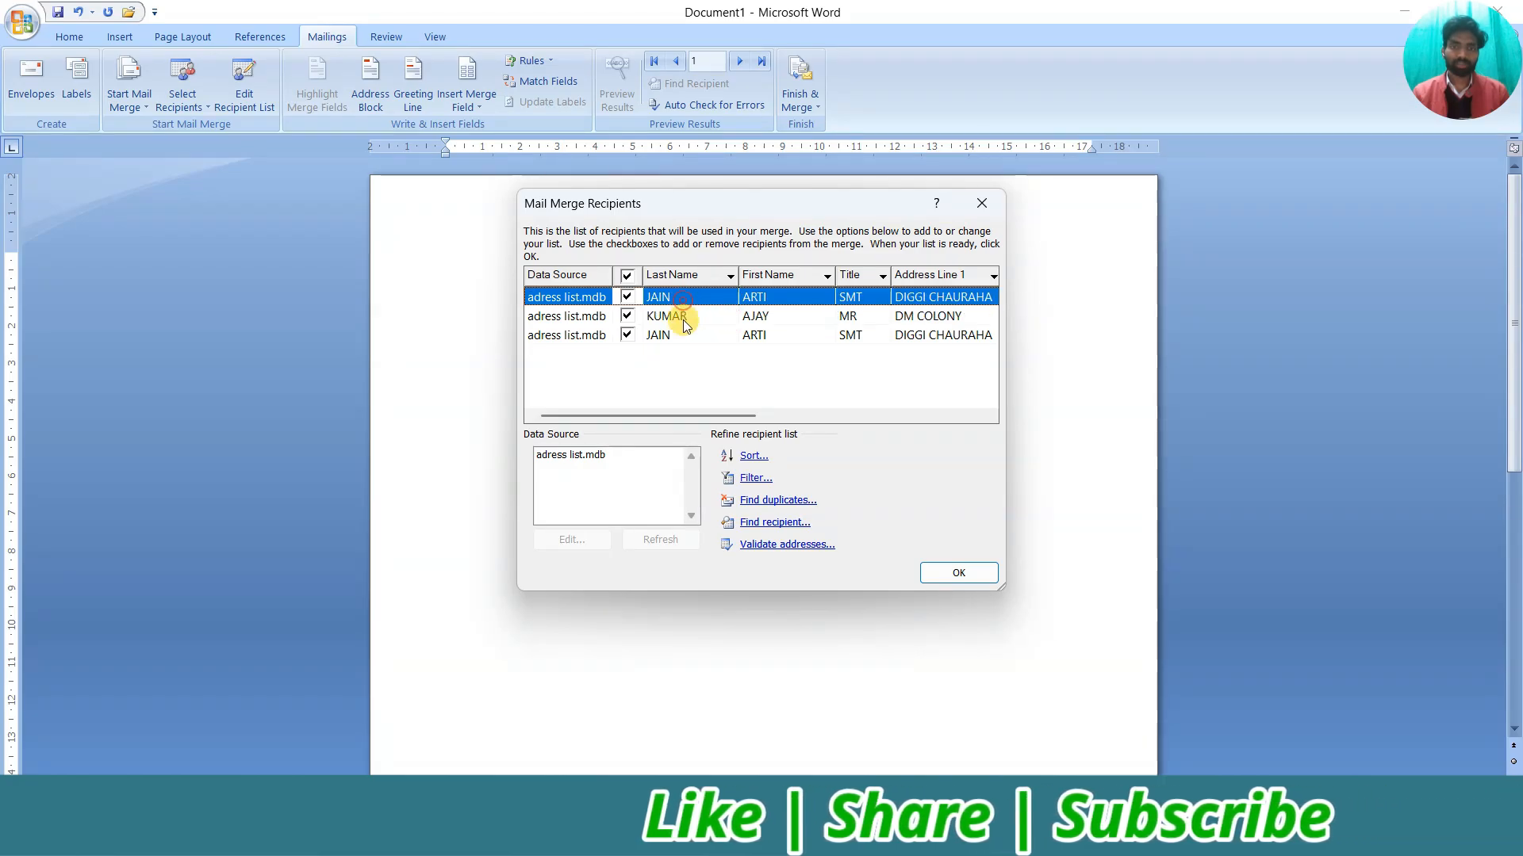
click(685, 318)
click(678, 336)
click(674, 321)
click(807, 336)
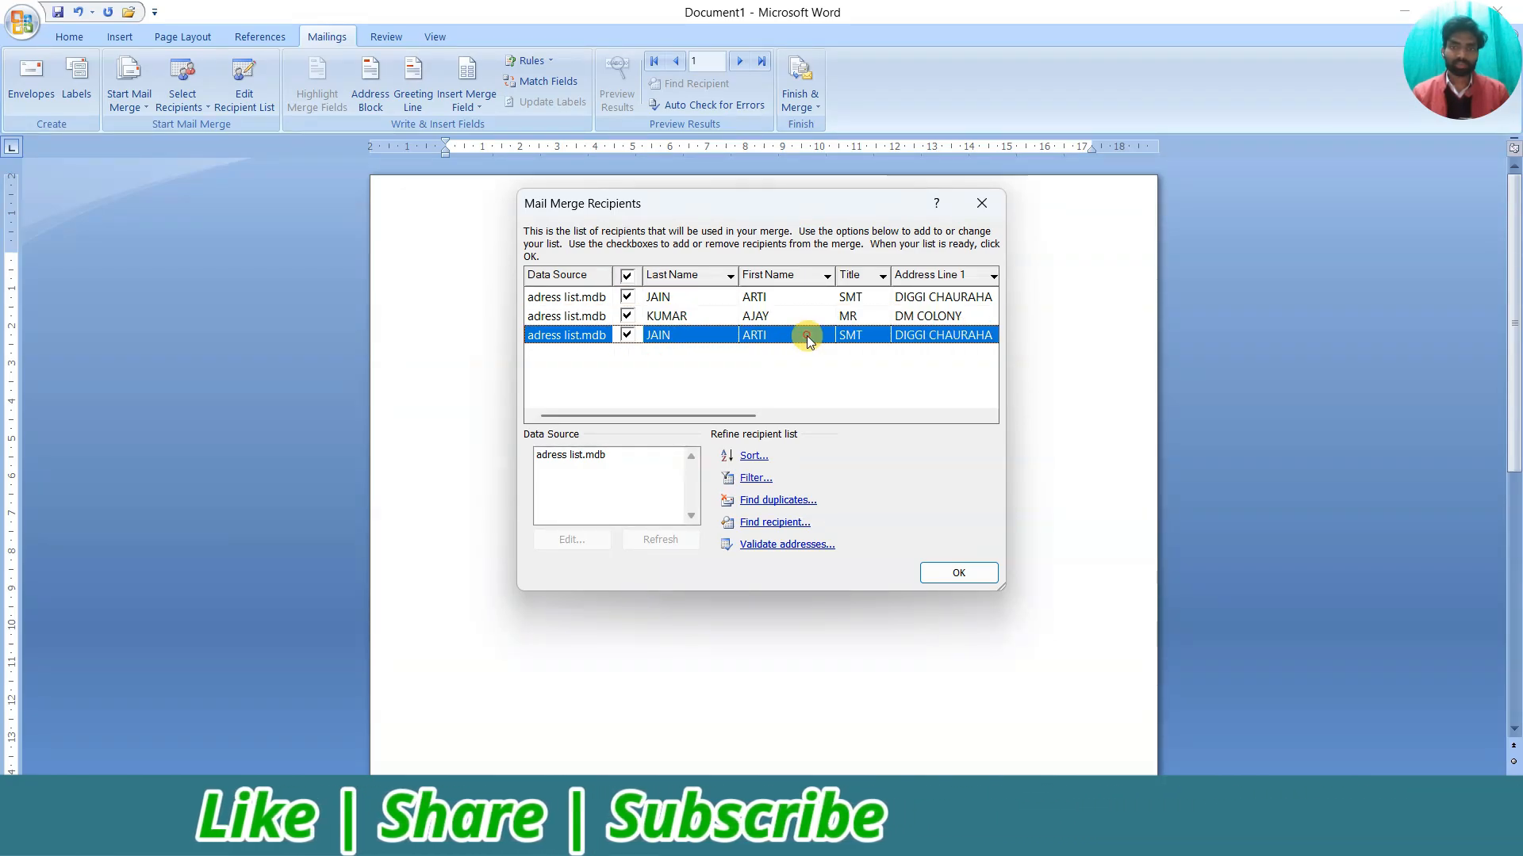
click(734, 314)
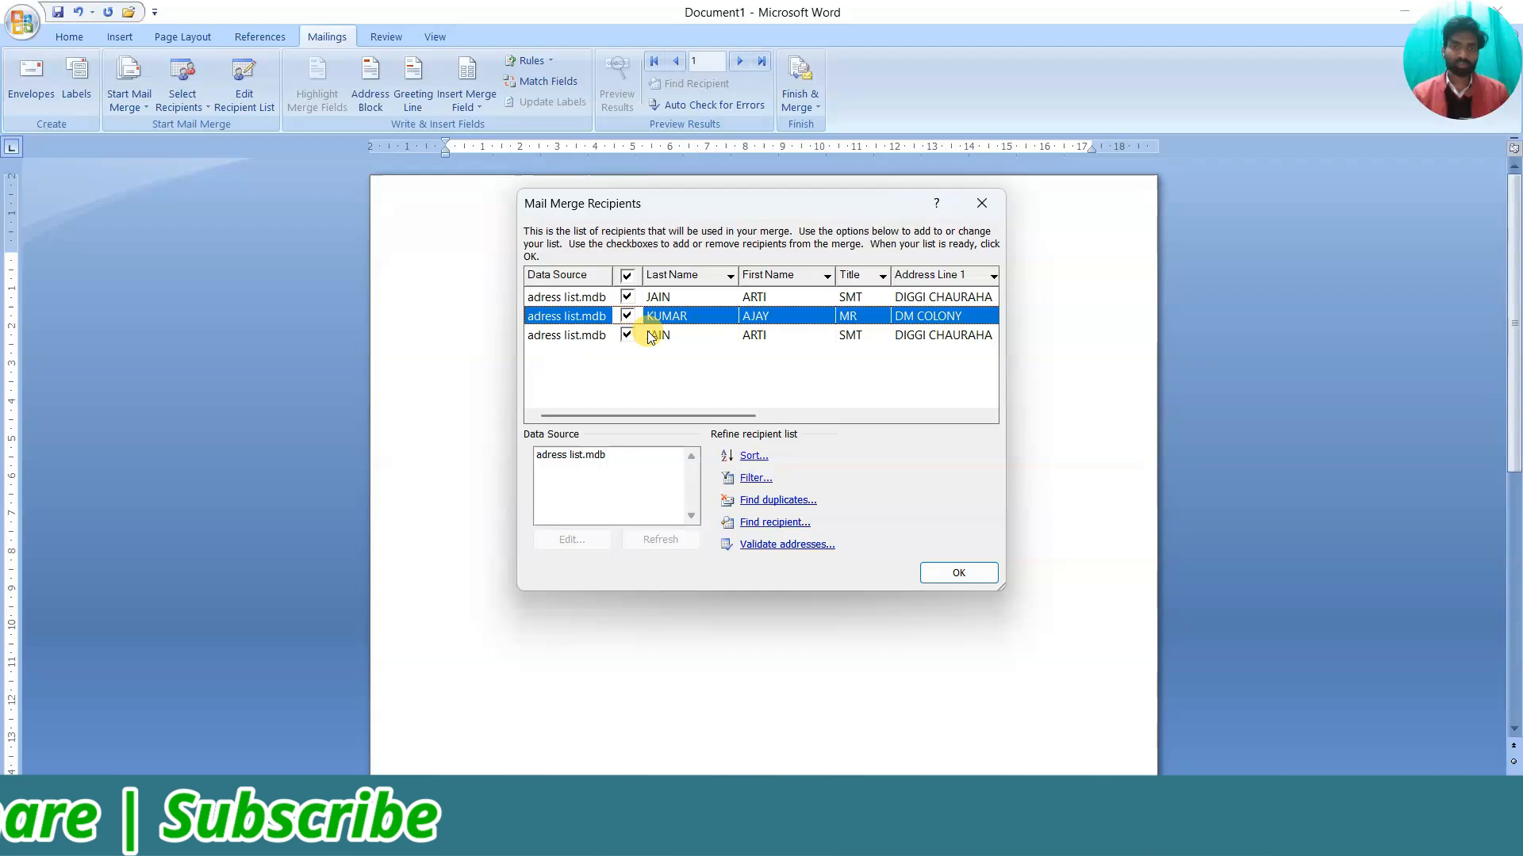
View adress list.mdb's records in the editor, then close it and the recipients list unchanged
double_click(568, 456)
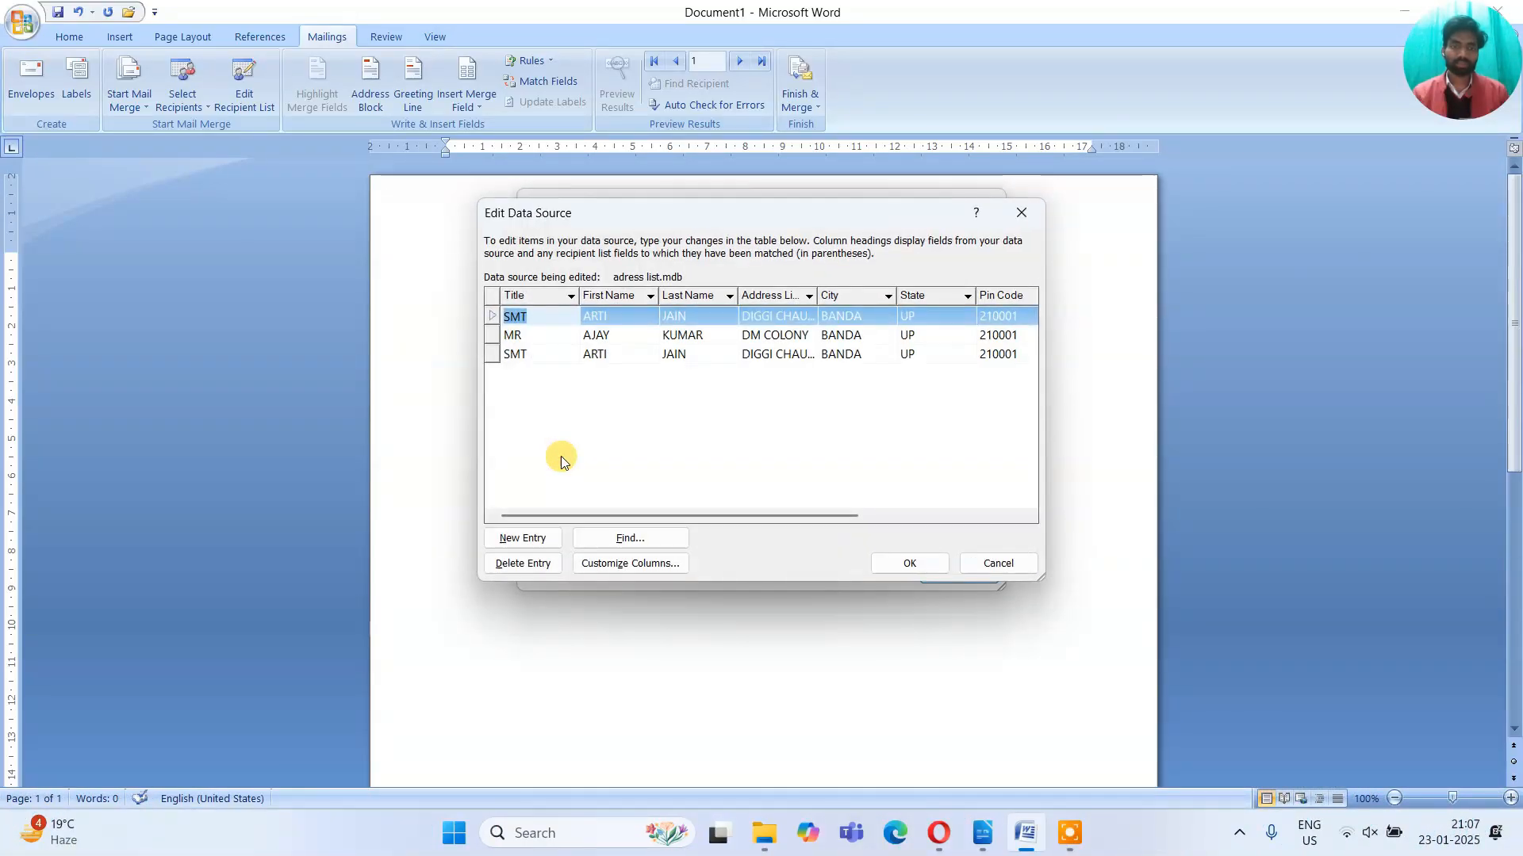
drag(632, 225, 758, 187)
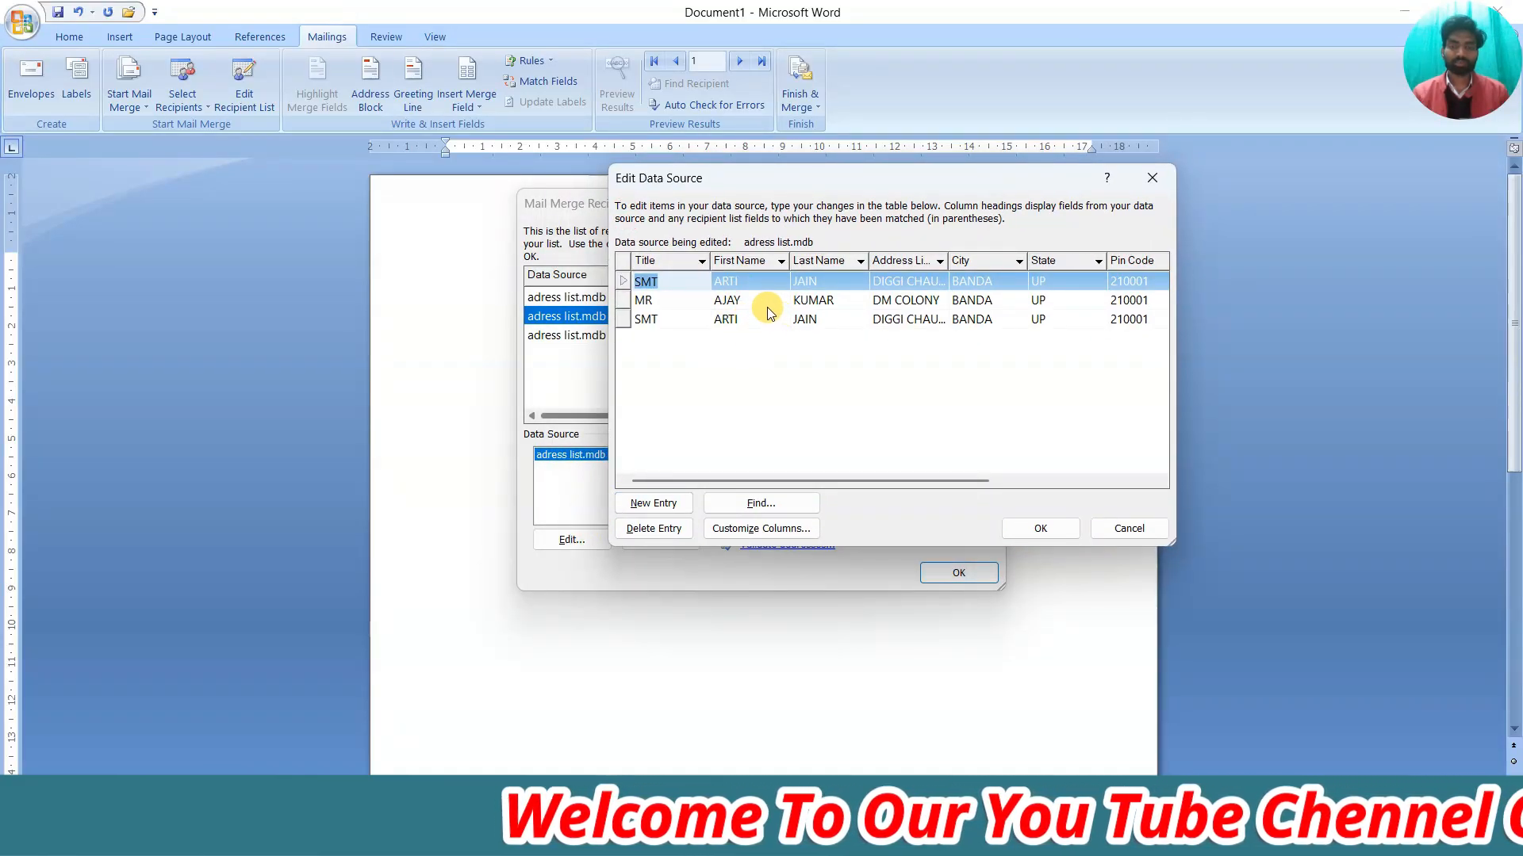
click(738, 319)
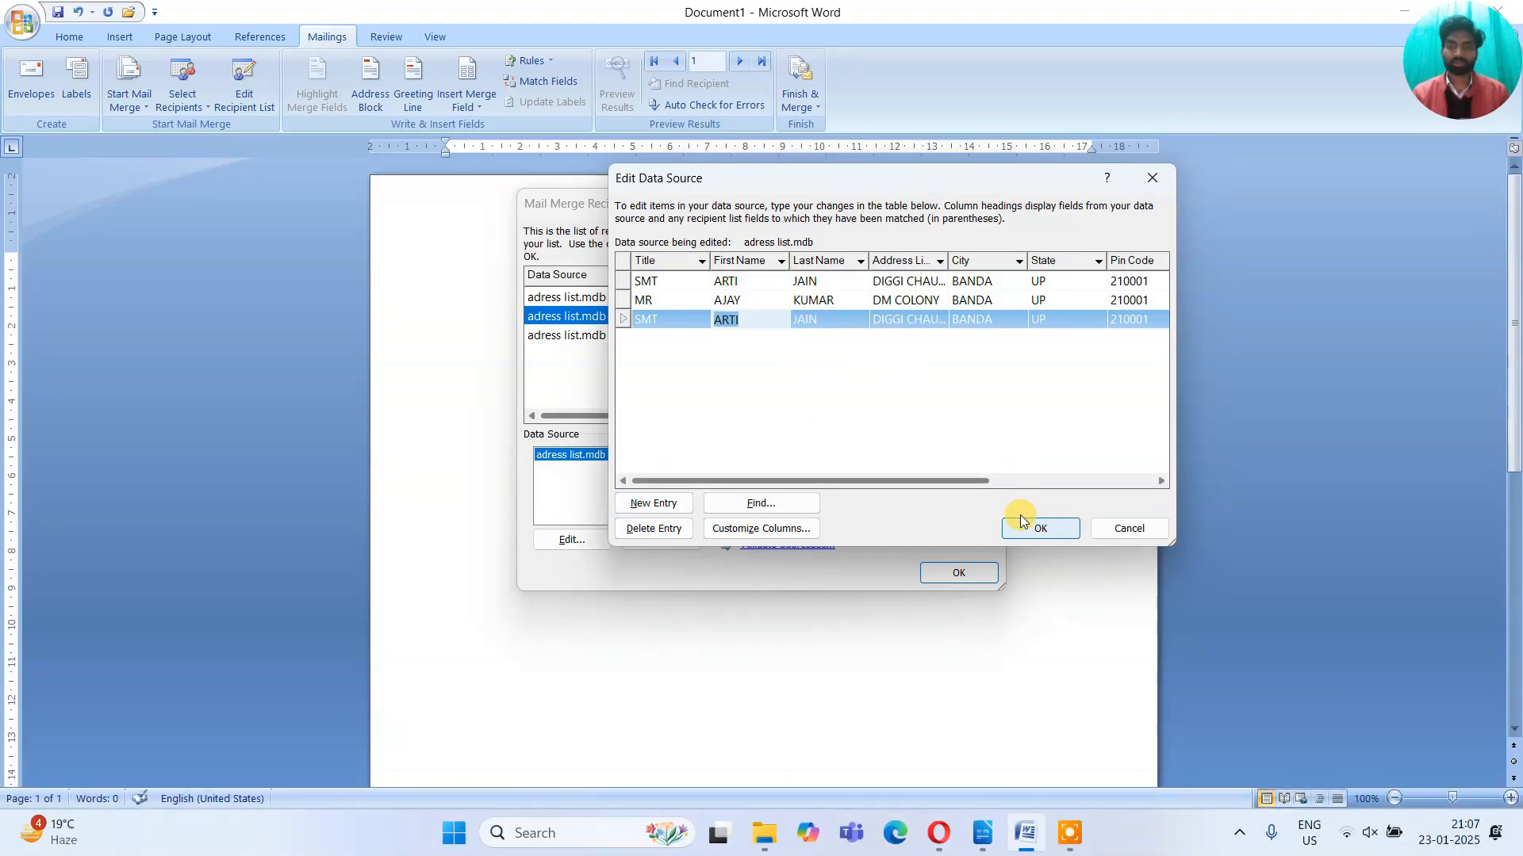
click(1128, 528)
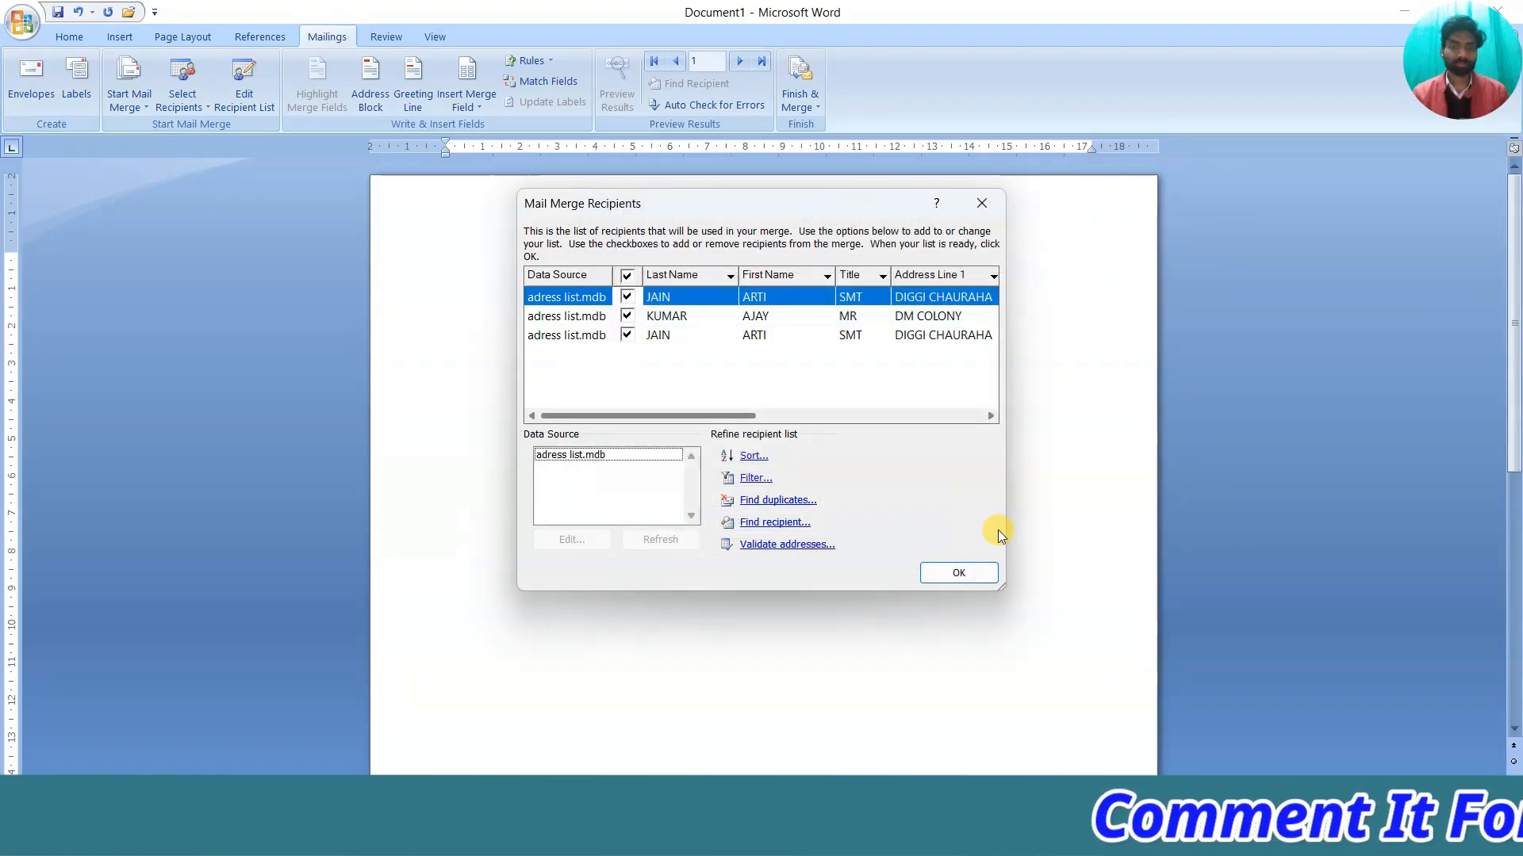
click(980, 205)
click(208, 110)
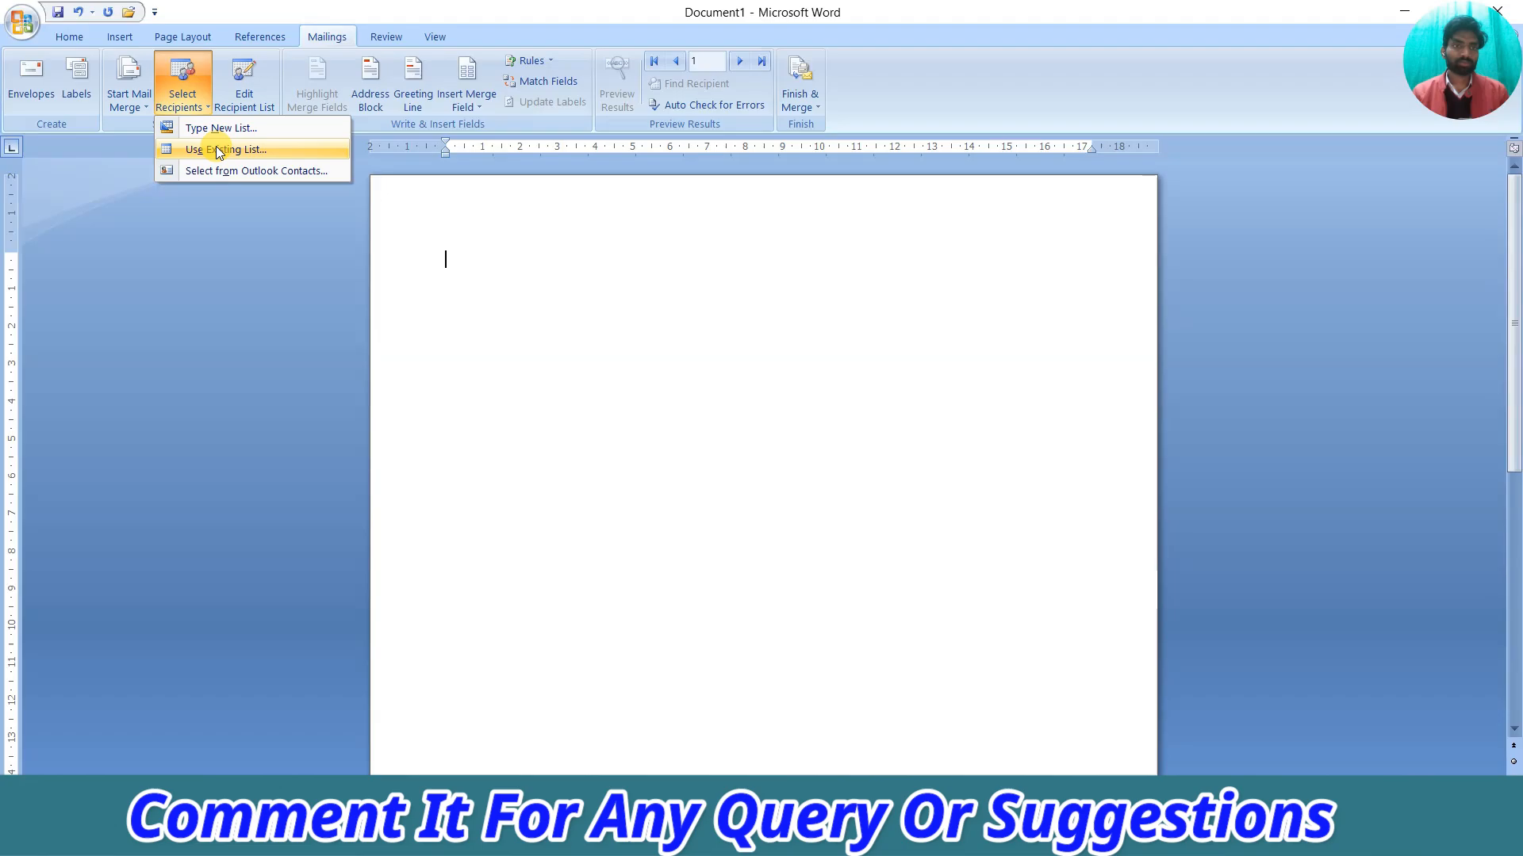
Start the letter with 'To' on the first line of the blank page
click(497, 260)
click(184, 111)
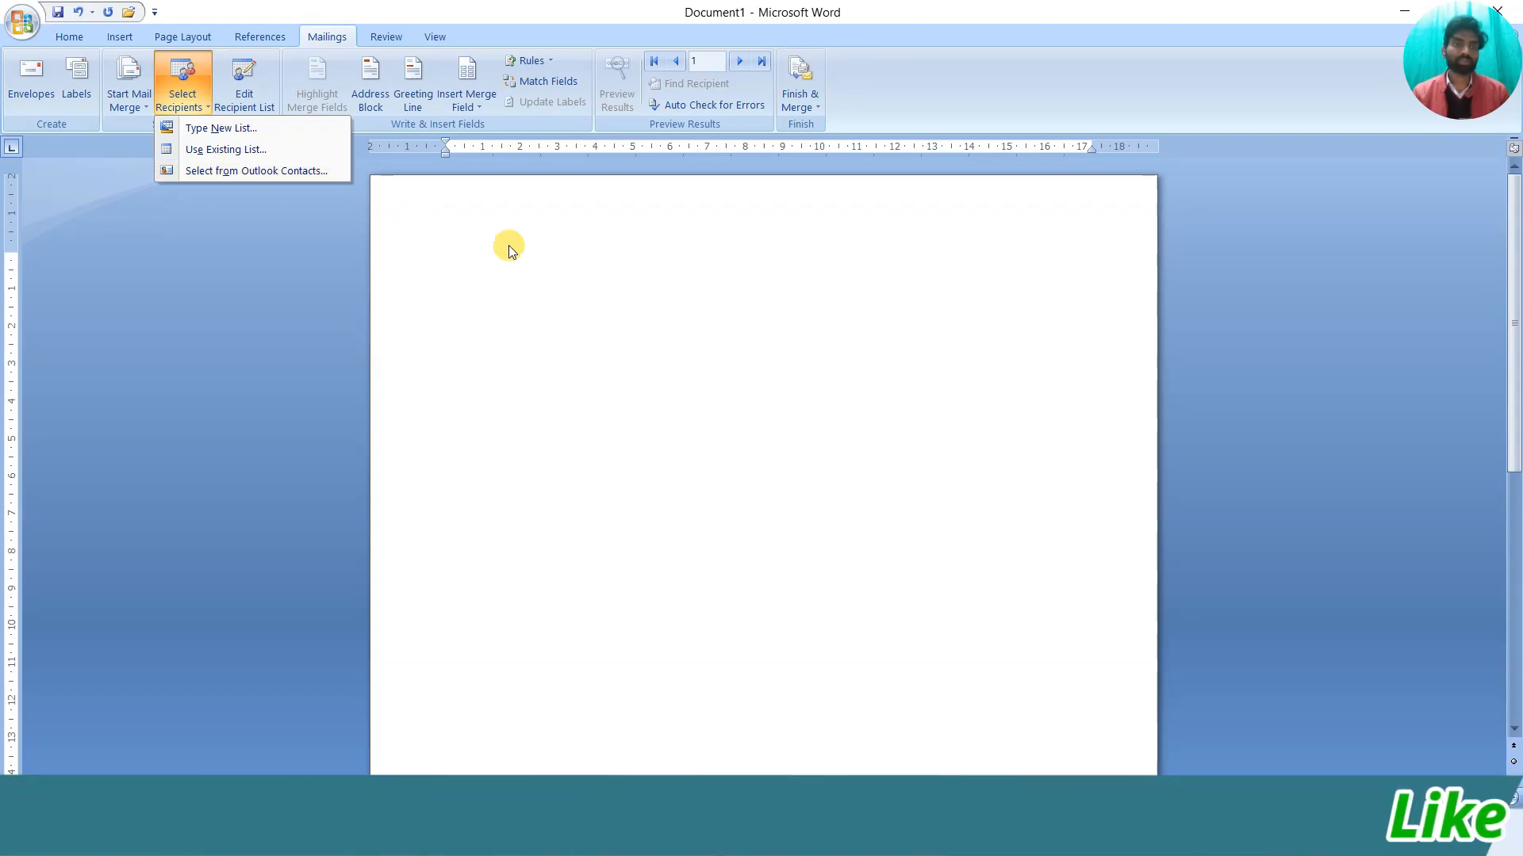
click(588, 287)
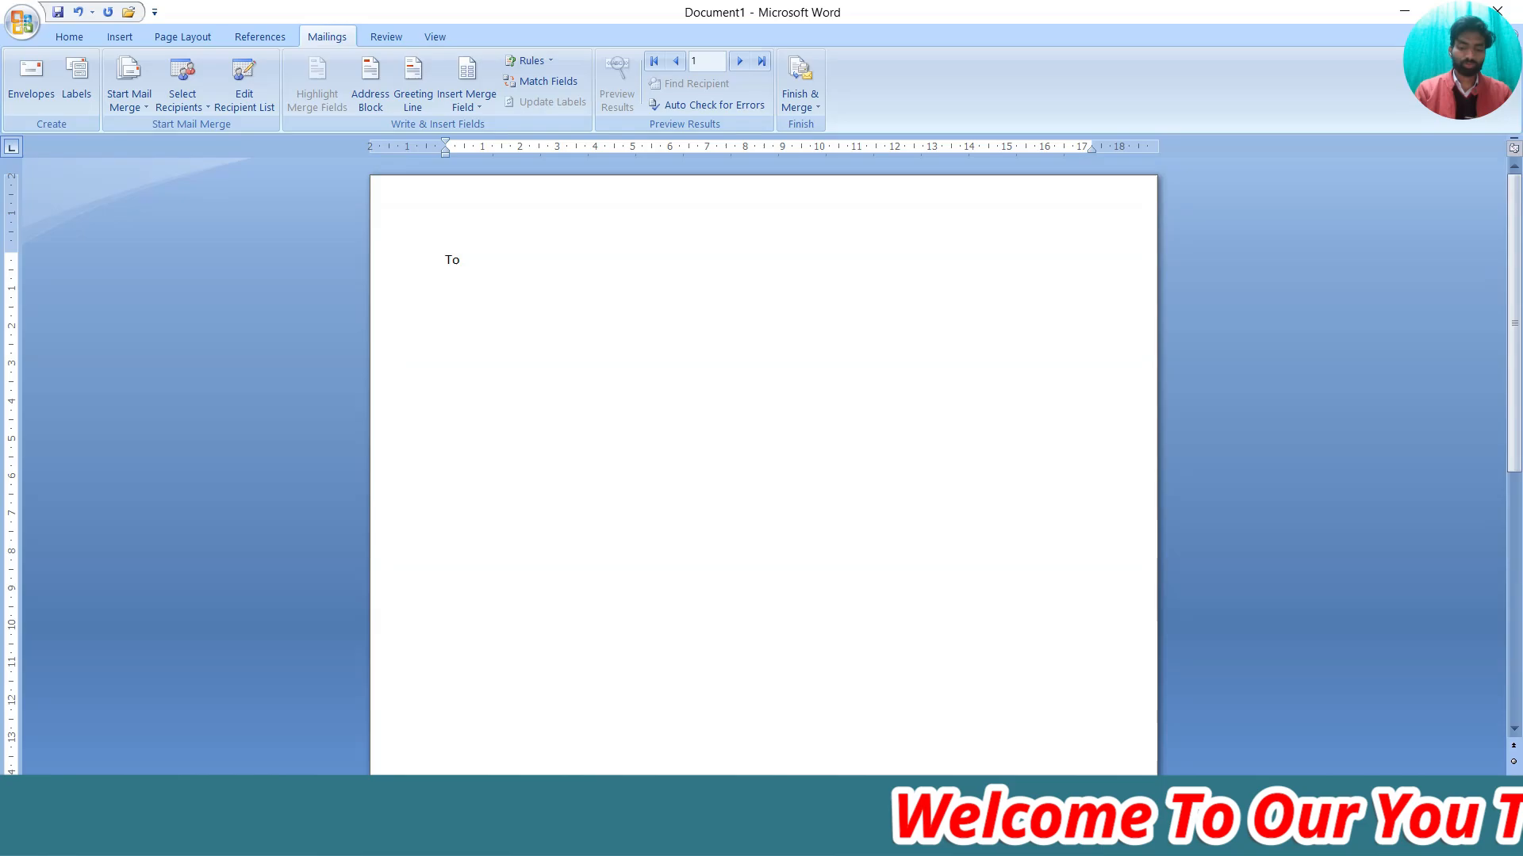
Add a comma after 'To' and insert an «AddressBlock» field with the default name format below
text(,)
key(Return)
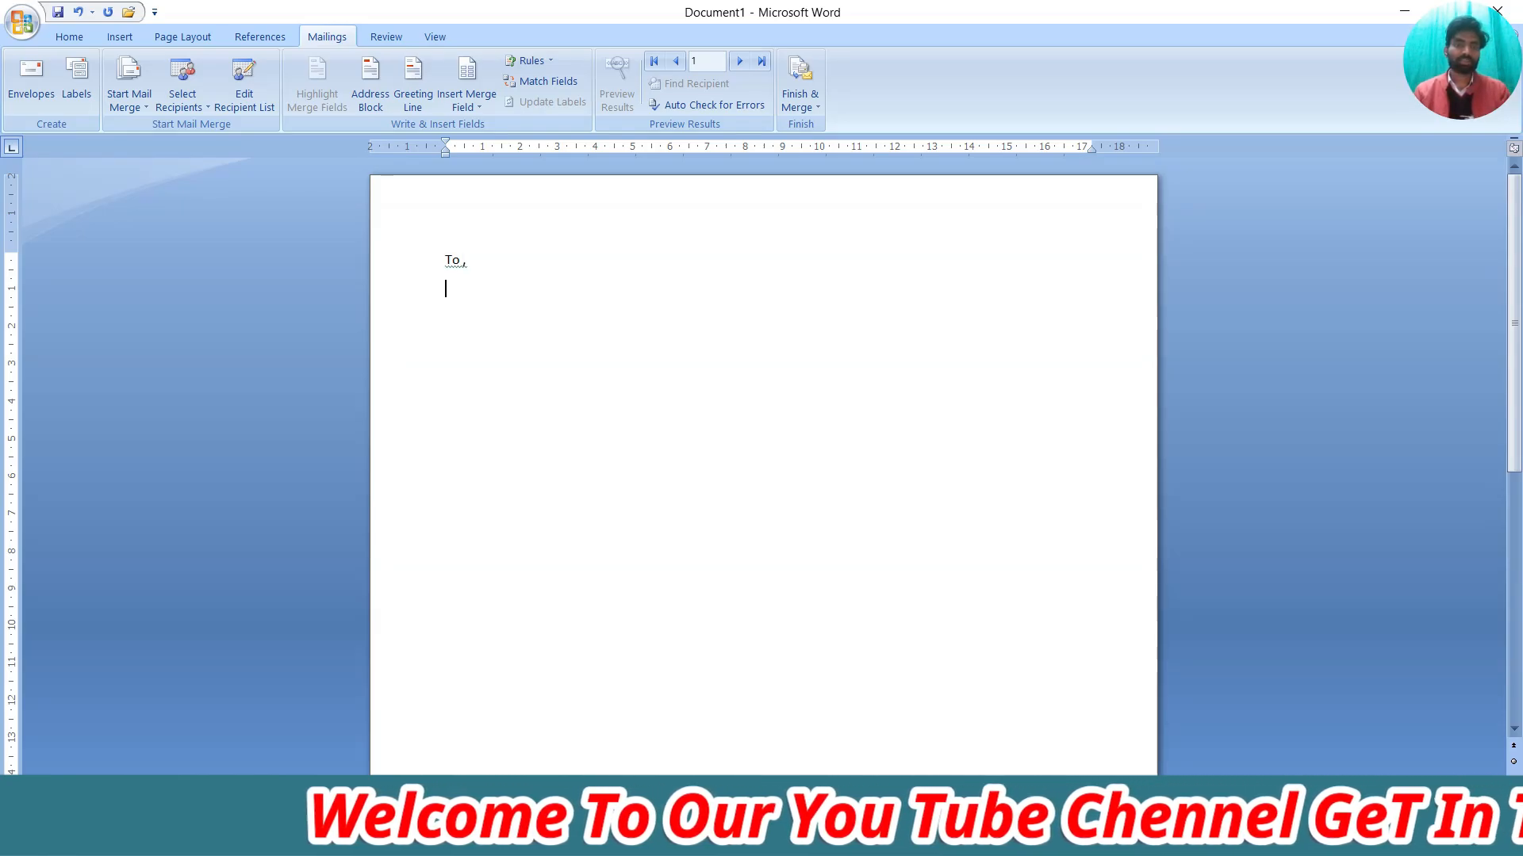
click(366, 95)
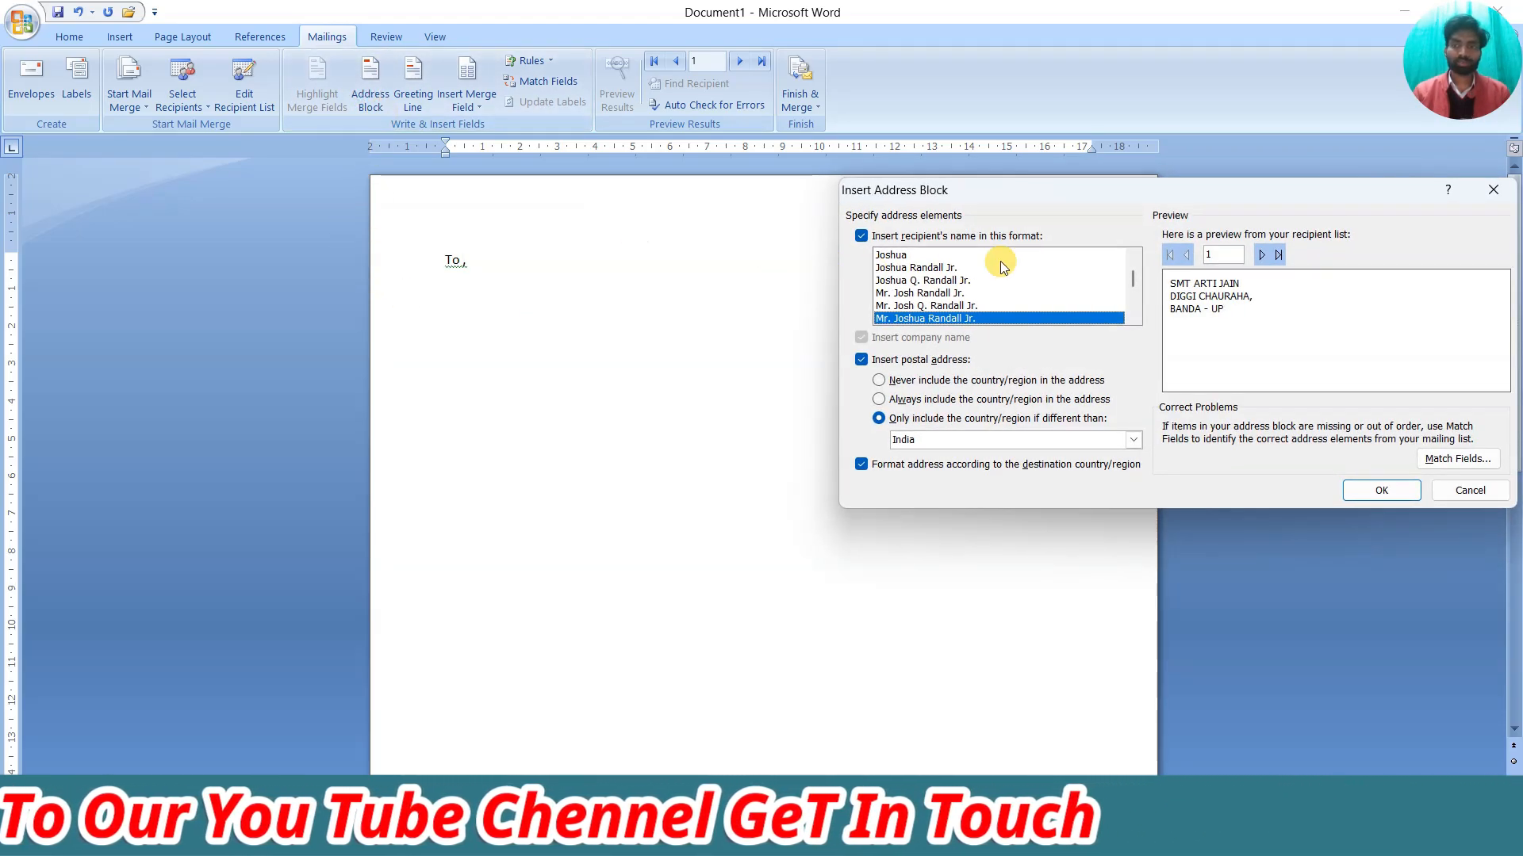
drag(1026, 194, 630, 195)
drag(787, 196, 903, 185)
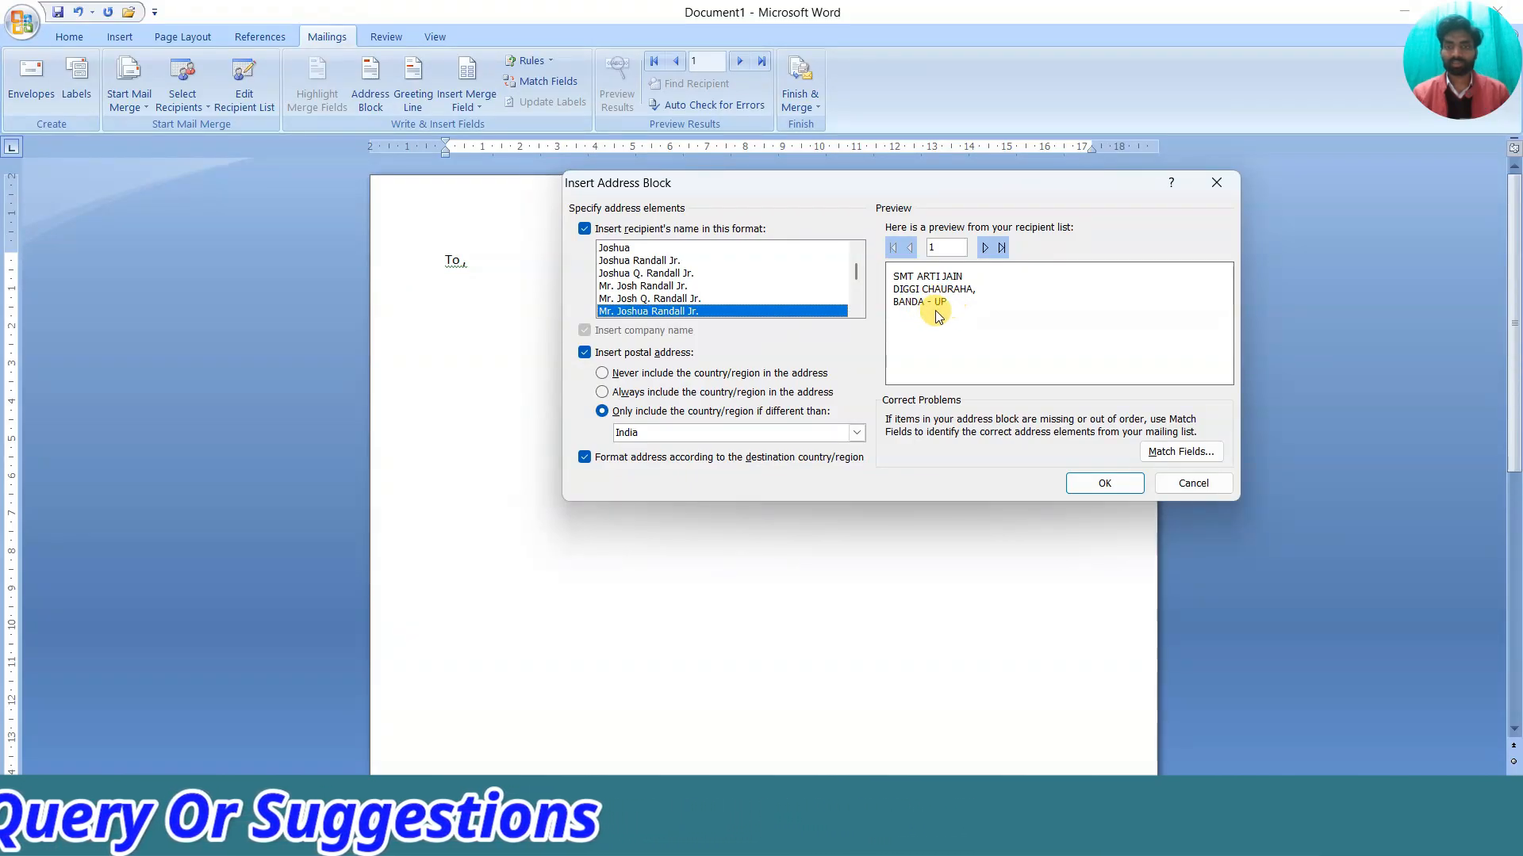
click(1093, 485)
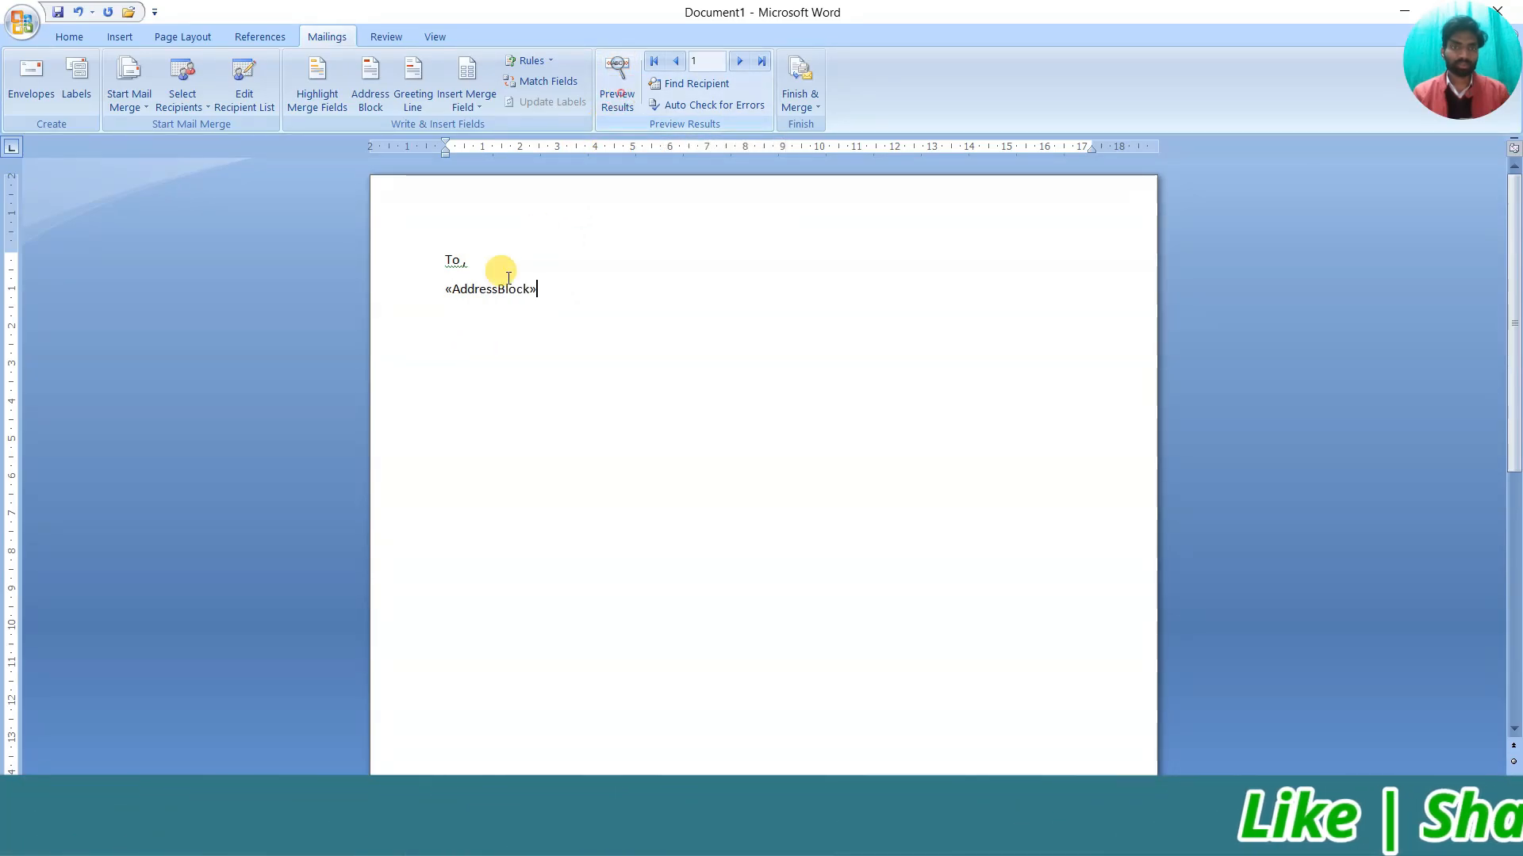
Turn off Preview Results and insert Pin_Code, Country_or_Region, Email_Address and Mob_No fields on separate lines
click(624, 83)
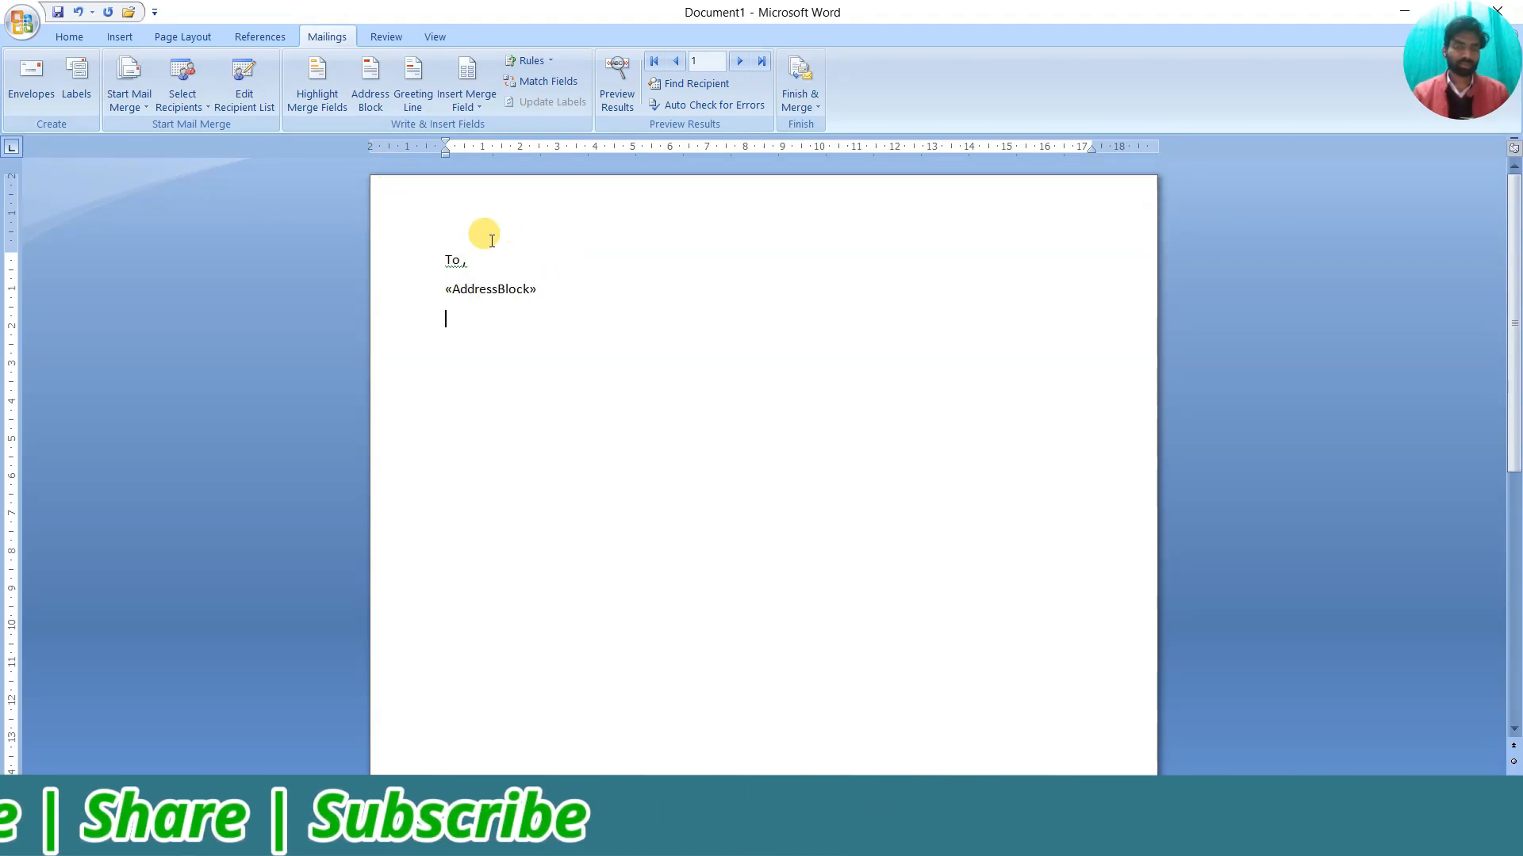
click(477, 115)
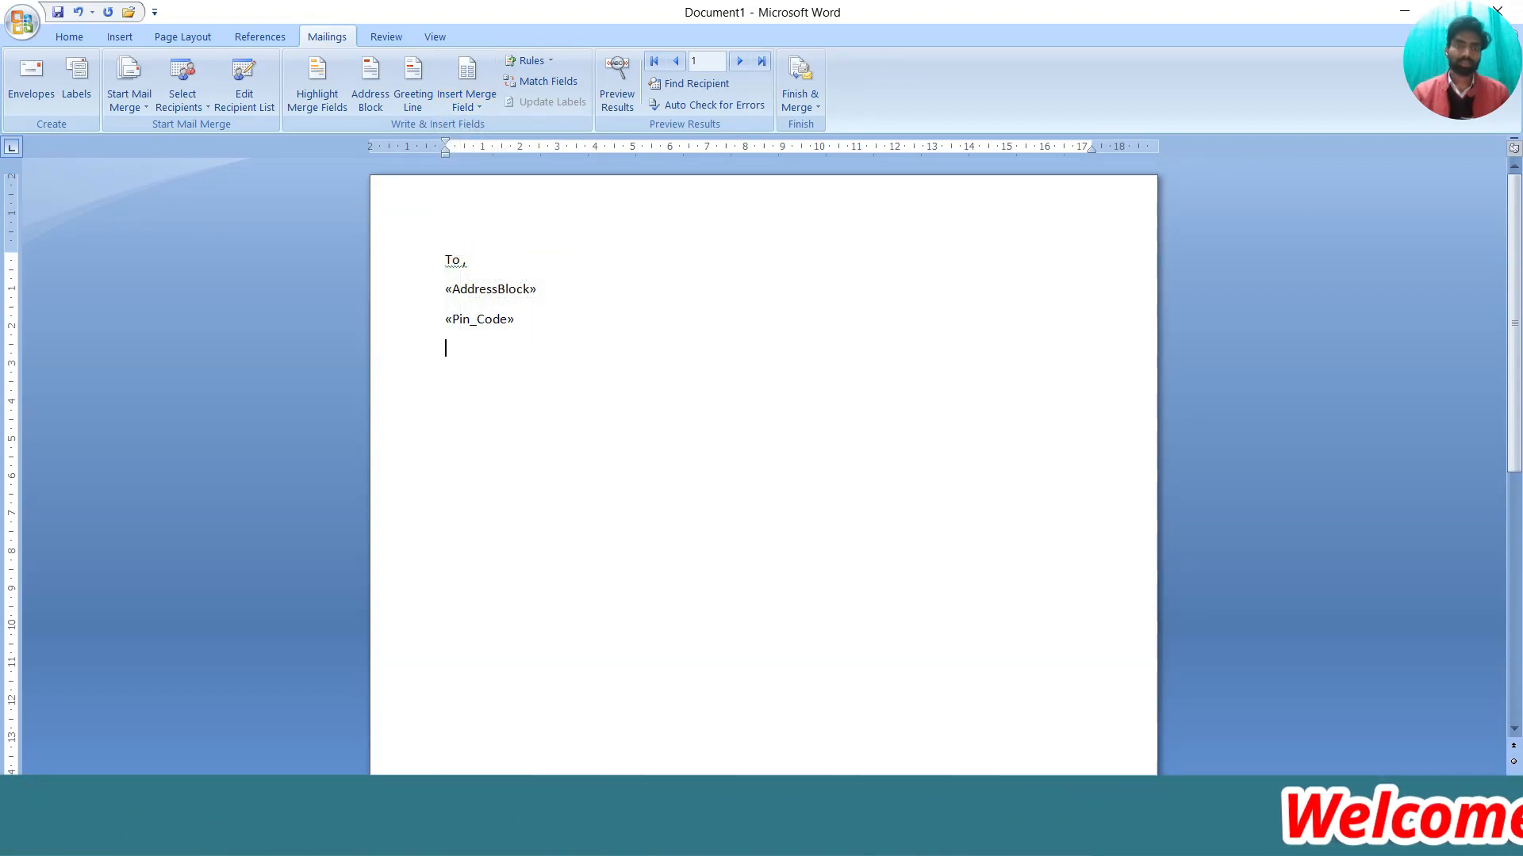
click(480, 107)
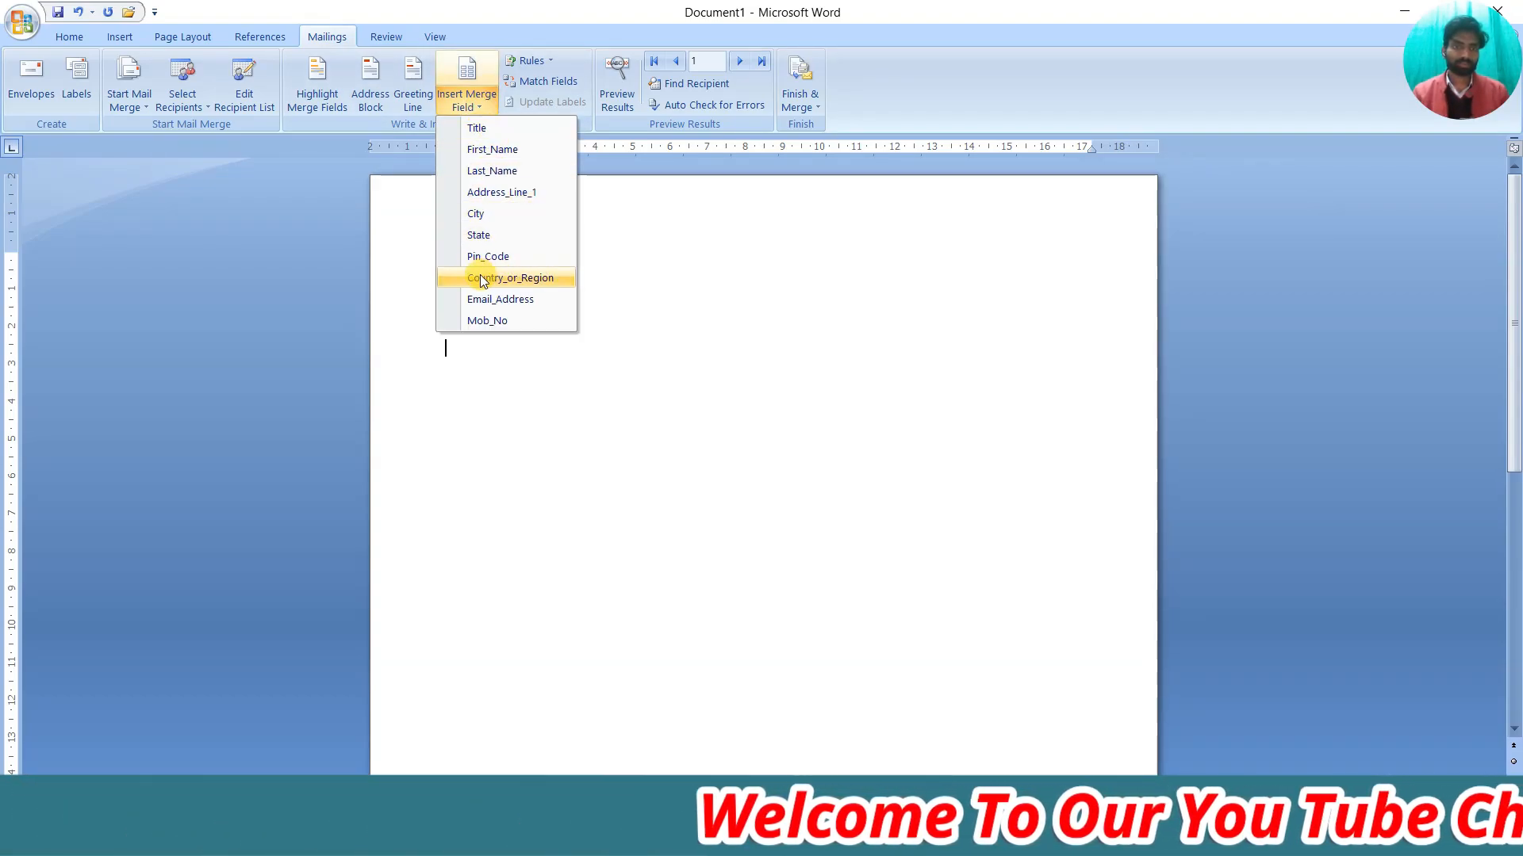
click(501, 278)
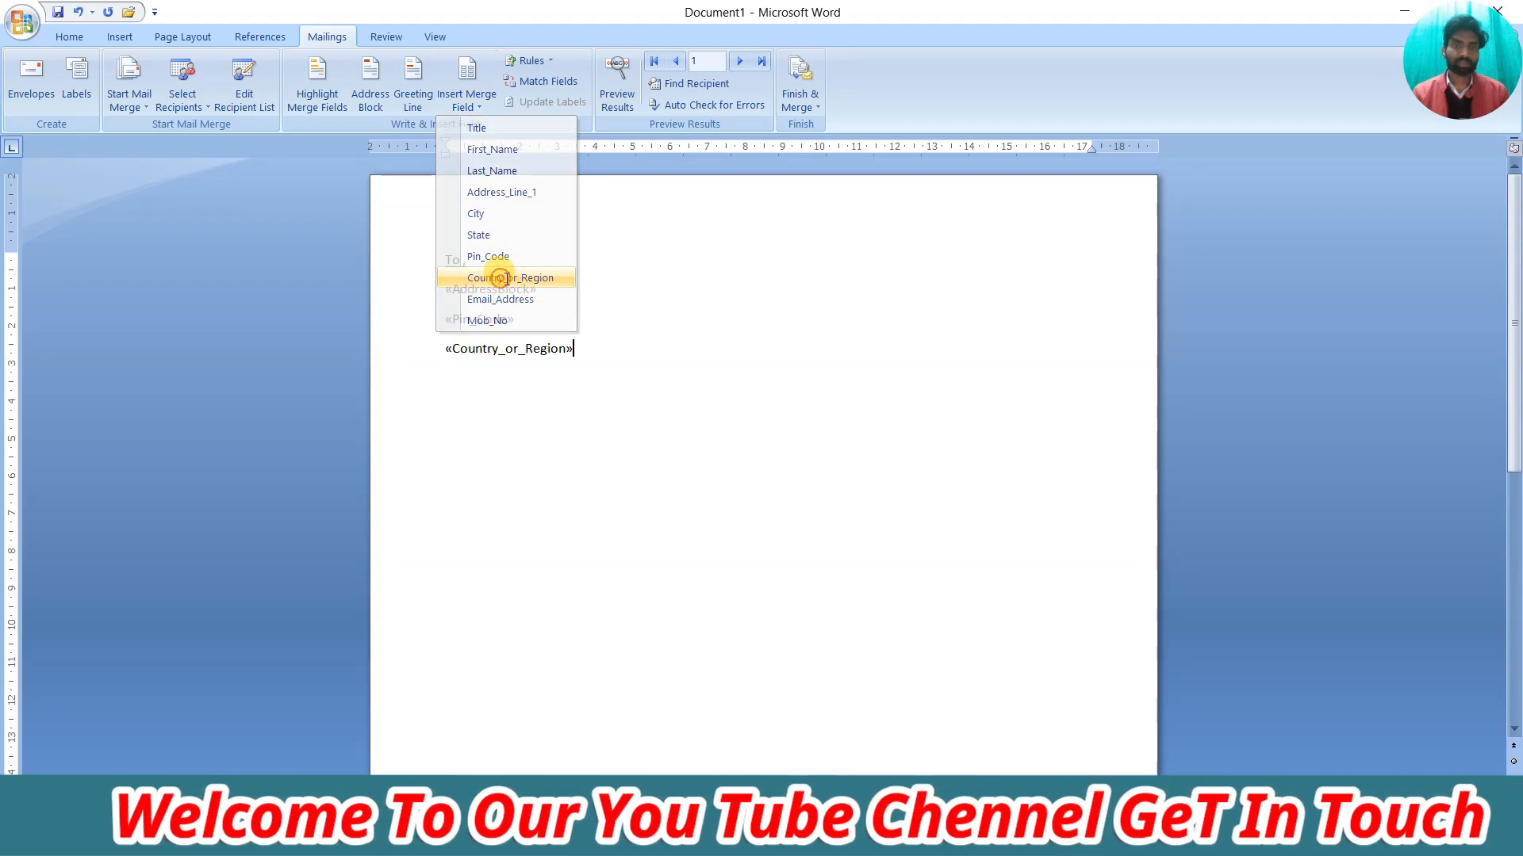
key(Return)
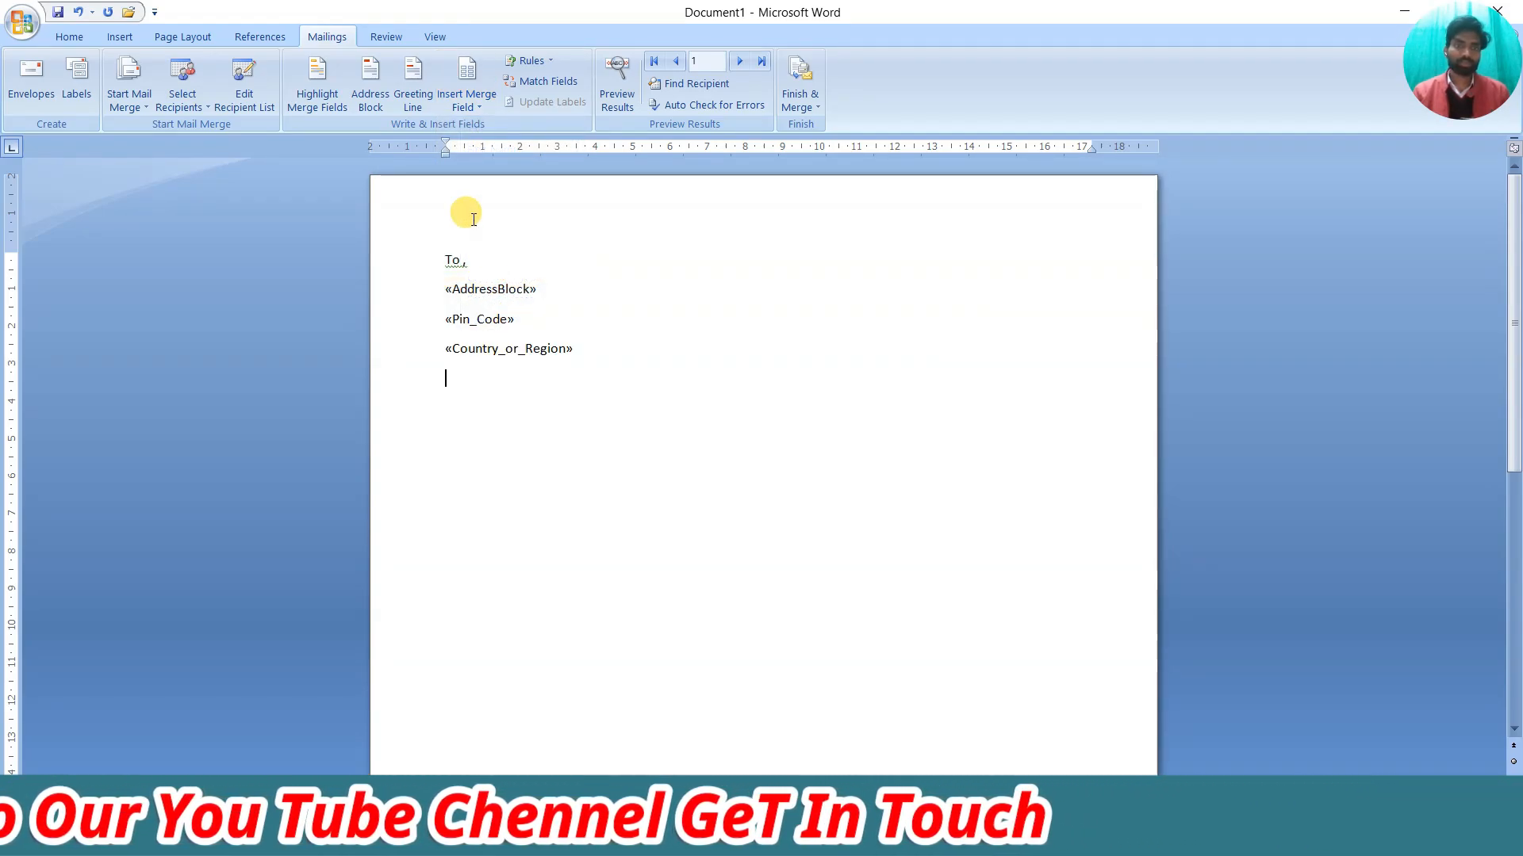
click(468, 106)
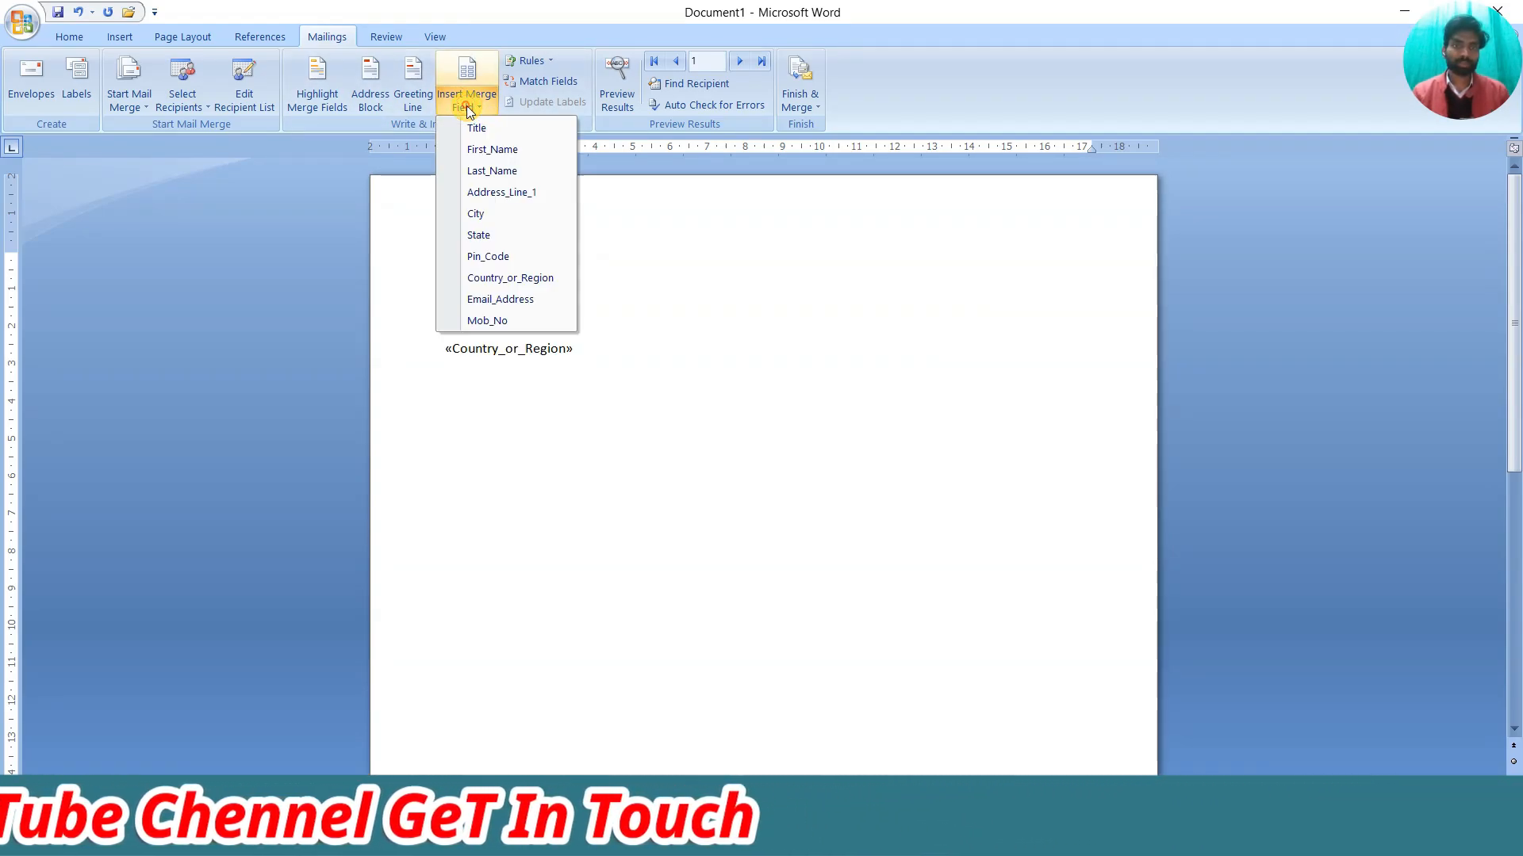
click(522, 300)
key(Return)
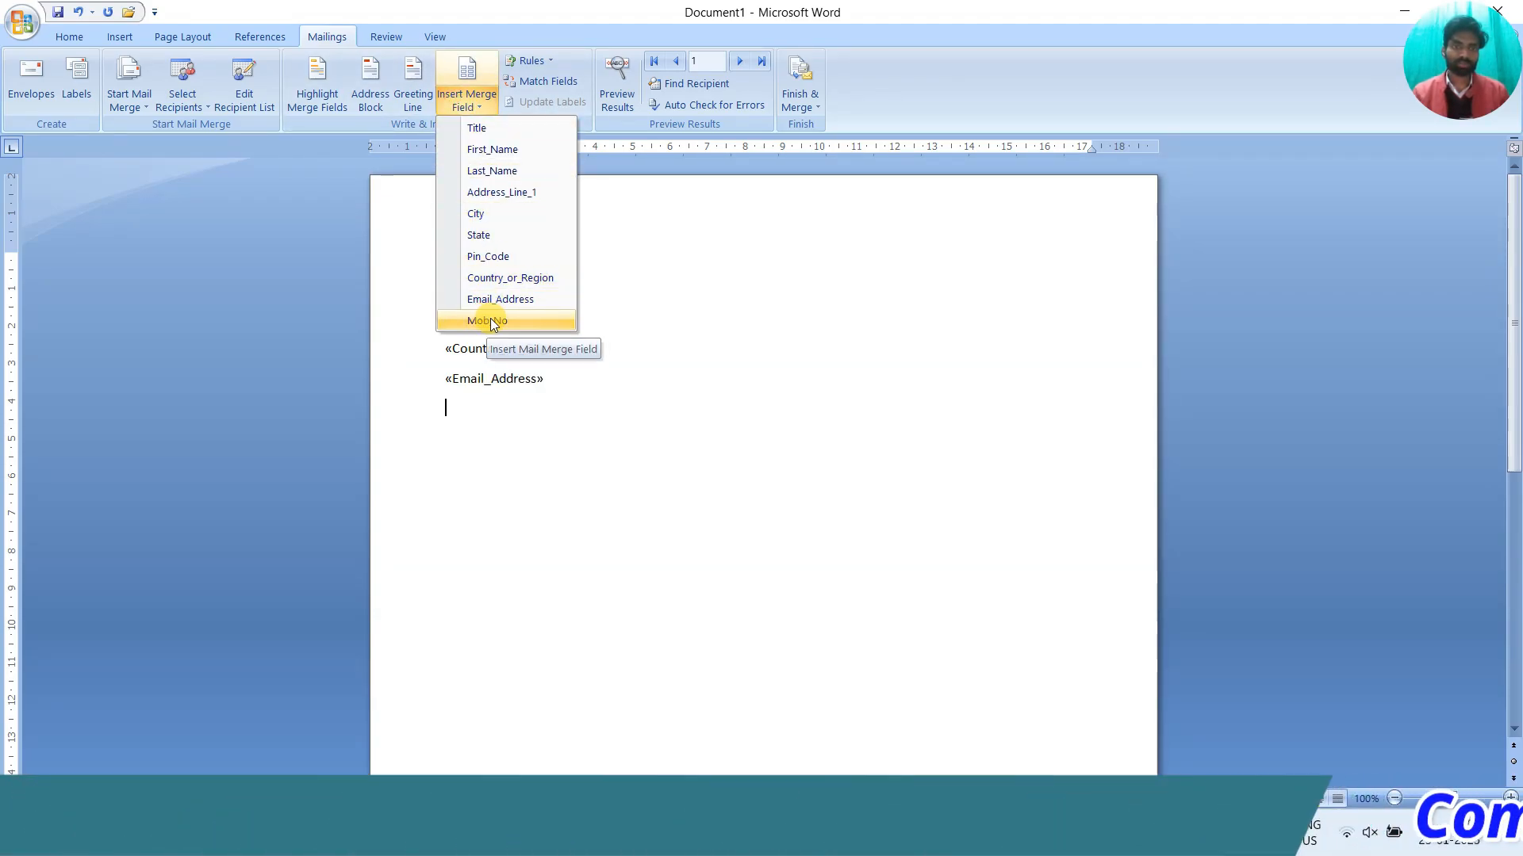
click(492, 320)
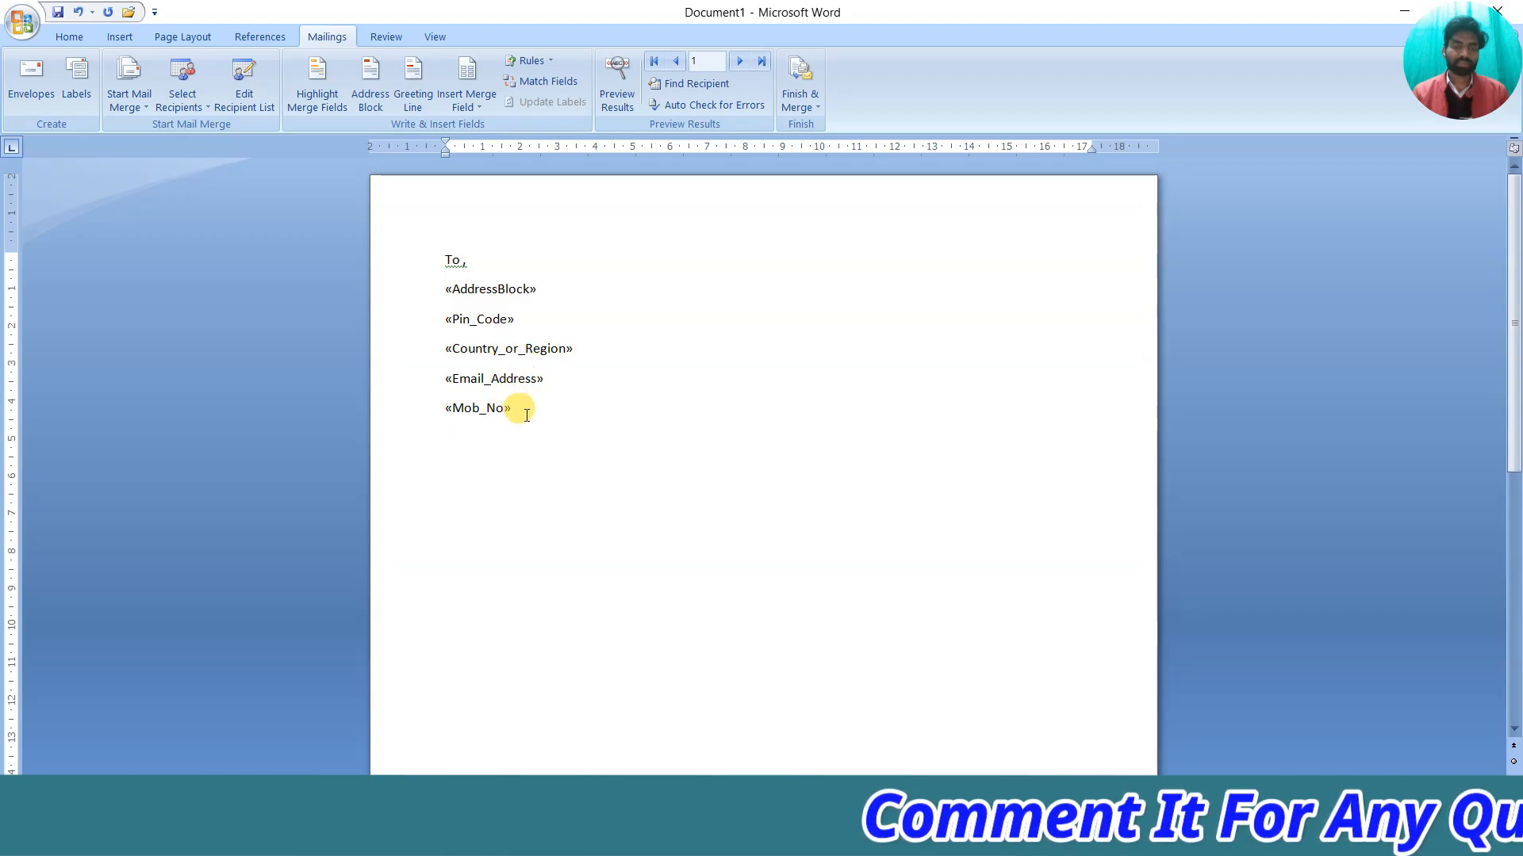
key(Return)
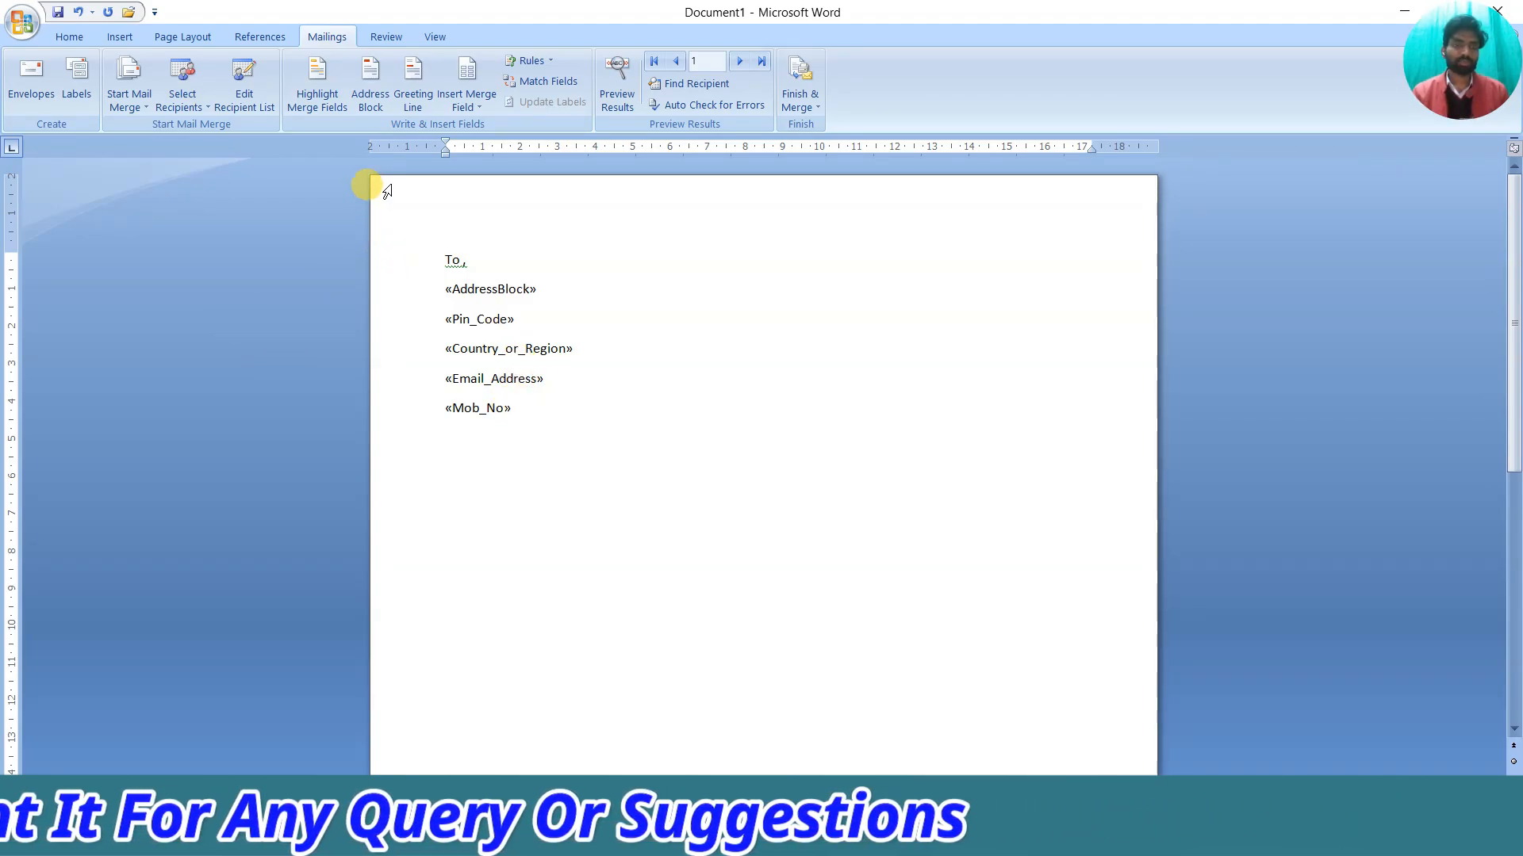
Insert a «GreetingLine» in 'Mr. Joshua Randall Jr.' format and start a new line below
click(412, 103)
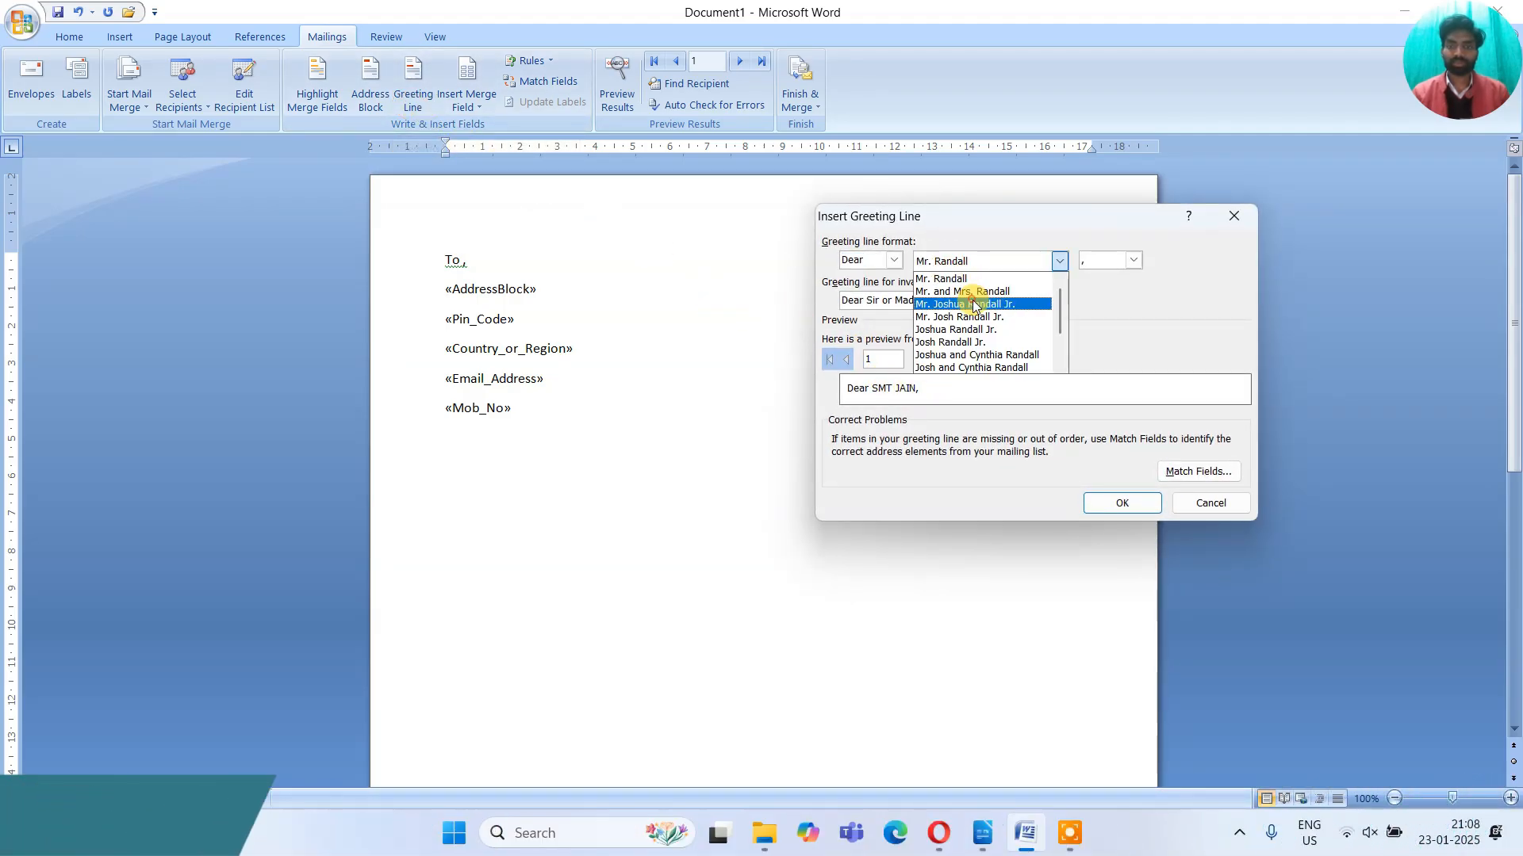
click(974, 305)
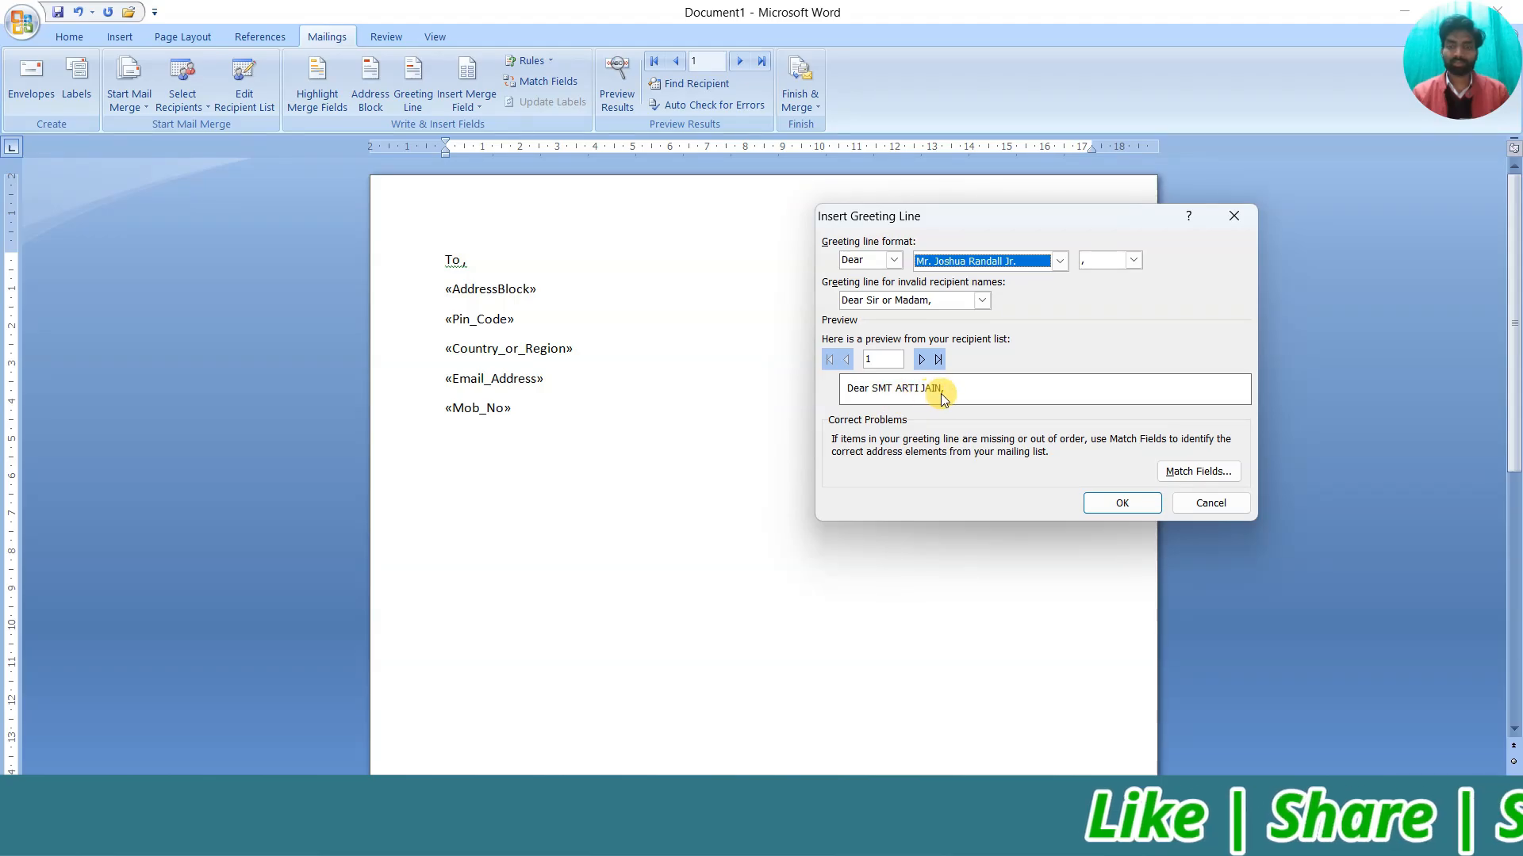
click(1122, 502)
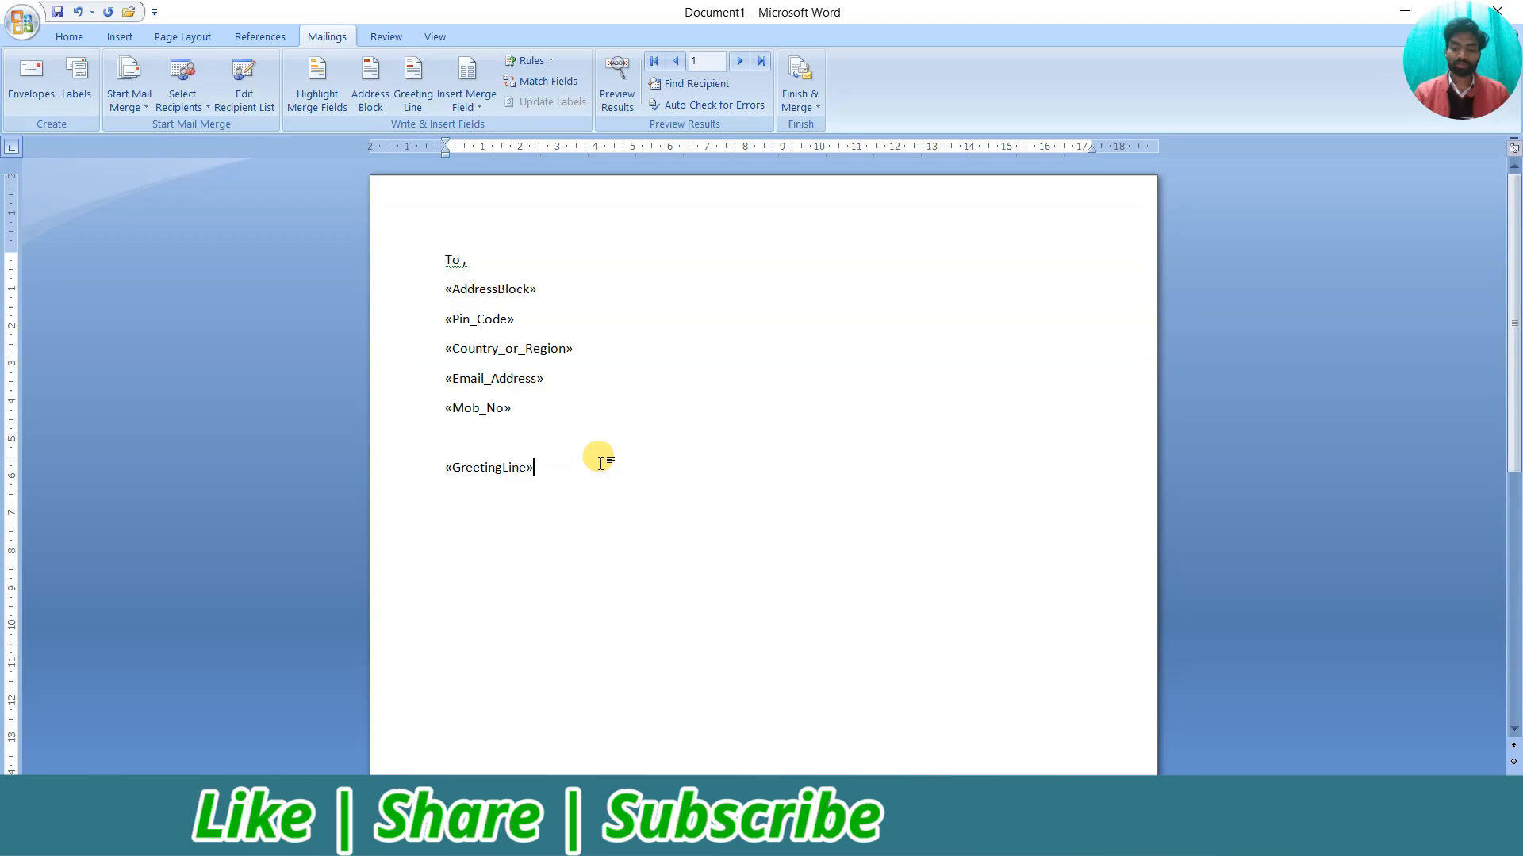
key(Return)
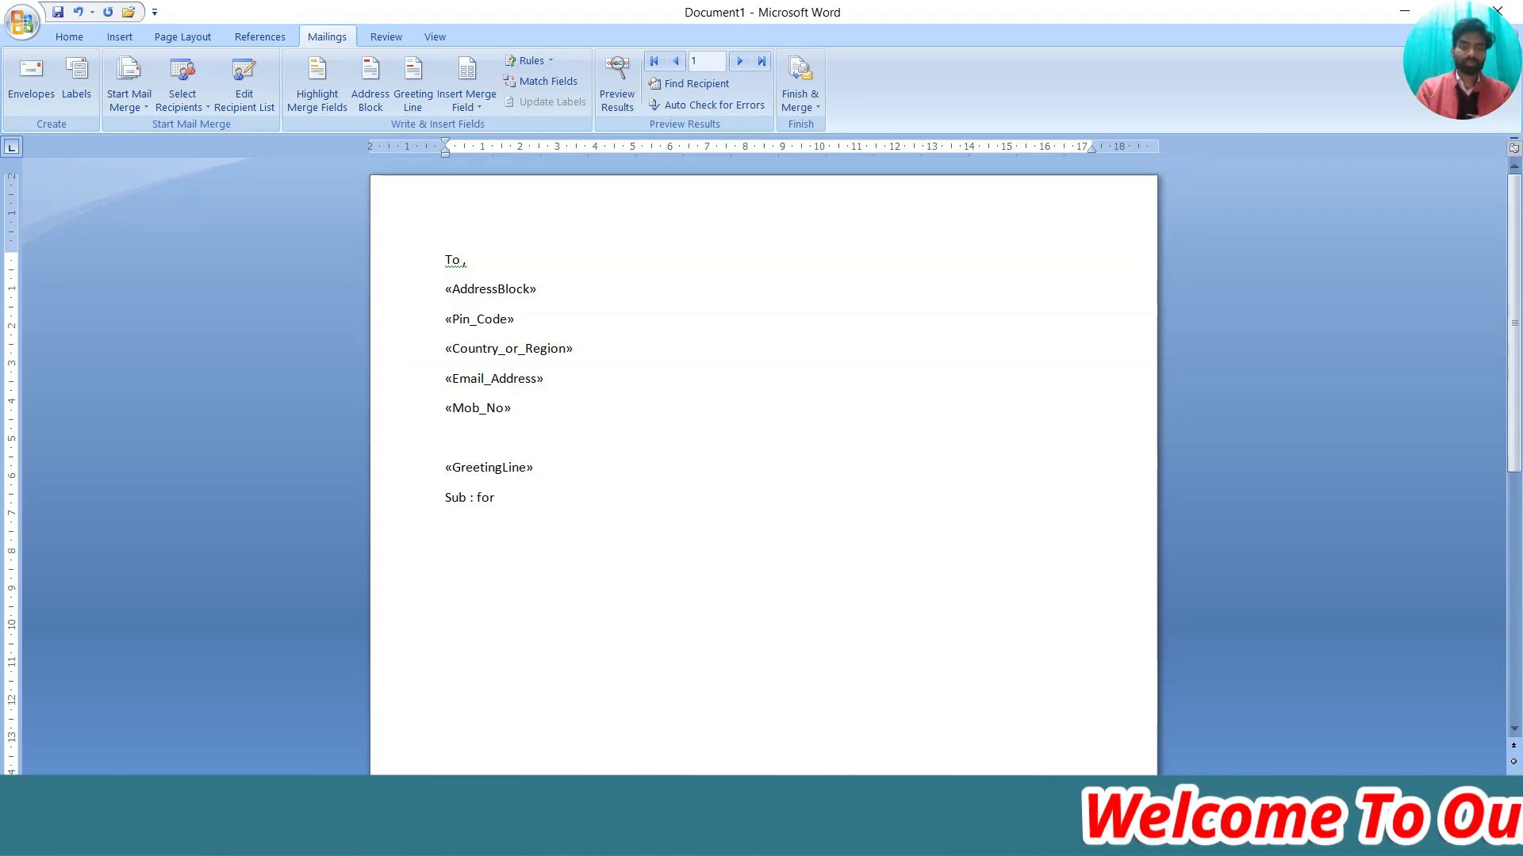
Change the subject to 'Sub : For Invitation' and insert sample body paragraphs with =rand()
key(BackSpace)
key(BackSpace)
key(BackSpace)
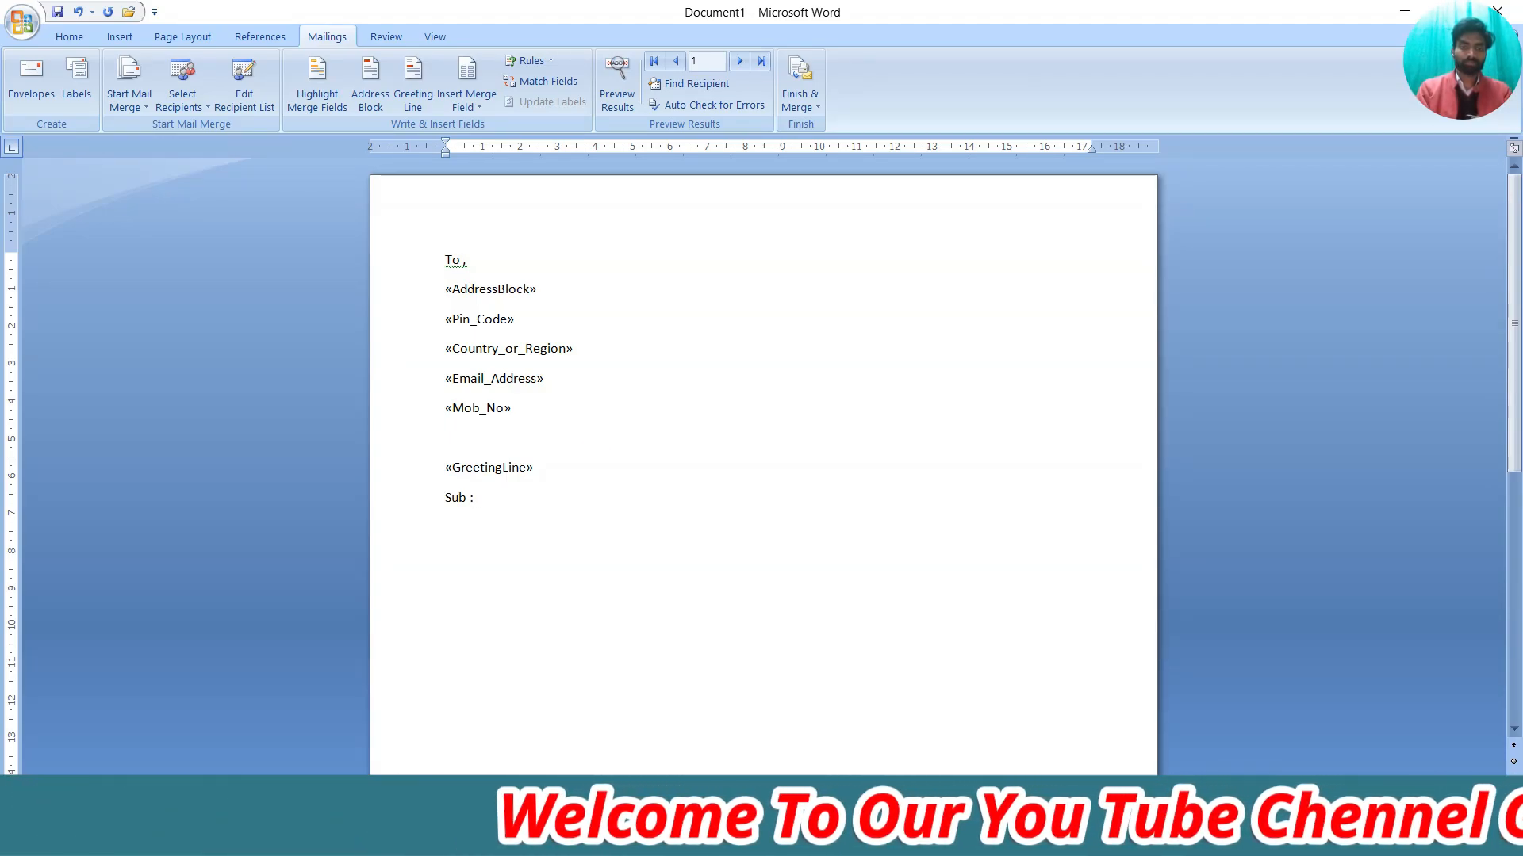
text(For)
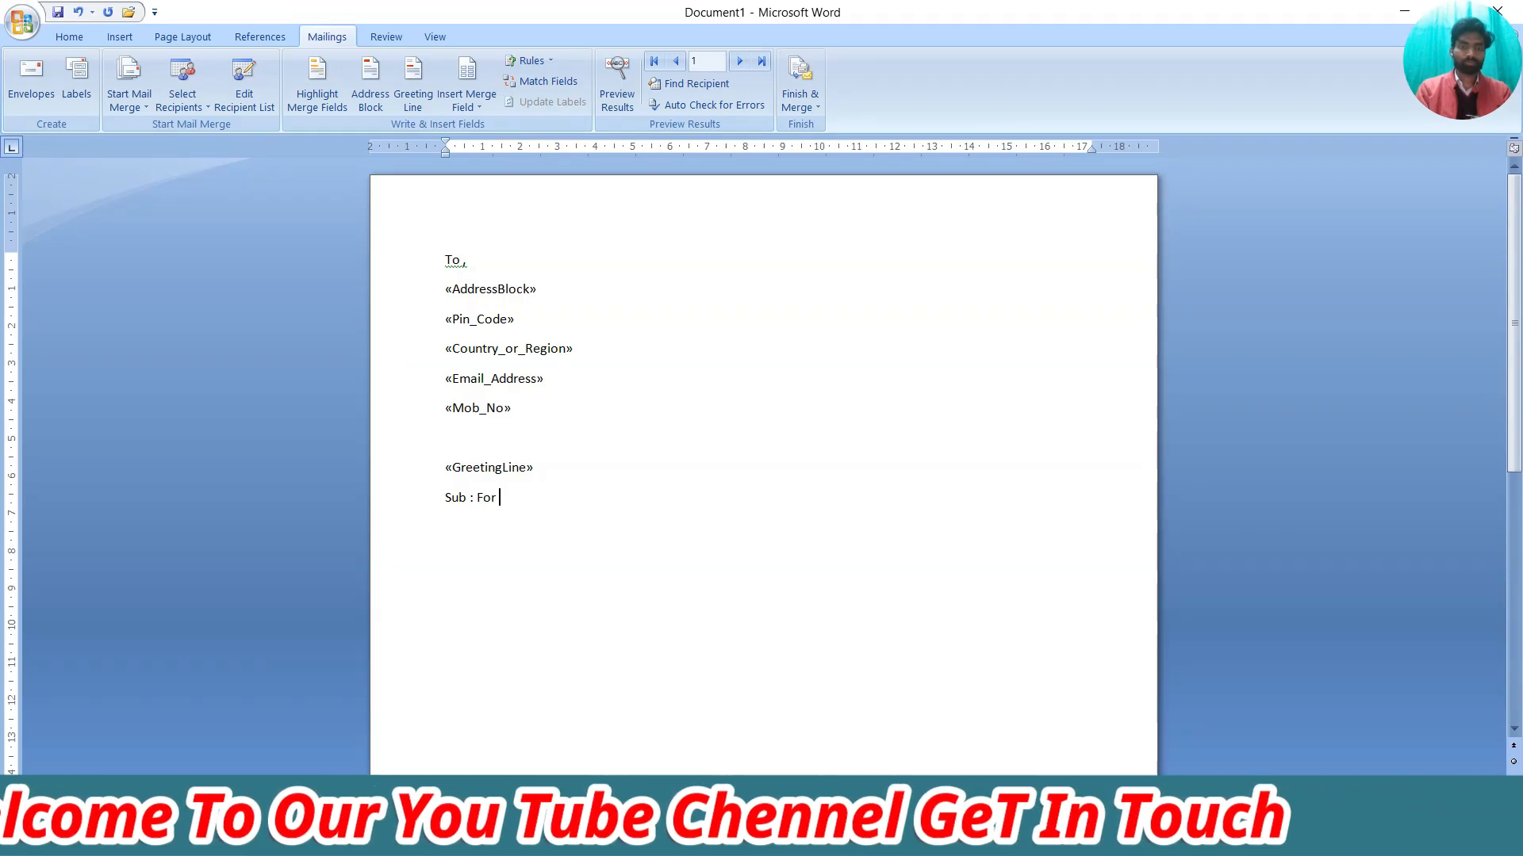
text( Invitation)
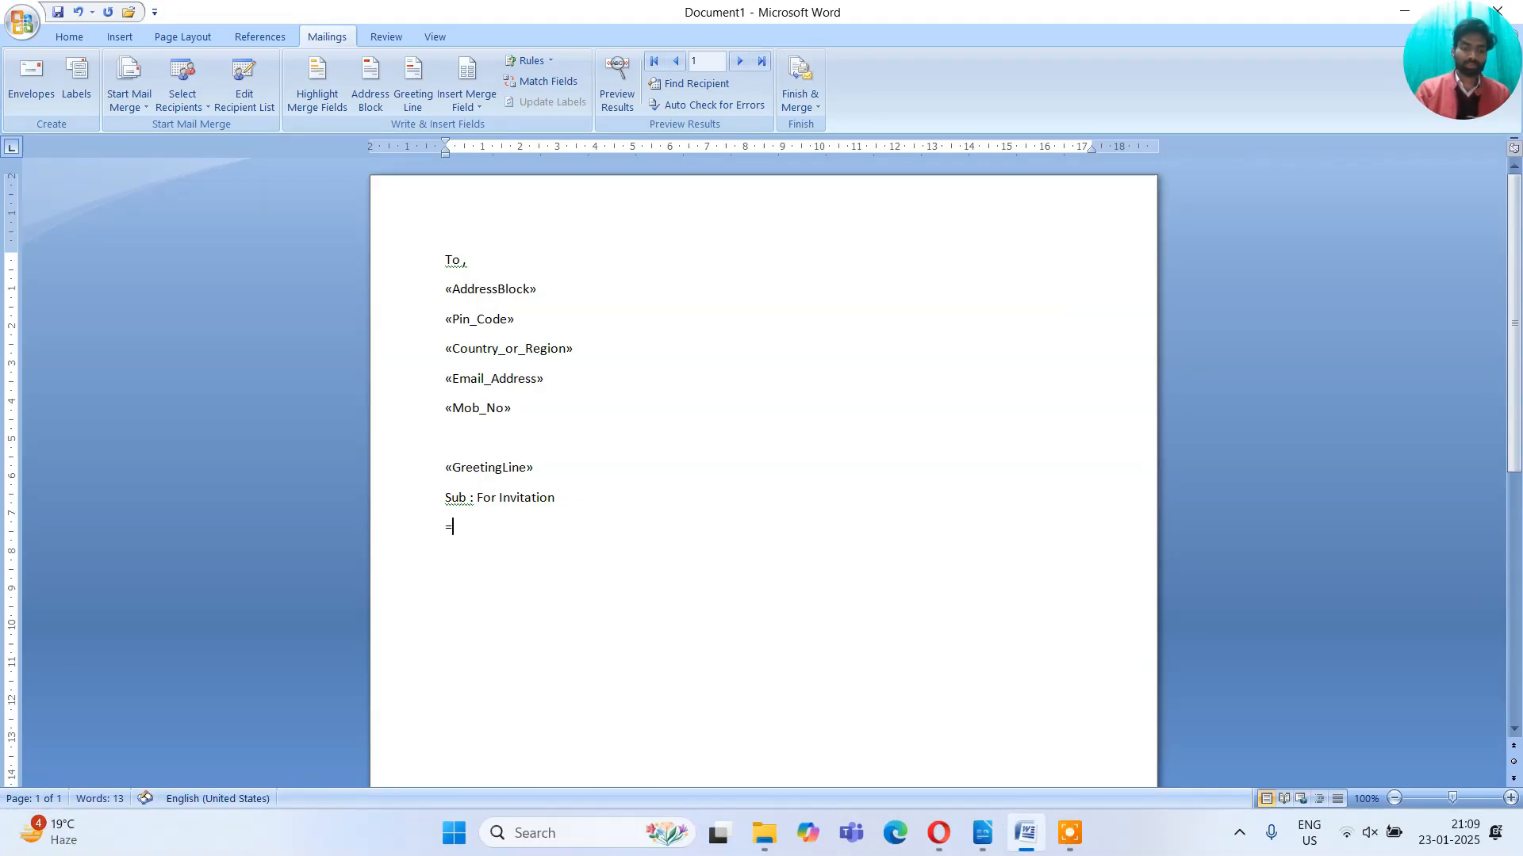
text(and)
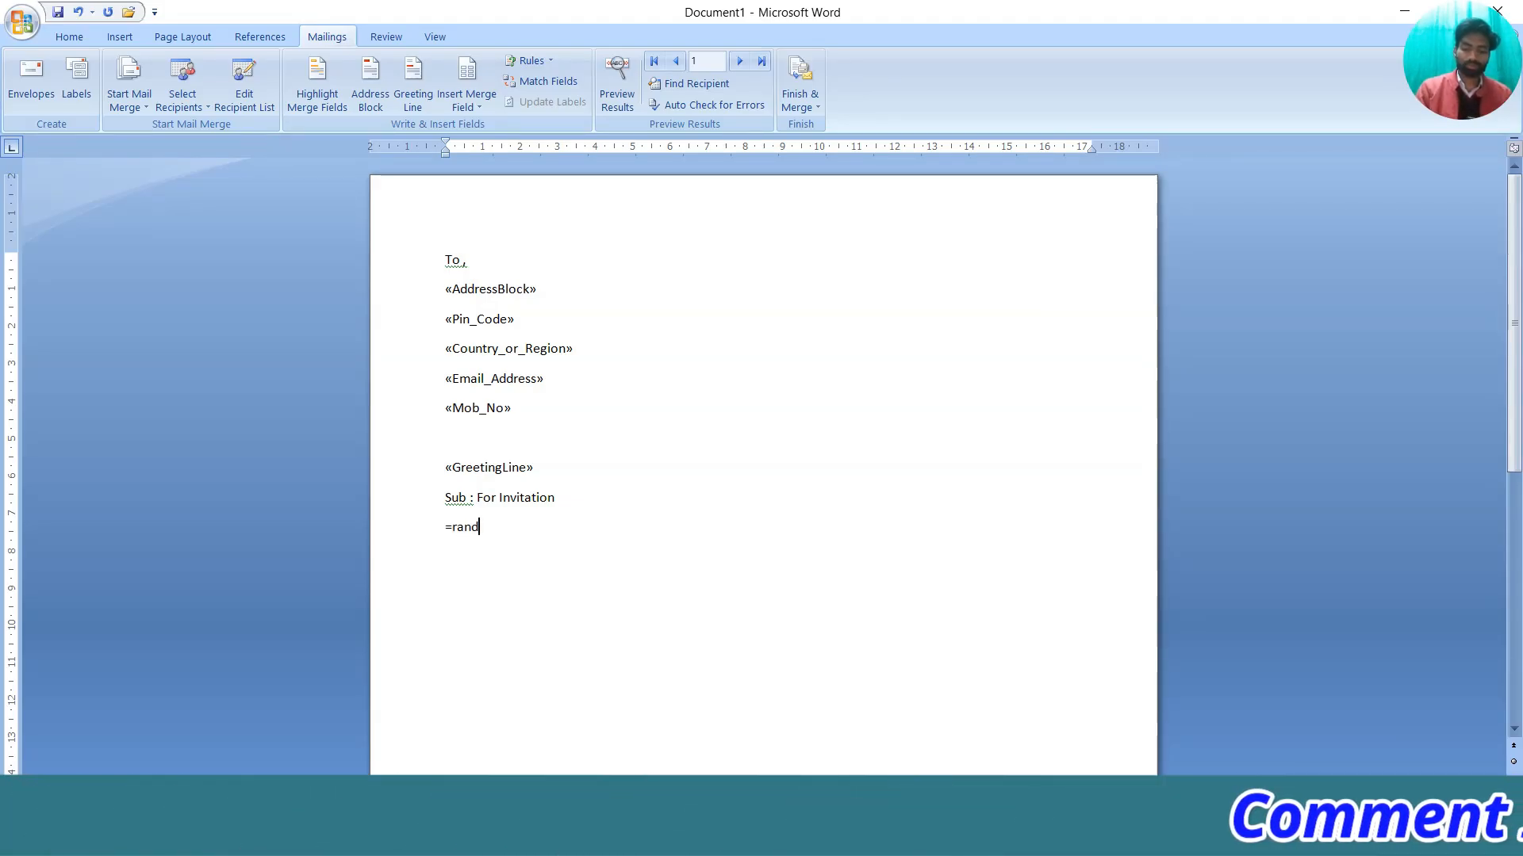
text(())
key(Return)
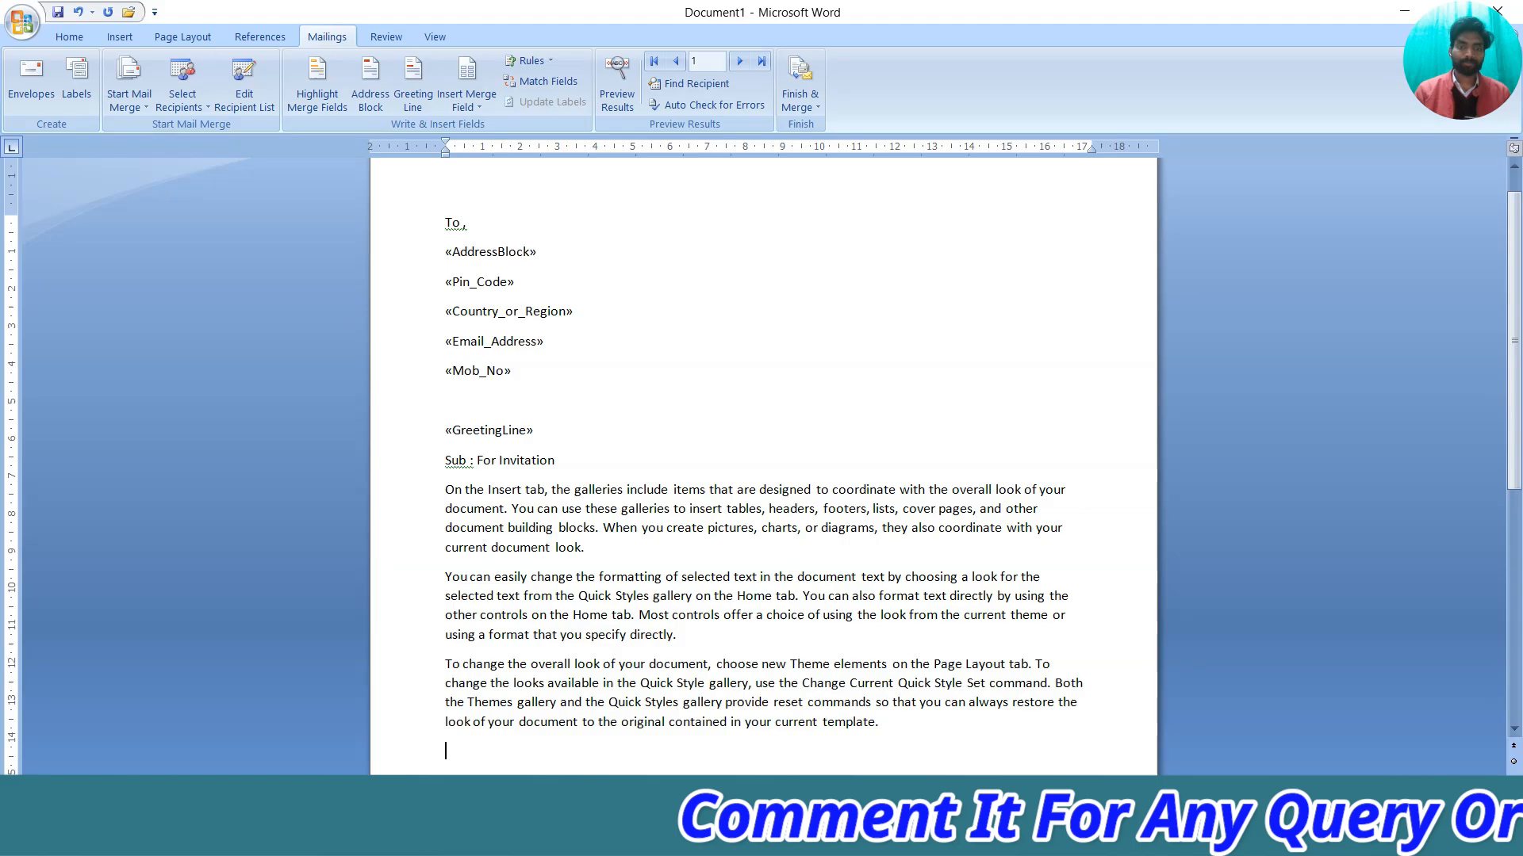
scroll(639, 514, down, 5)
scroll(639, 514, up, 4)
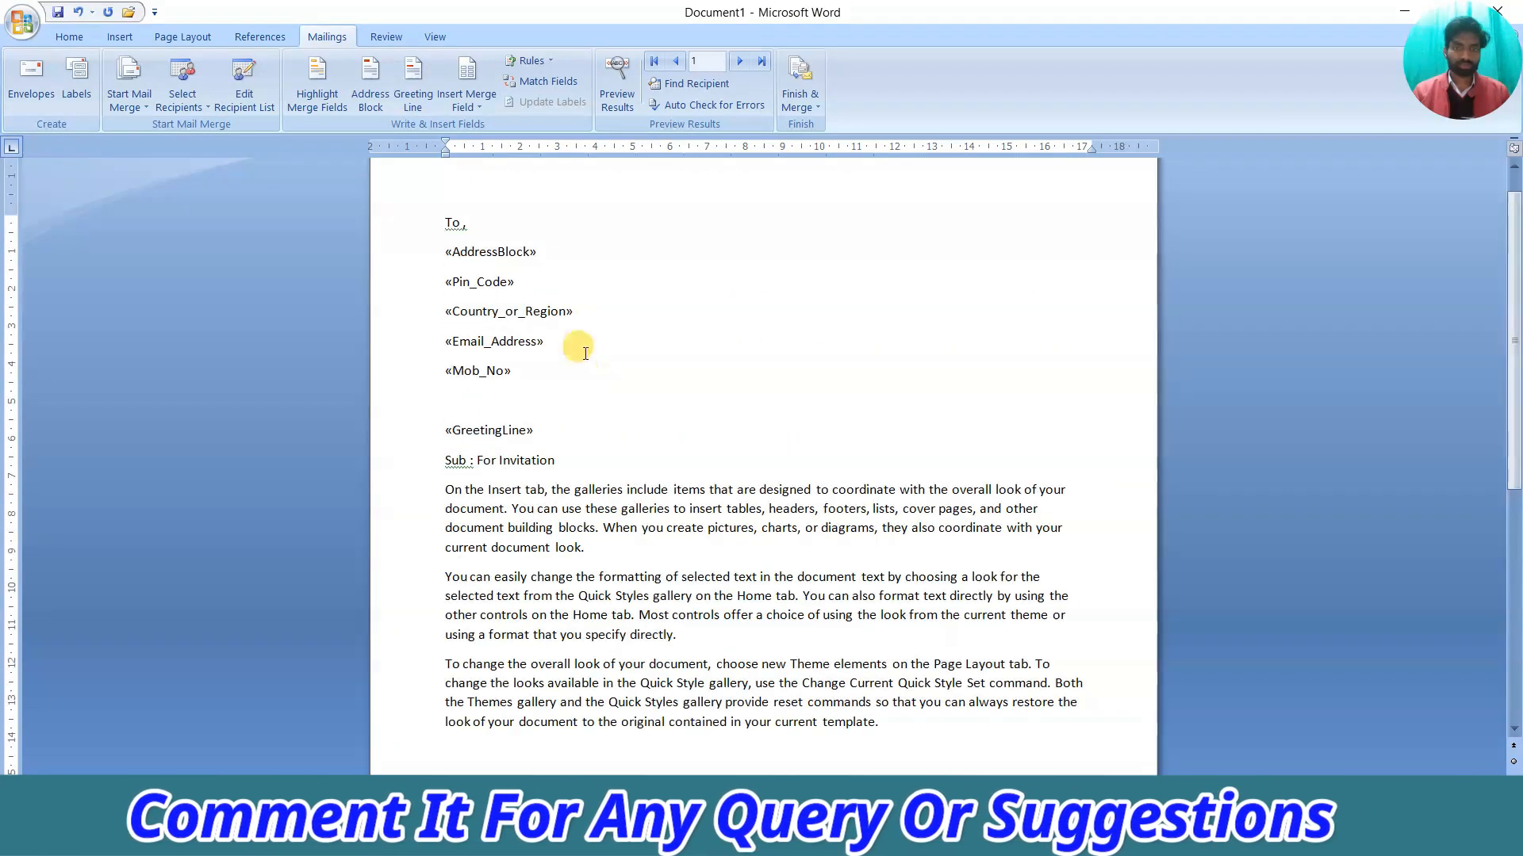
scroll(639, 514, down, 3)
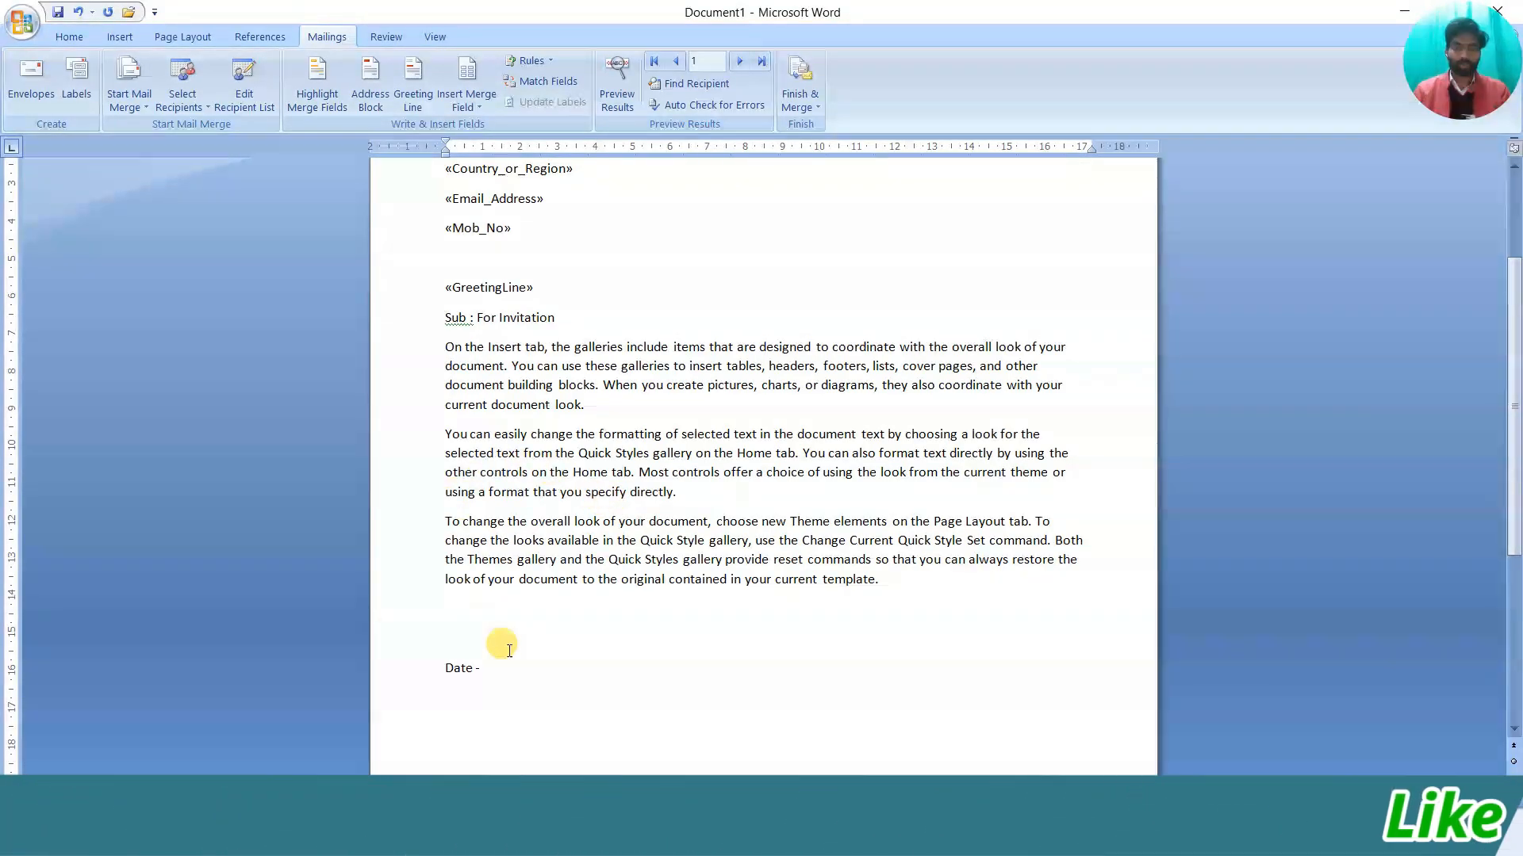
scroll(520, 658, down, 3)
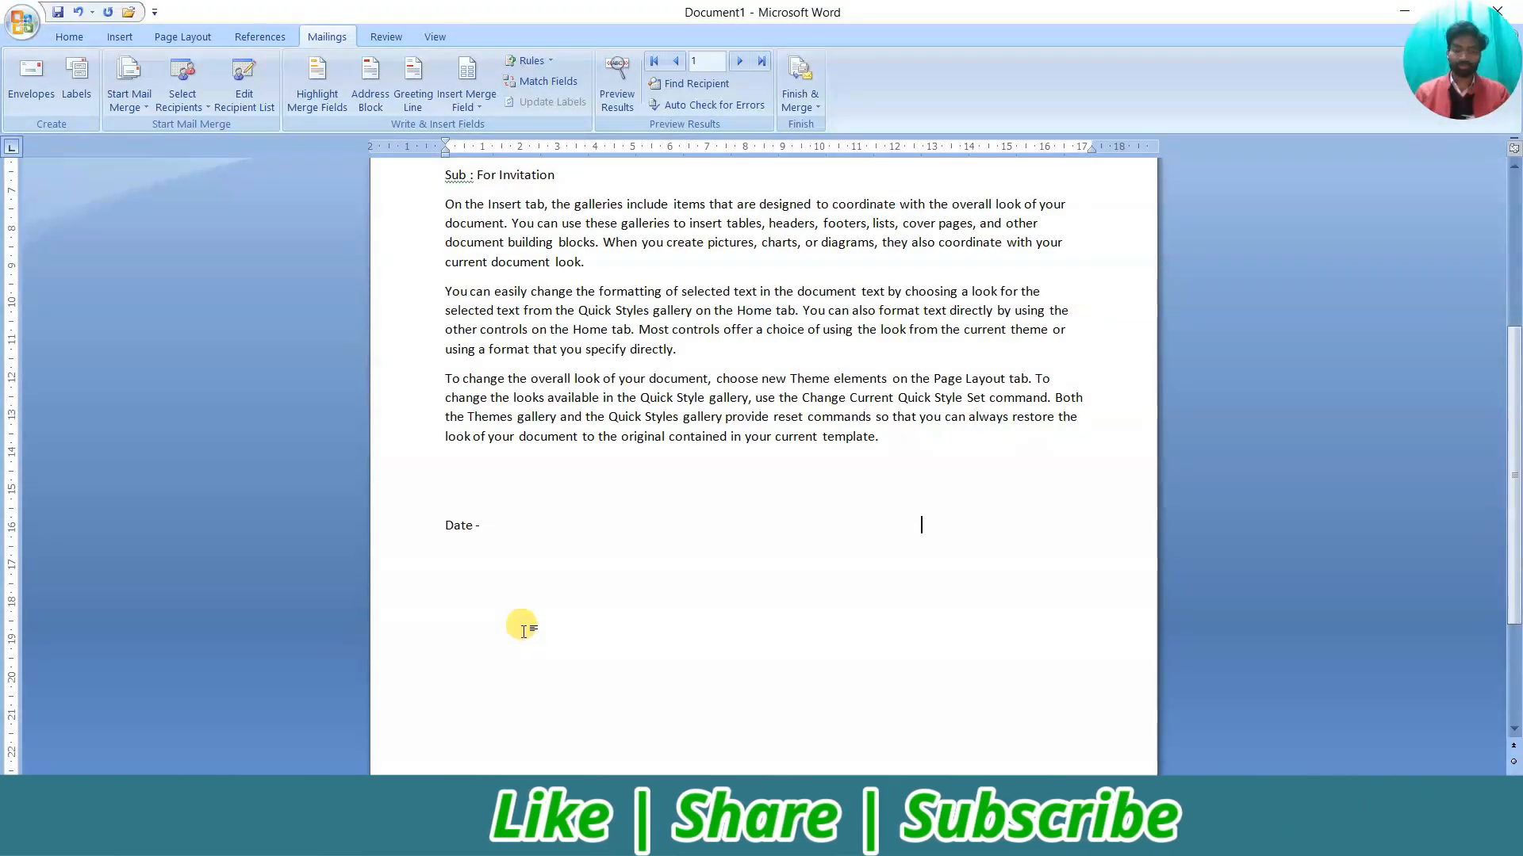
Add 'With Regards' tabbed to the right end of the 'Date -' closing line
key(Tab)
key(Tab)
key(Tab)
key(Tab)
key(Tab)
key(Tab)
key(Tab)
key(Tab)
key(Tab)
key(Tab)
text(With )
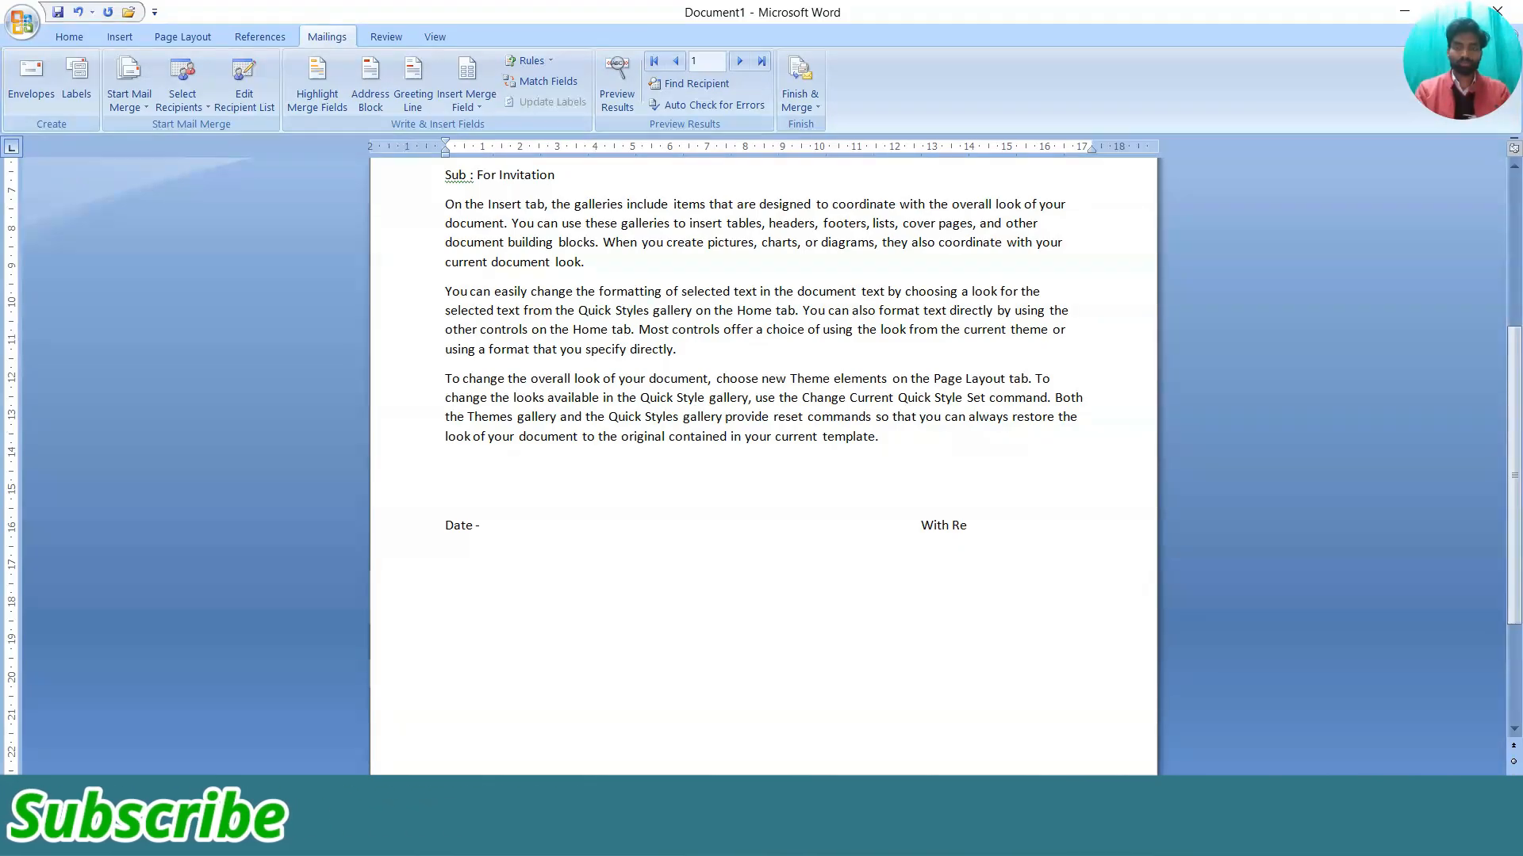
text(Regards)
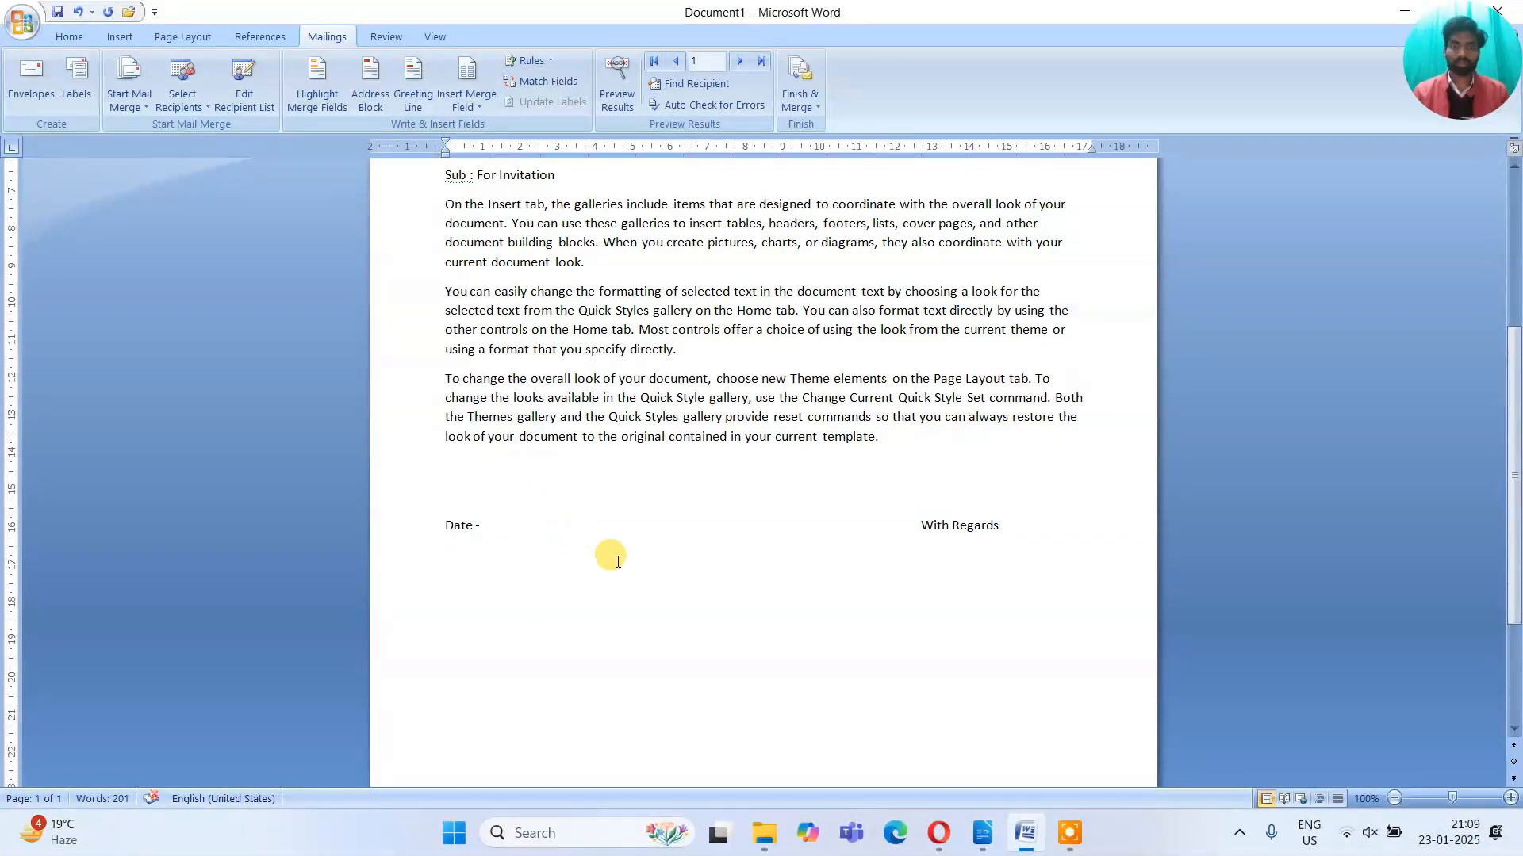
scroll(617, 562, up, 5)
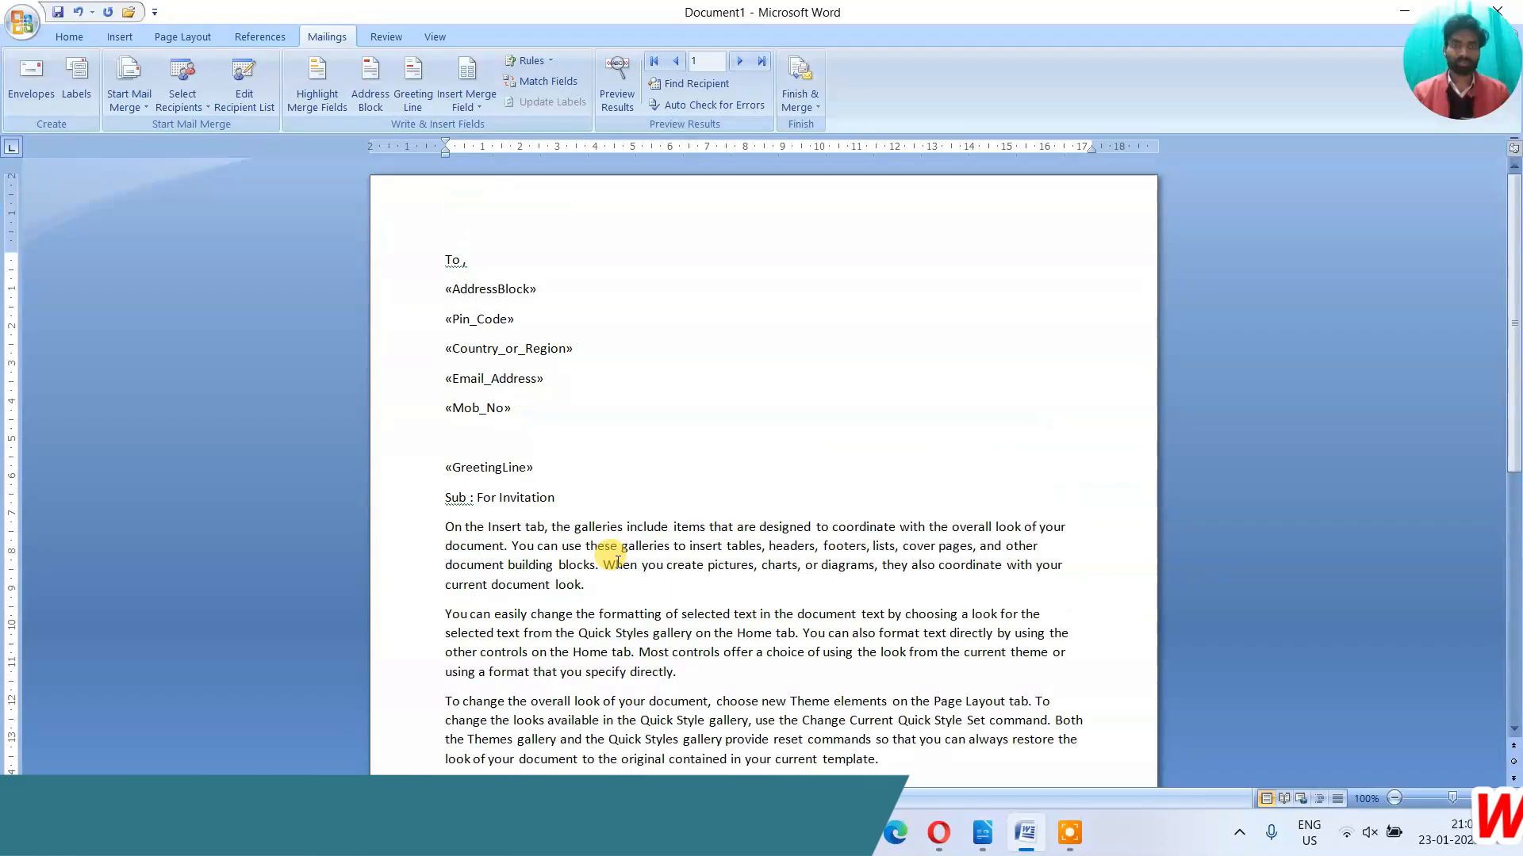
scroll(578, 551, down, 5)
scroll(575, 559, up, 5)
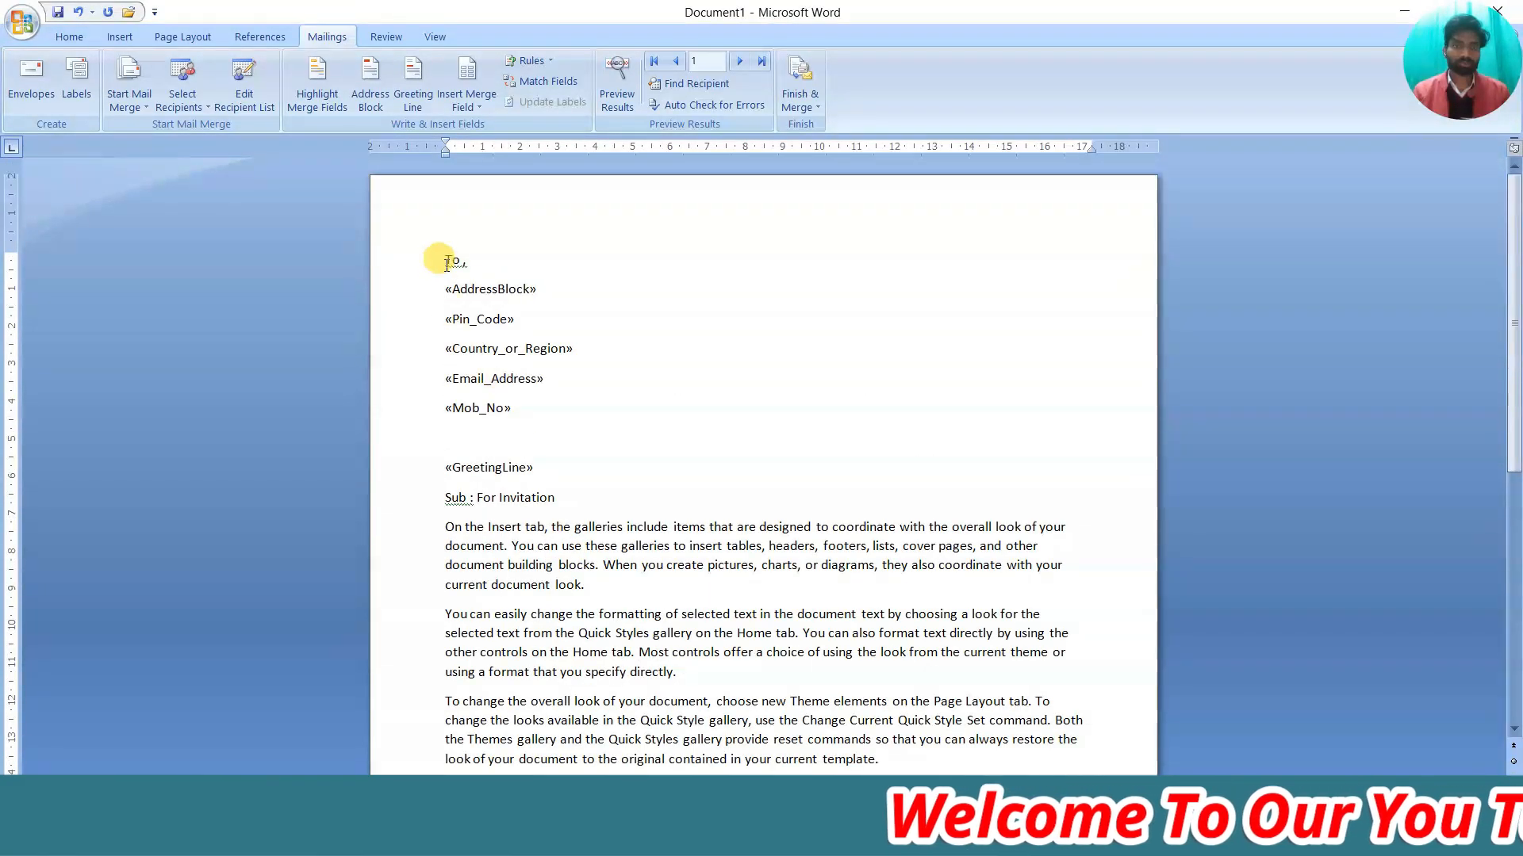
Make the address lines from To through the subject bold at 12 pt
drag(443, 256, 571, 492)
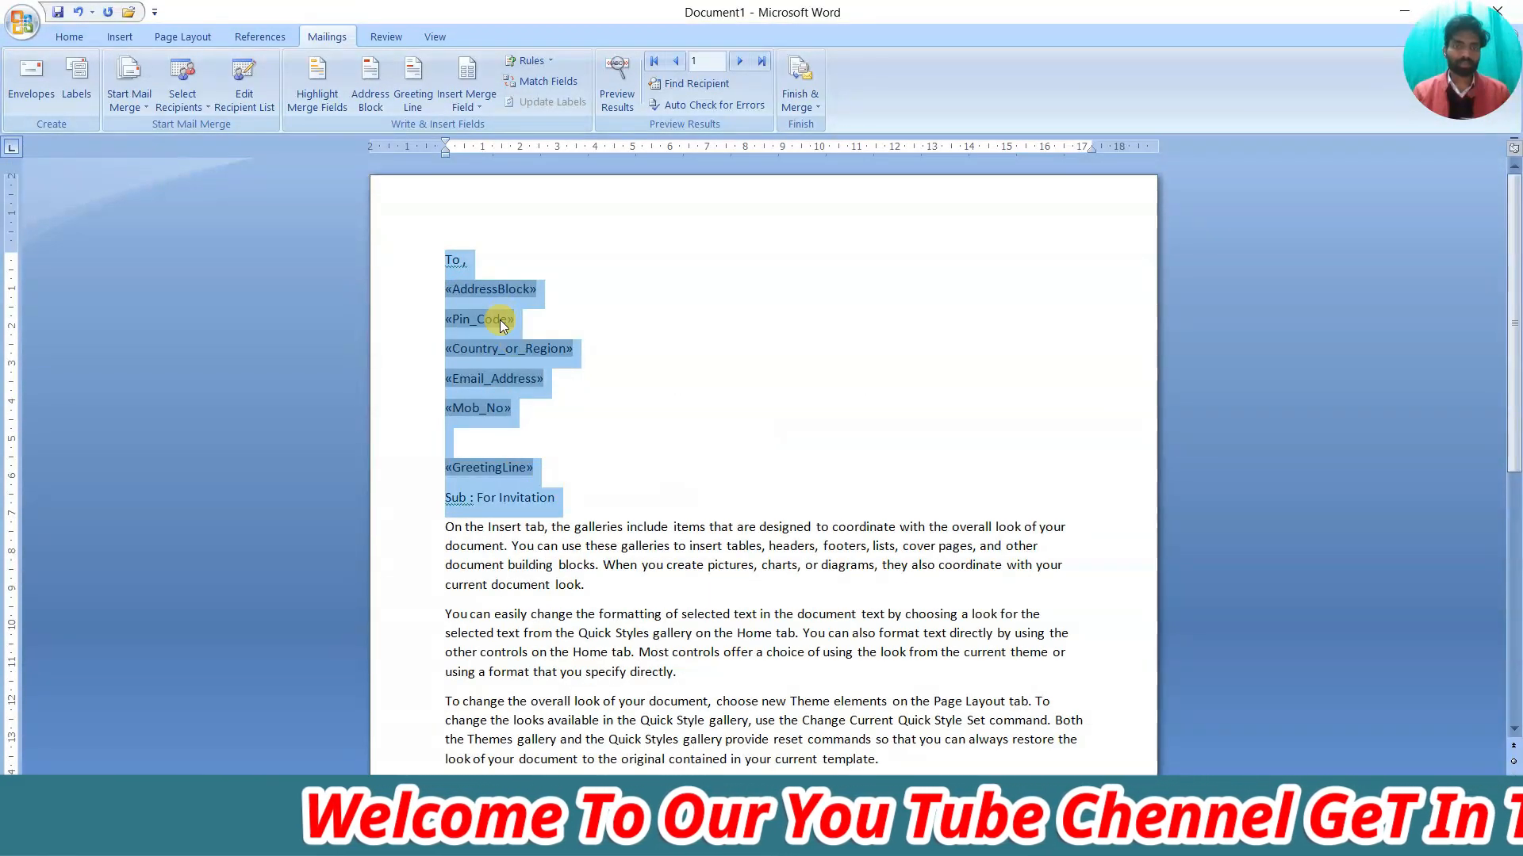
click(91, 37)
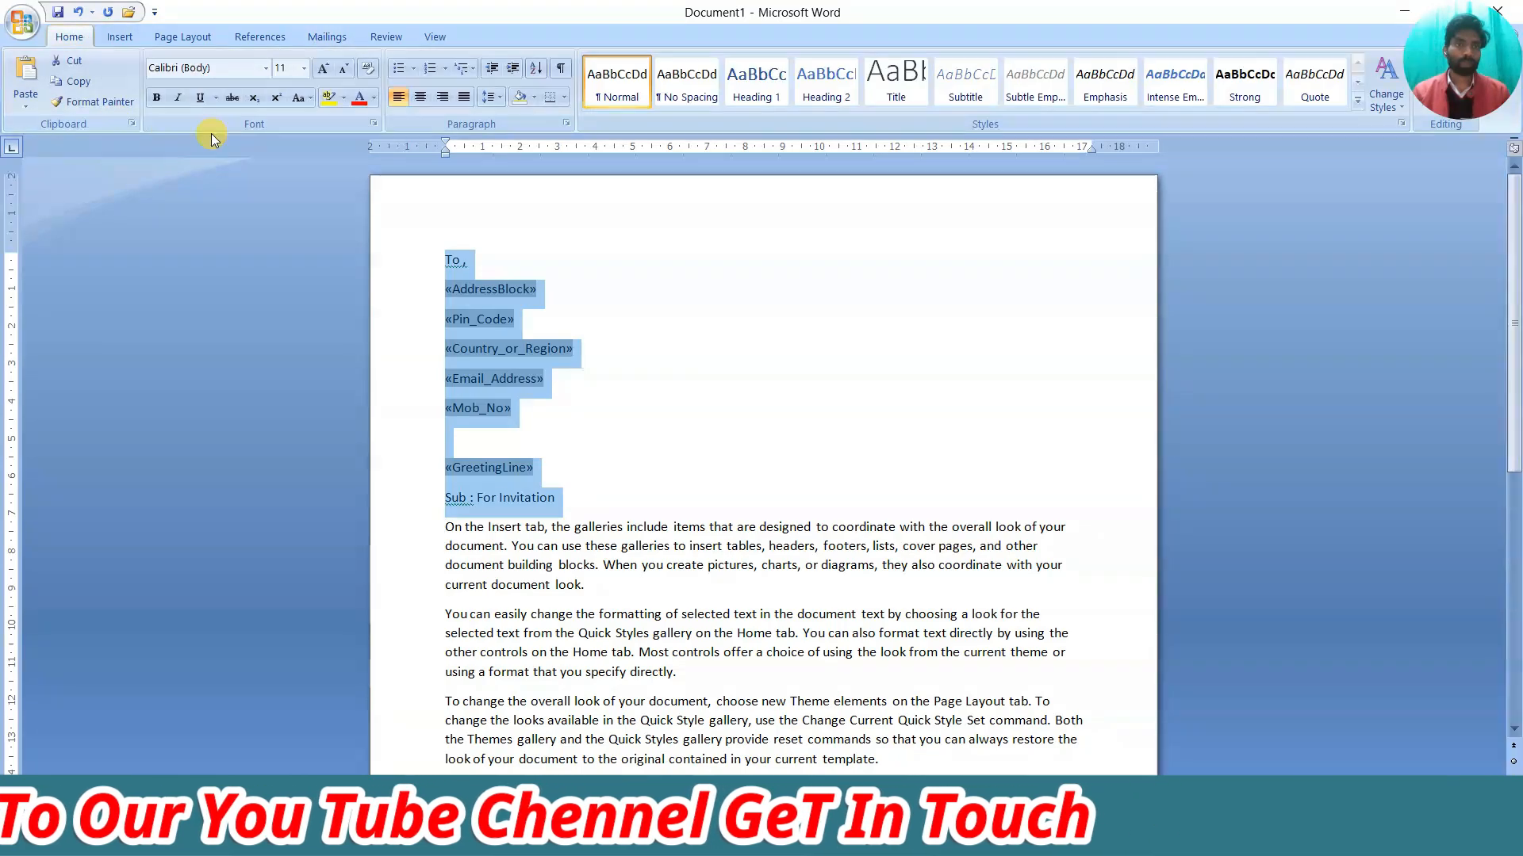
click(322, 67)
click(156, 99)
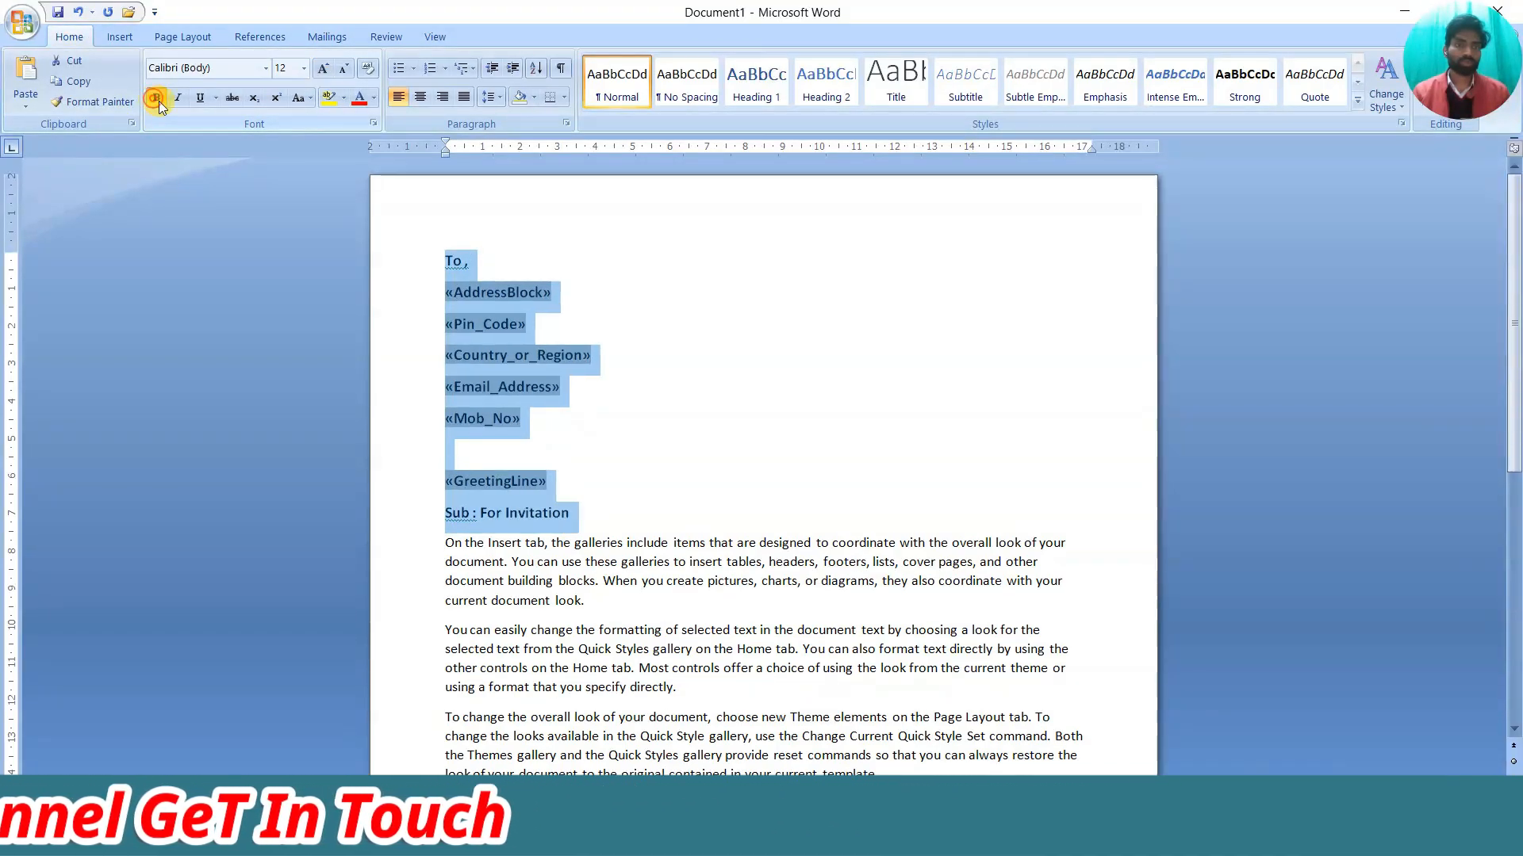
click(509, 393)
Enlarge the 'Sub : For Invitation' subject line to 14 pt
drag(533, 501, 444, 514)
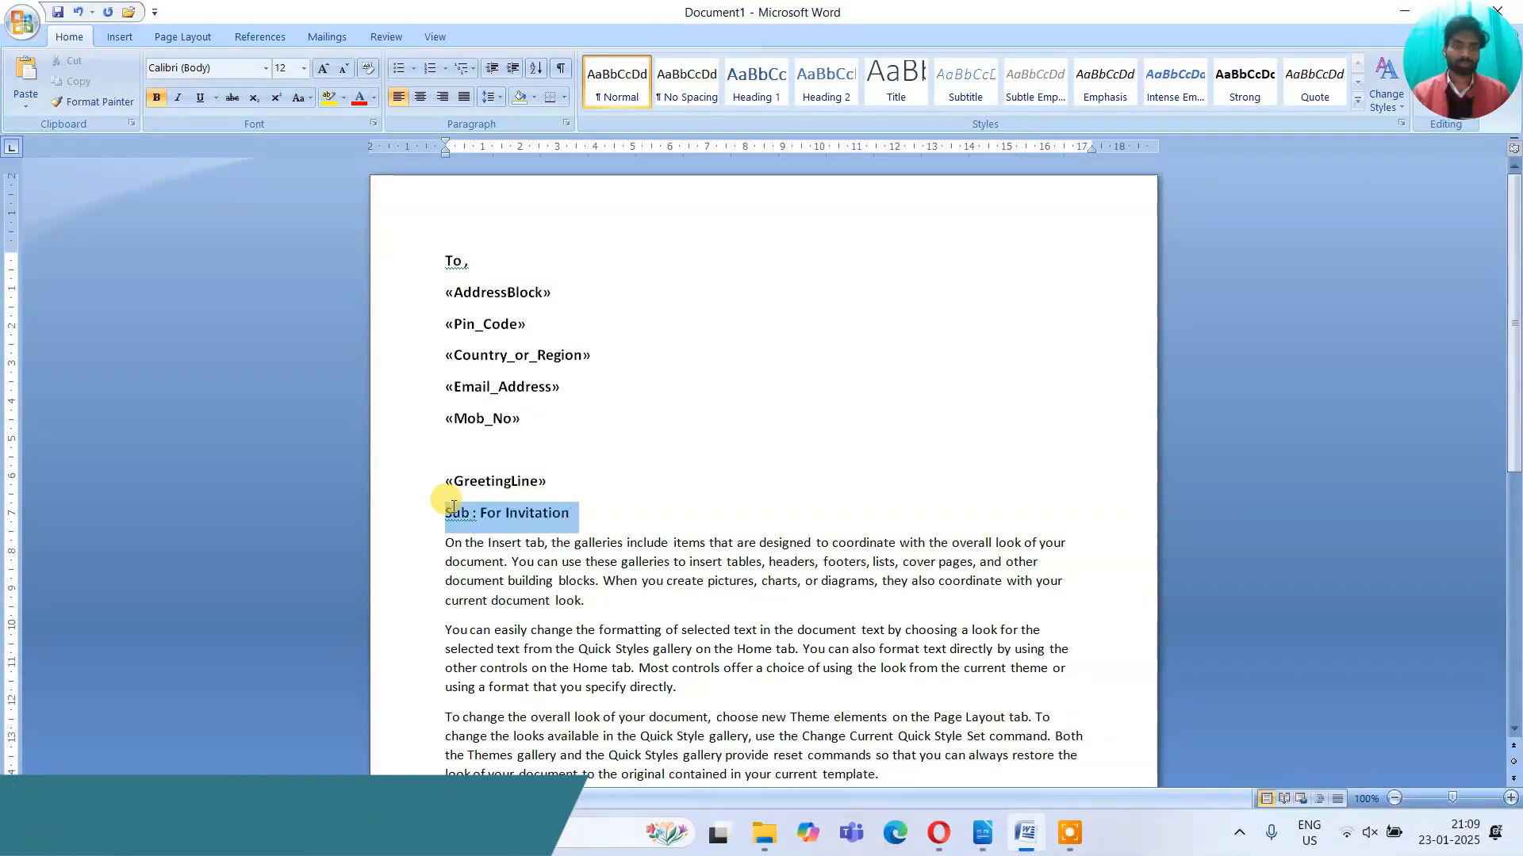
click(320, 70)
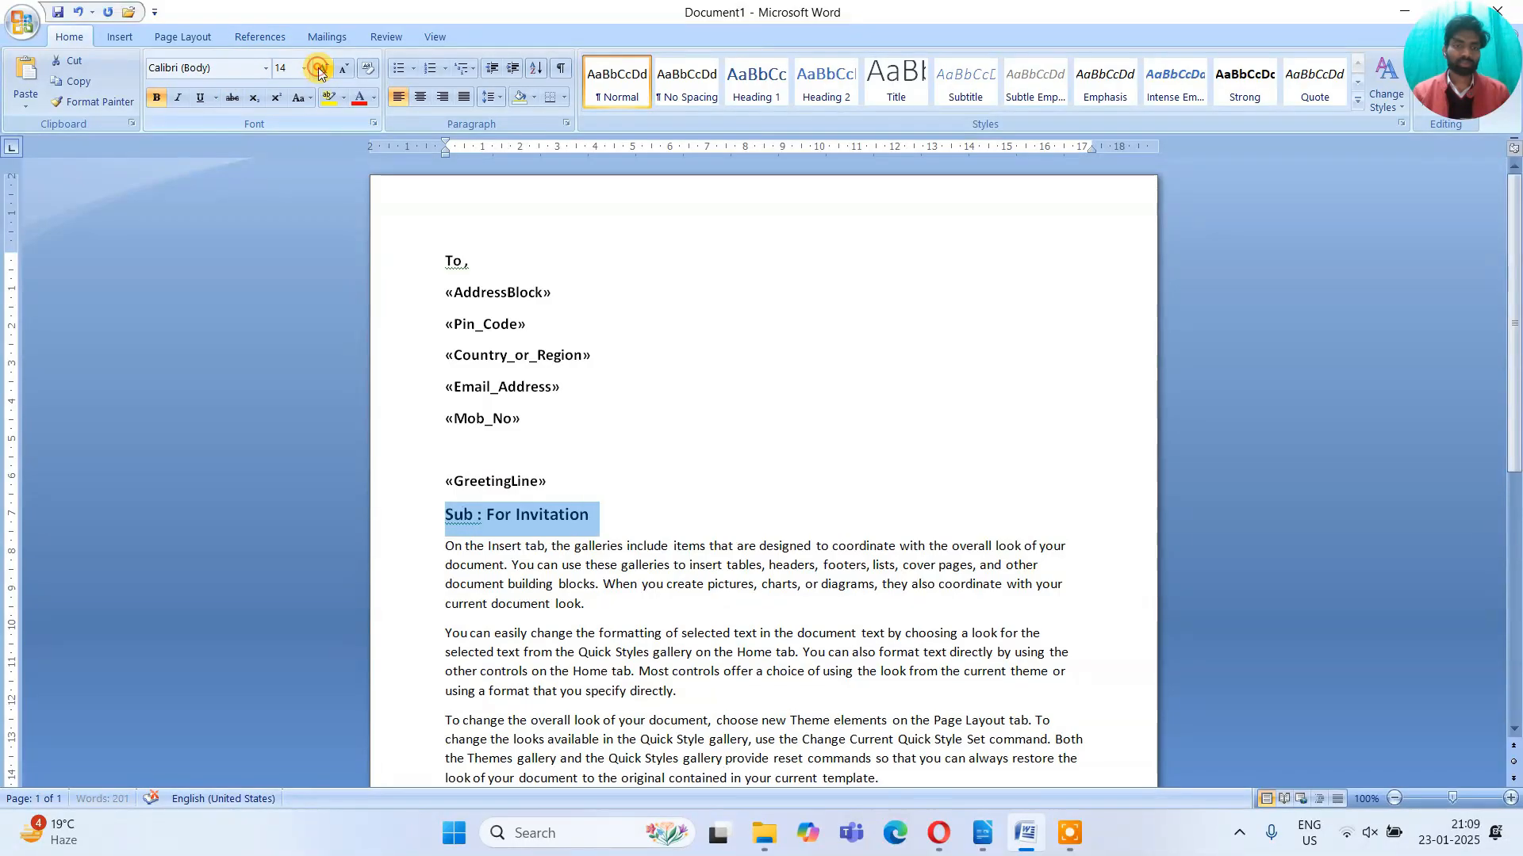
click(564, 405)
scroll(569, 412, down, 3)
Set the body paragraphs to 12 pt and justify them
drag(453, 312, 1027, 628)
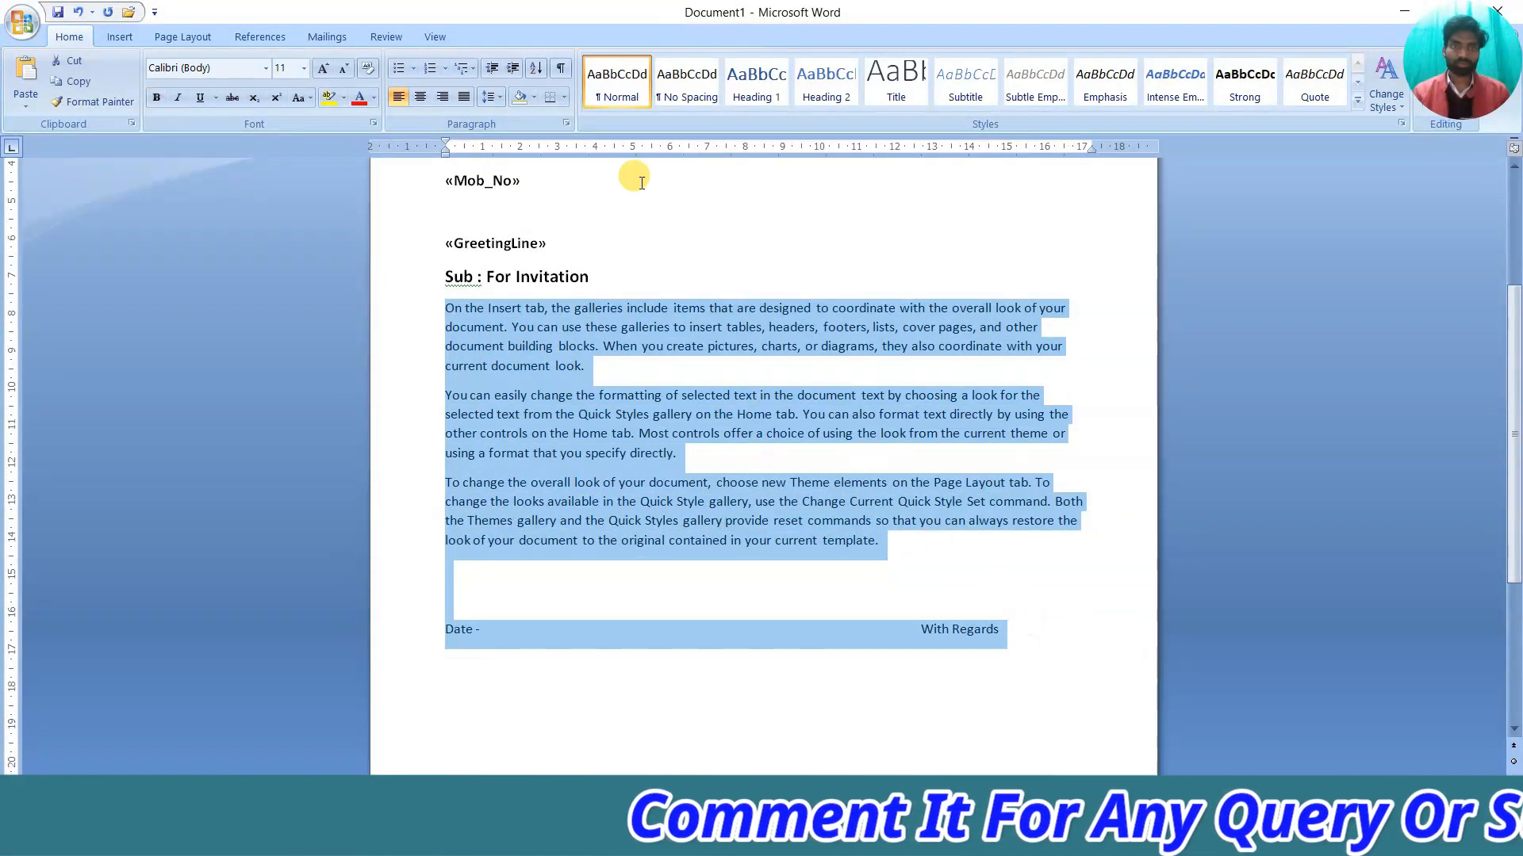
click(323, 69)
click(464, 97)
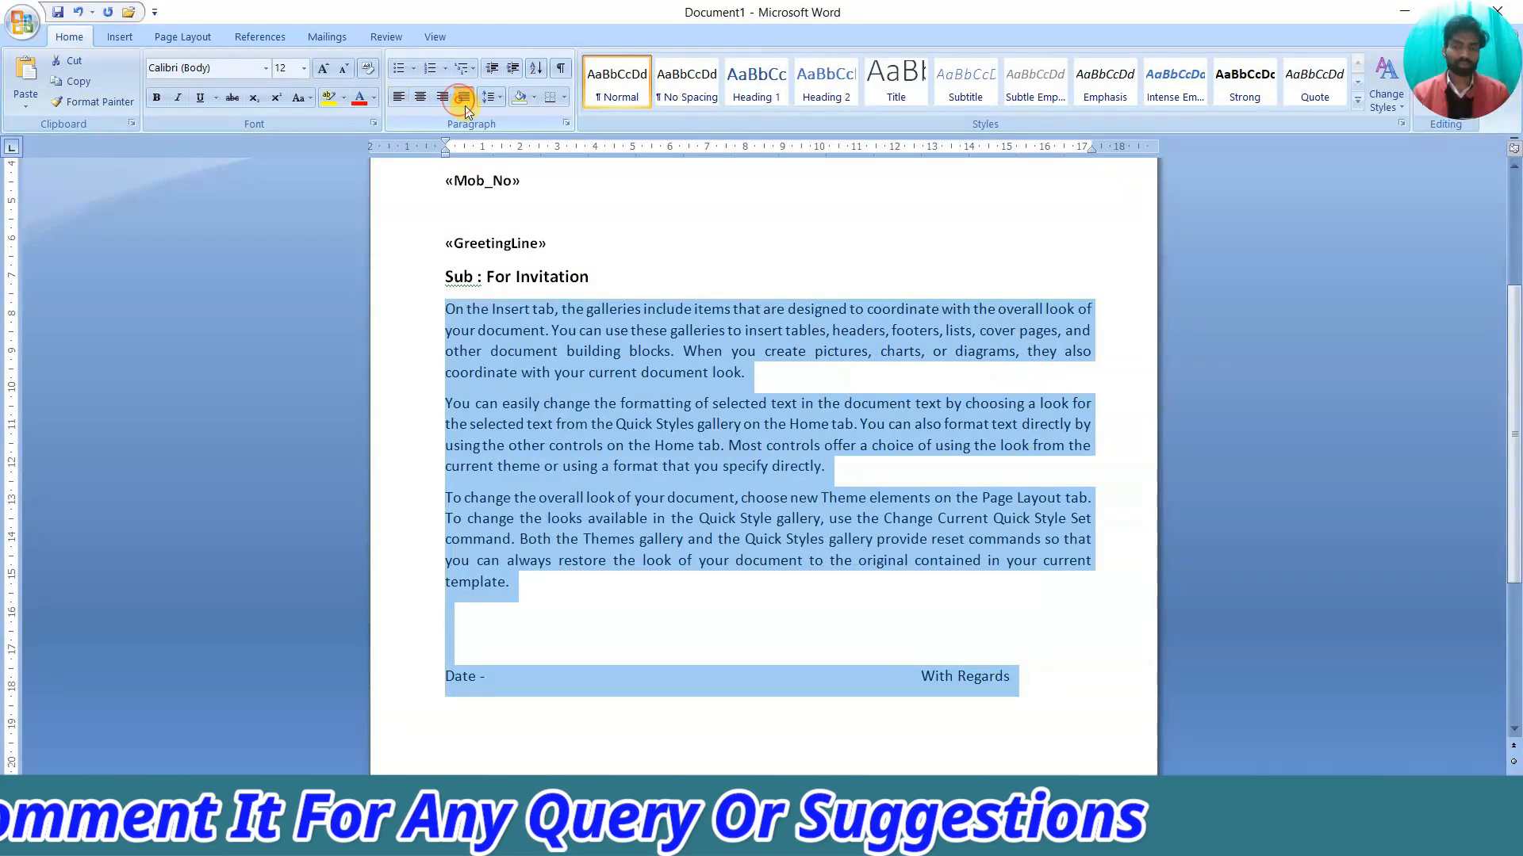
scroll(634, 419, down, 3)
click(622, 421)
Enlarge the 'Date -' and 'With Regards' closing line and return to the Mailings ribbon
drag(445, 487, 1016, 506)
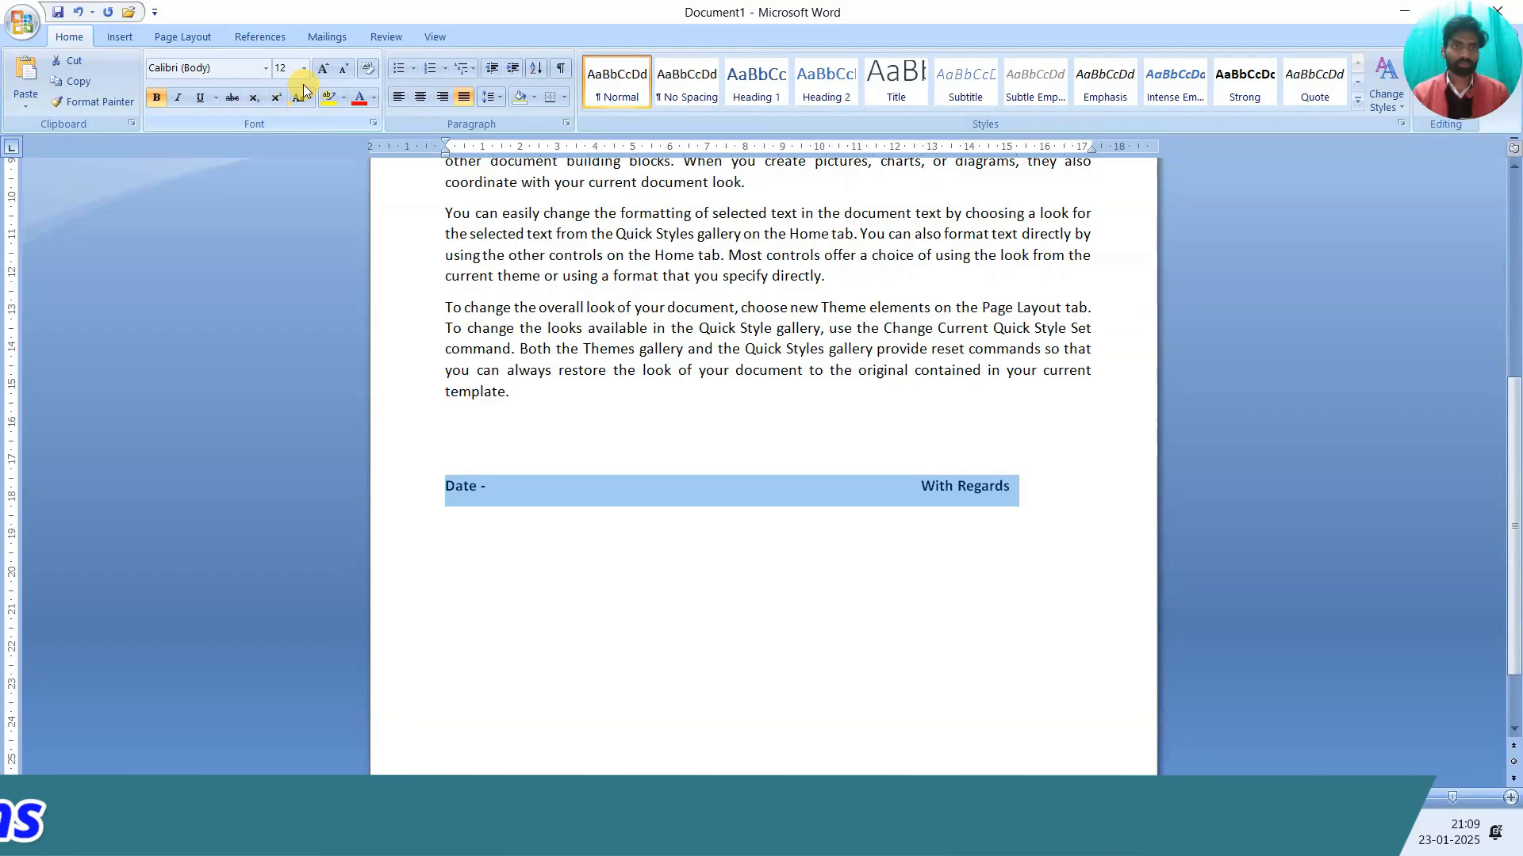
click(319, 69)
click(643, 398)
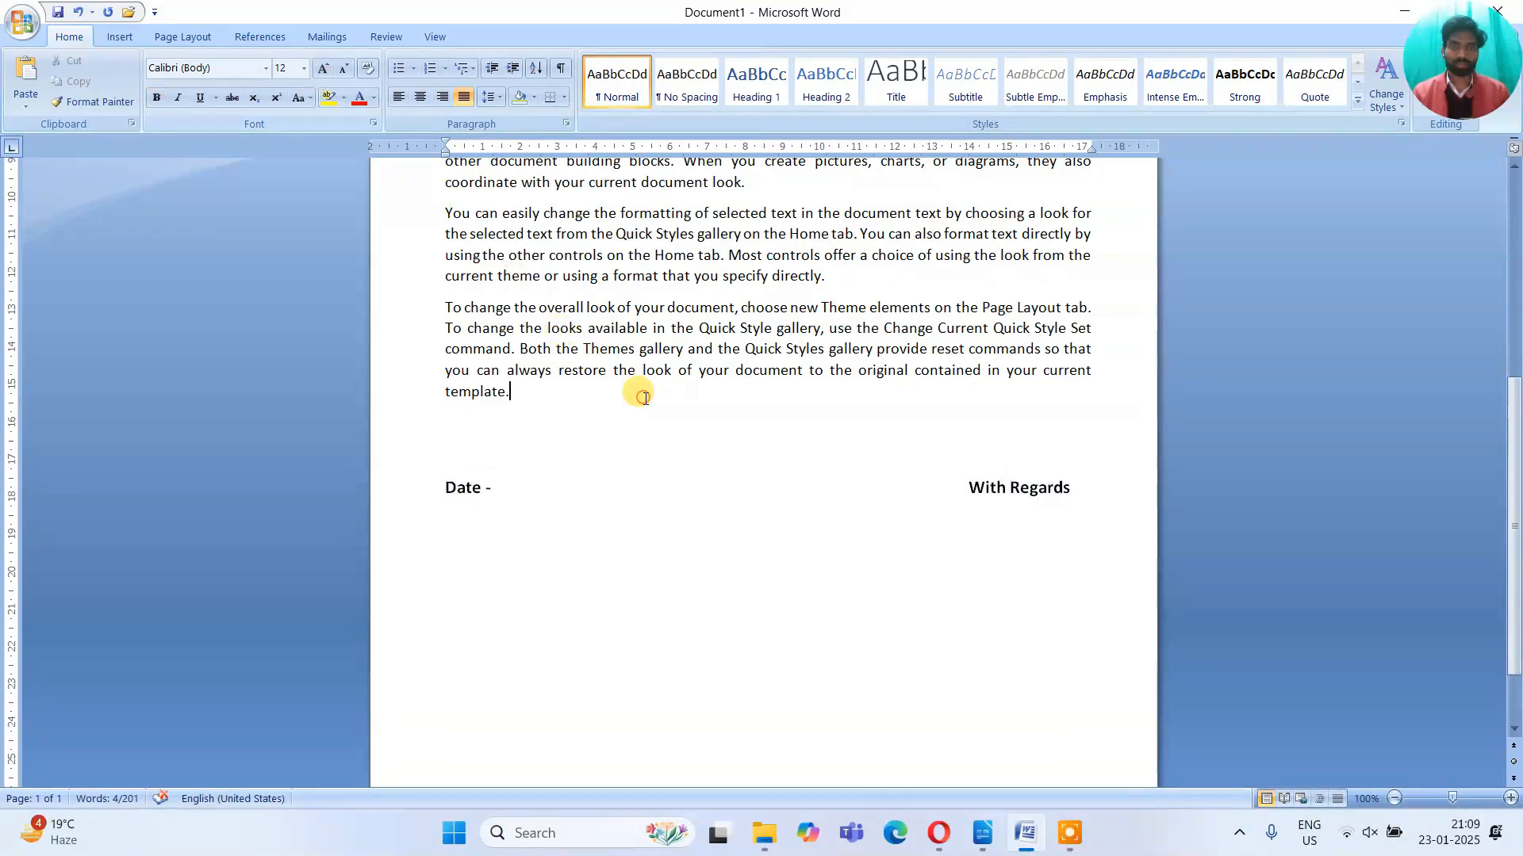
scroll(626, 393, up, 6)
scroll(587, 384, down, 8)
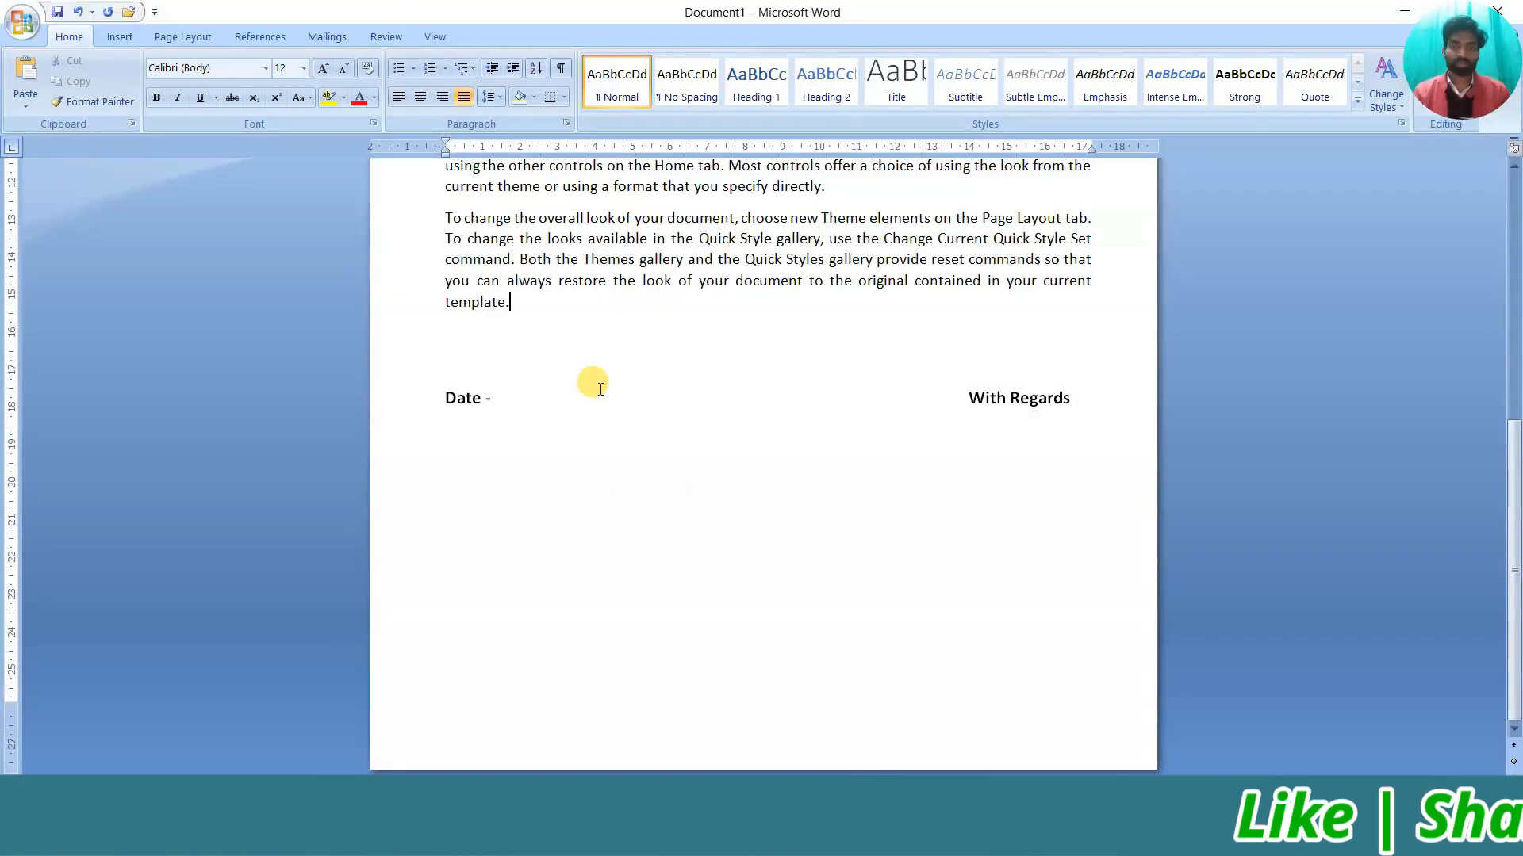
scroll(592, 390, up, 8)
click(326, 37)
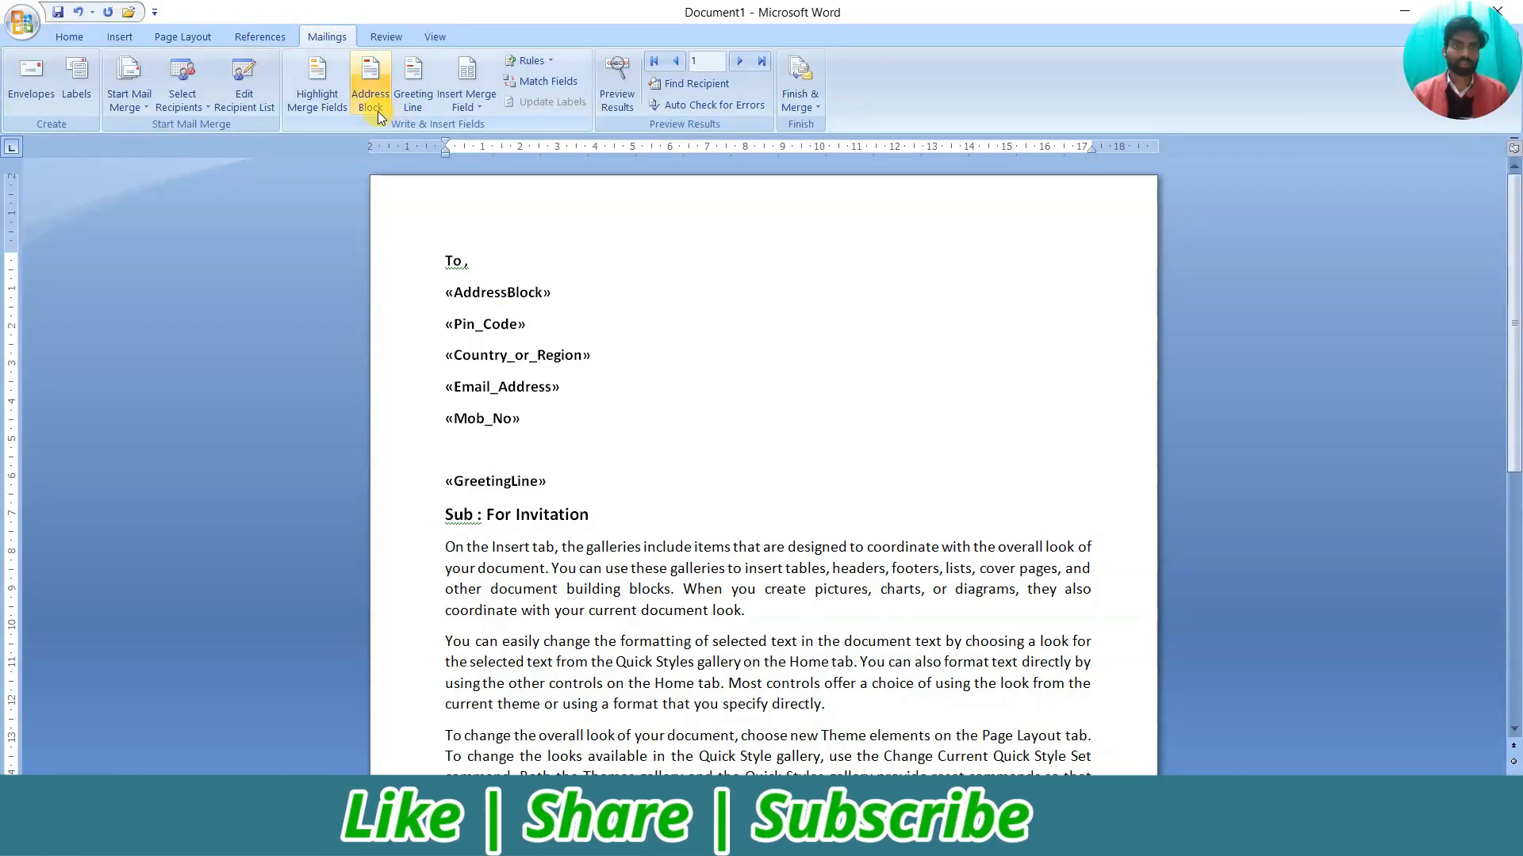
click(465, 107)
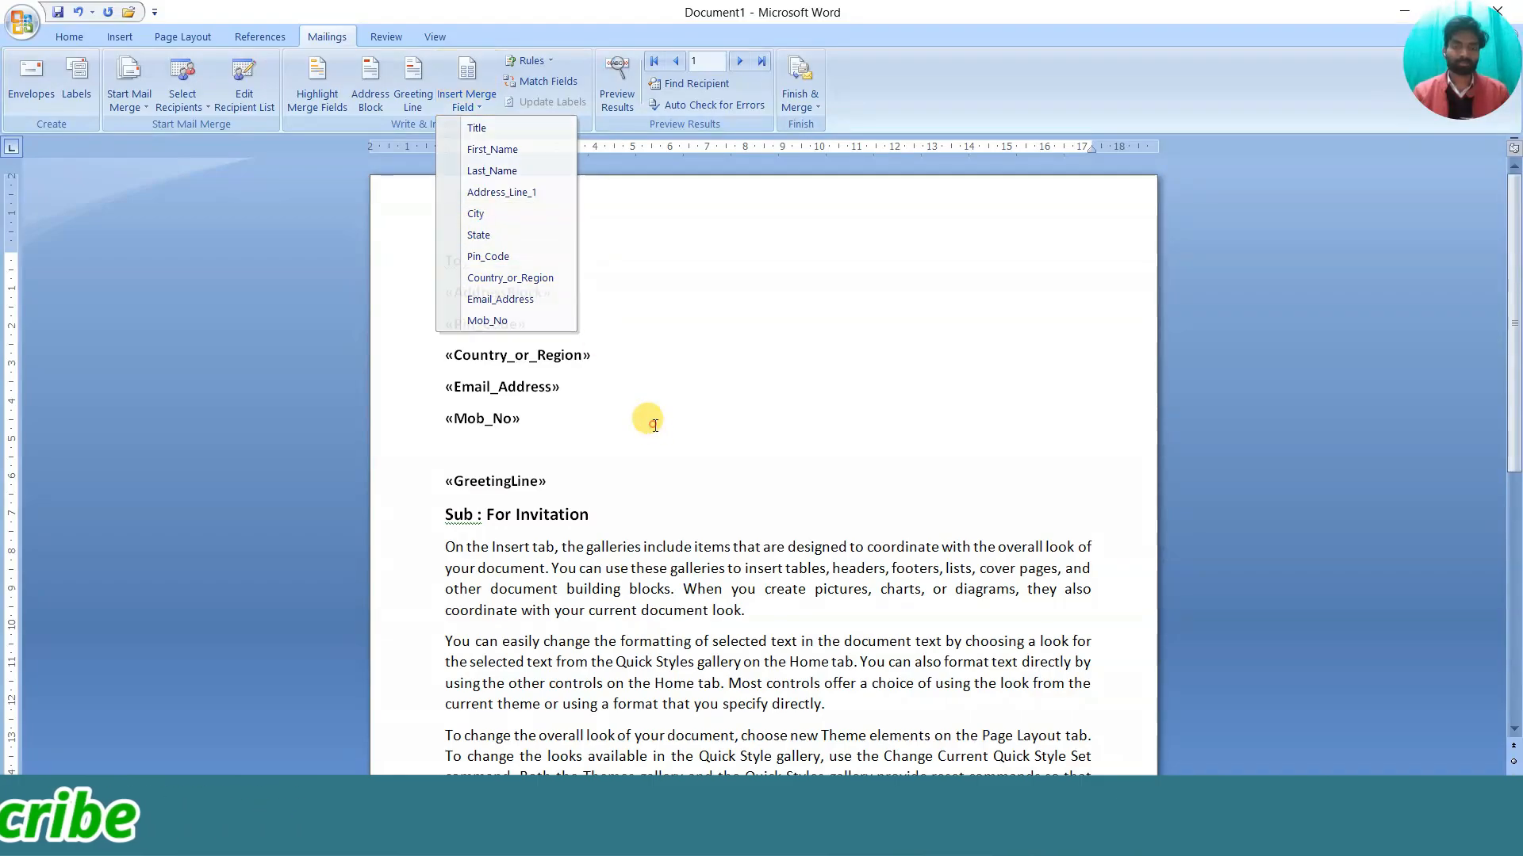
scroll(547, 413, down, 10)
scroll(547, 420, up, 10)
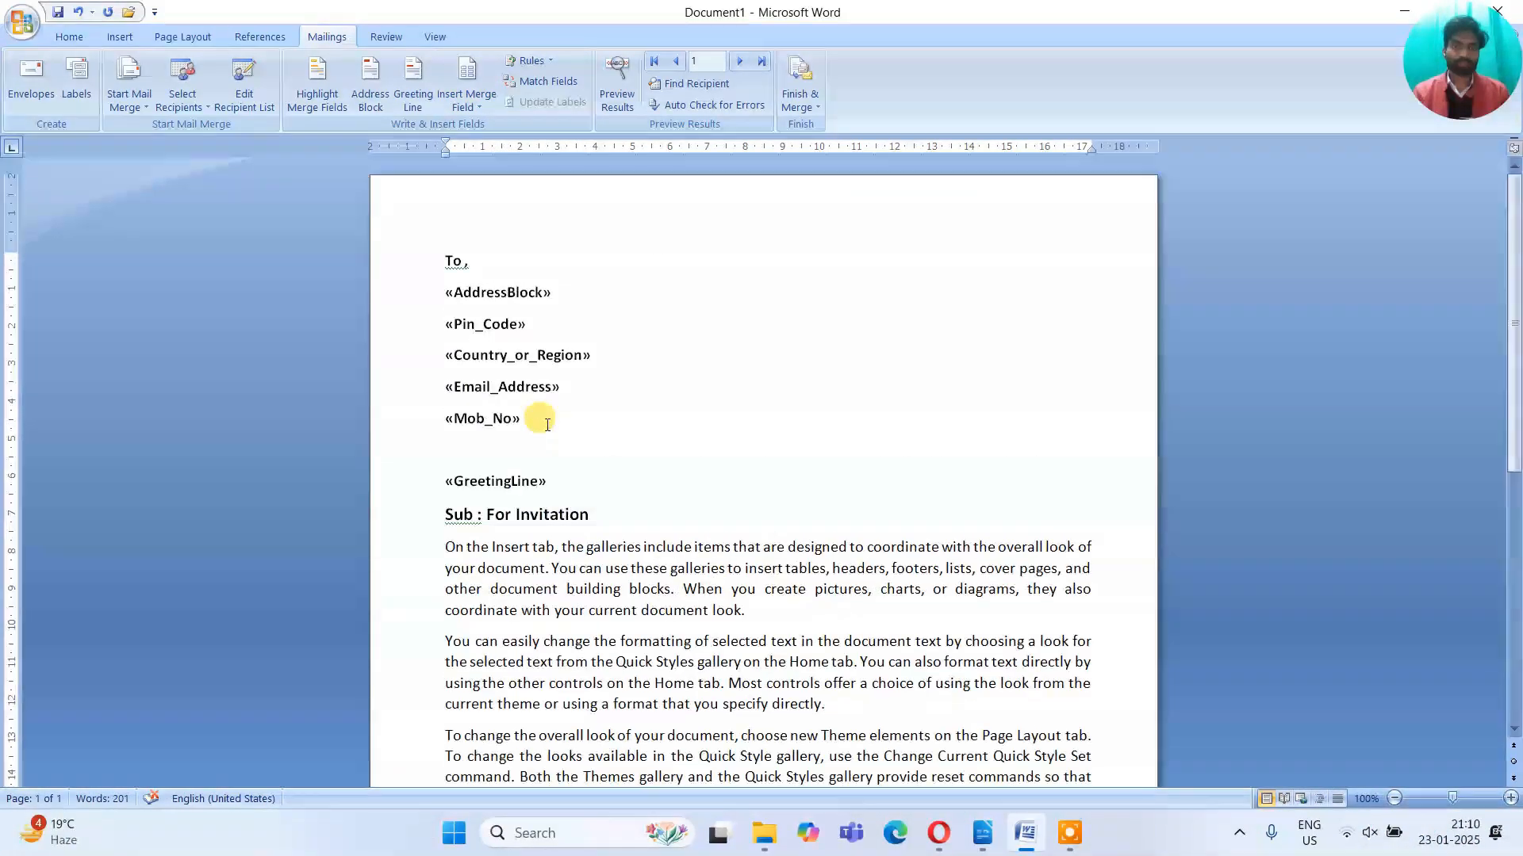
click(511, 385)
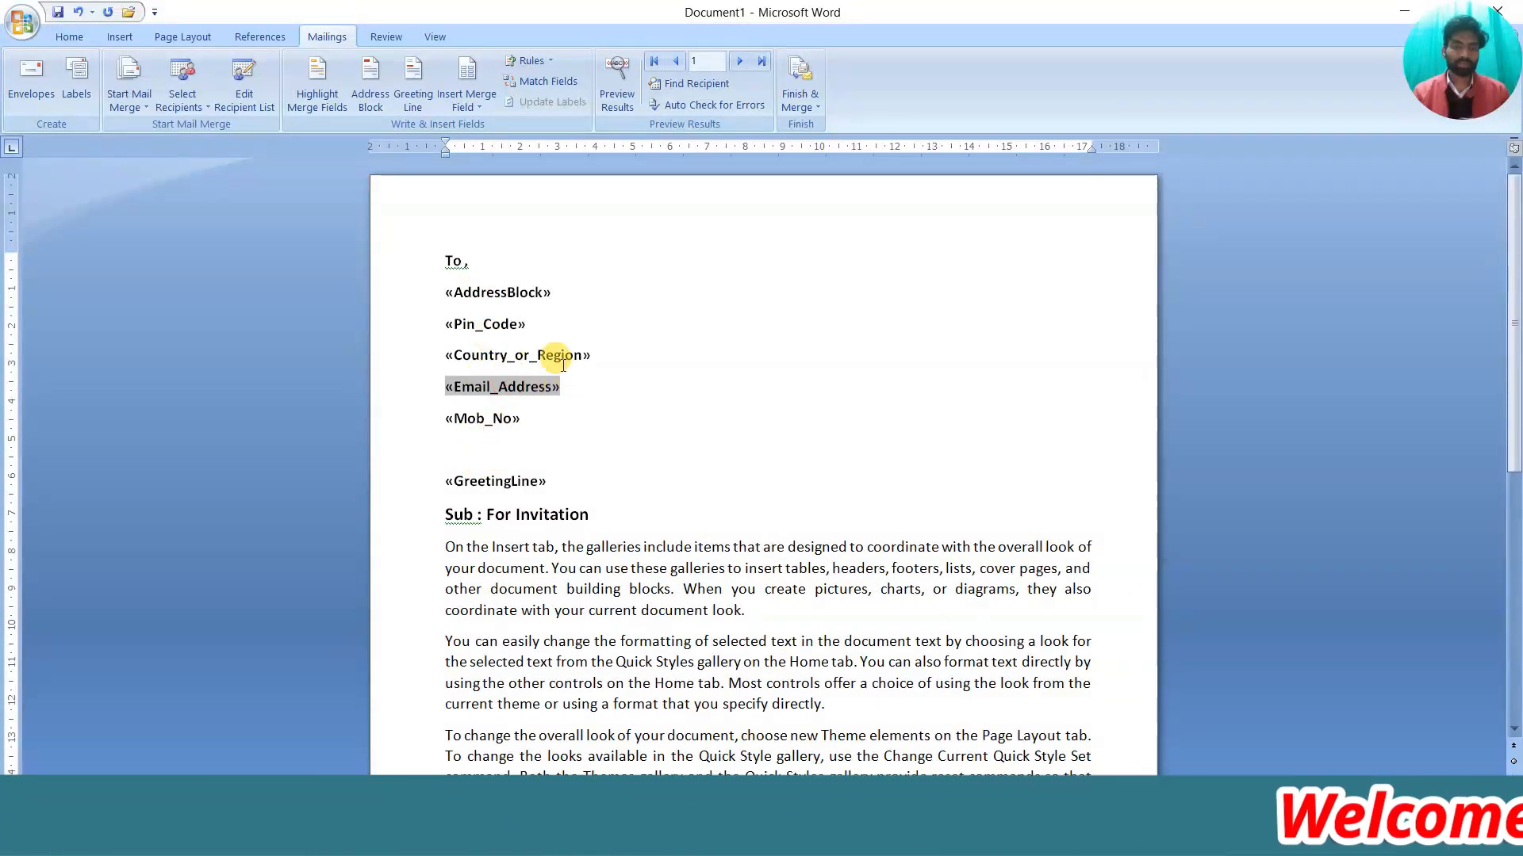
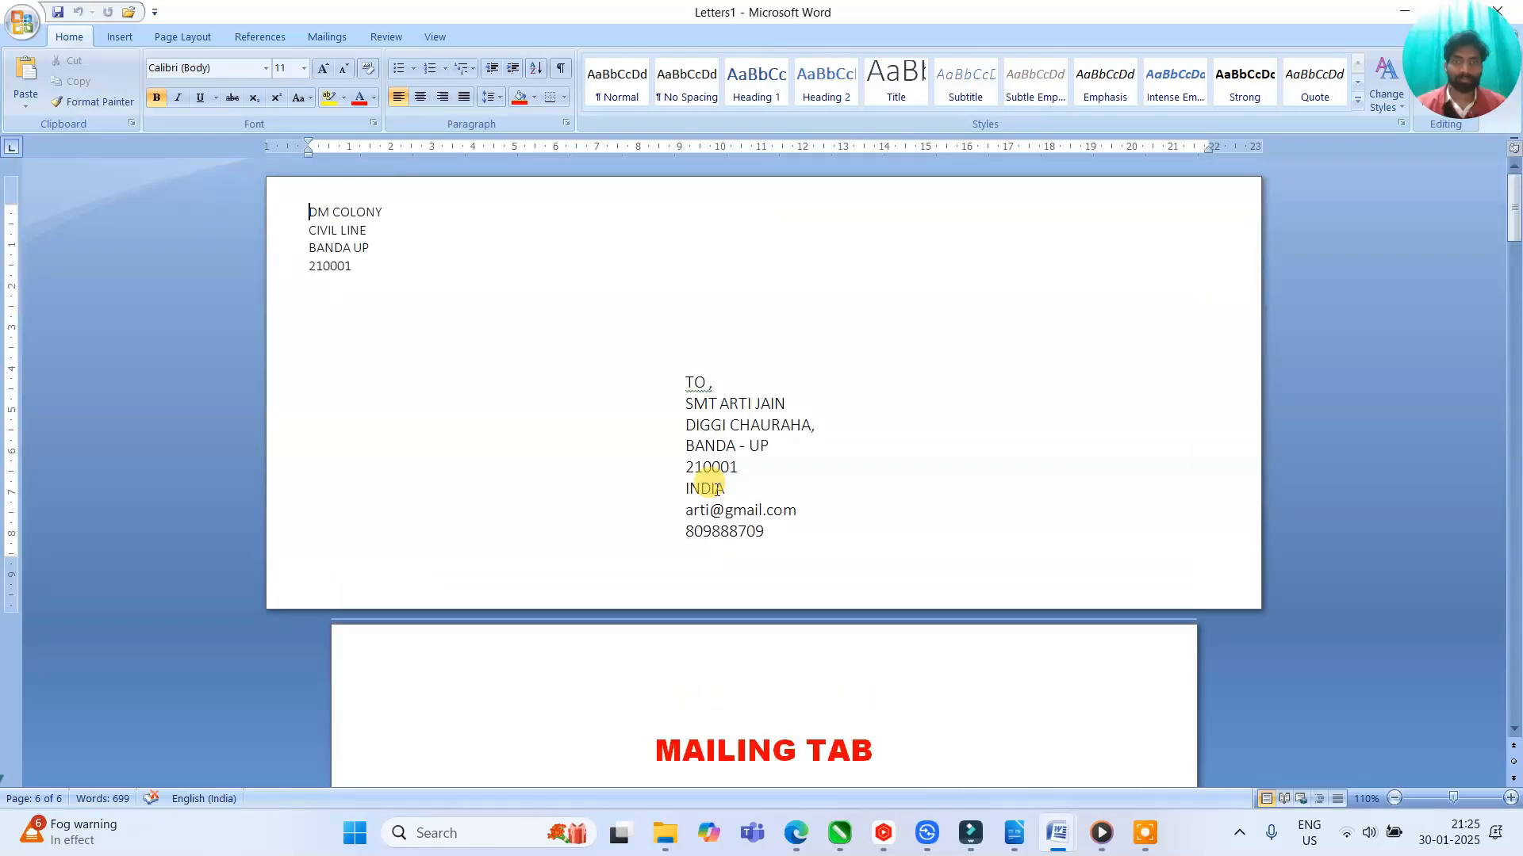
From the letter's address, review its envelope delivery address in Envelopes and Labels, then close it
scroll(635, 607, down, 5)
click(553, 605)
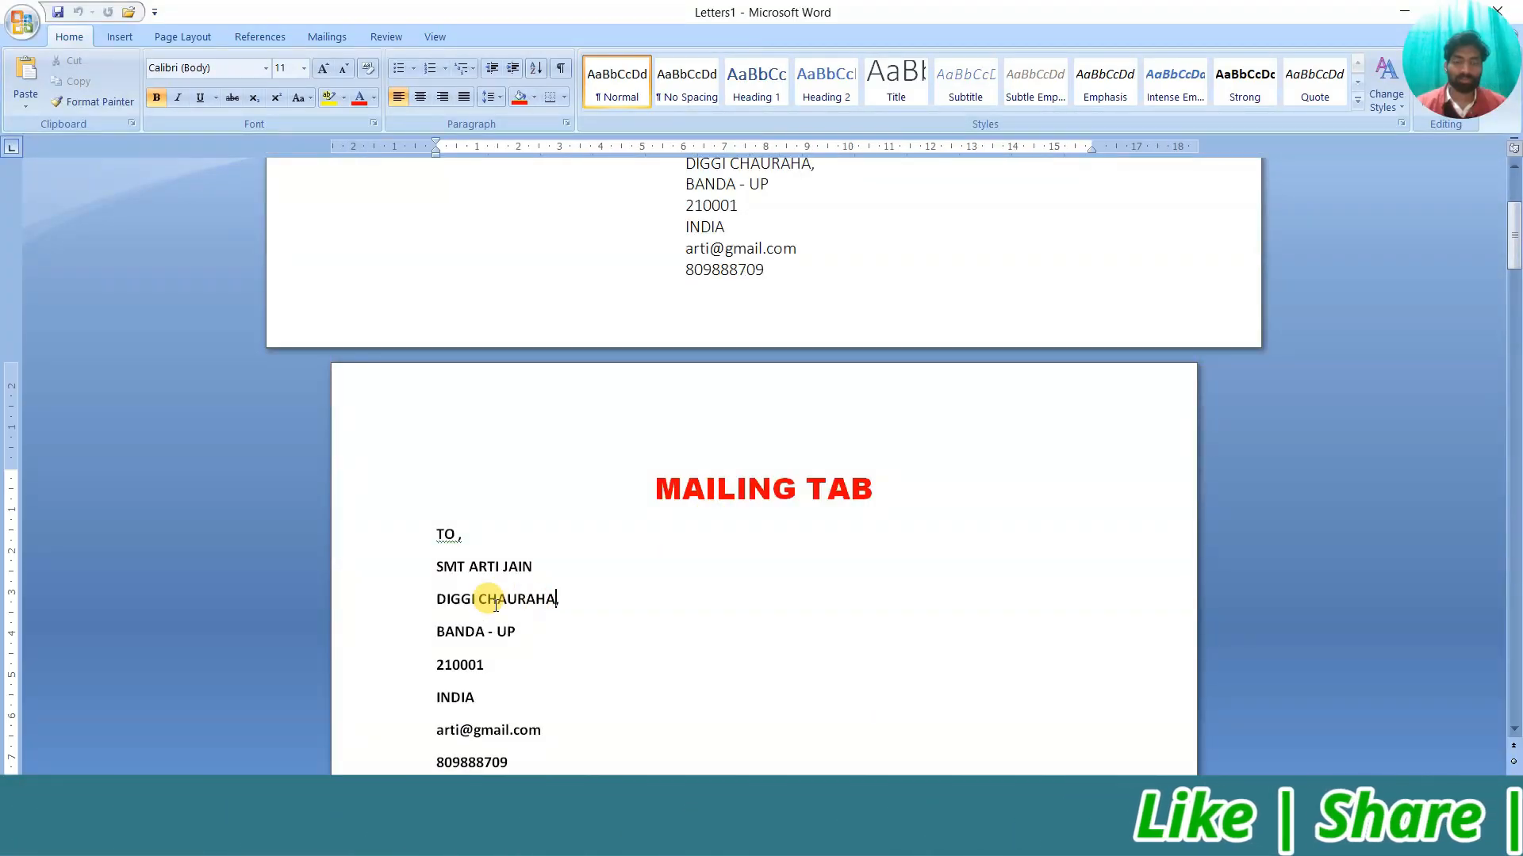
click(327, 36)
click(31, 79)
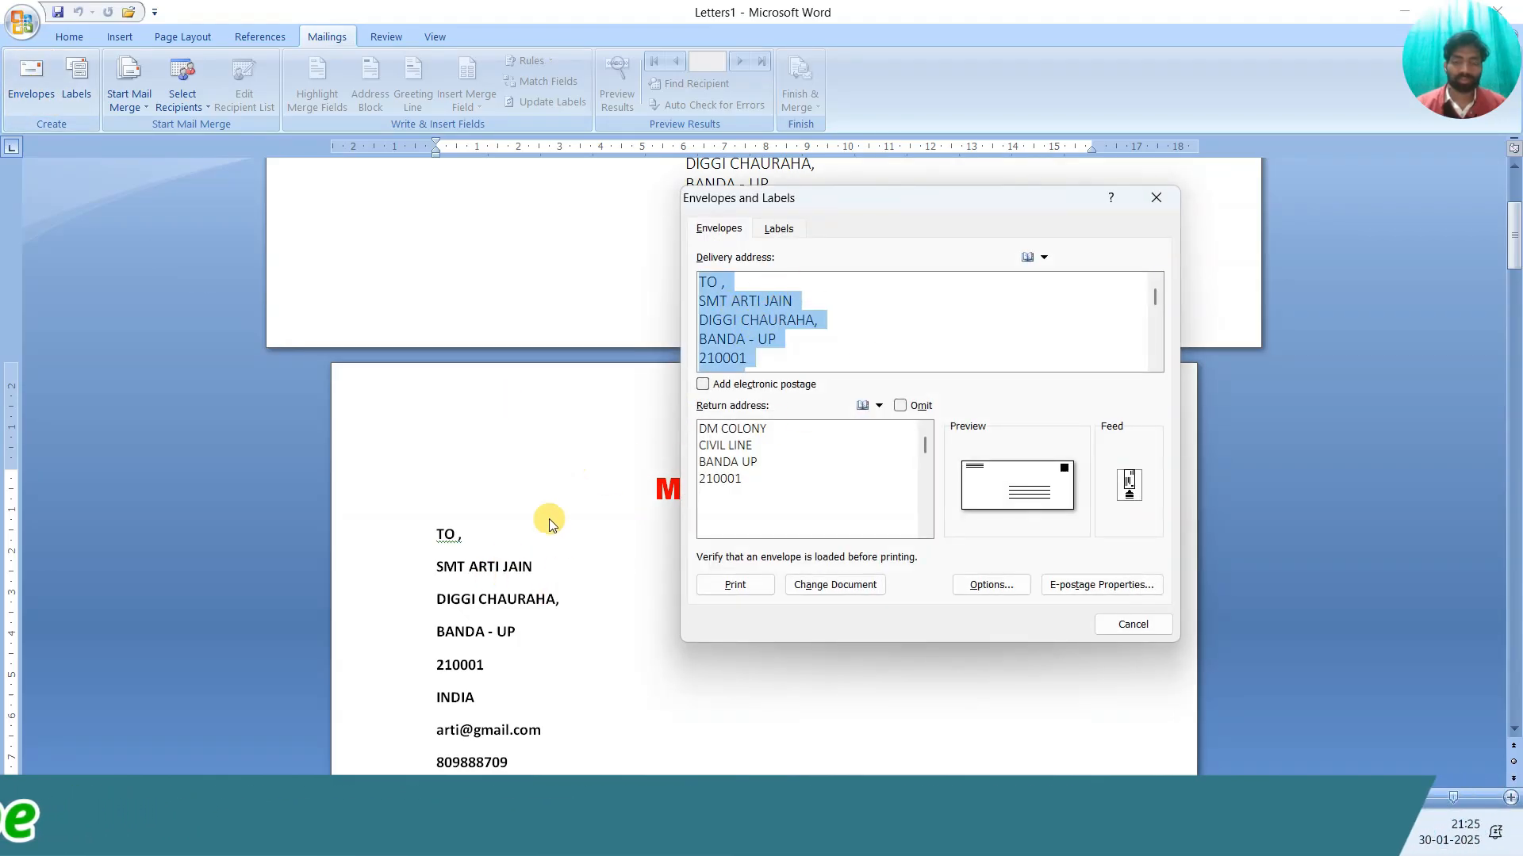
click(1156, 200)
Recheck the envelope address a second time and close the dialog without changes
scroll(769, 555, up, 3)
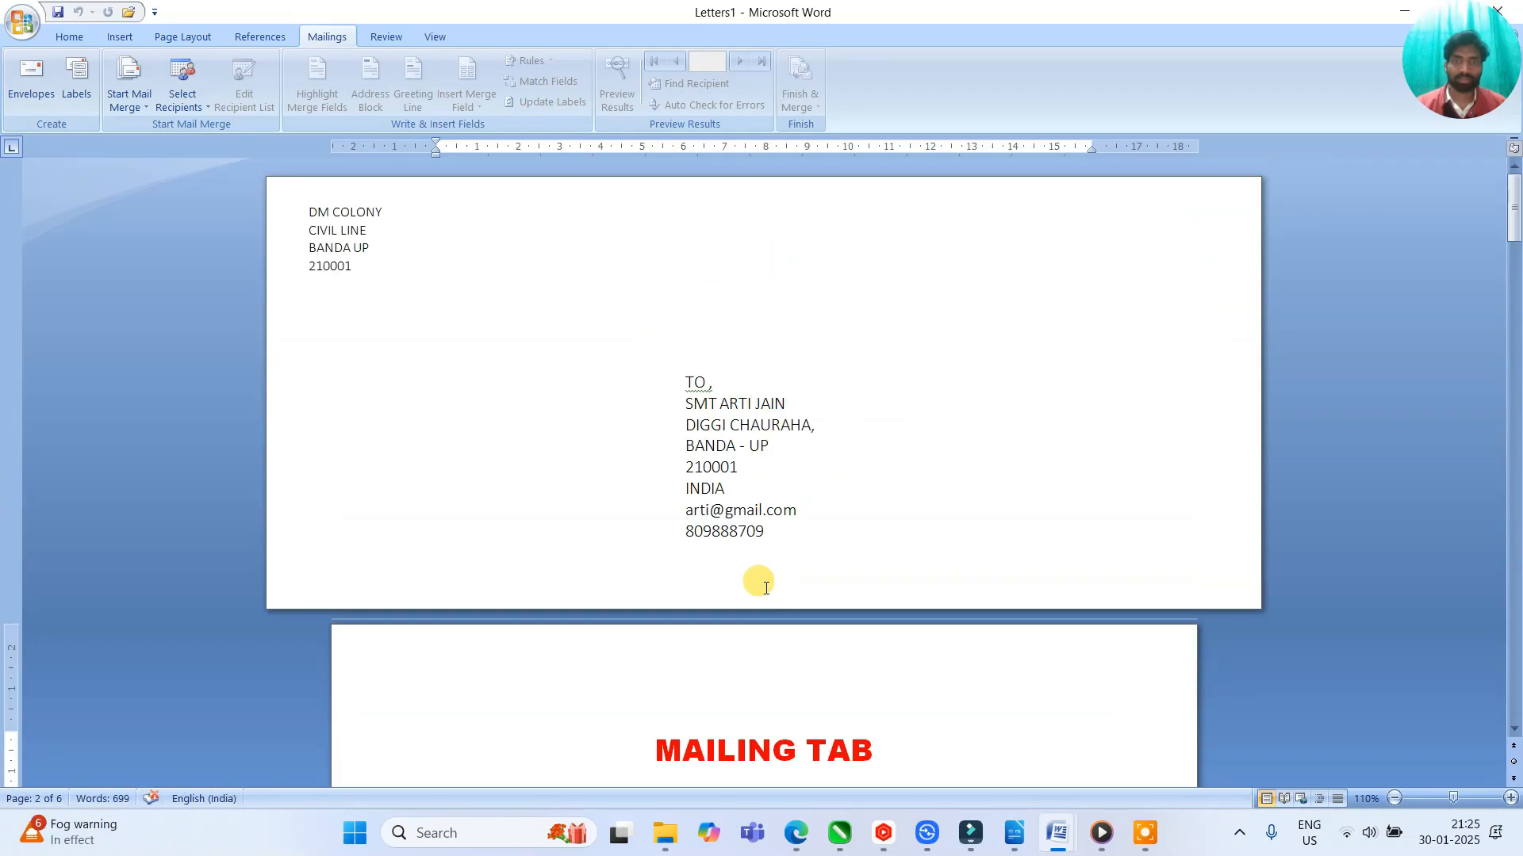
scroll(727, 459, down, 3)
scroll(741, 493, up, 3)
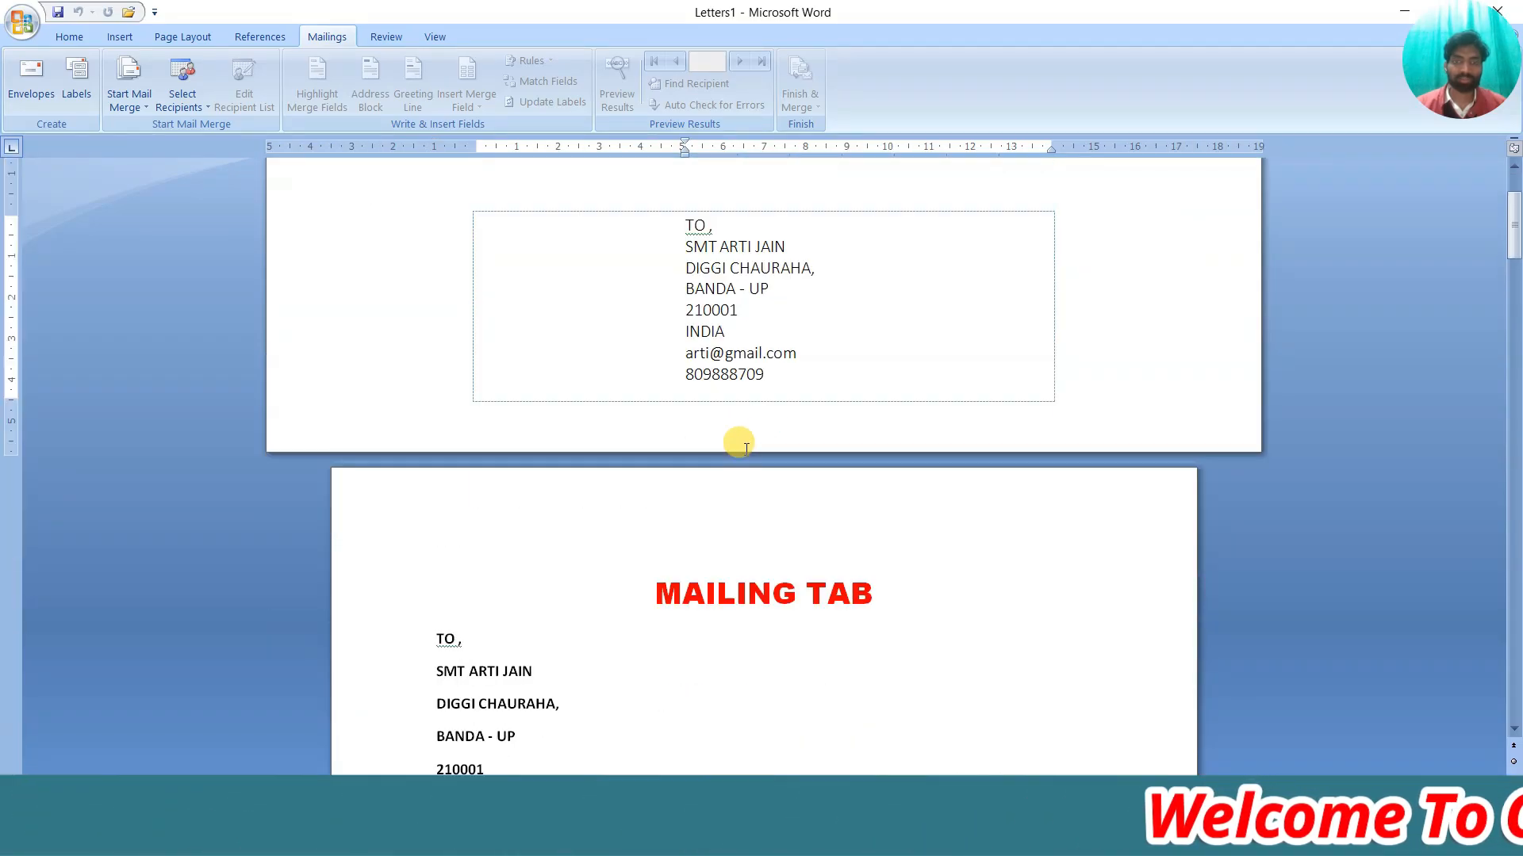
scroll(734, 441, down, 12)
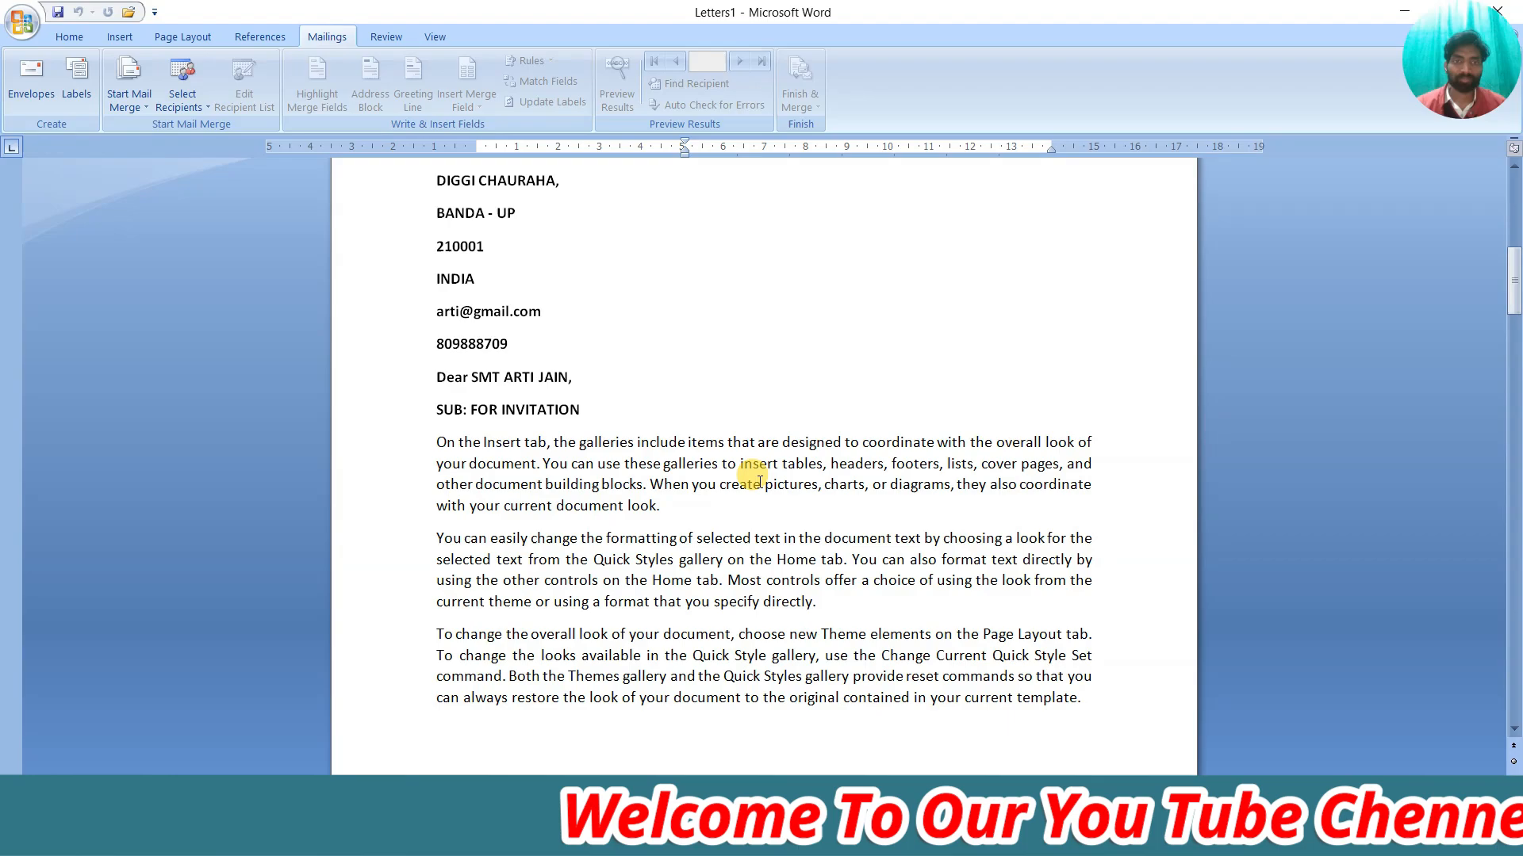
scroll(746, 474, up, 12)
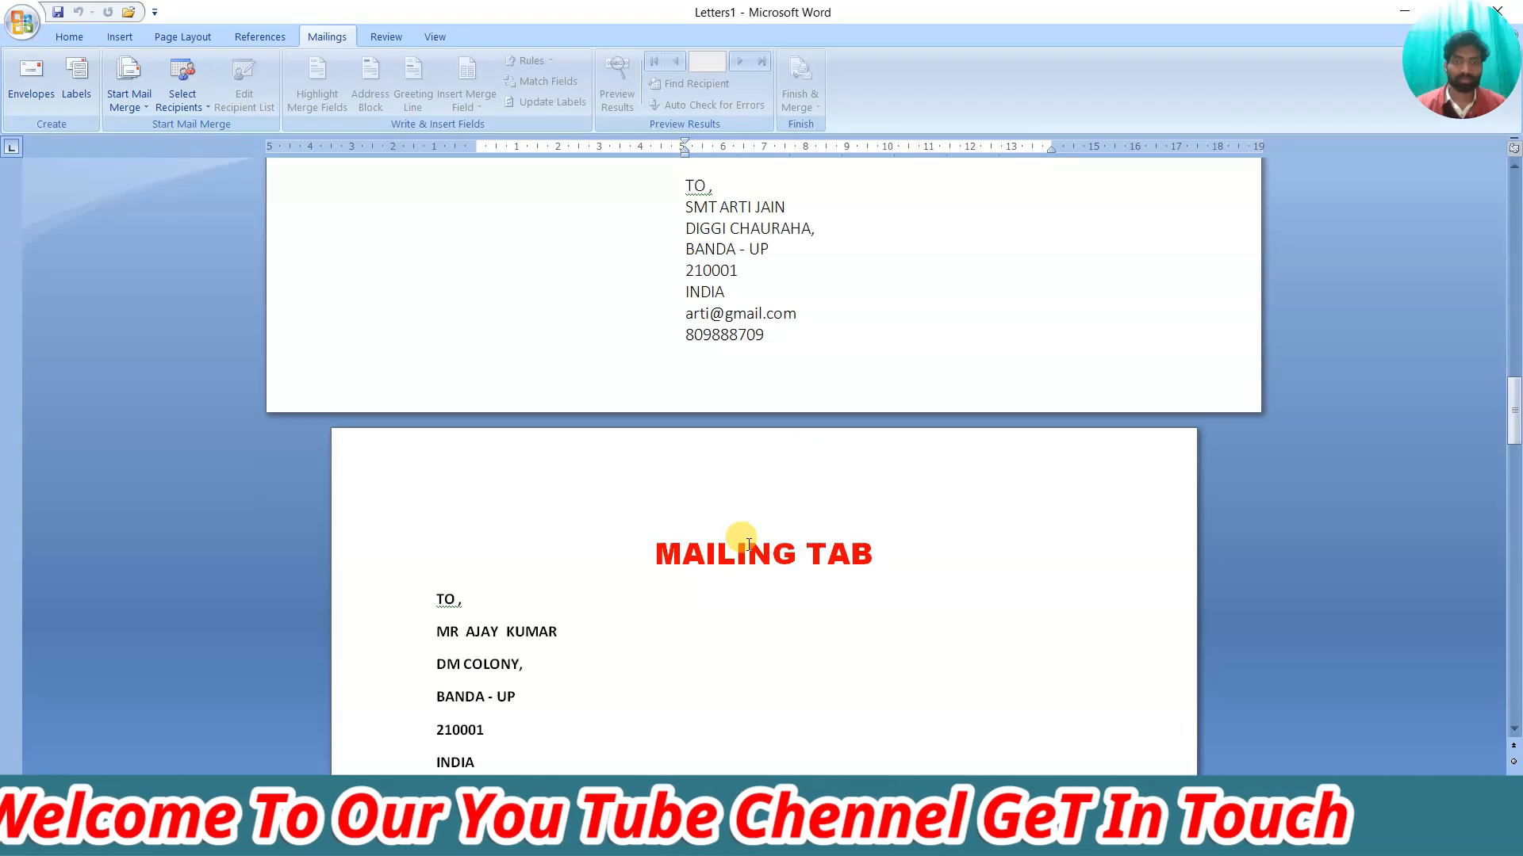
scroll(789, 425, up, 2)
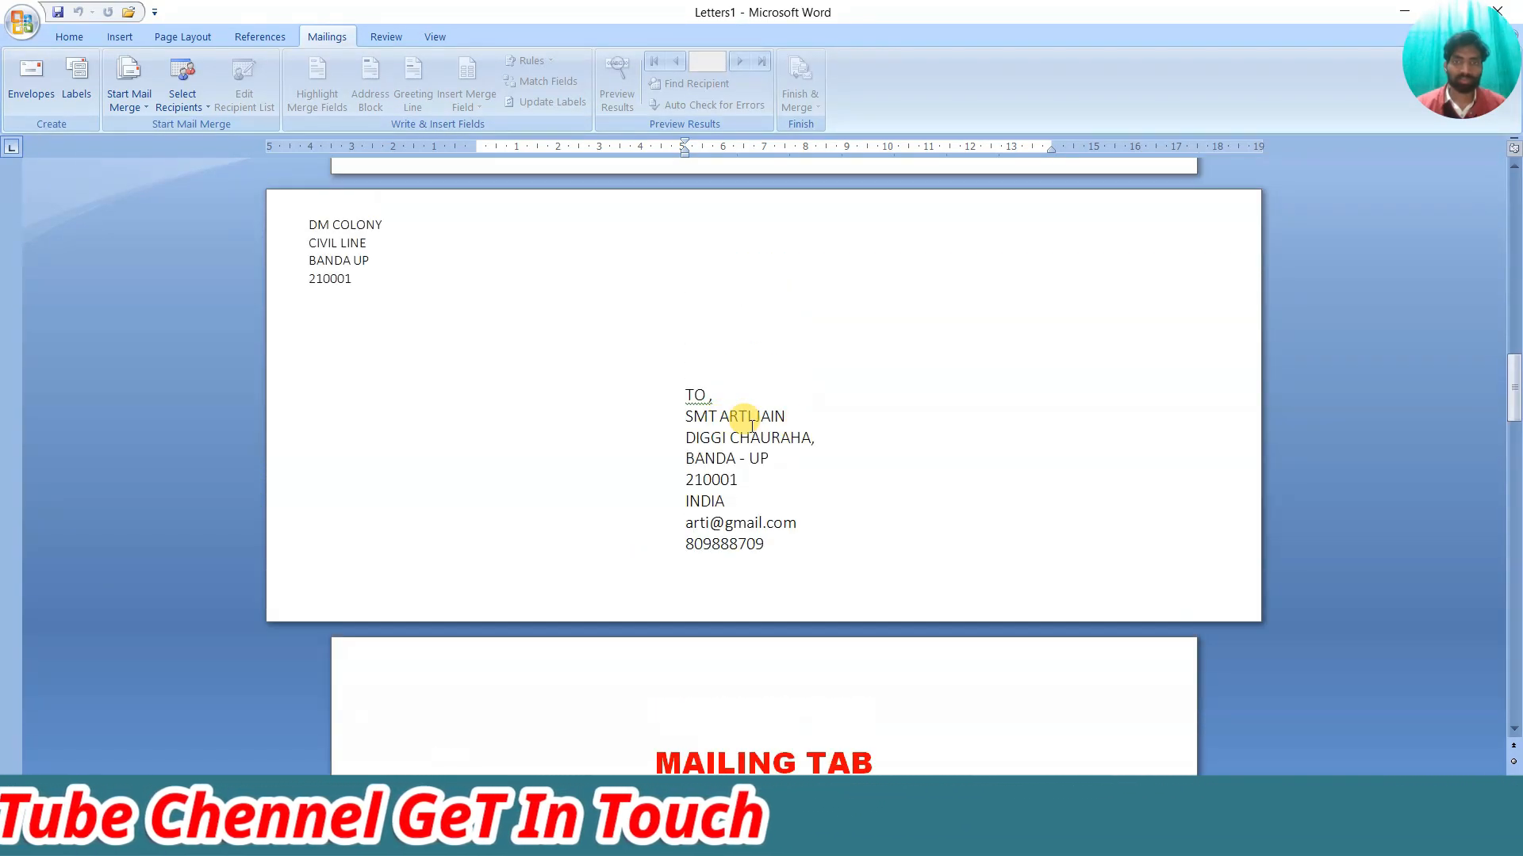
scroll(737, 440, down, 2)
scroll(738, 441, down, 15)
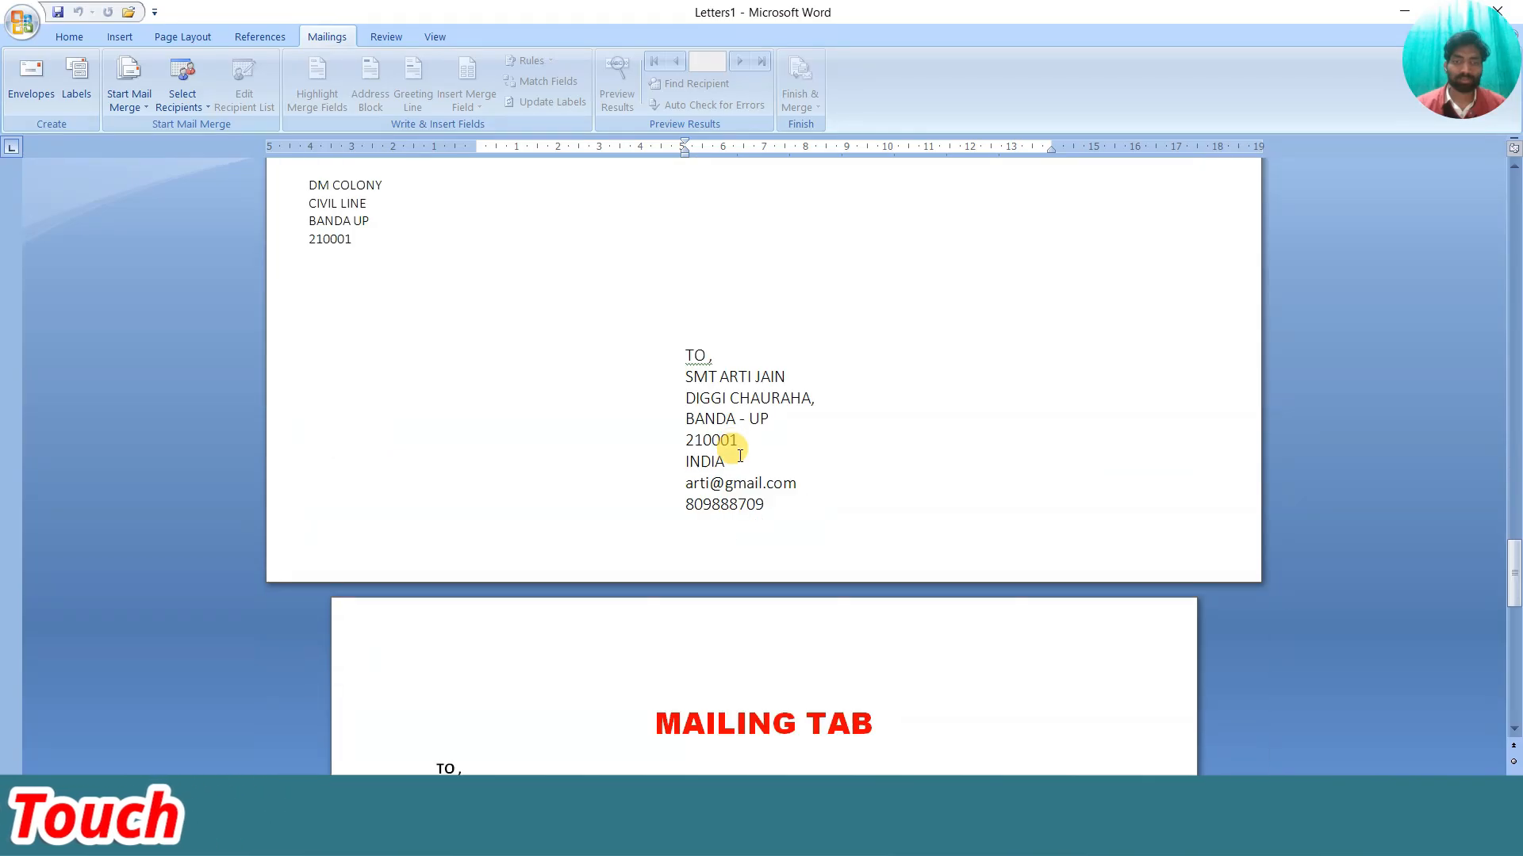
scroll(581, 531, up, 3)
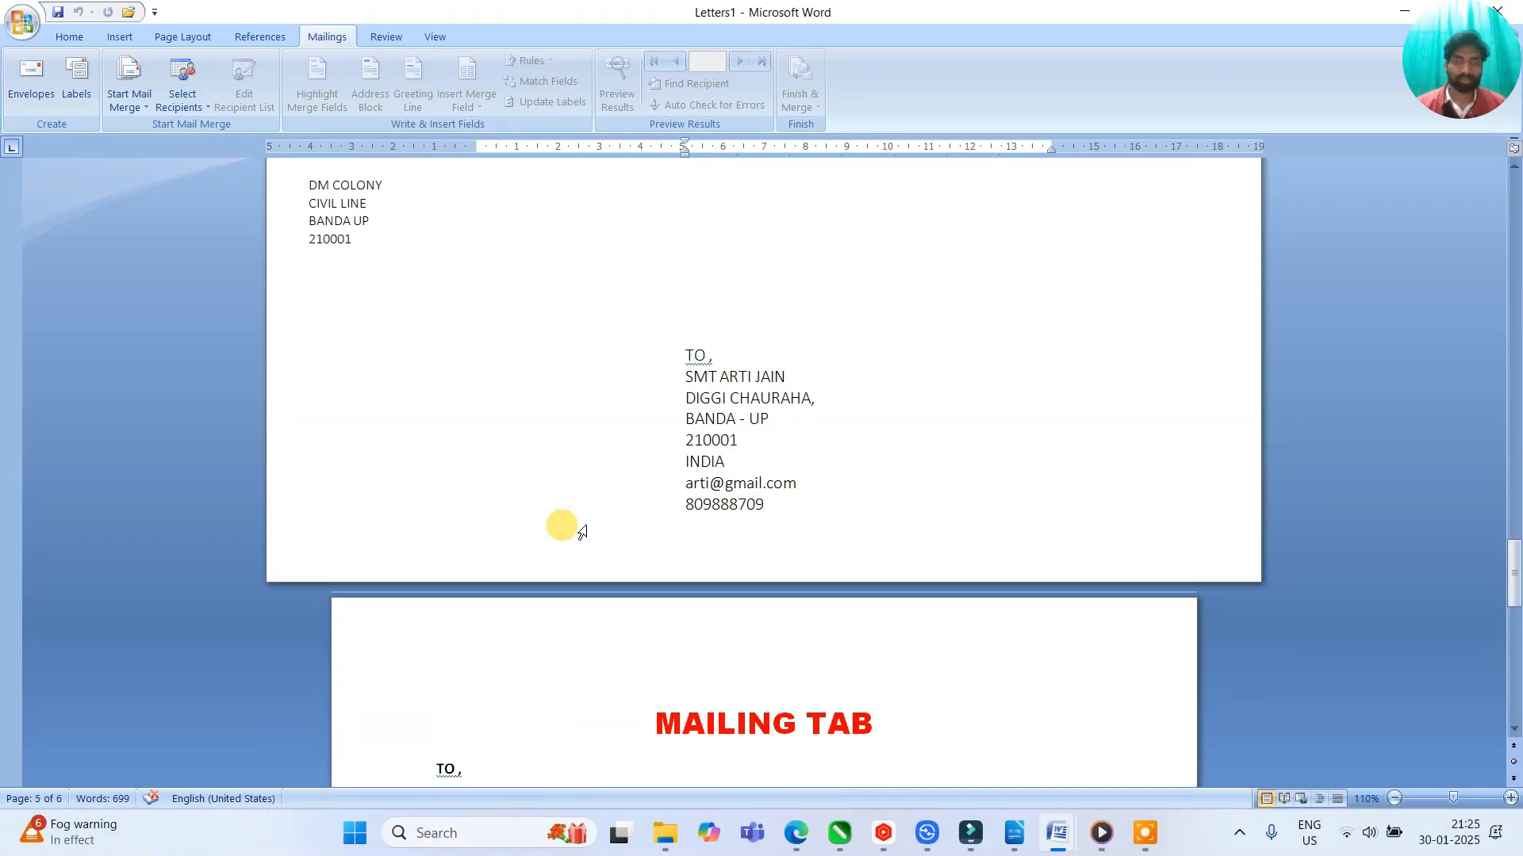
scroll(738, 415, up, 8)
scroll(737, 415, down, 10)
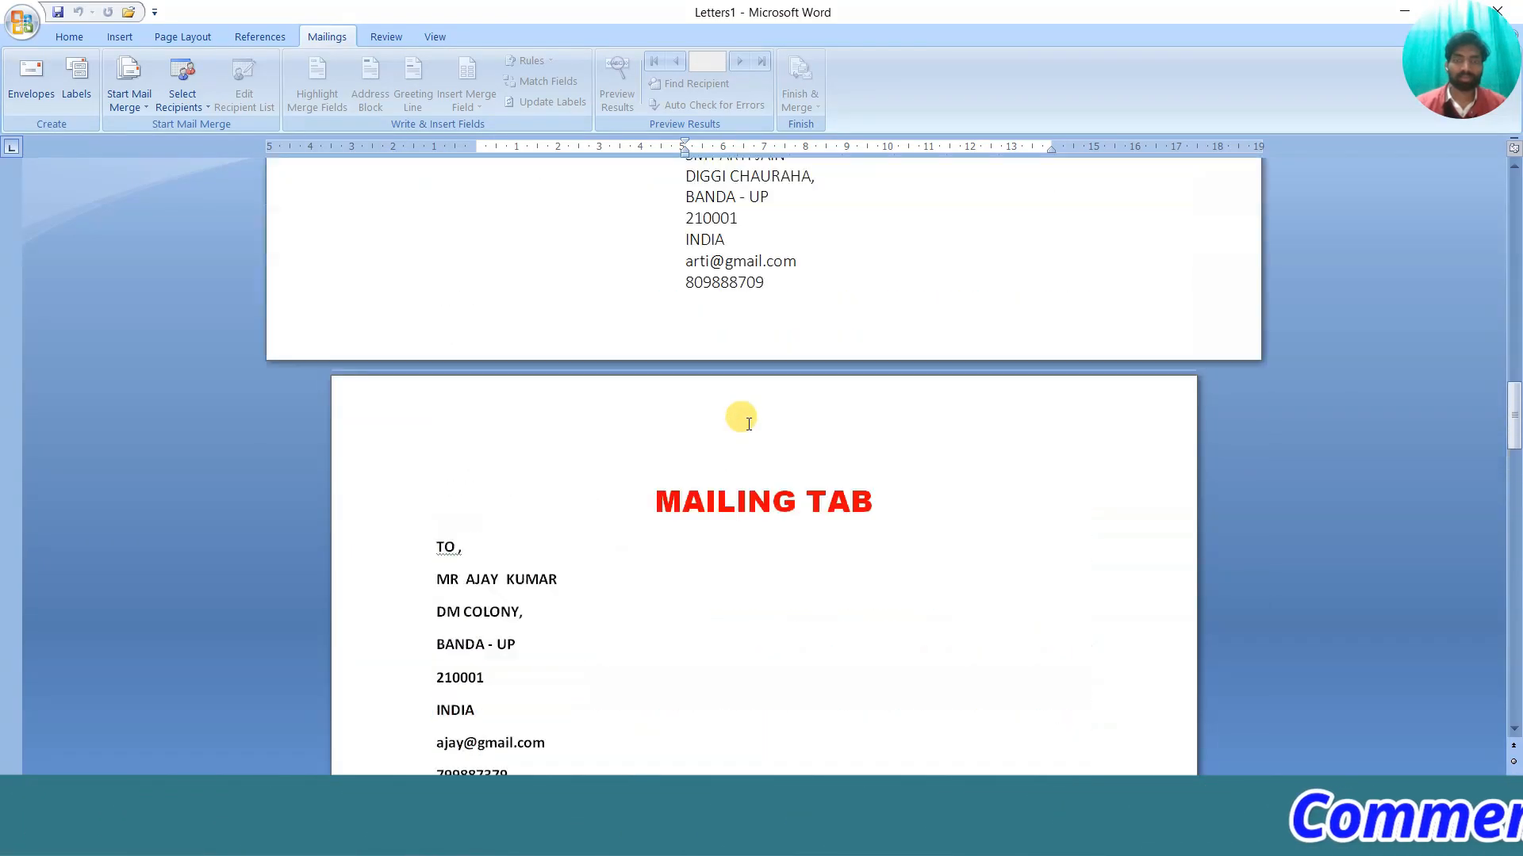
scroll(741, 420, up, 3)
scroll(748, 424, down, 11)
scroll(762, 416, up, 10)
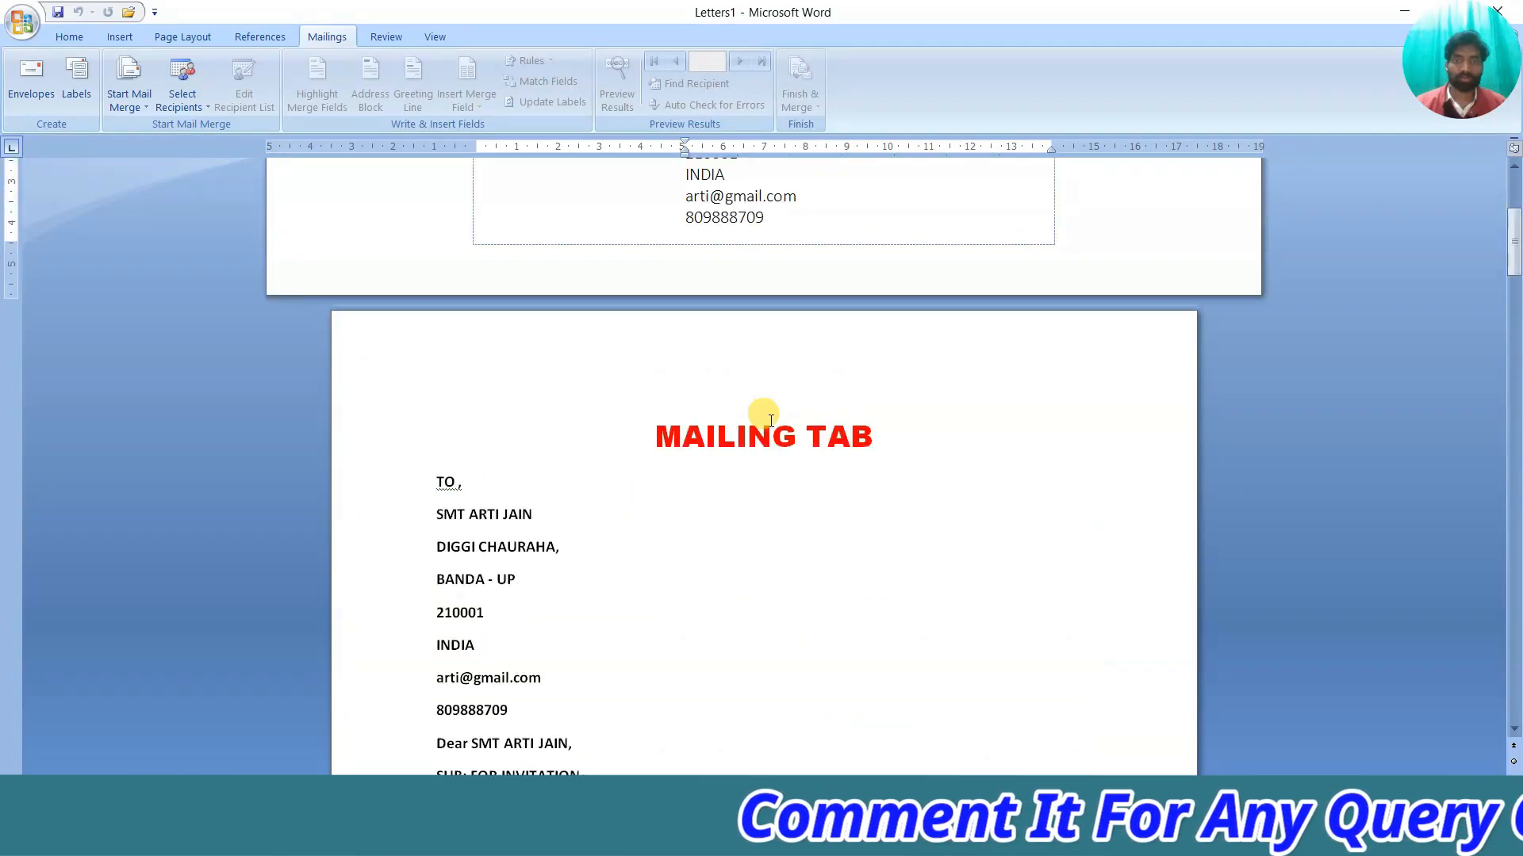
scroll(694, 432, down, 6)
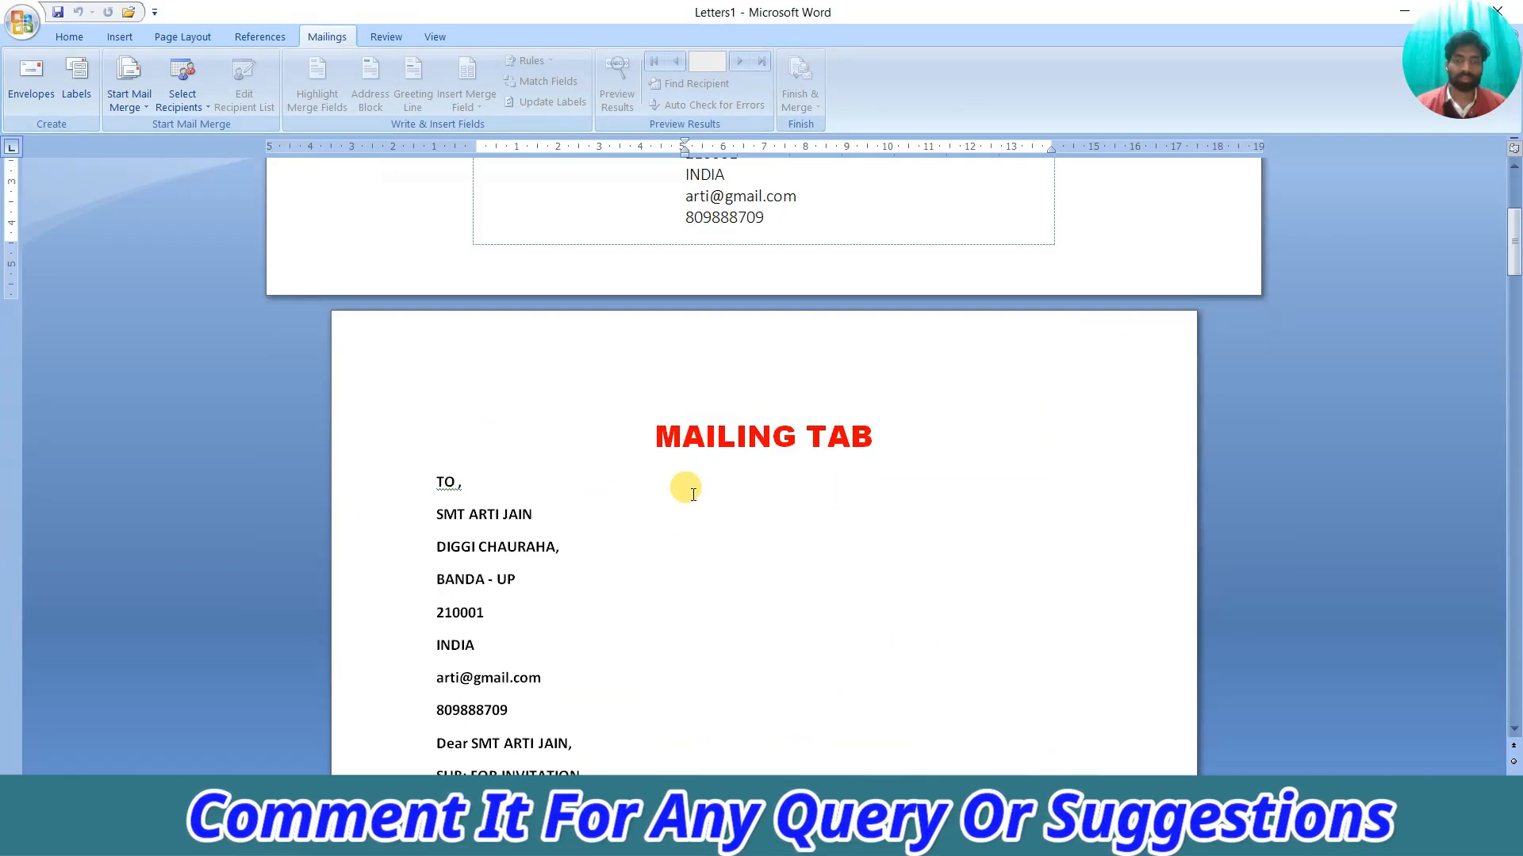
click(31, 78)
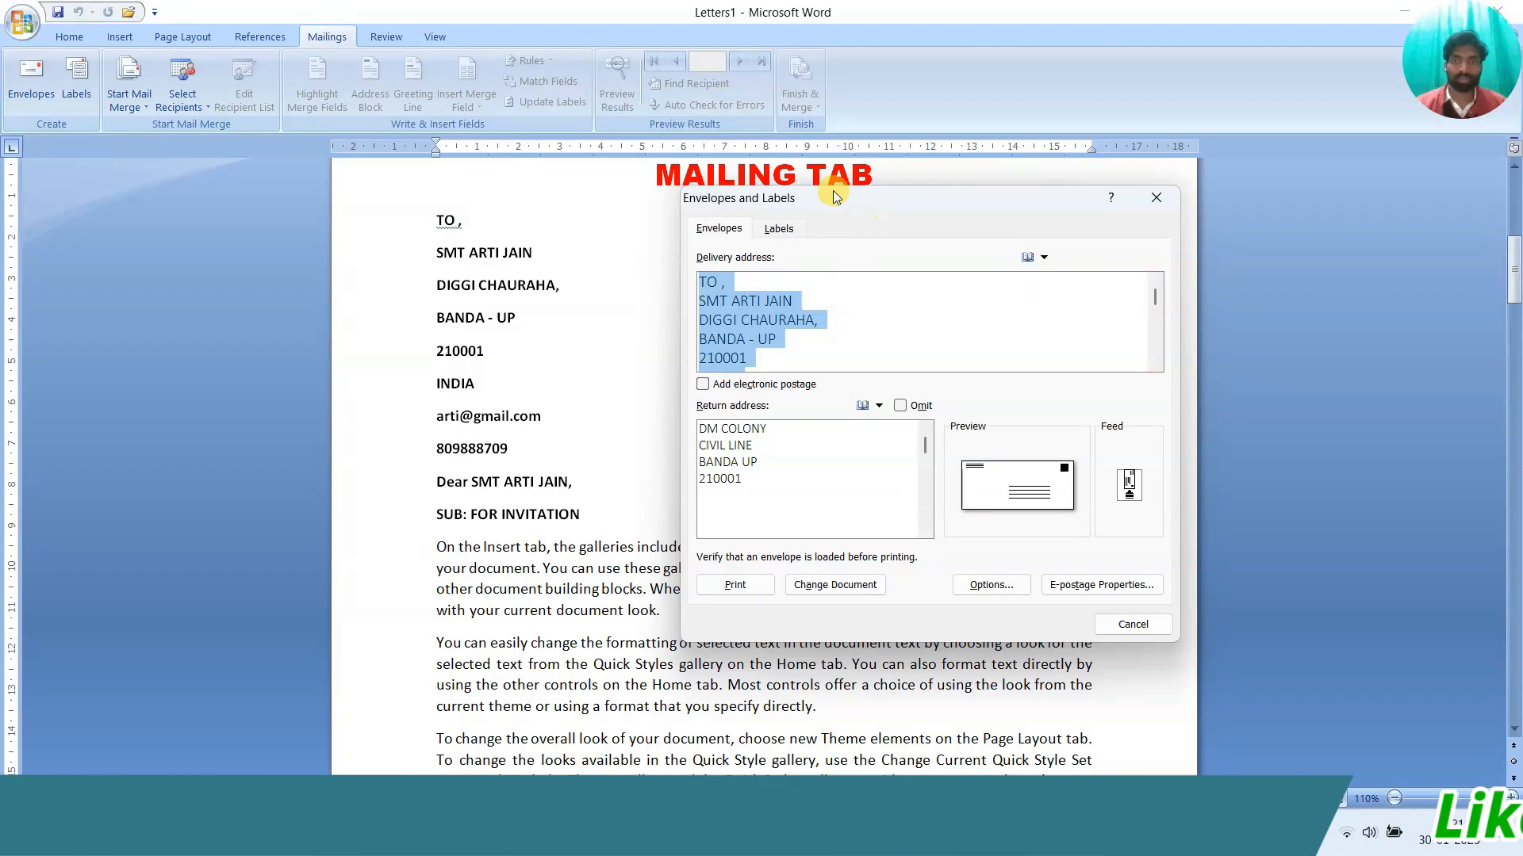
drag(868, 199, 736, 253)
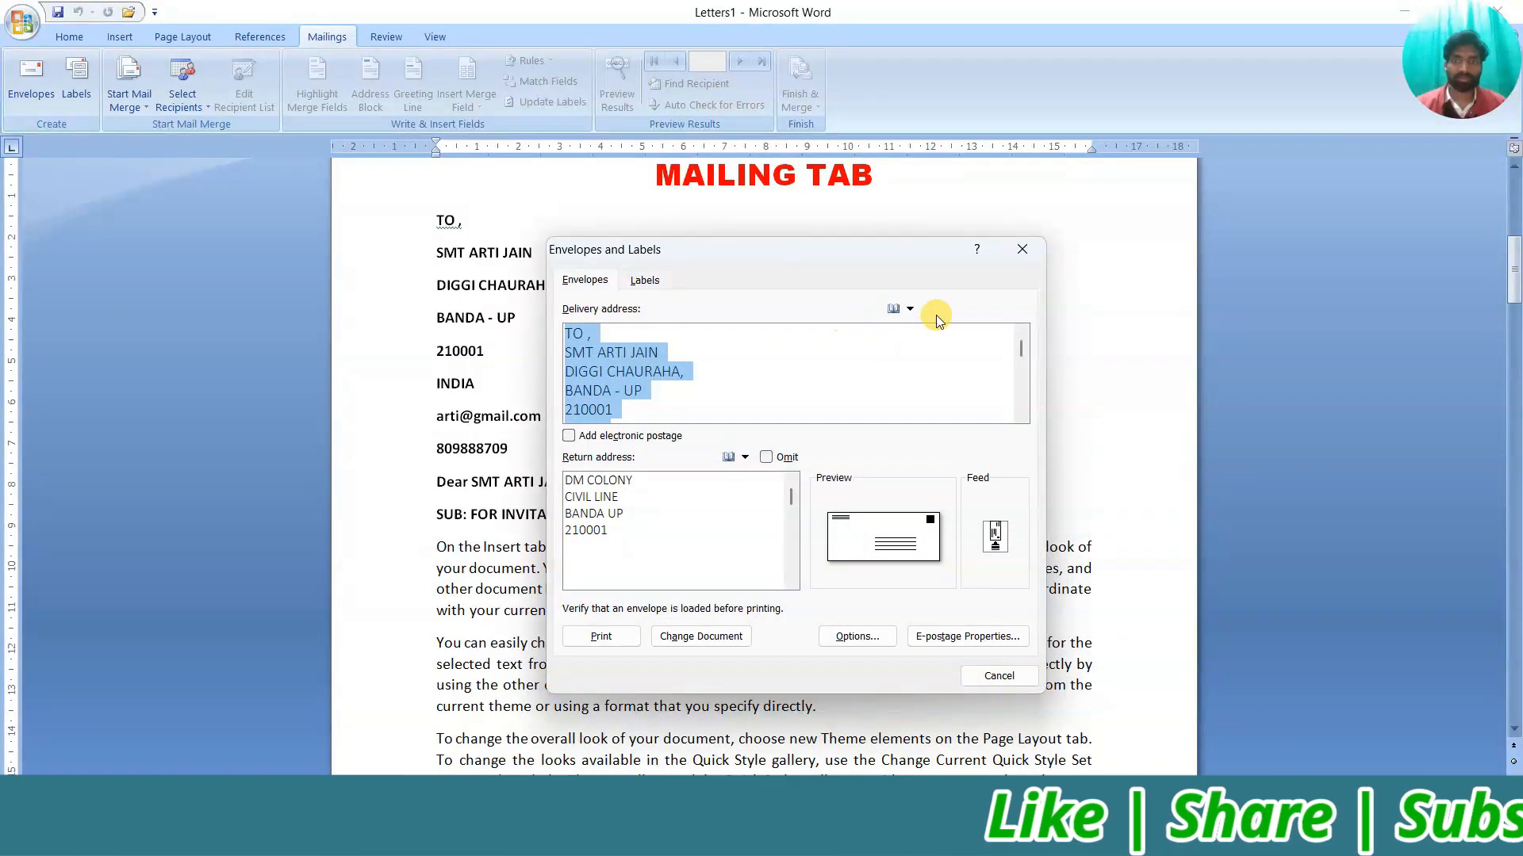
click(1020, 251)
scroll(679, 445, up, 8)
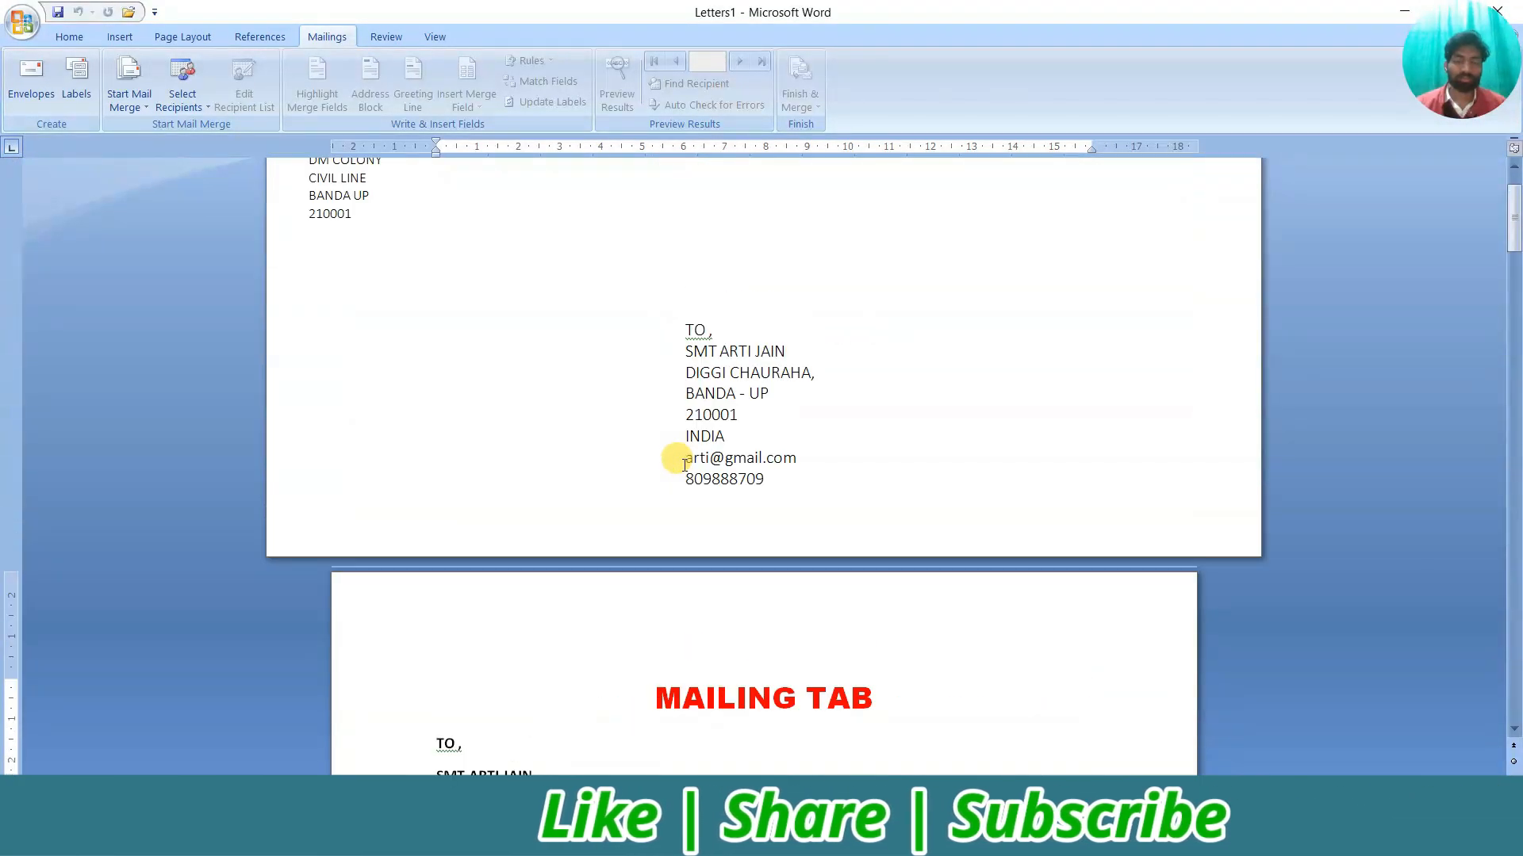
scroll(682, 478, down, 20)
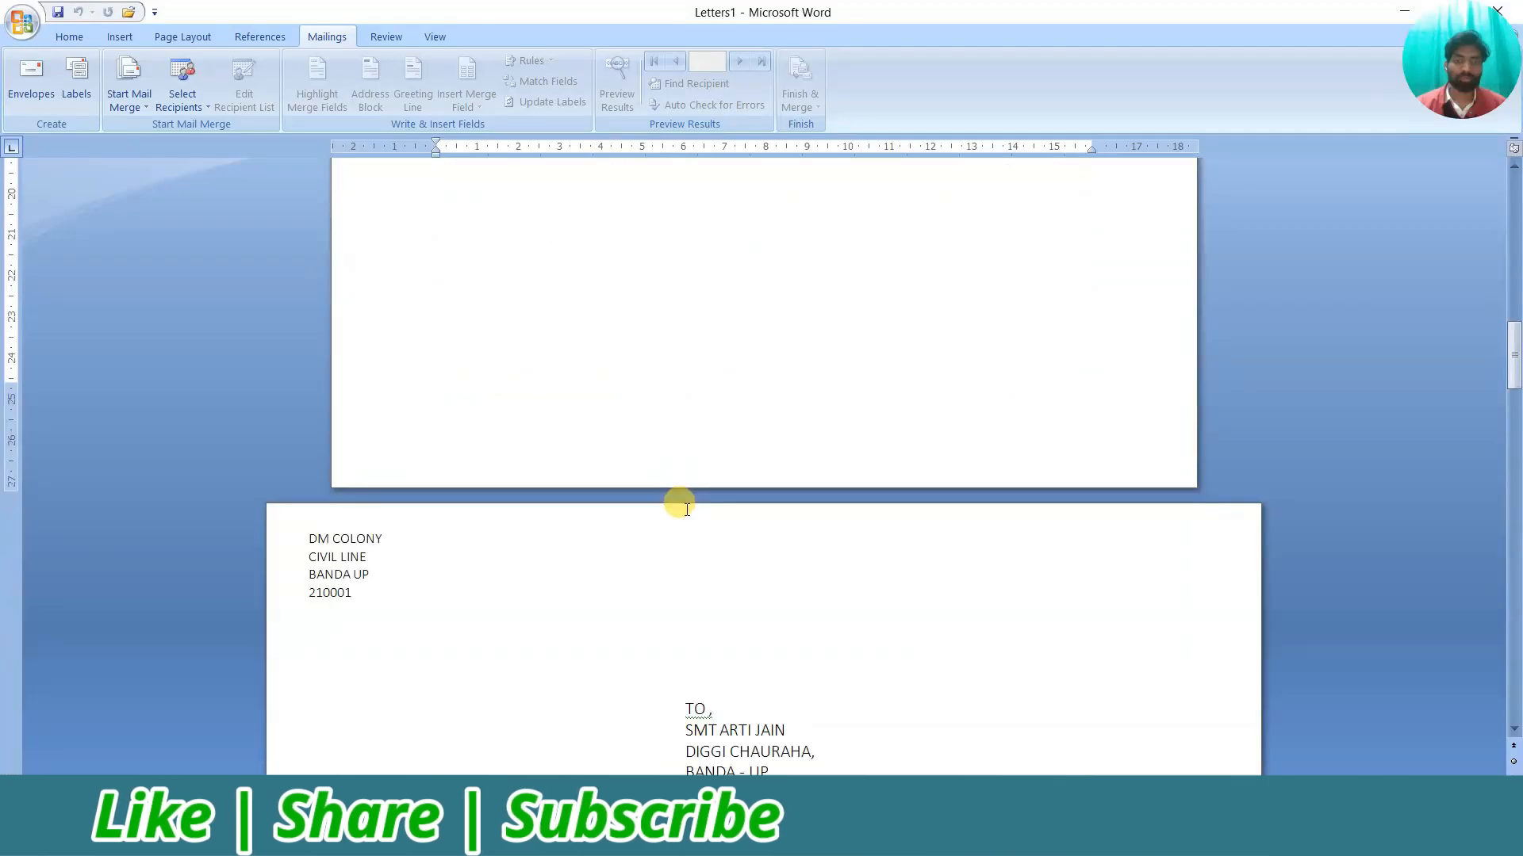
scroll(689, 509, up, 5)
scroll(688, 509, down, 10)
scroll(688, 509, up, 3)
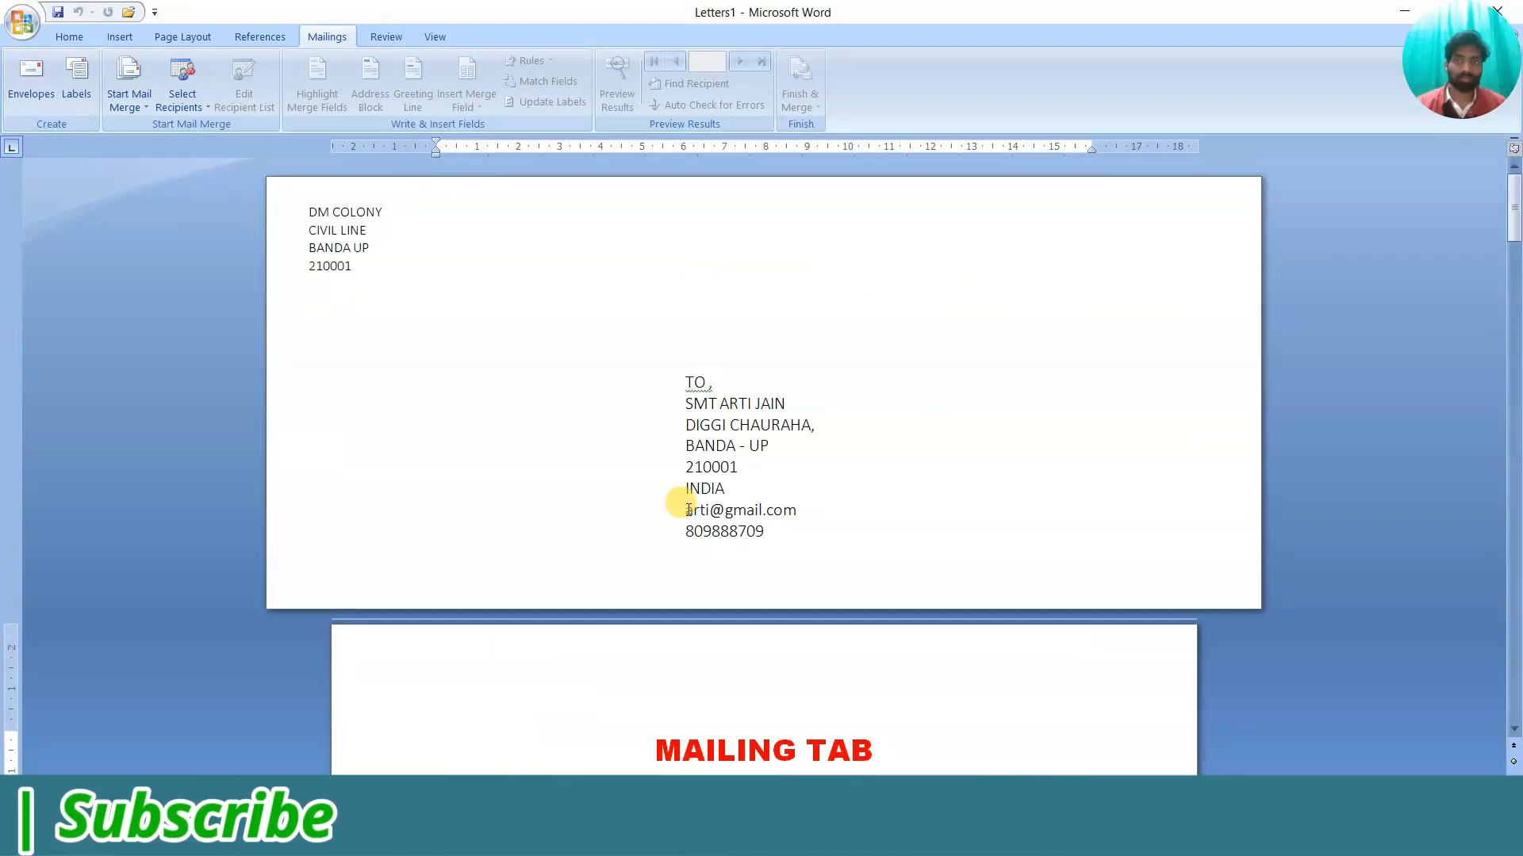
Close the merged Letters1 document without saving it
drag(1243, 8, 1006, 118)
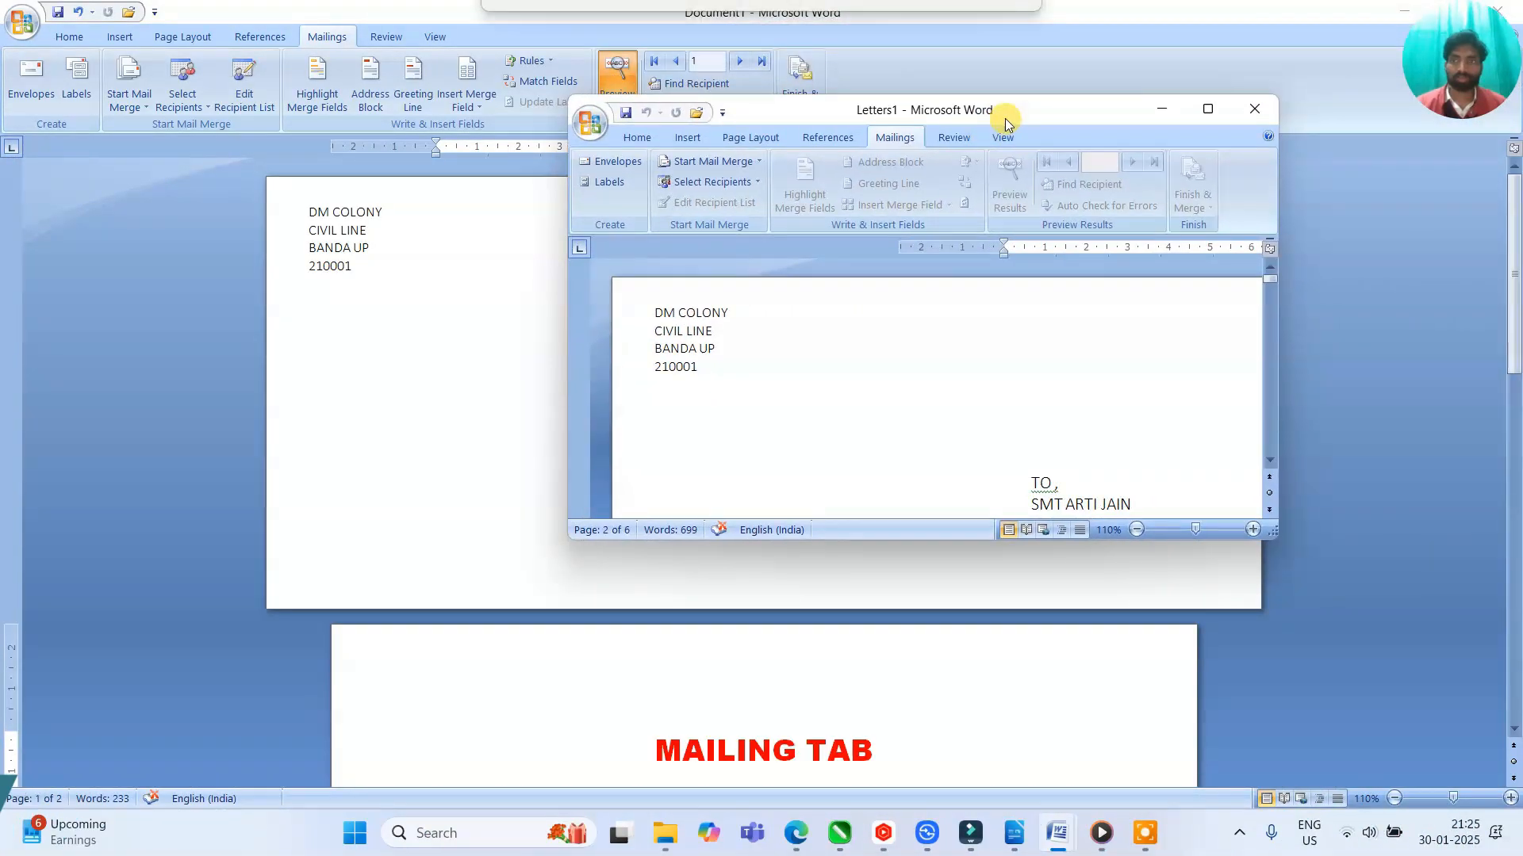
click(1254, 115)
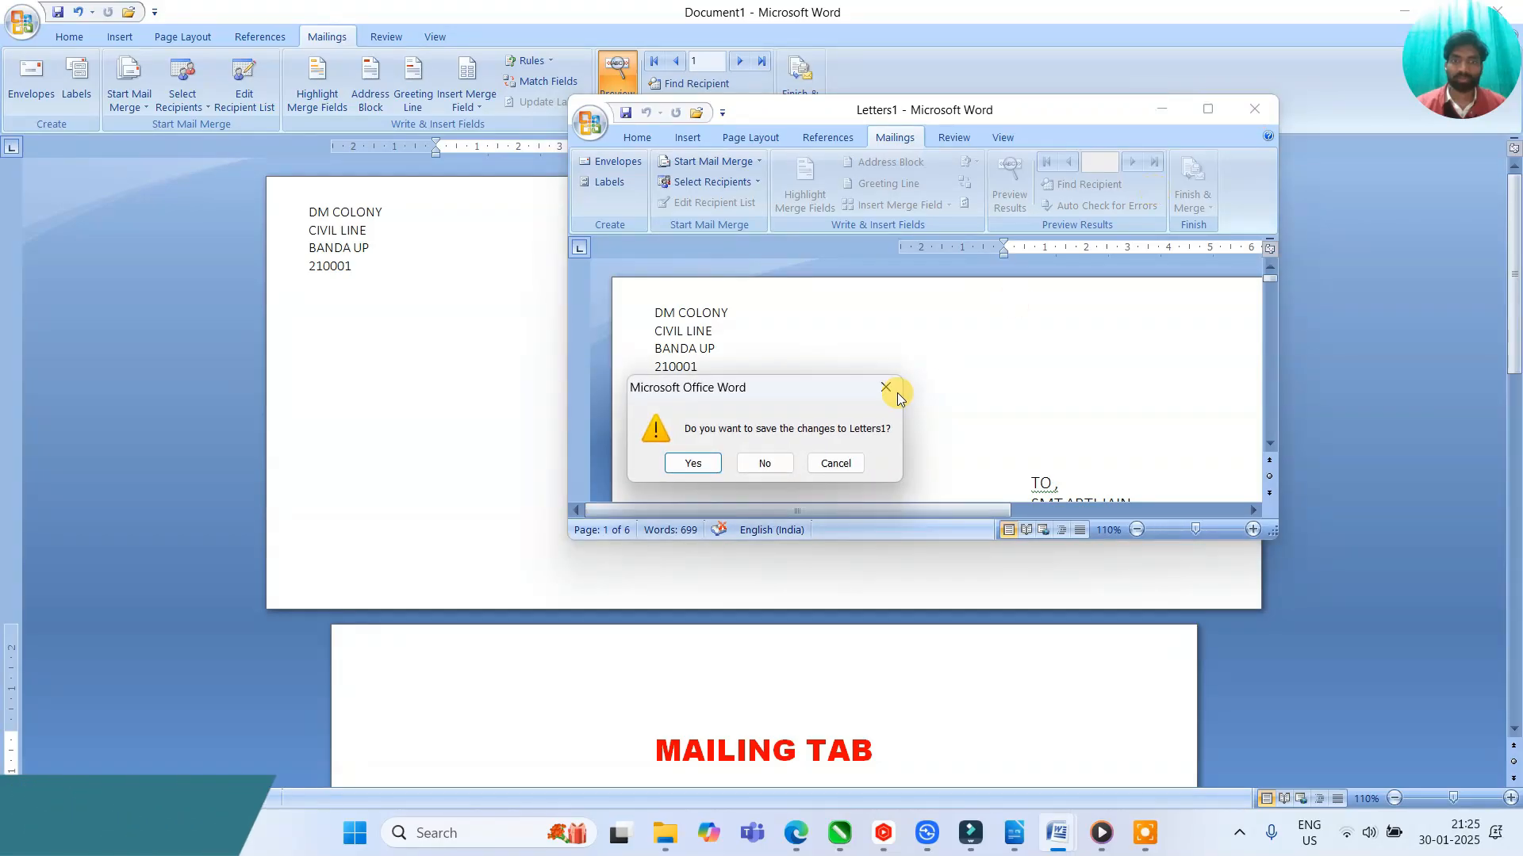
click(768, 463)
Maximize the Document1 window and show the letter's DATE and WITH REGARDS closing lines
scroll(754, 527, down, 3)
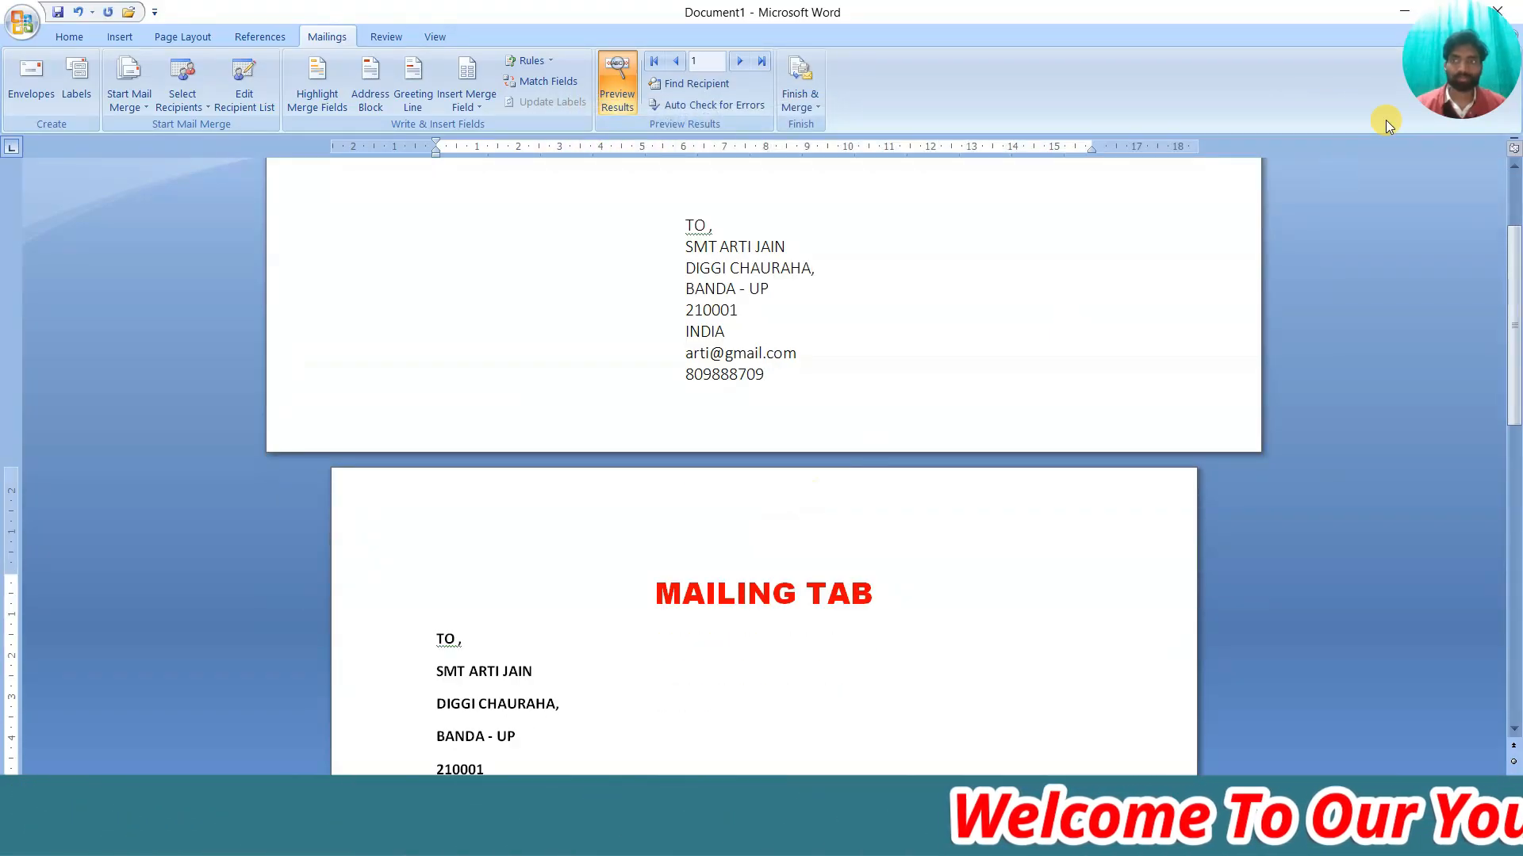
double_click(1336, 16)
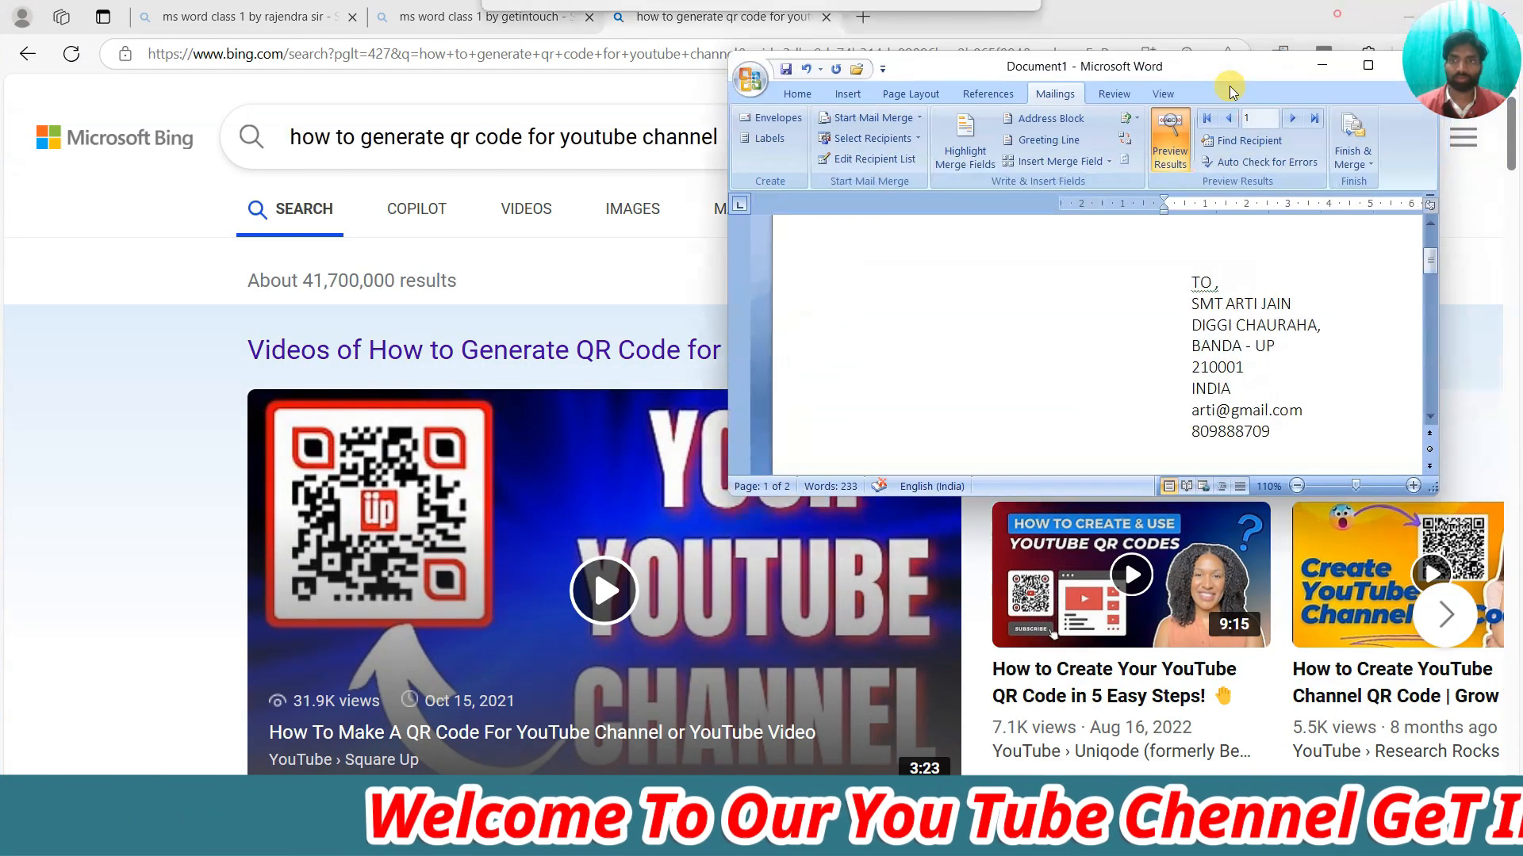
drag(1230, 88, 1031, 127)
click(1149, 112)
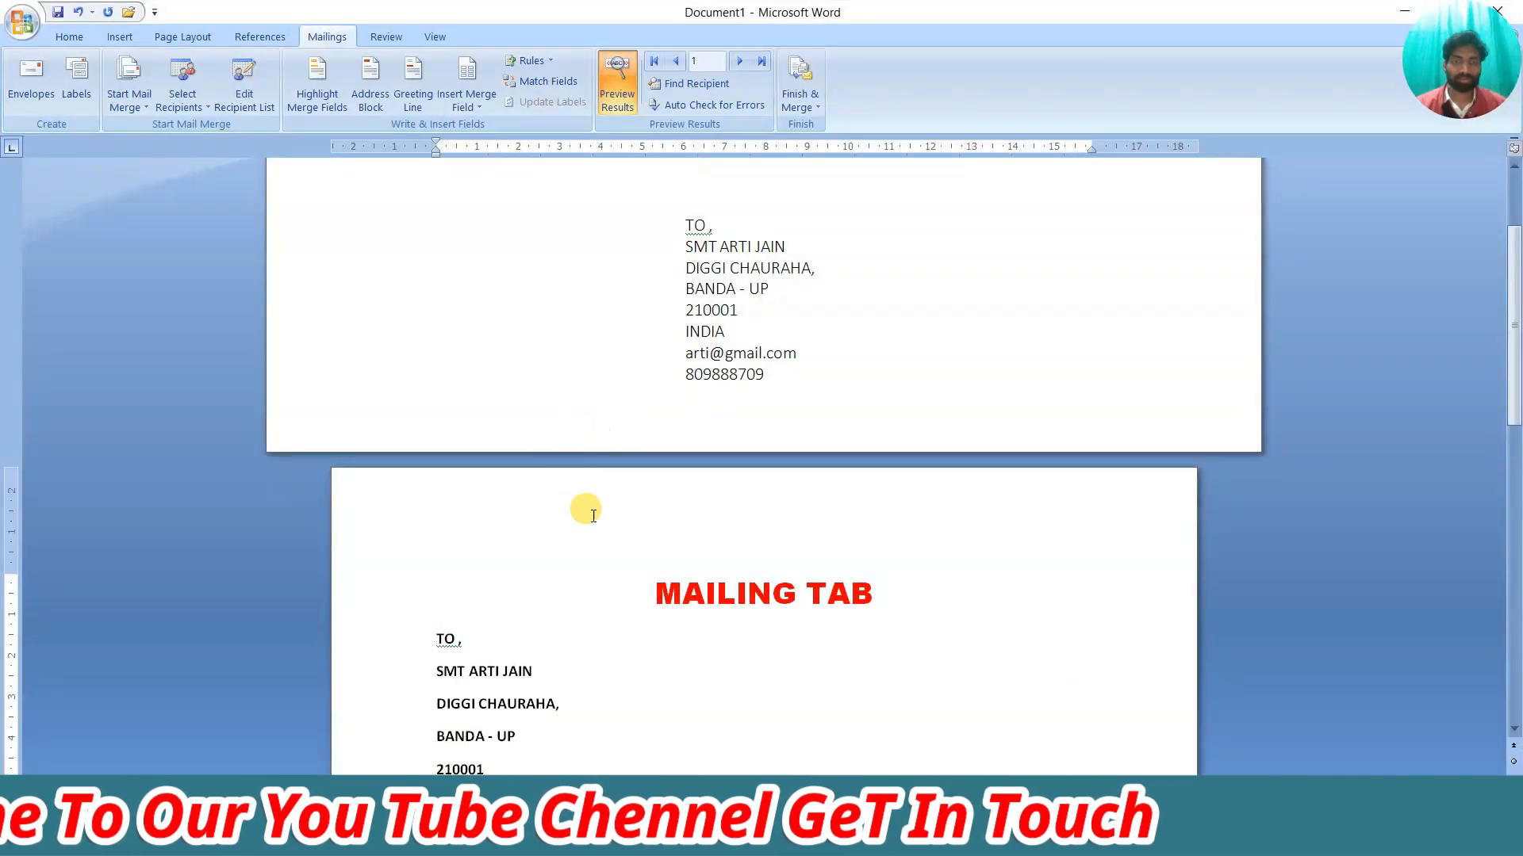
scroll(593, 517, down, 15)
scroll(612, 564, up, 4)
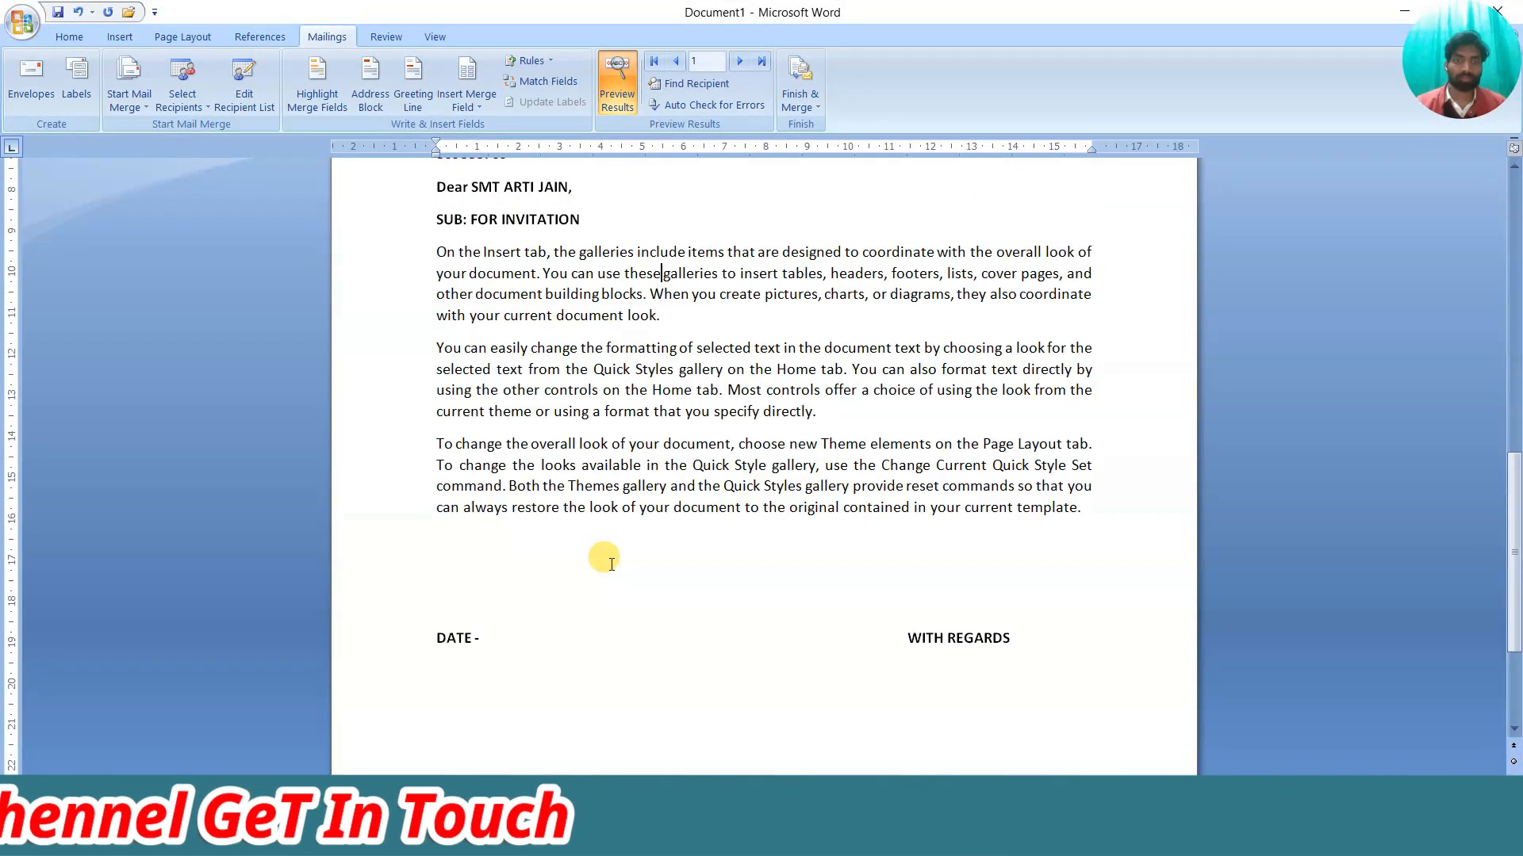
scroll(611, 564, down, 3)
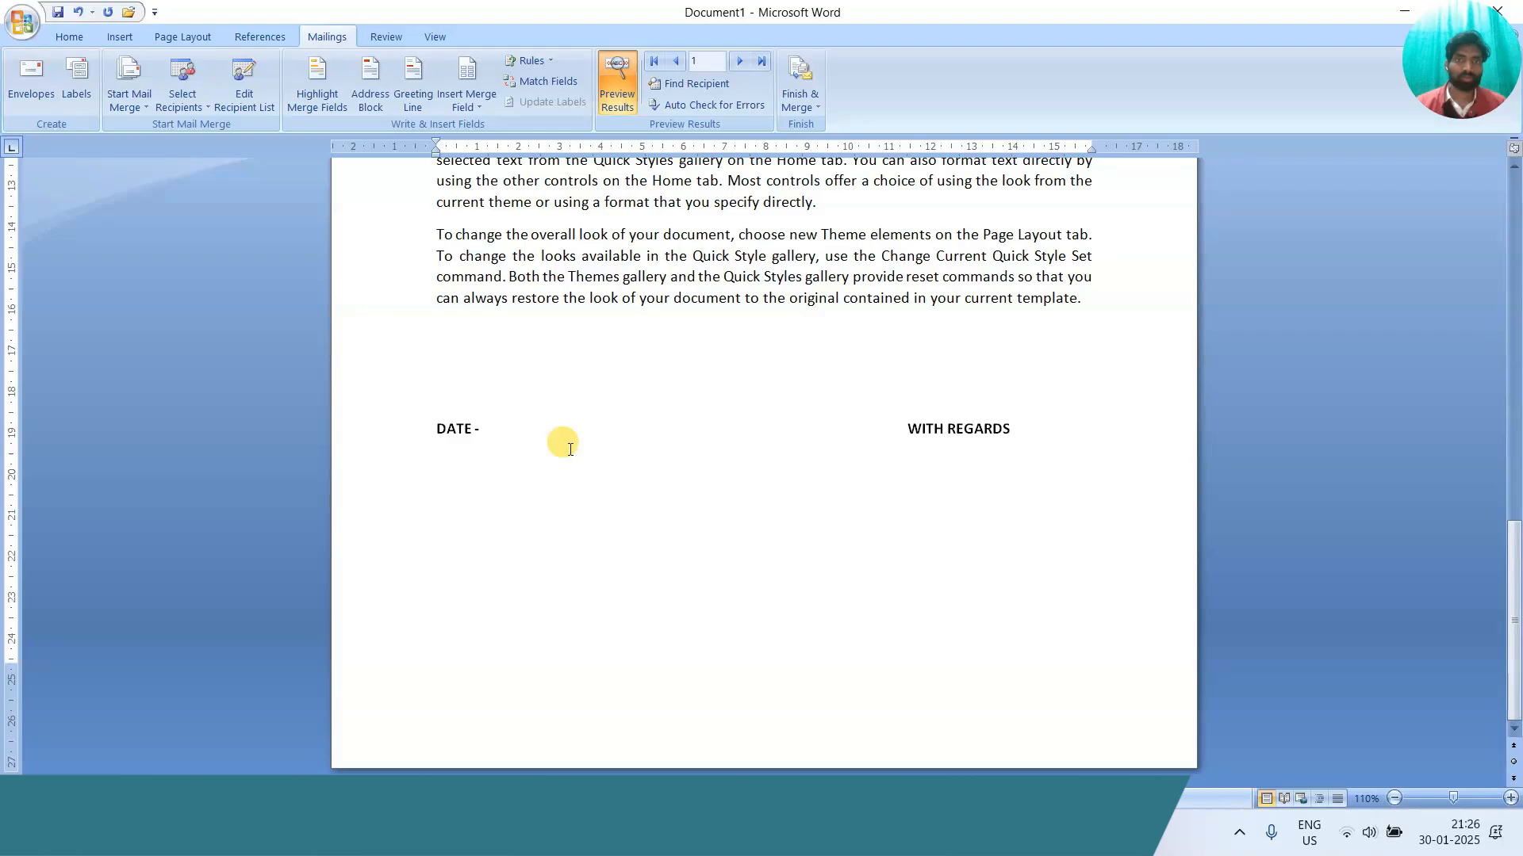
Insert a page break after WITH REGARDS to start a new blank page
click(1023, 429)
key(ctrl+Return)
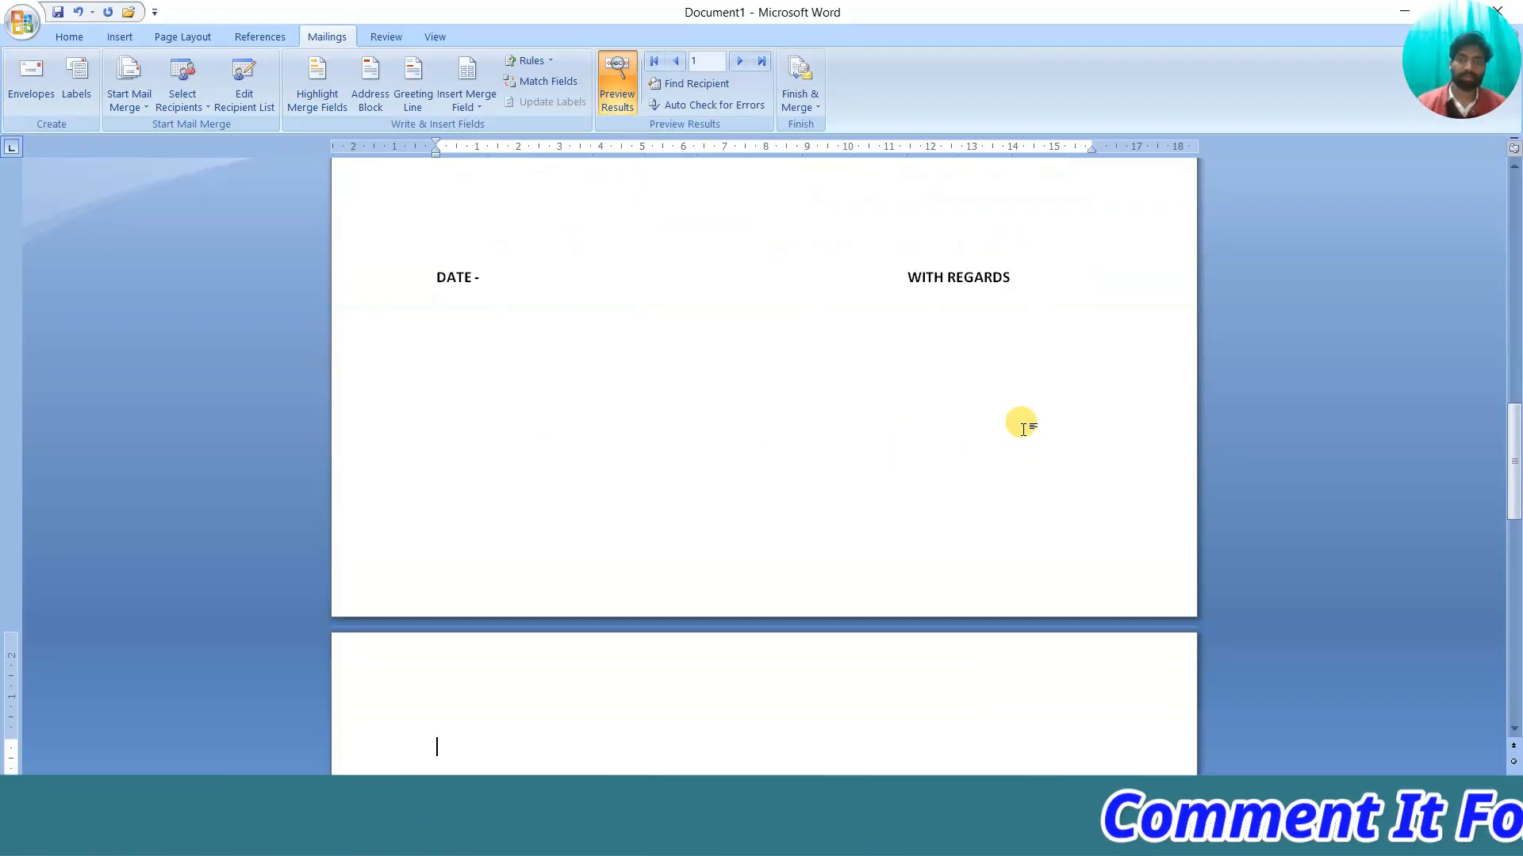
scroll(949, 473, down, 10)
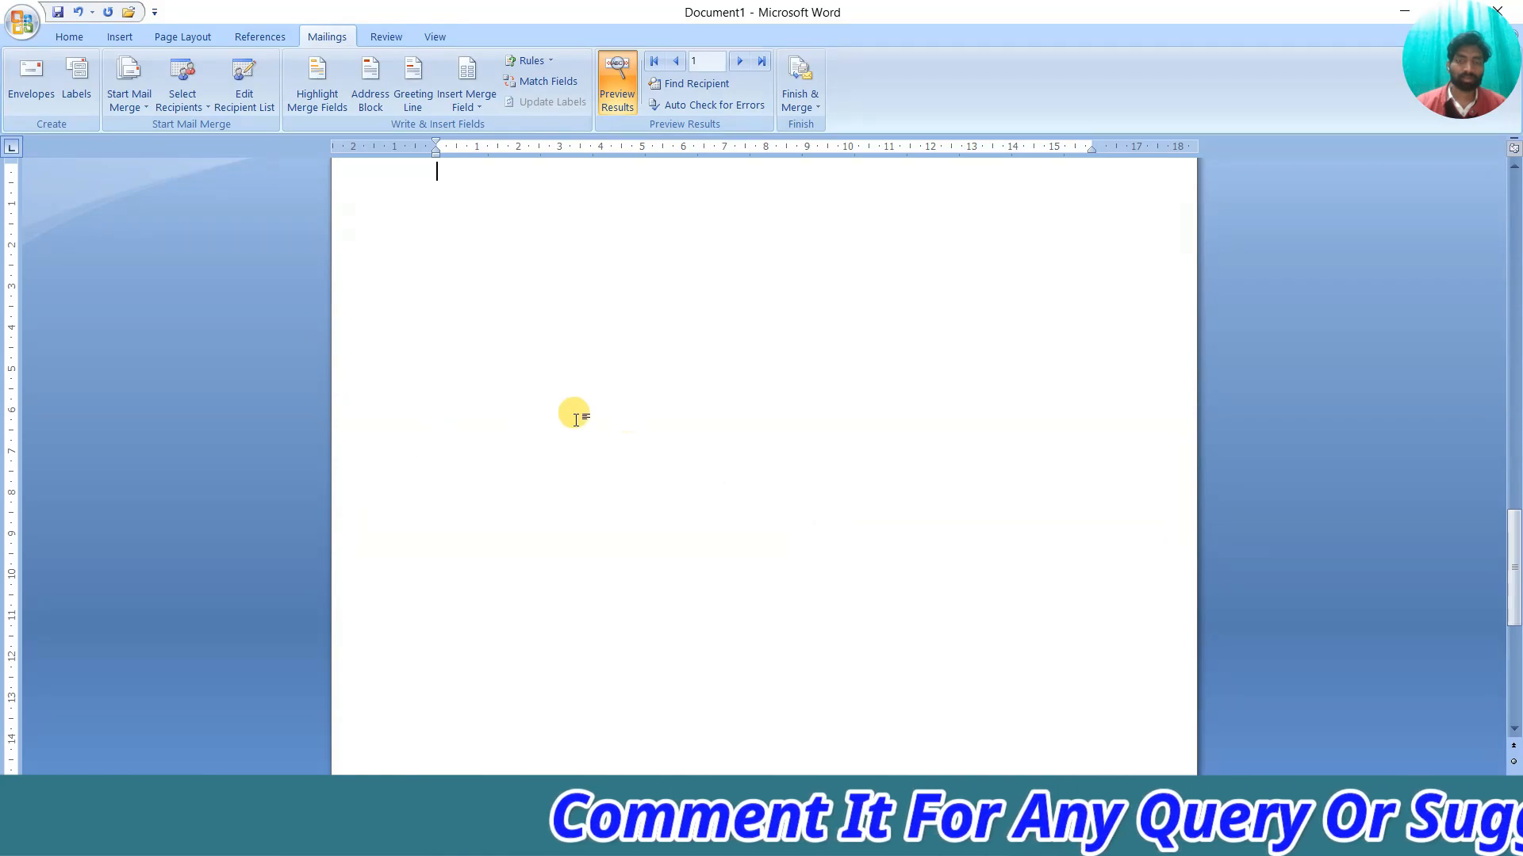
scroll(567, 421, up, 2)
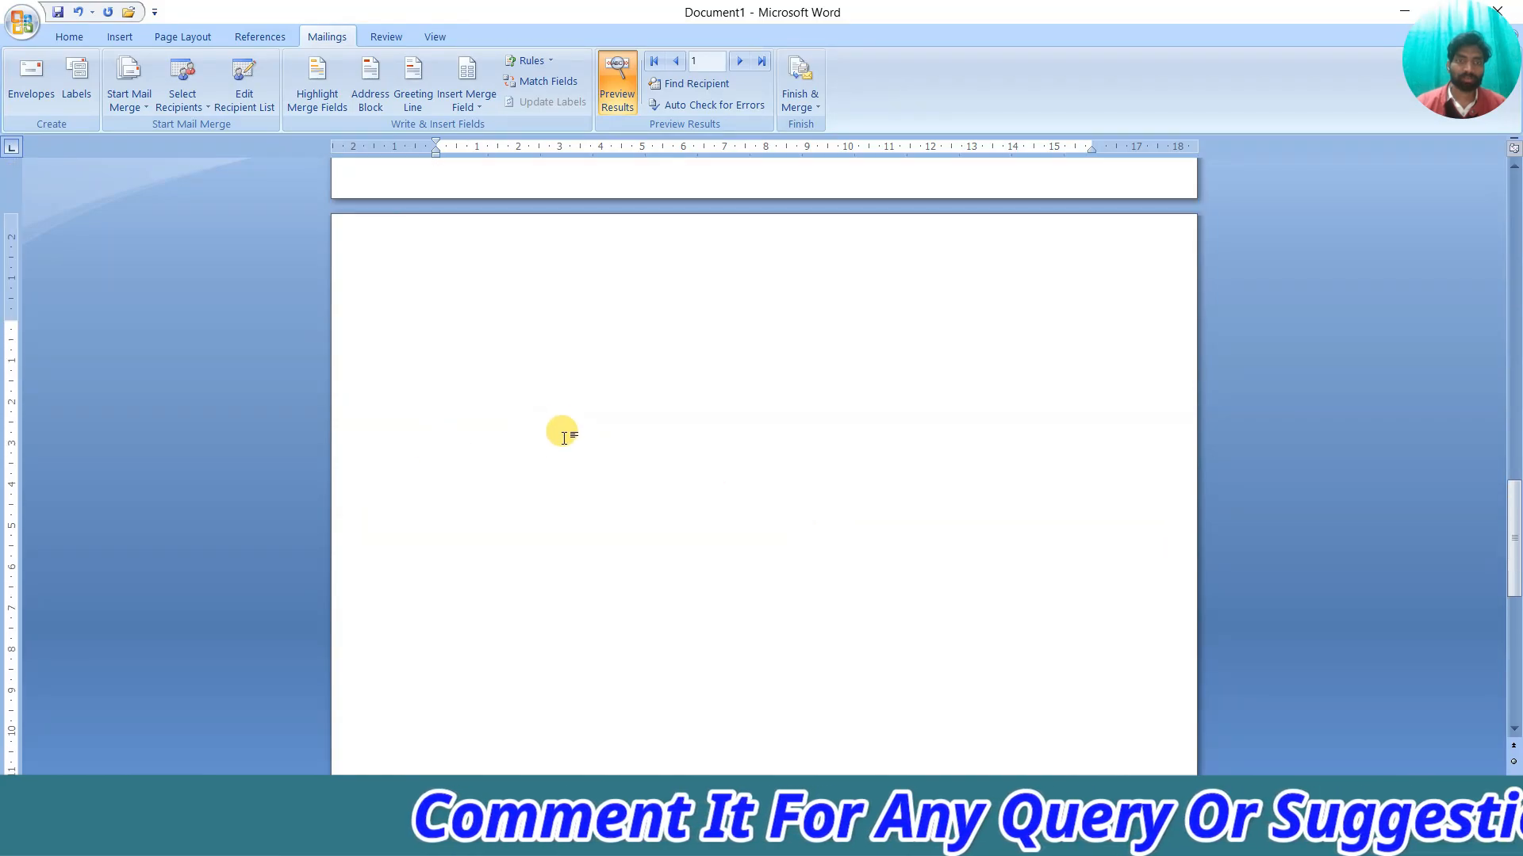
In Labels, clear Use return address so the recipient's address is used, then open Label Options
click(79, 99)
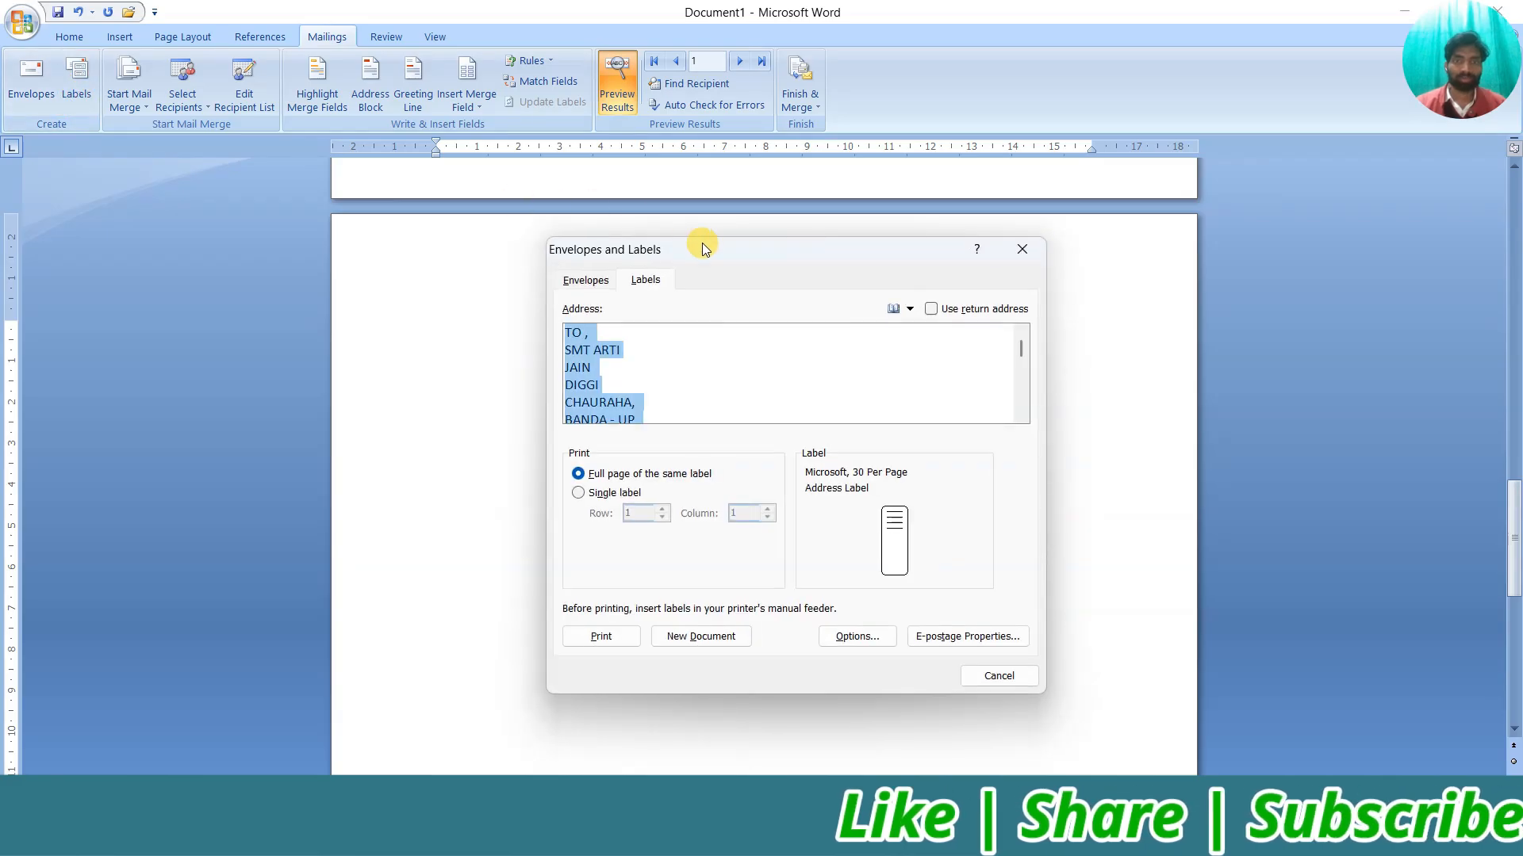
drag(702, 249, 559, 179)
click(492, 280)
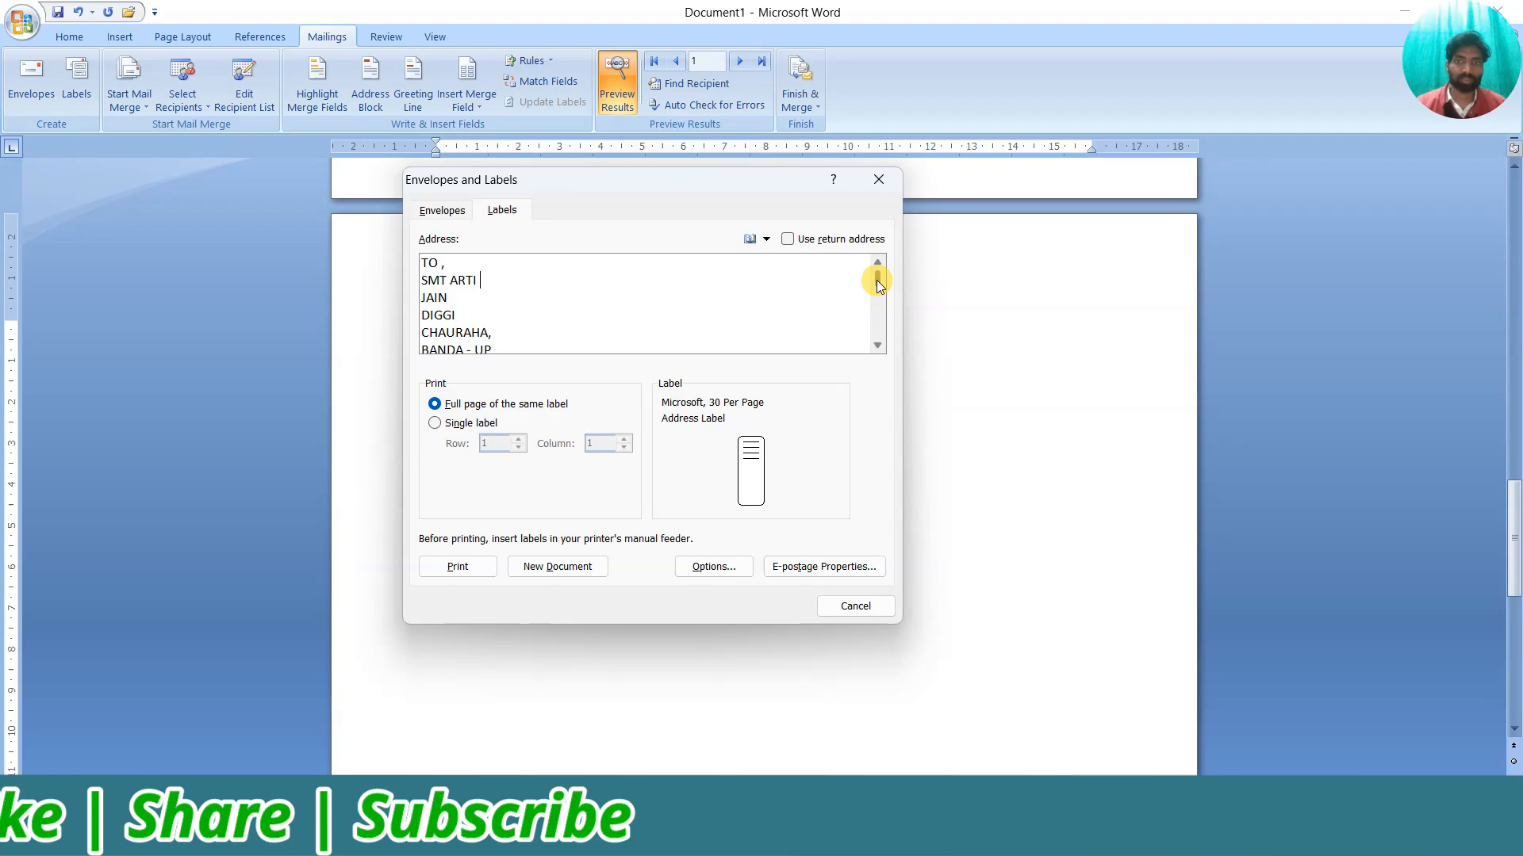
drag(879, 320, 726, 257)
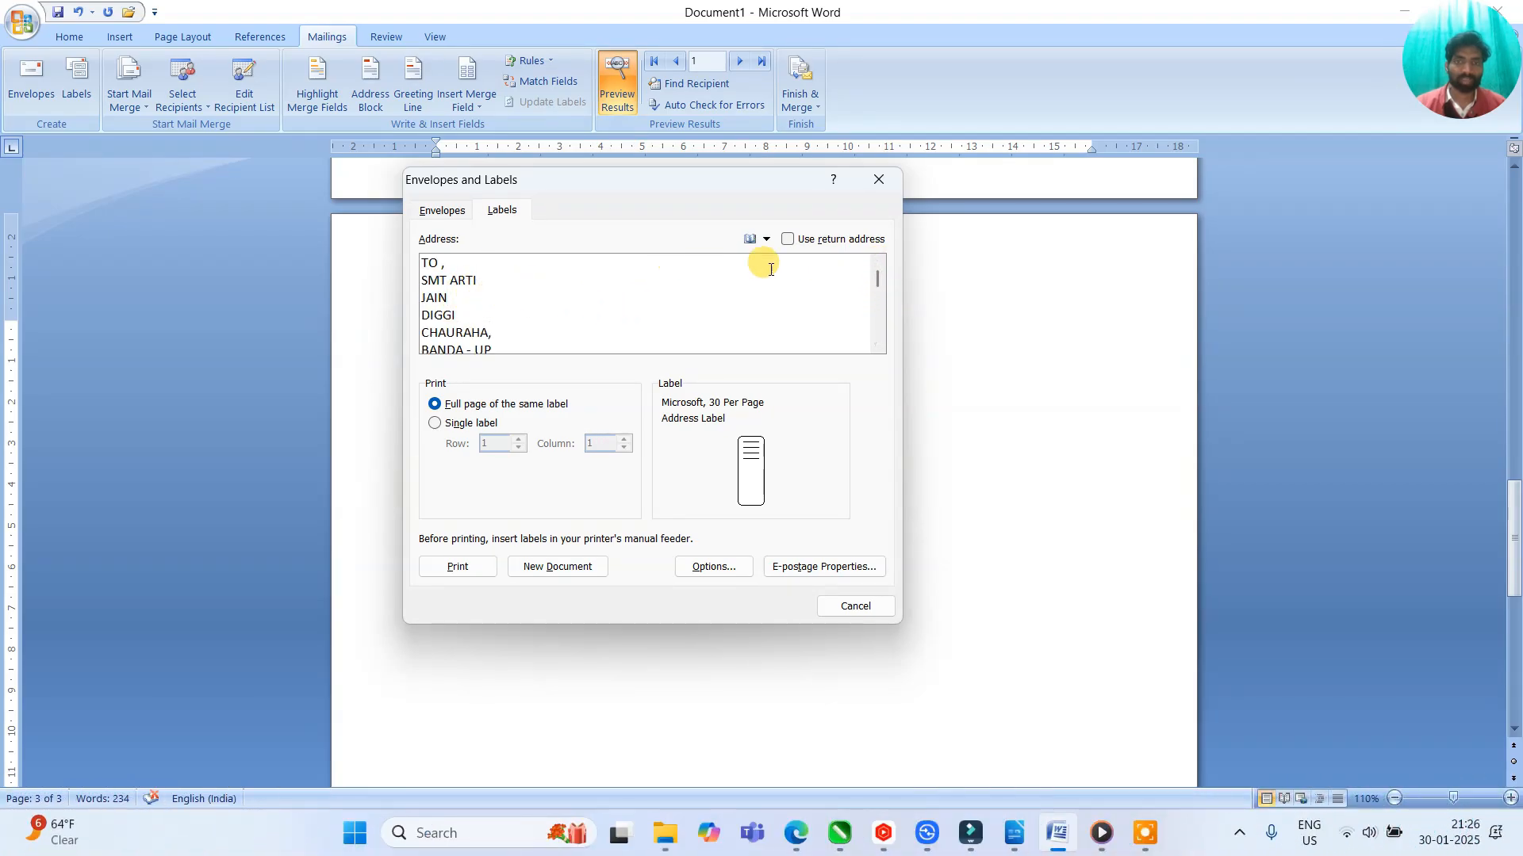
click(785, 240)
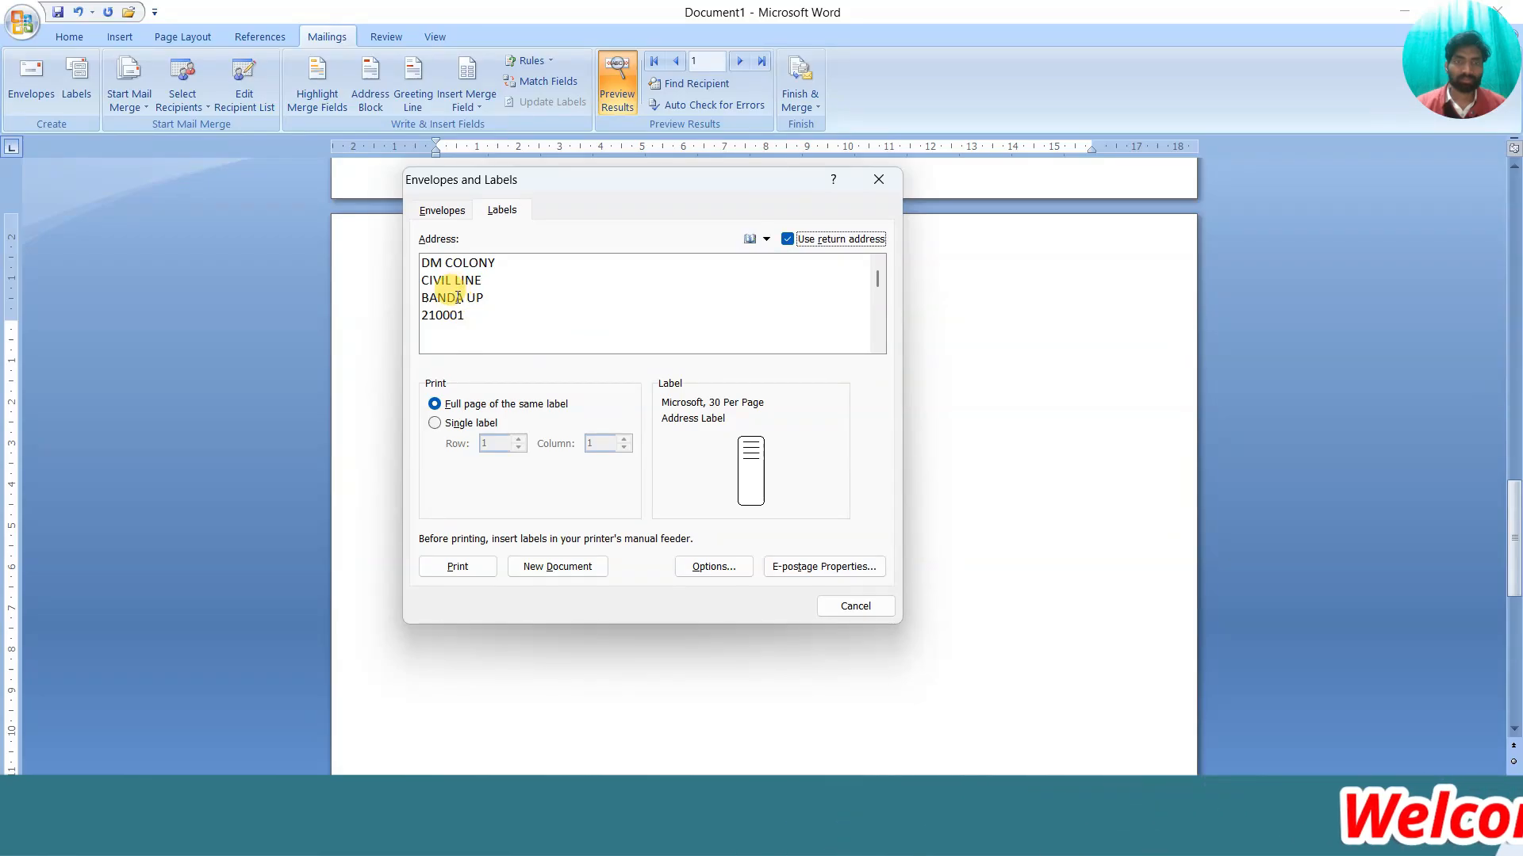
click(787, 238)
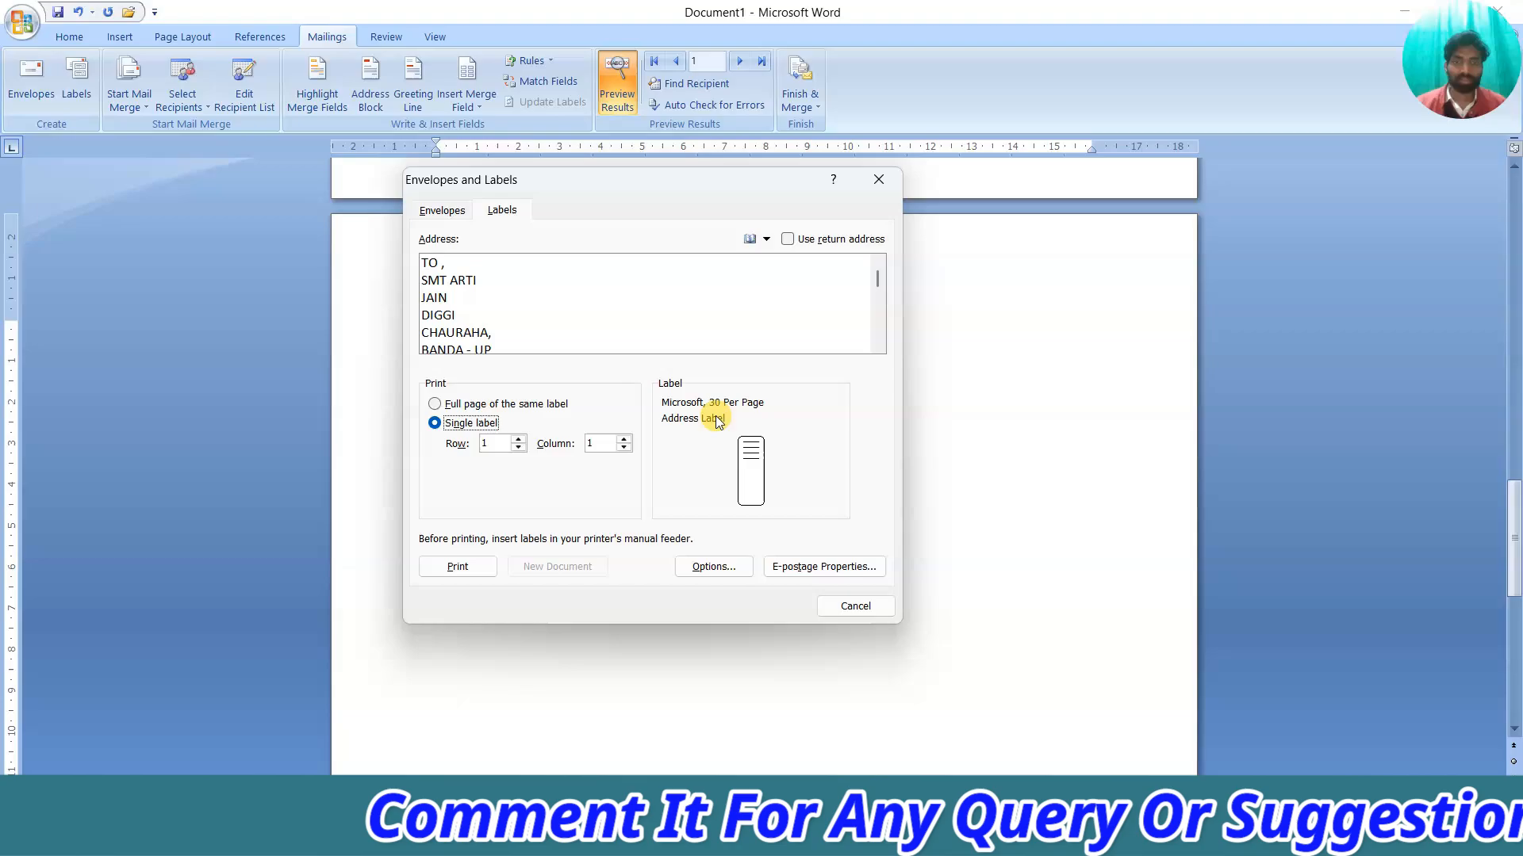
click(698, 570)
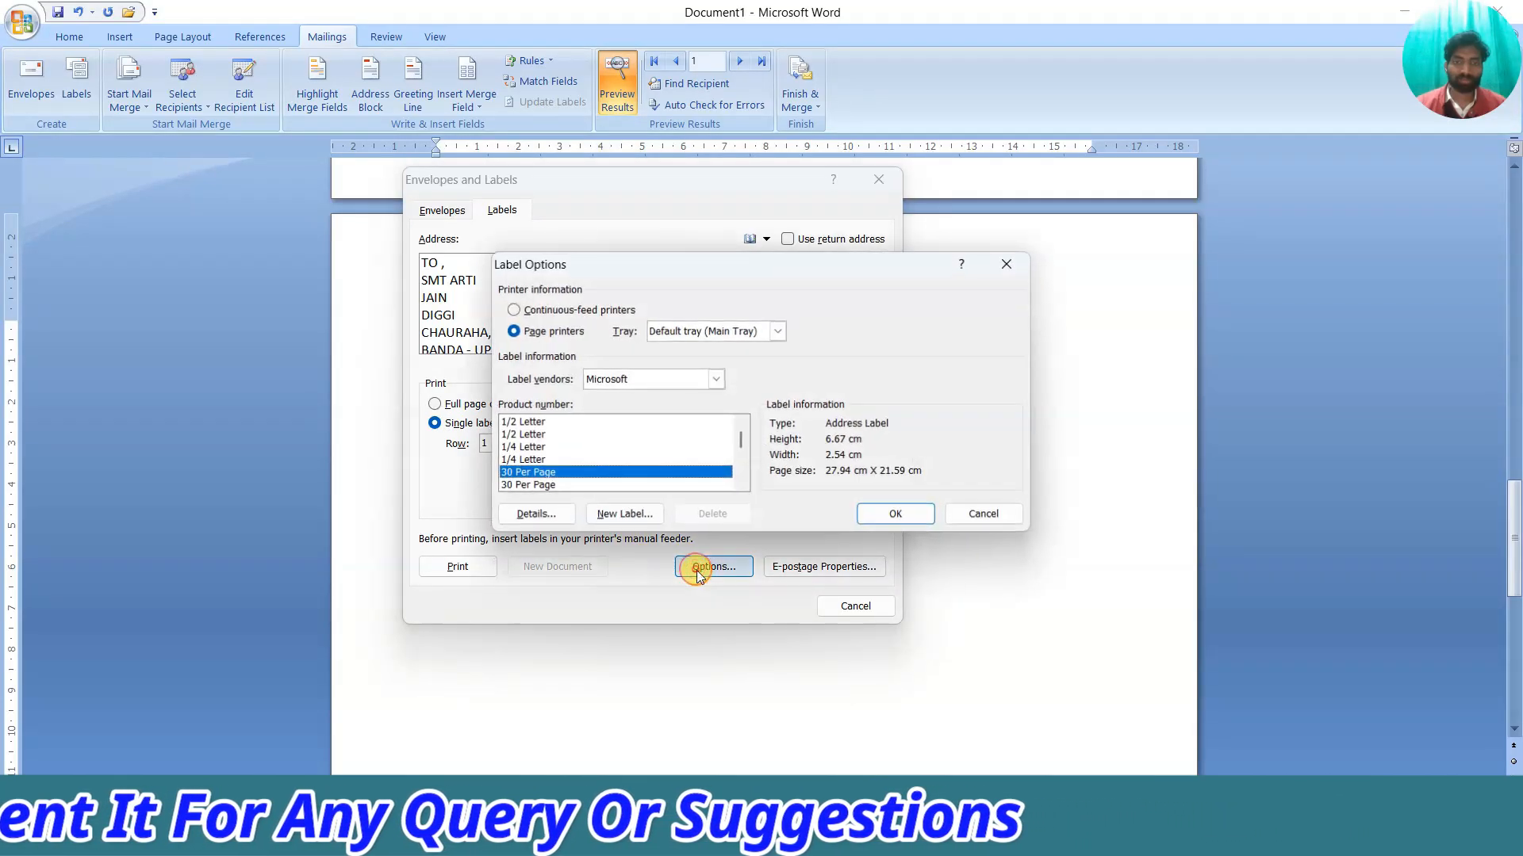
Compare the 1/2 Letter and 1/4 Letter products, then pick the 30 Per Page address label
click(546, 423)
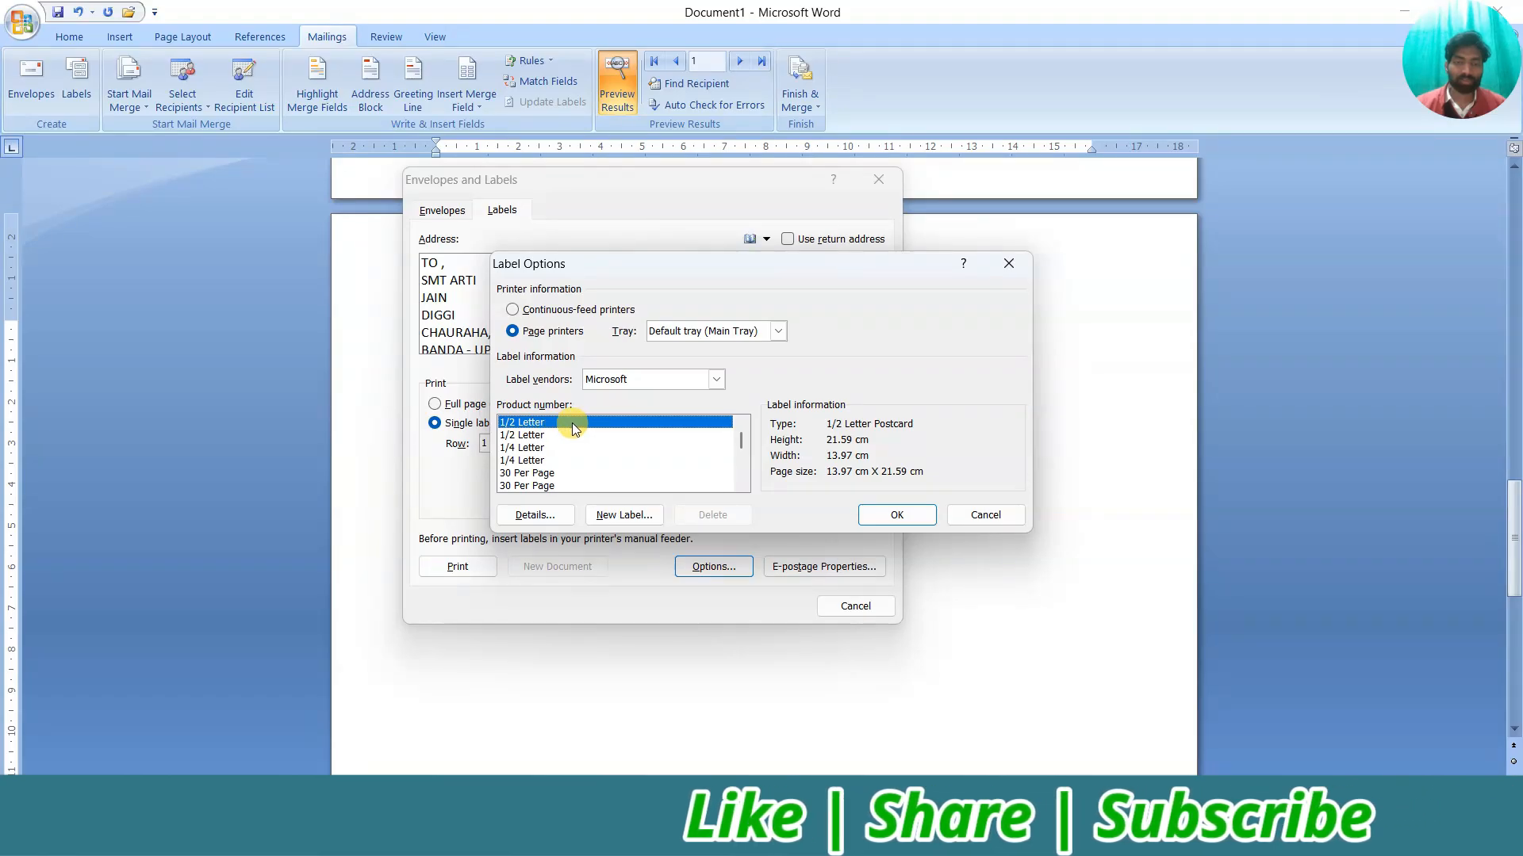
click(534, 449)
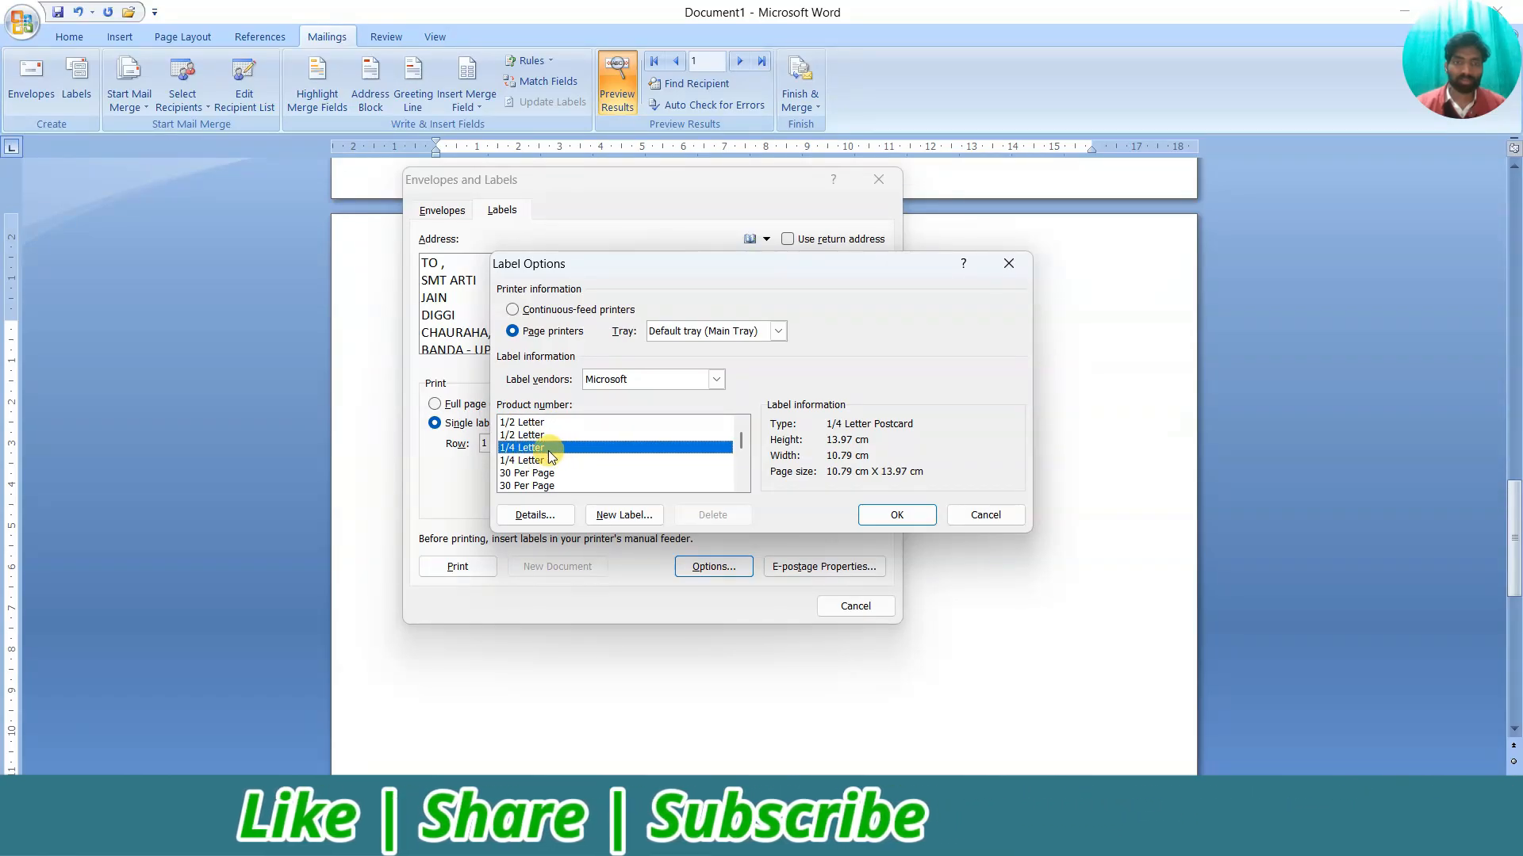
click(546, 474)
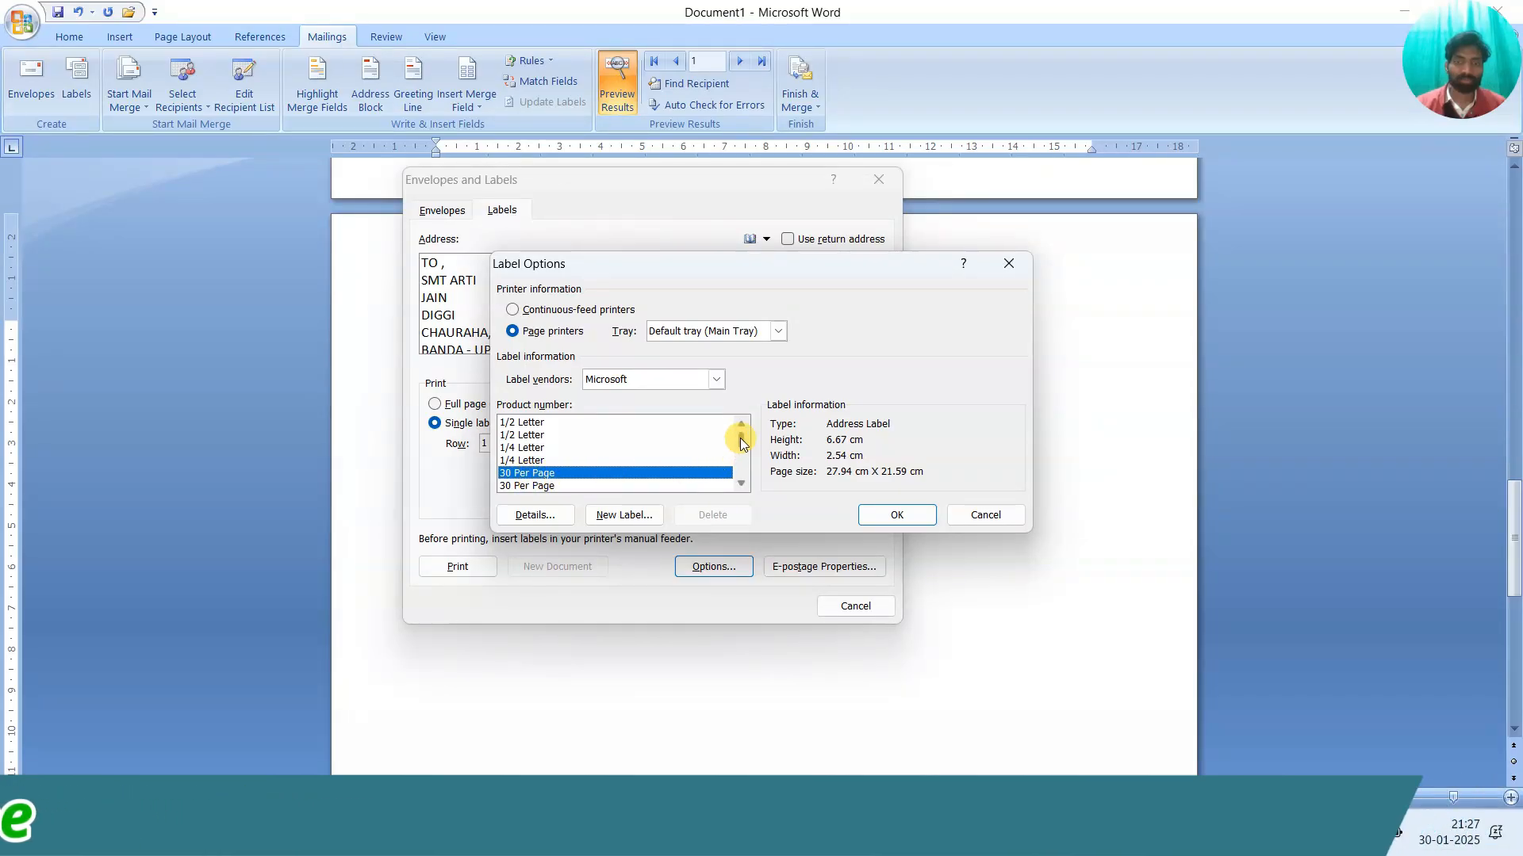
drag(740, 438, 744, 454)
click(605, 447)
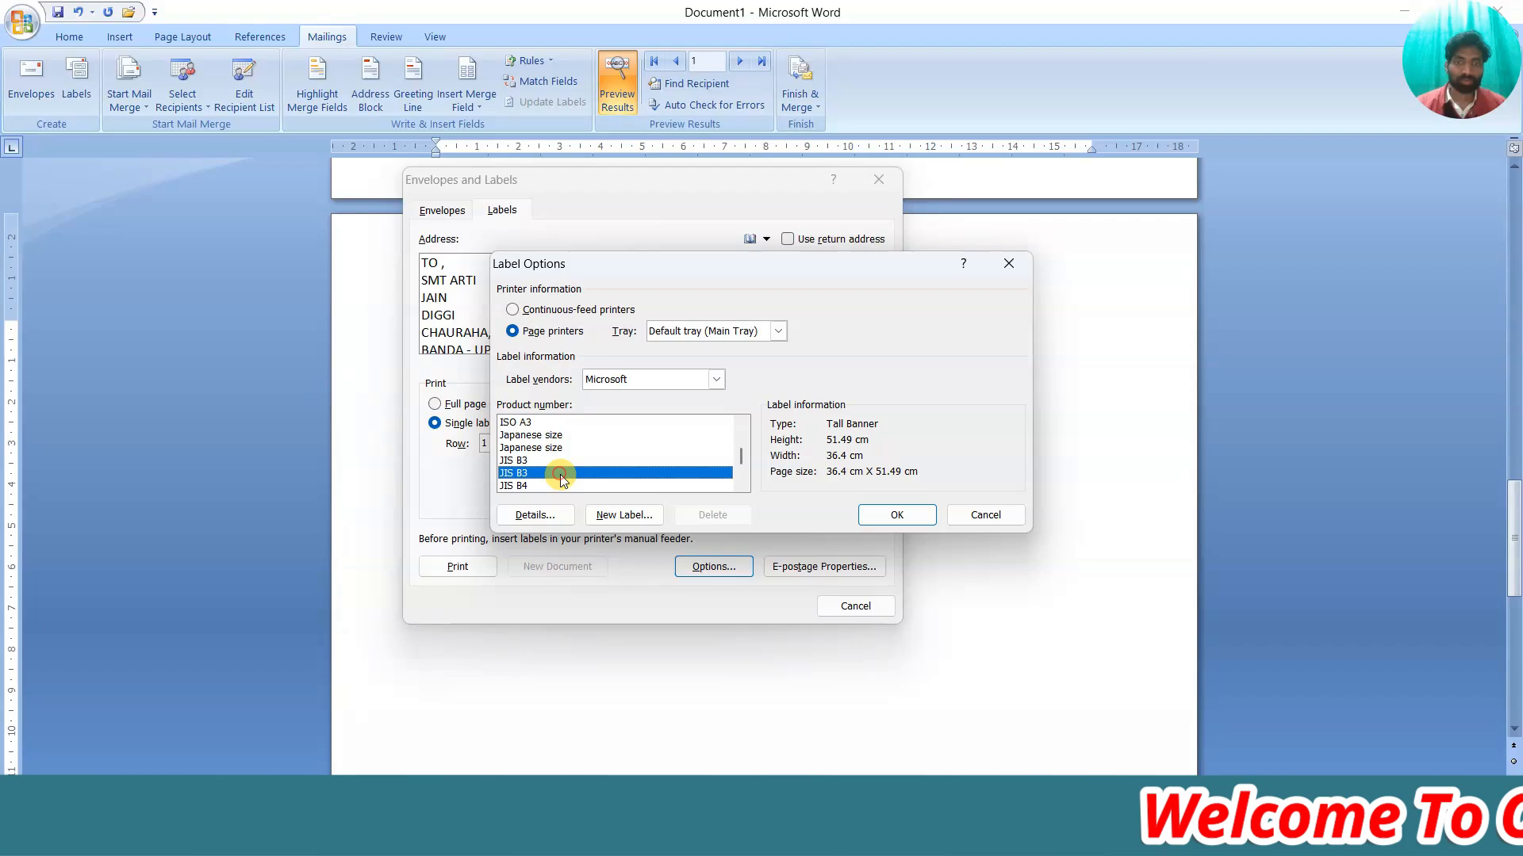
drag(738, 454, 735, 431)
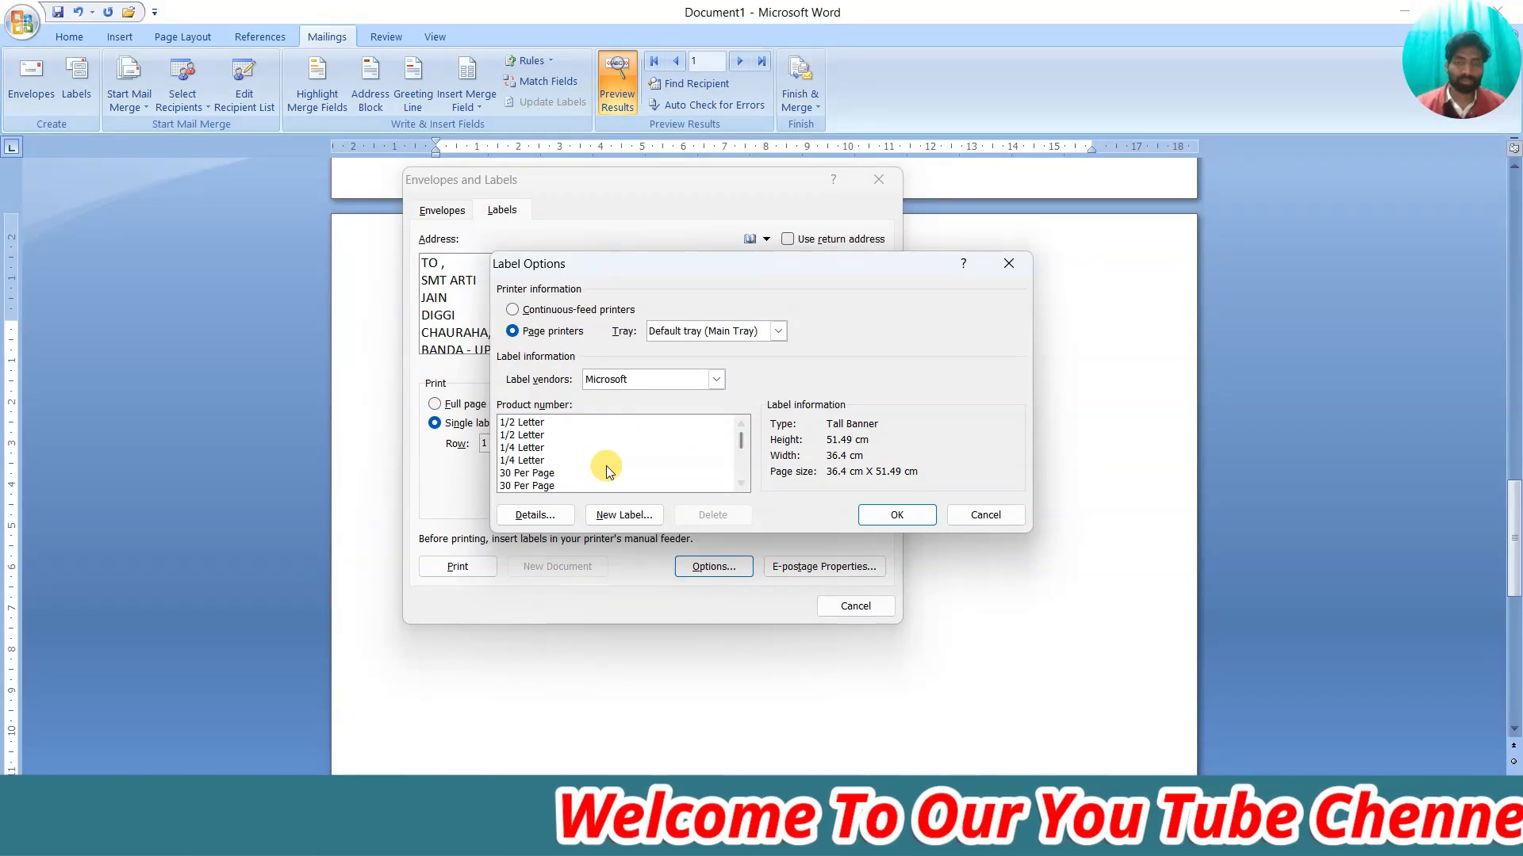
click(547, 473)
click(531, 460)
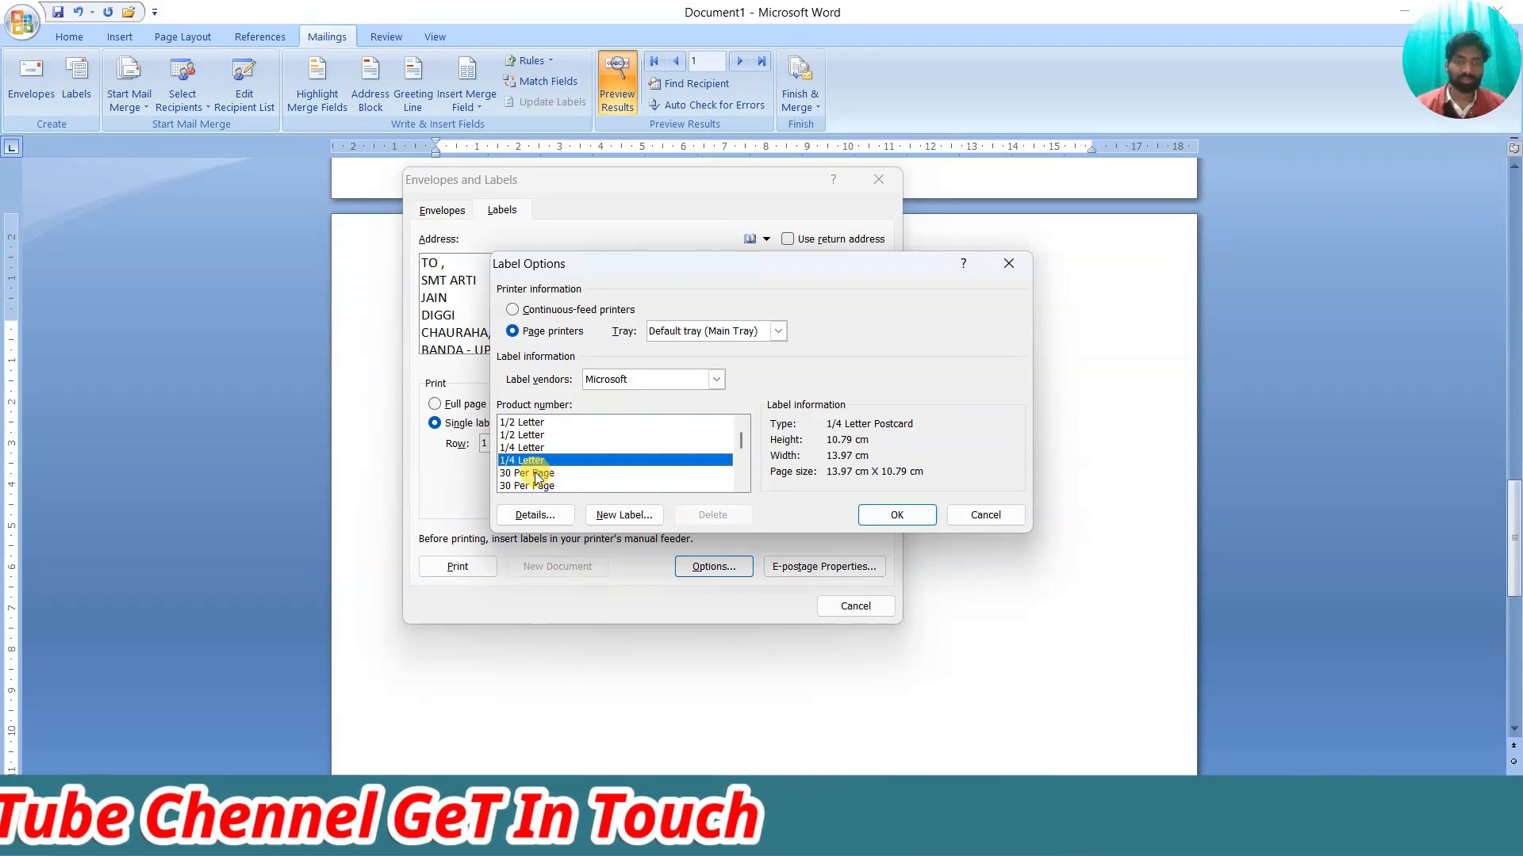
click(551, 474)
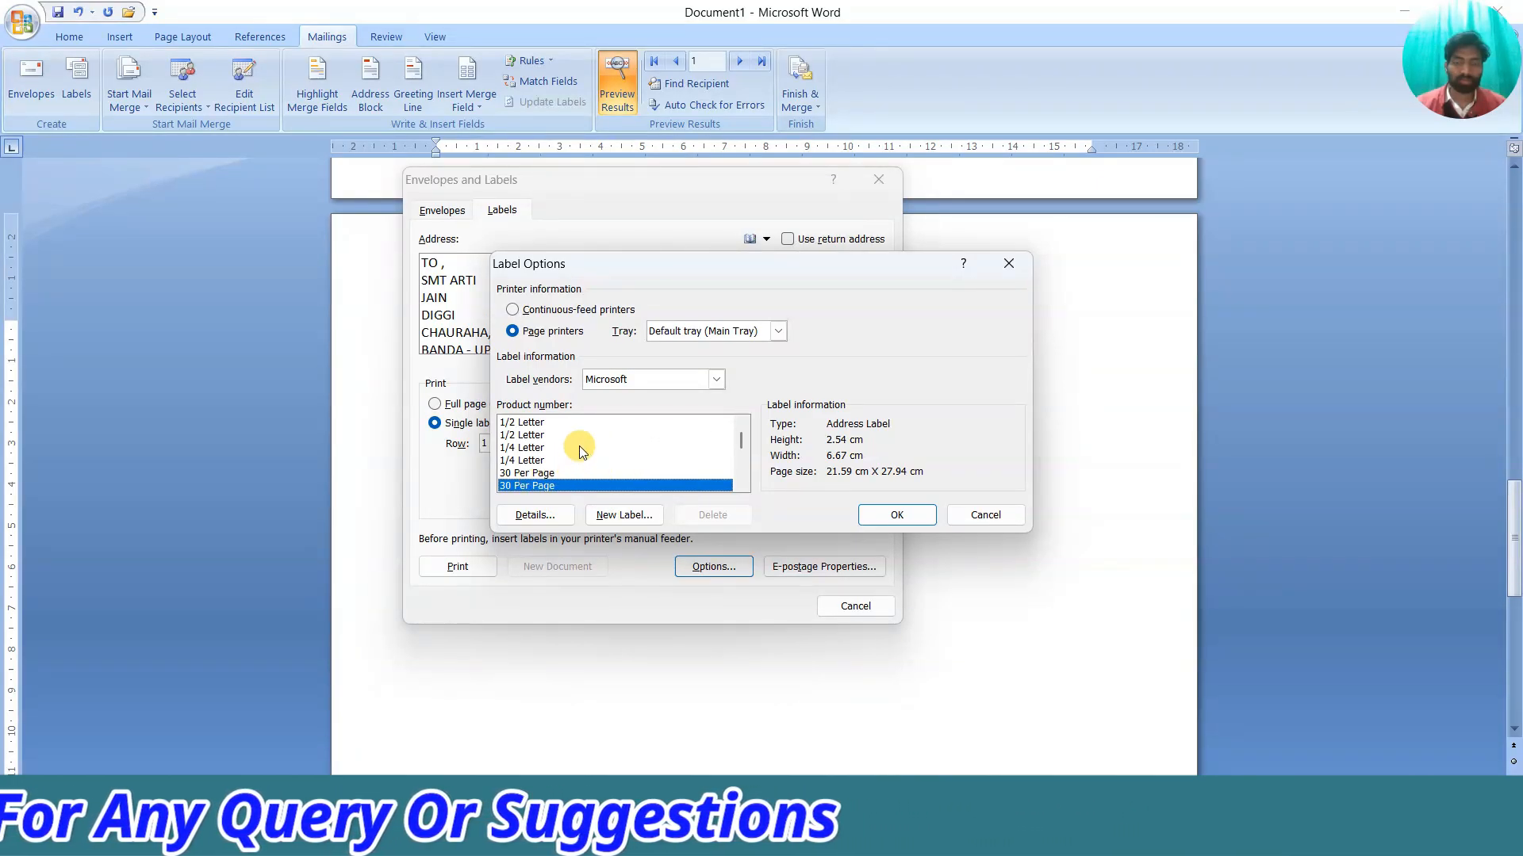
Check the 30 Per Page label's measurements, abandon a custom label, and confirm the label choice
click(545, 516)
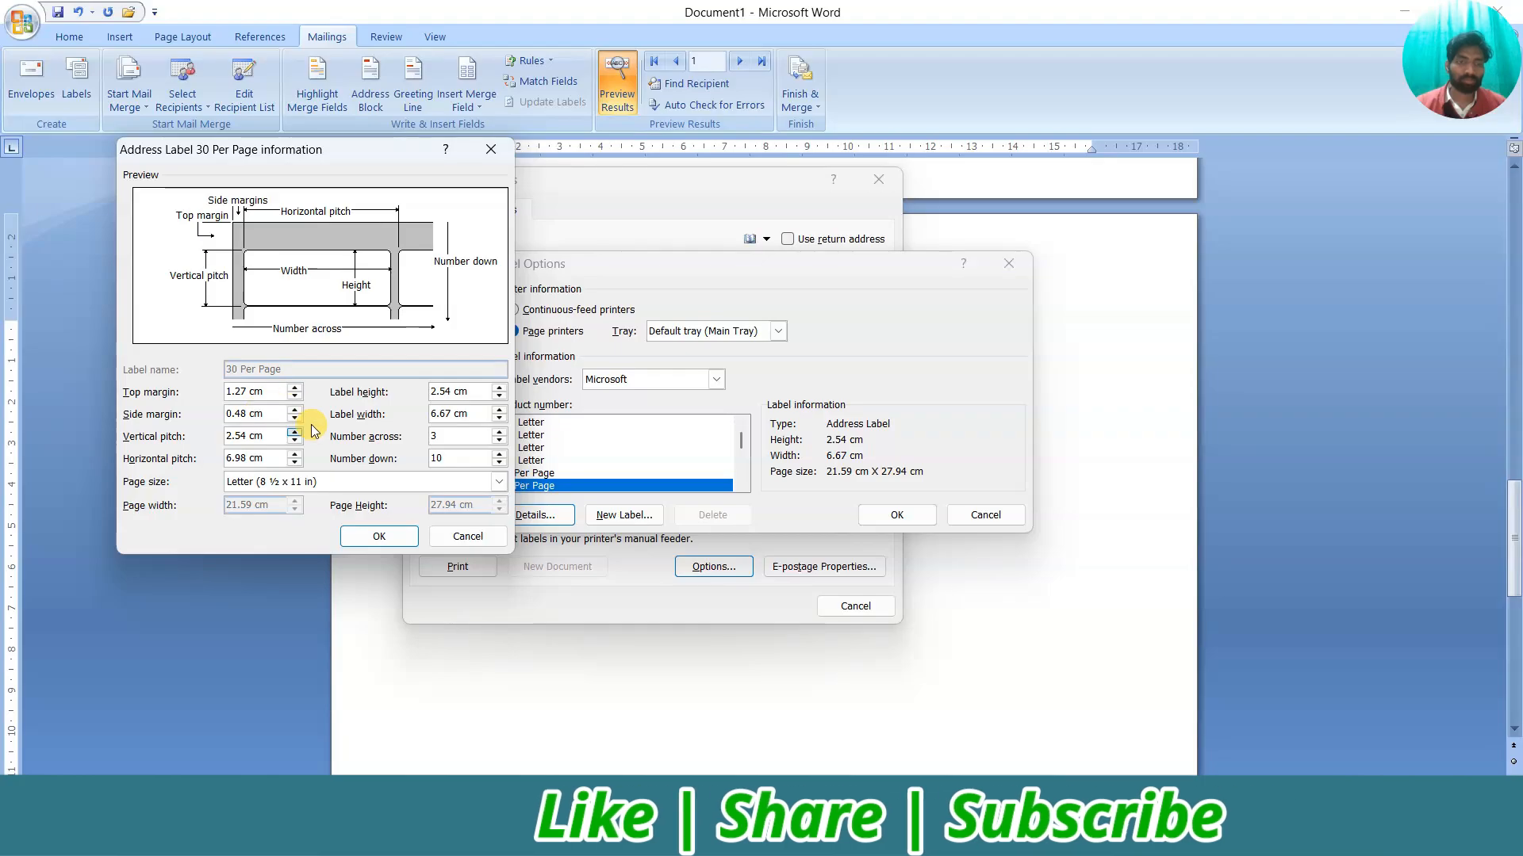
click(374, 537)
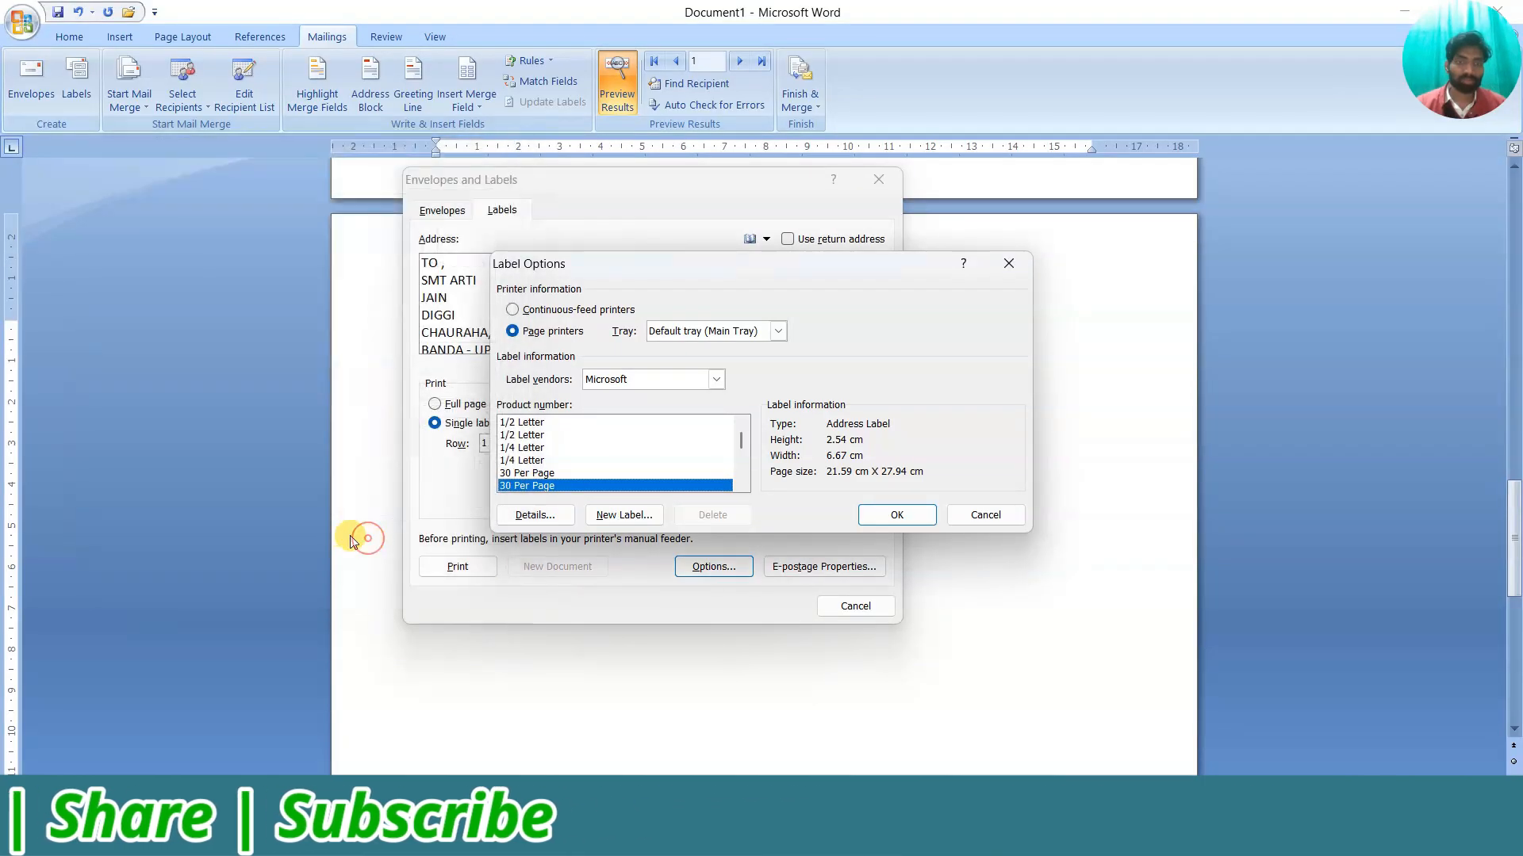
click(624, 516)
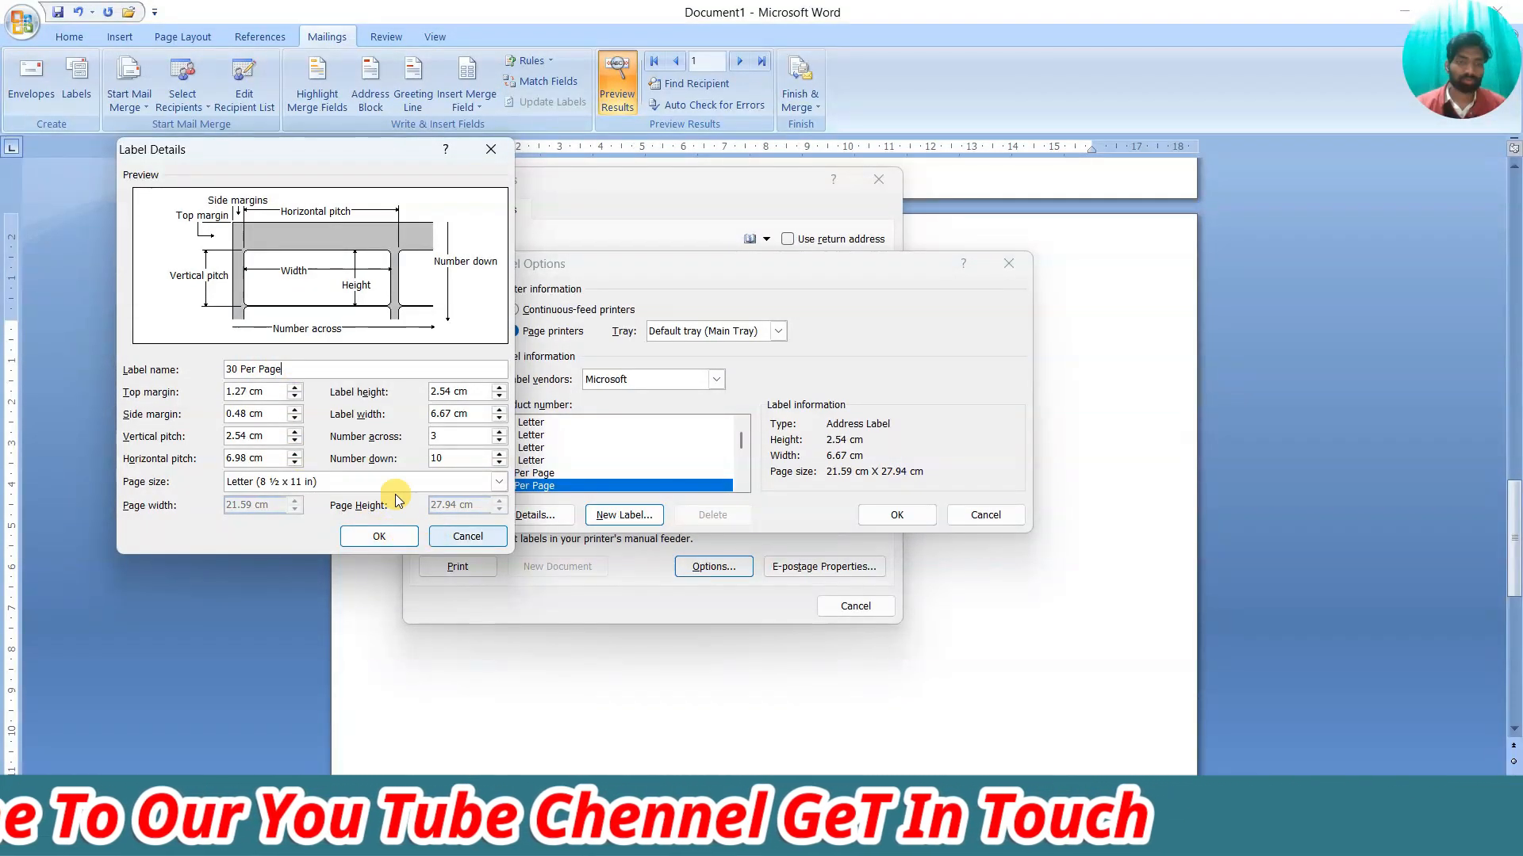
click(468, 536)
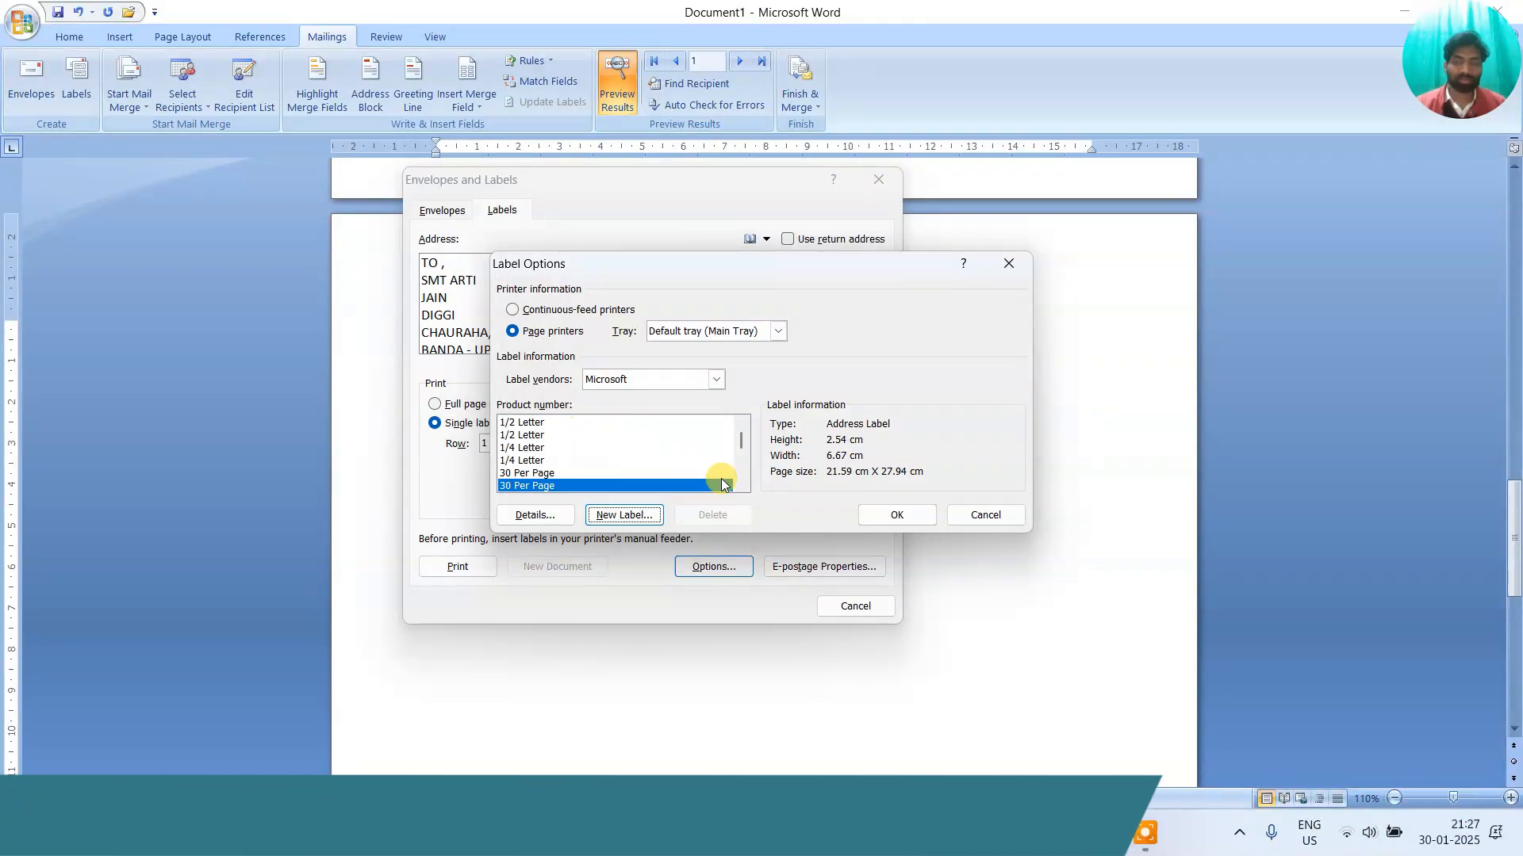
click(896, 515)
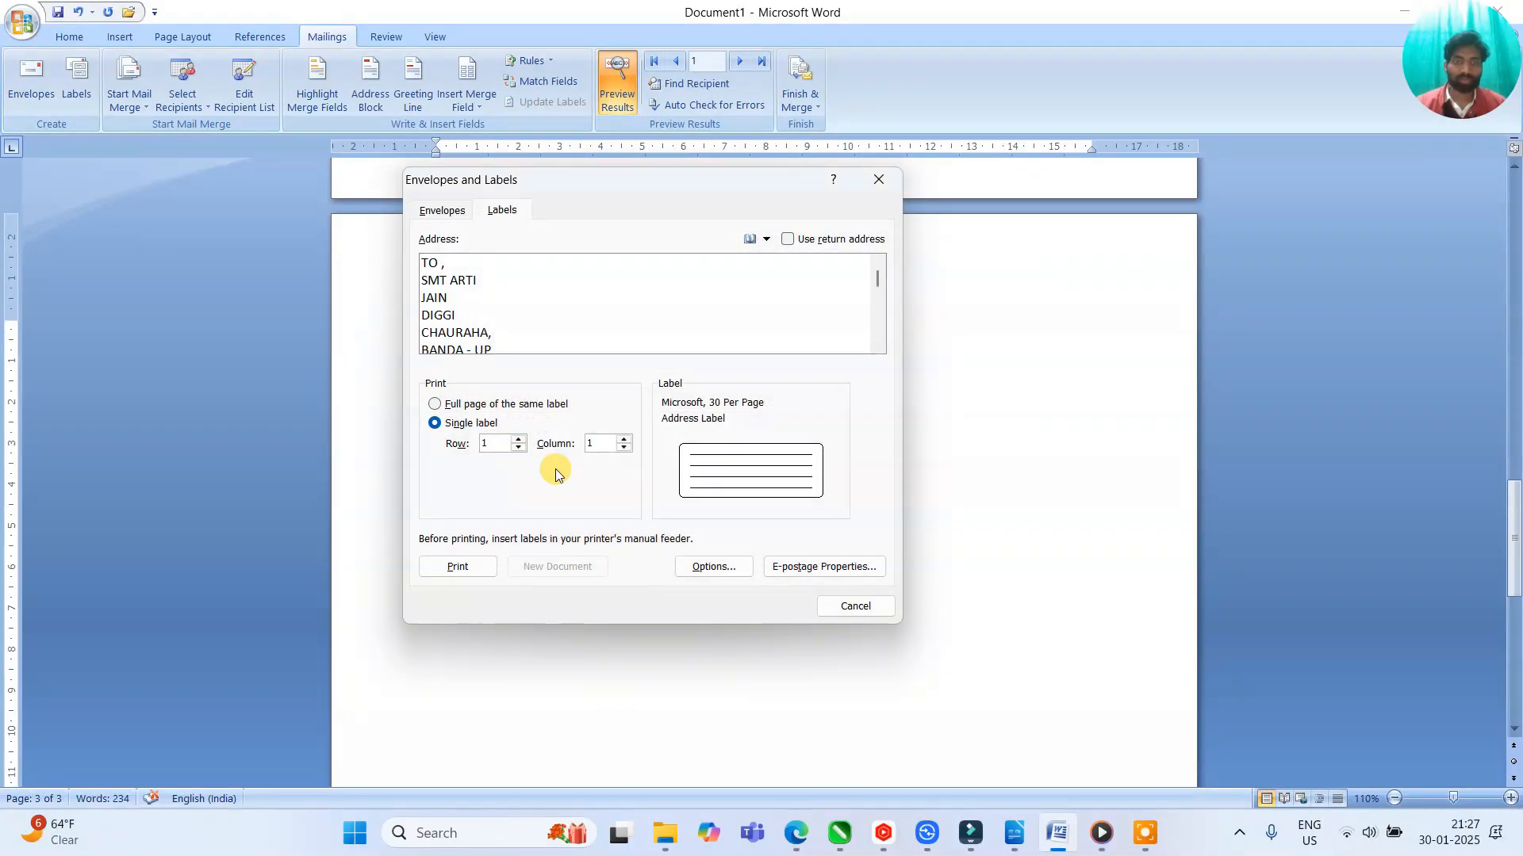
Print a full page of the same label into a new document
click(516, 439)
click(516, 448)
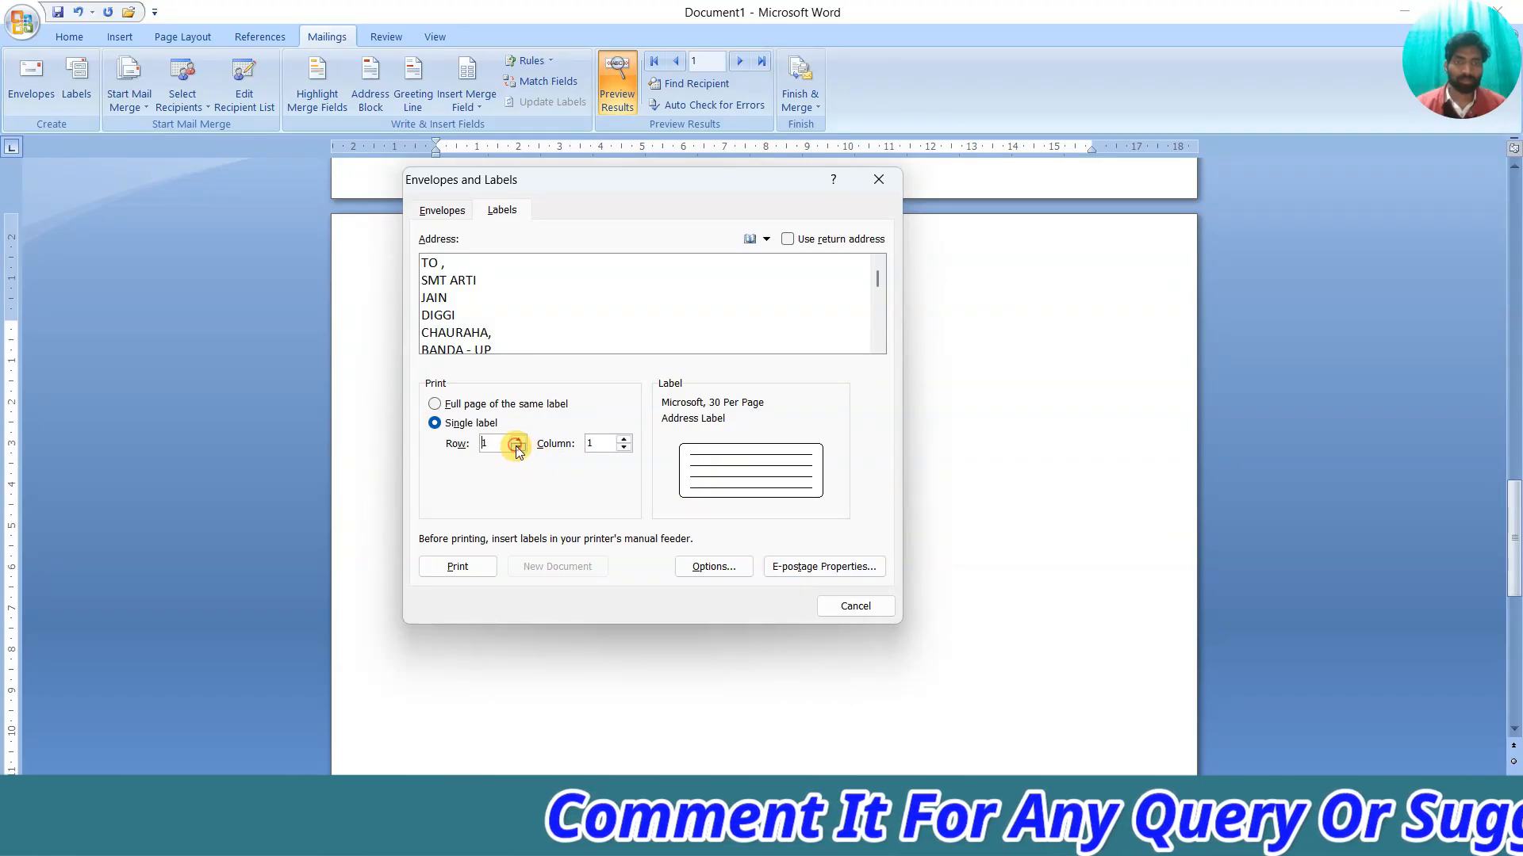
click(436, 404)
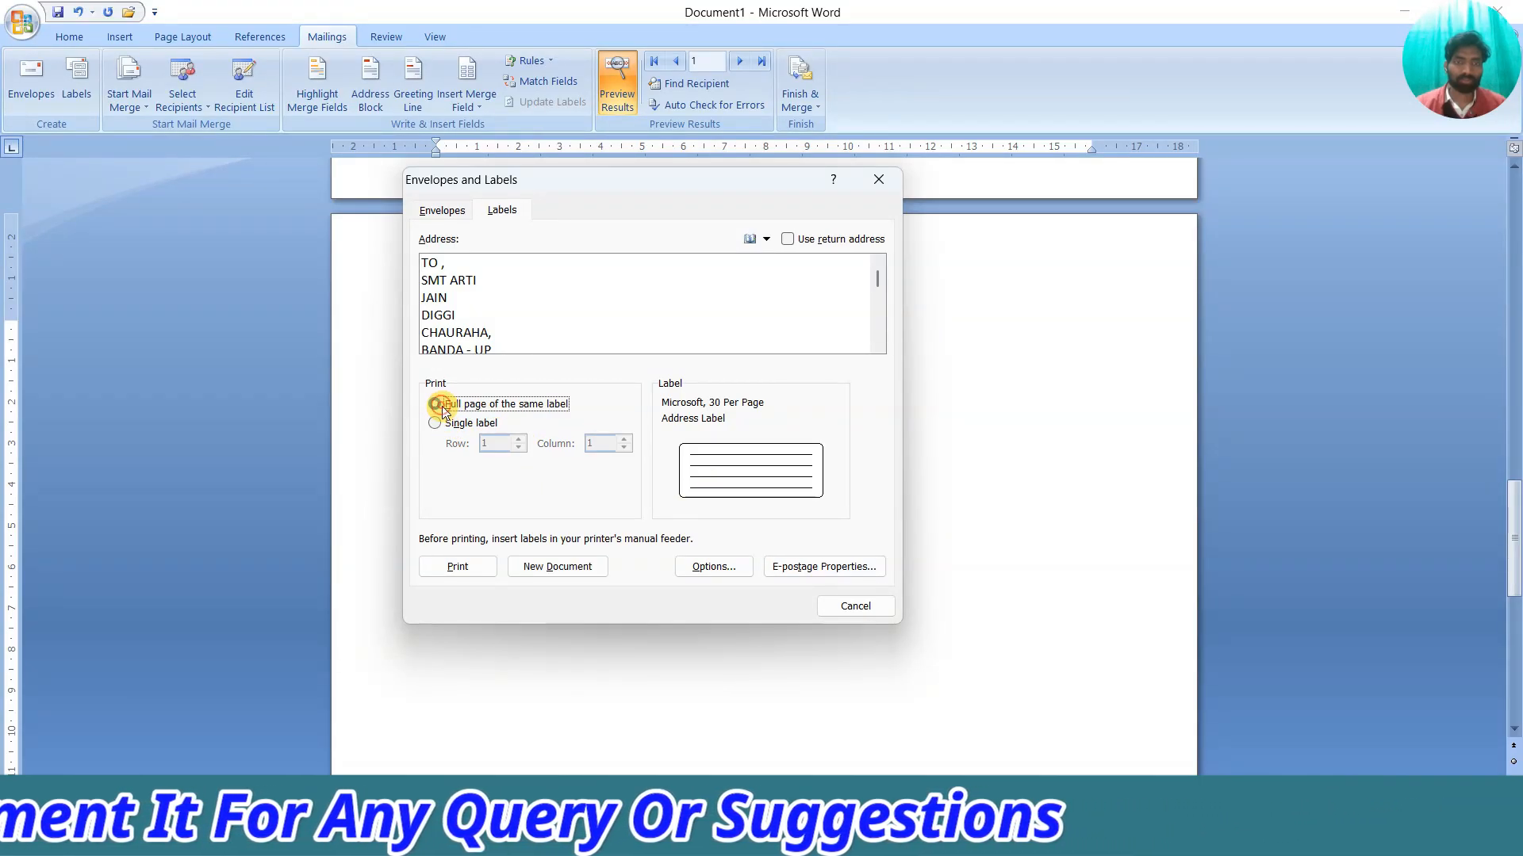
click(534, 569)
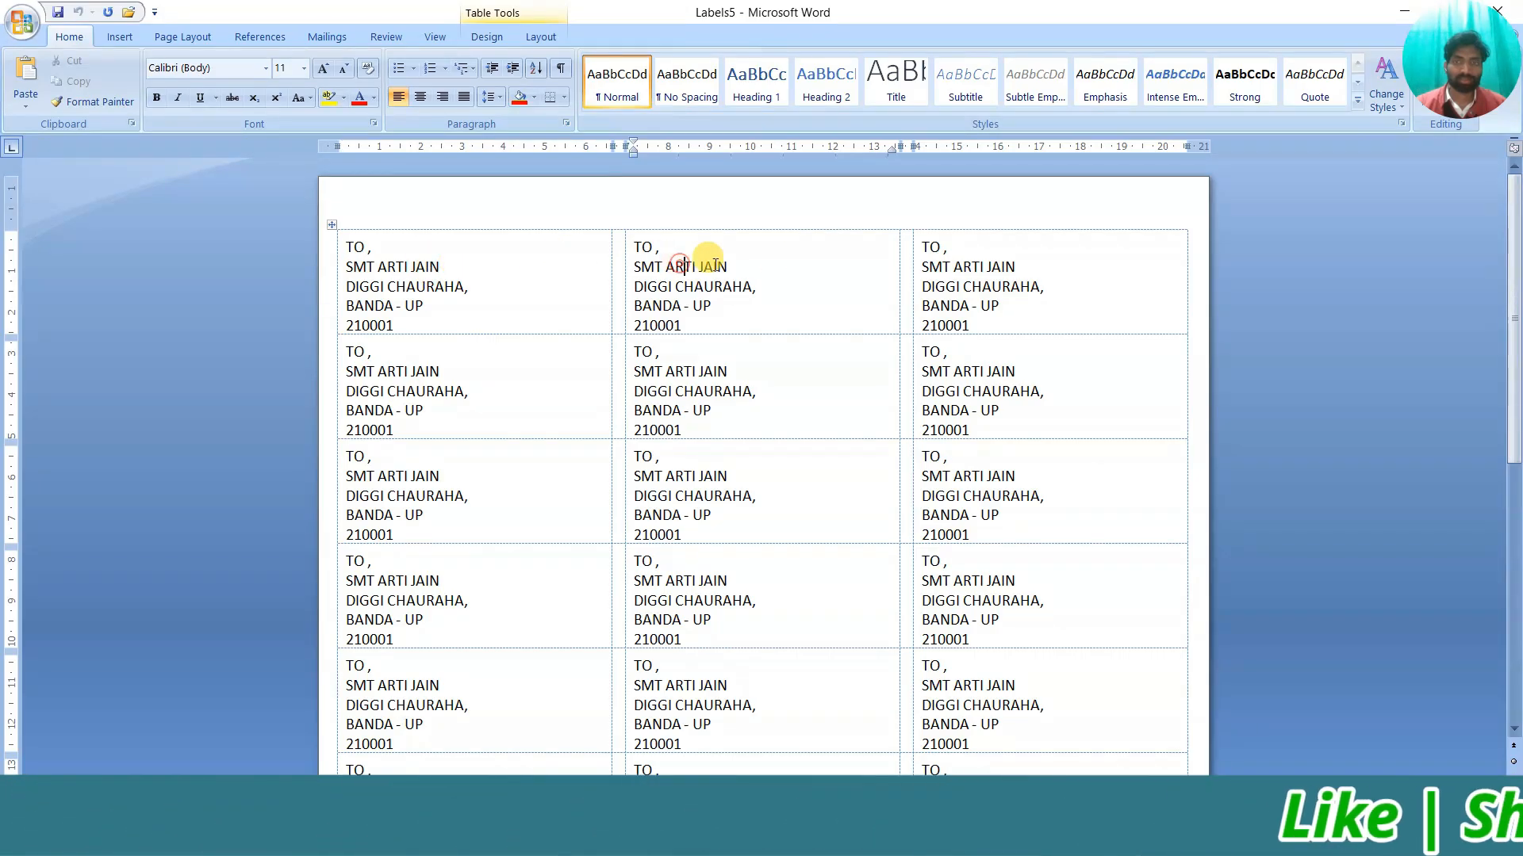
Scroll through the Labels5 sheet and inspect the first, top-middle and second-row labels
scroll(450, 468, down, 8)
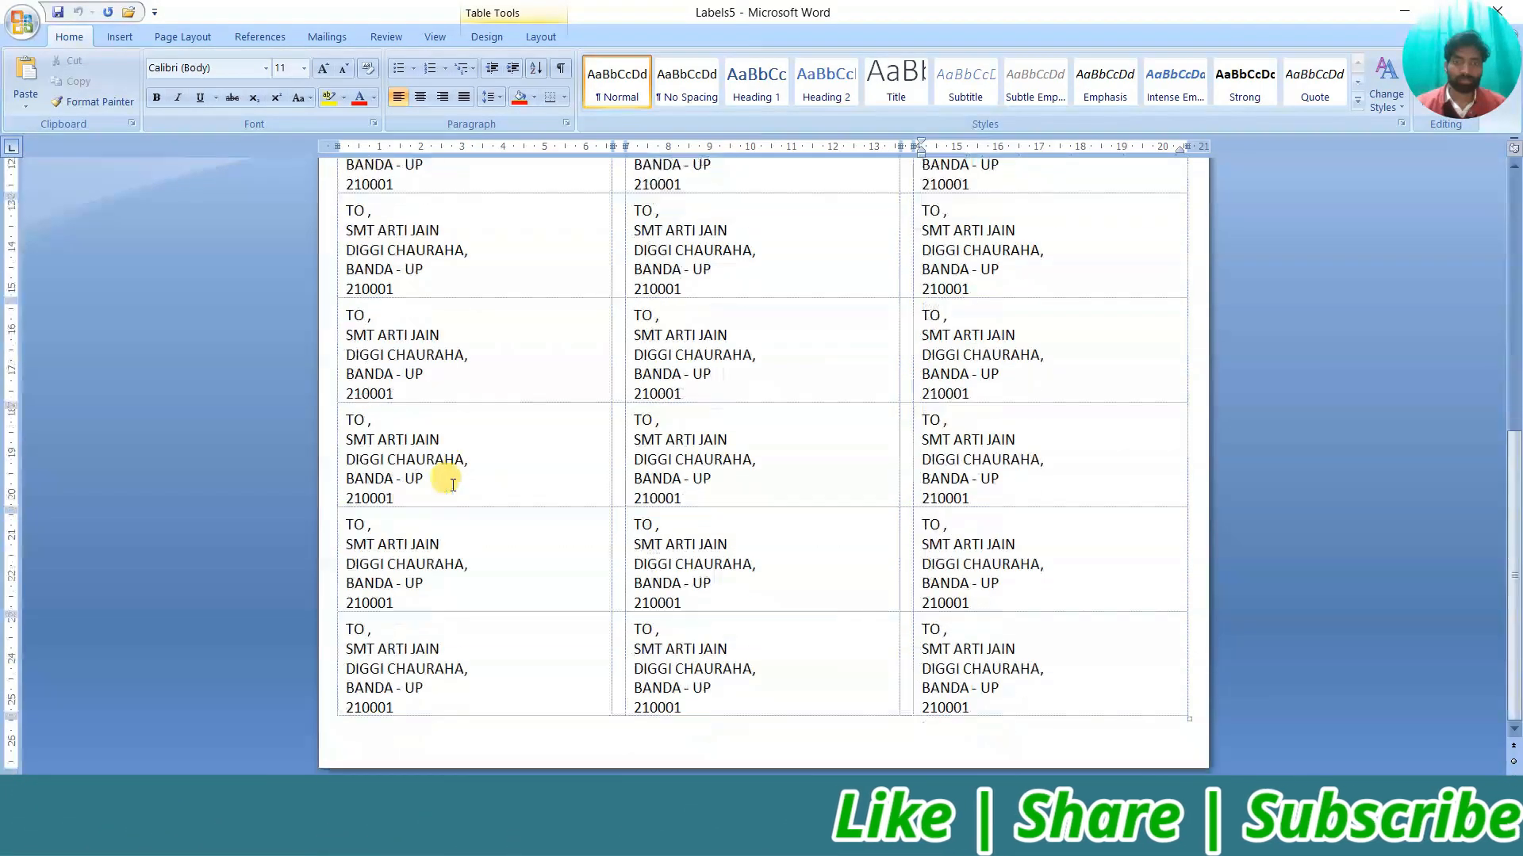
scroll(454, 481, up, 8)
click(442, 245)
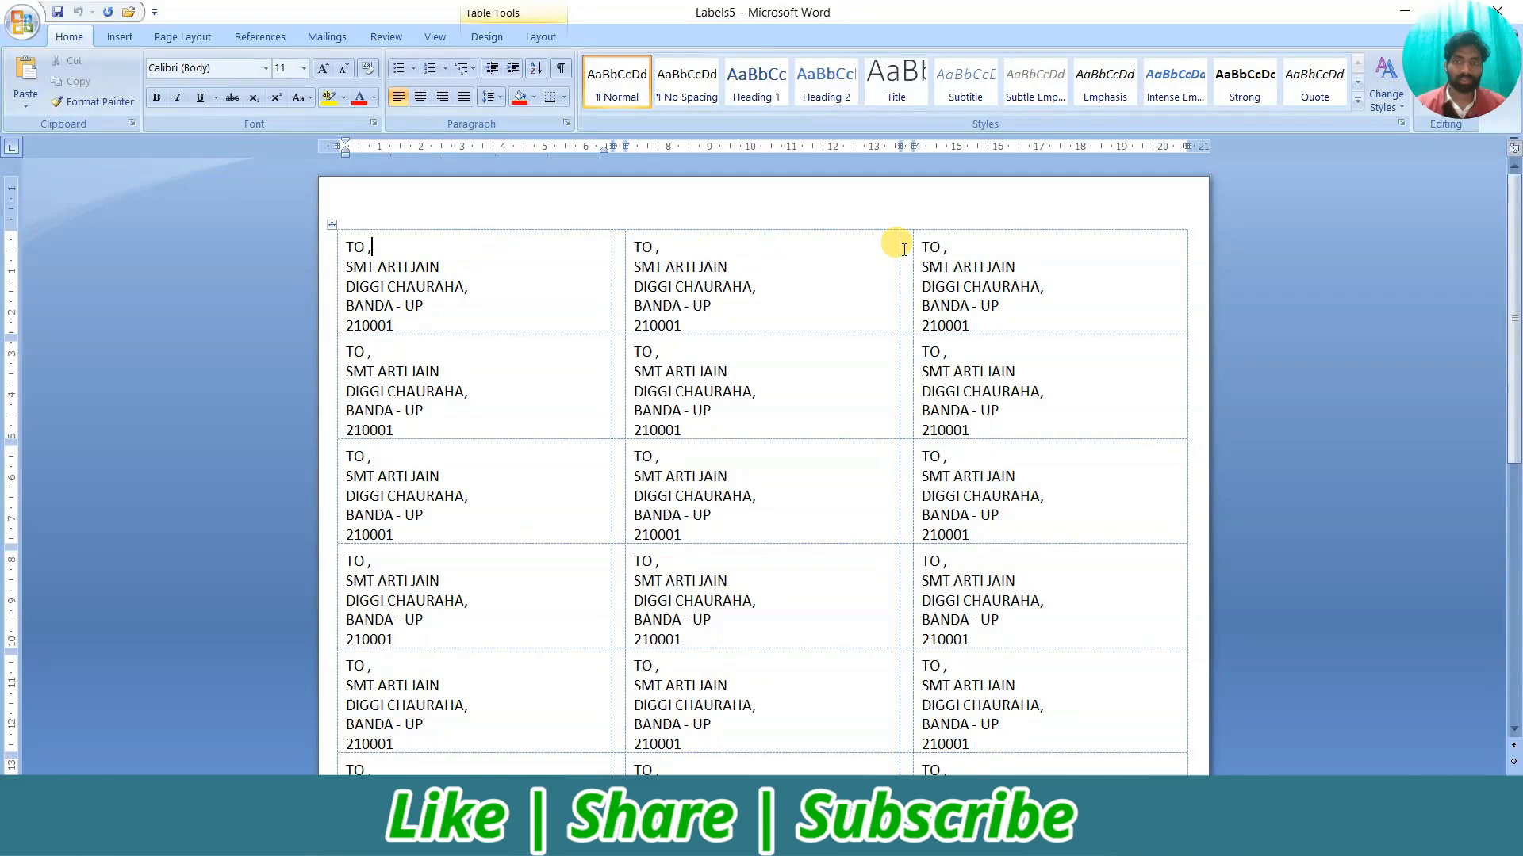
scroll(764, 457, down, 2)
scroll(801, 523, down, 8)
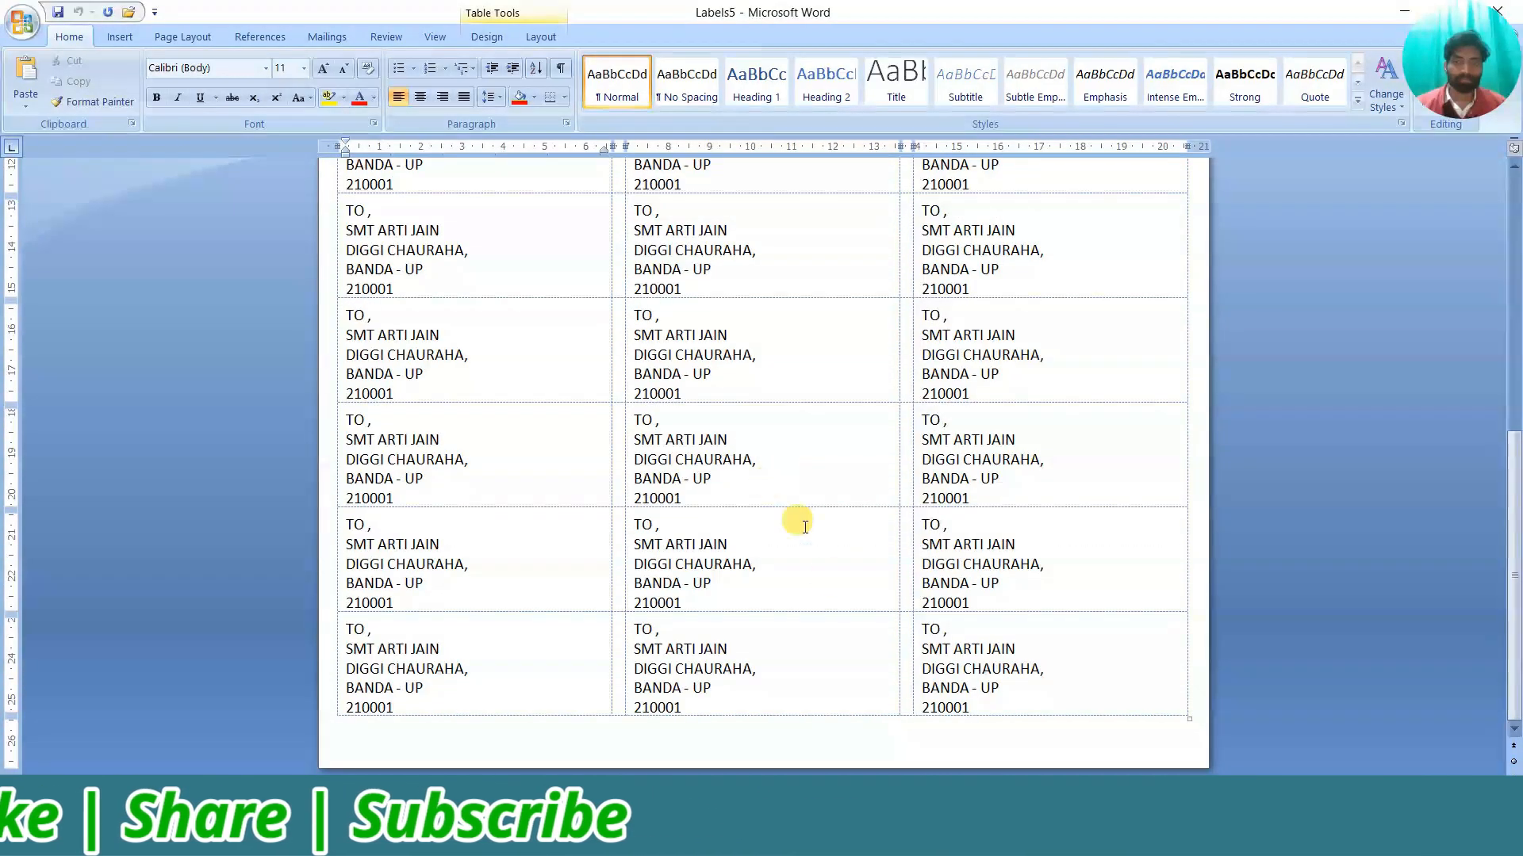
scroll(990, 663, up, 8)
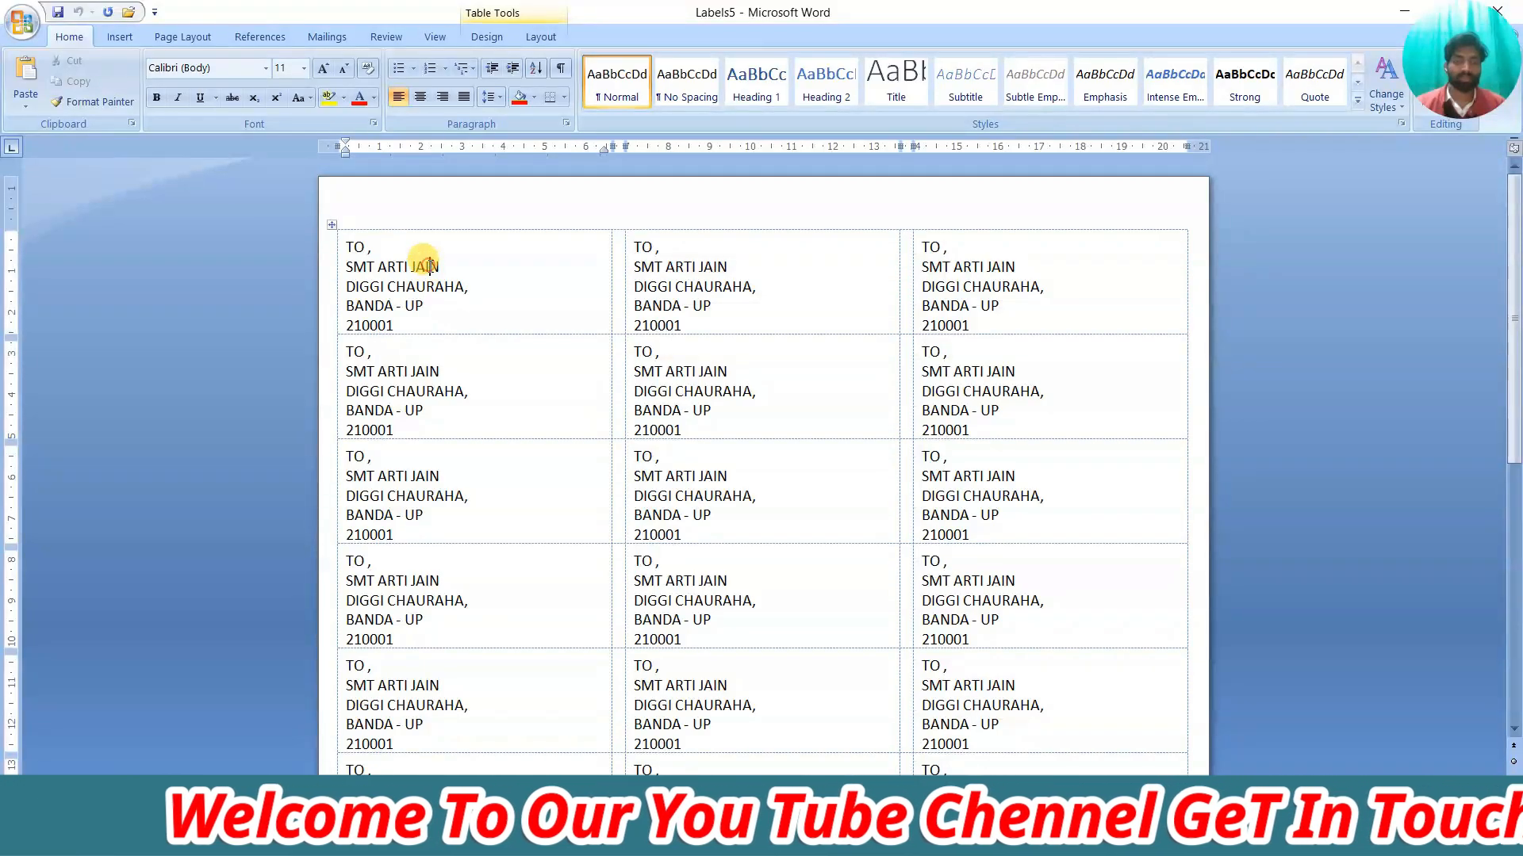
click(757, 286)
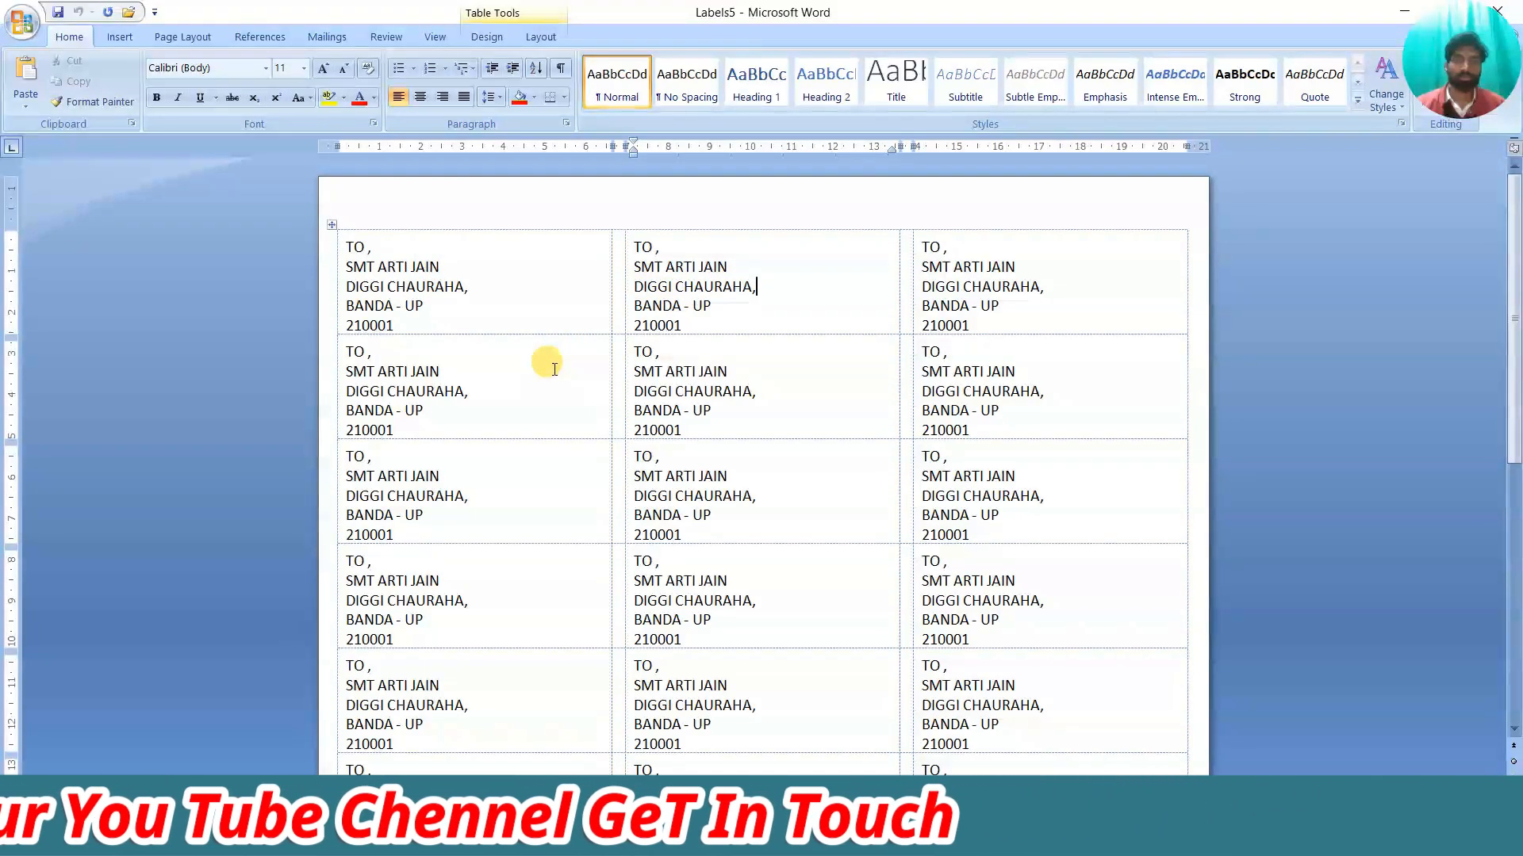
scroll(860, 397, down, 3)
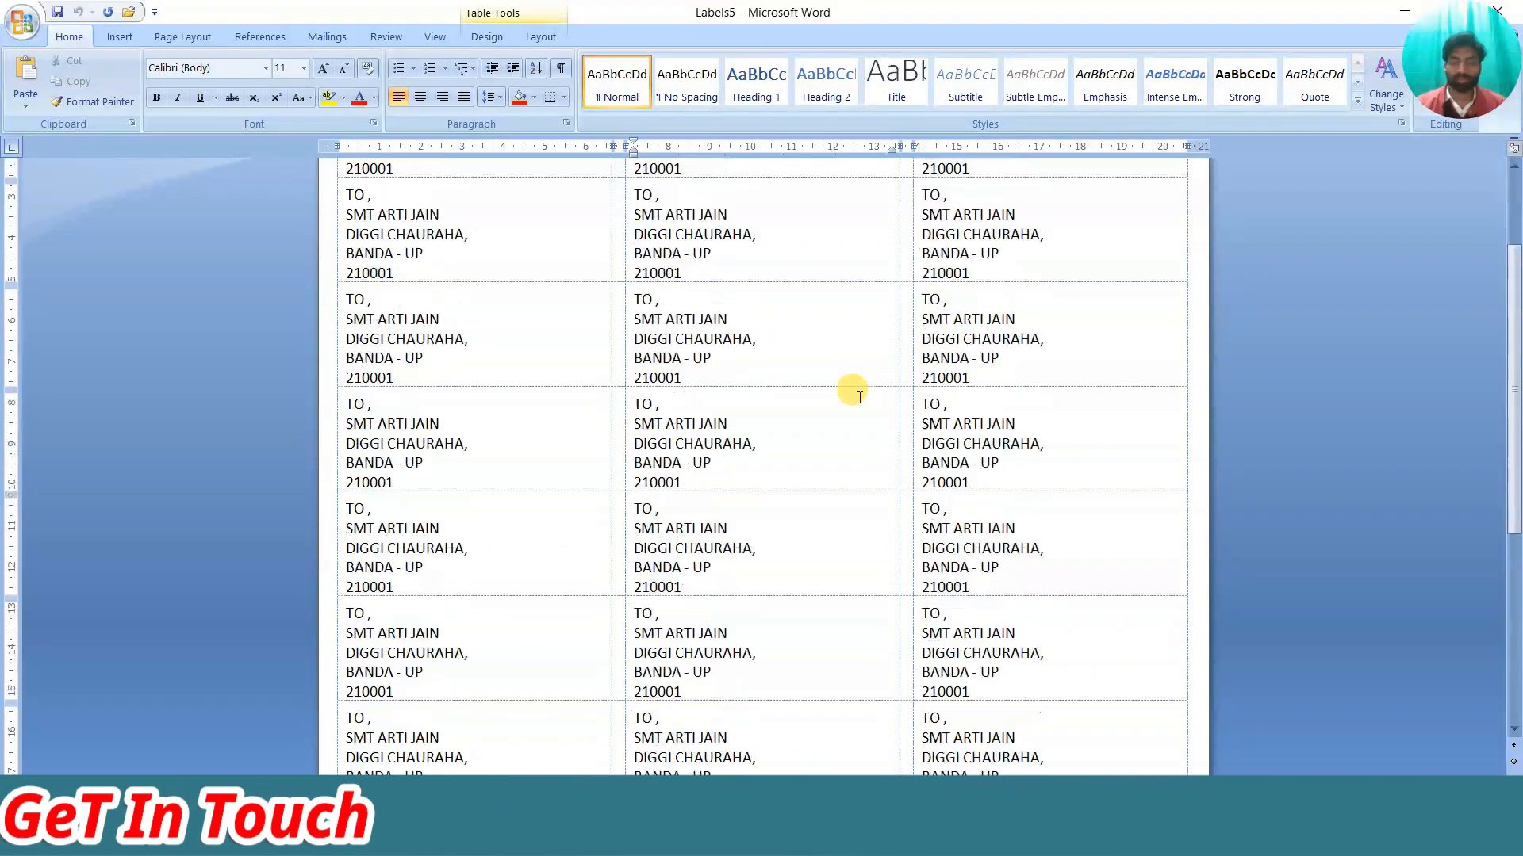
scroll(860, 396, up, 3)
click(469, 389)
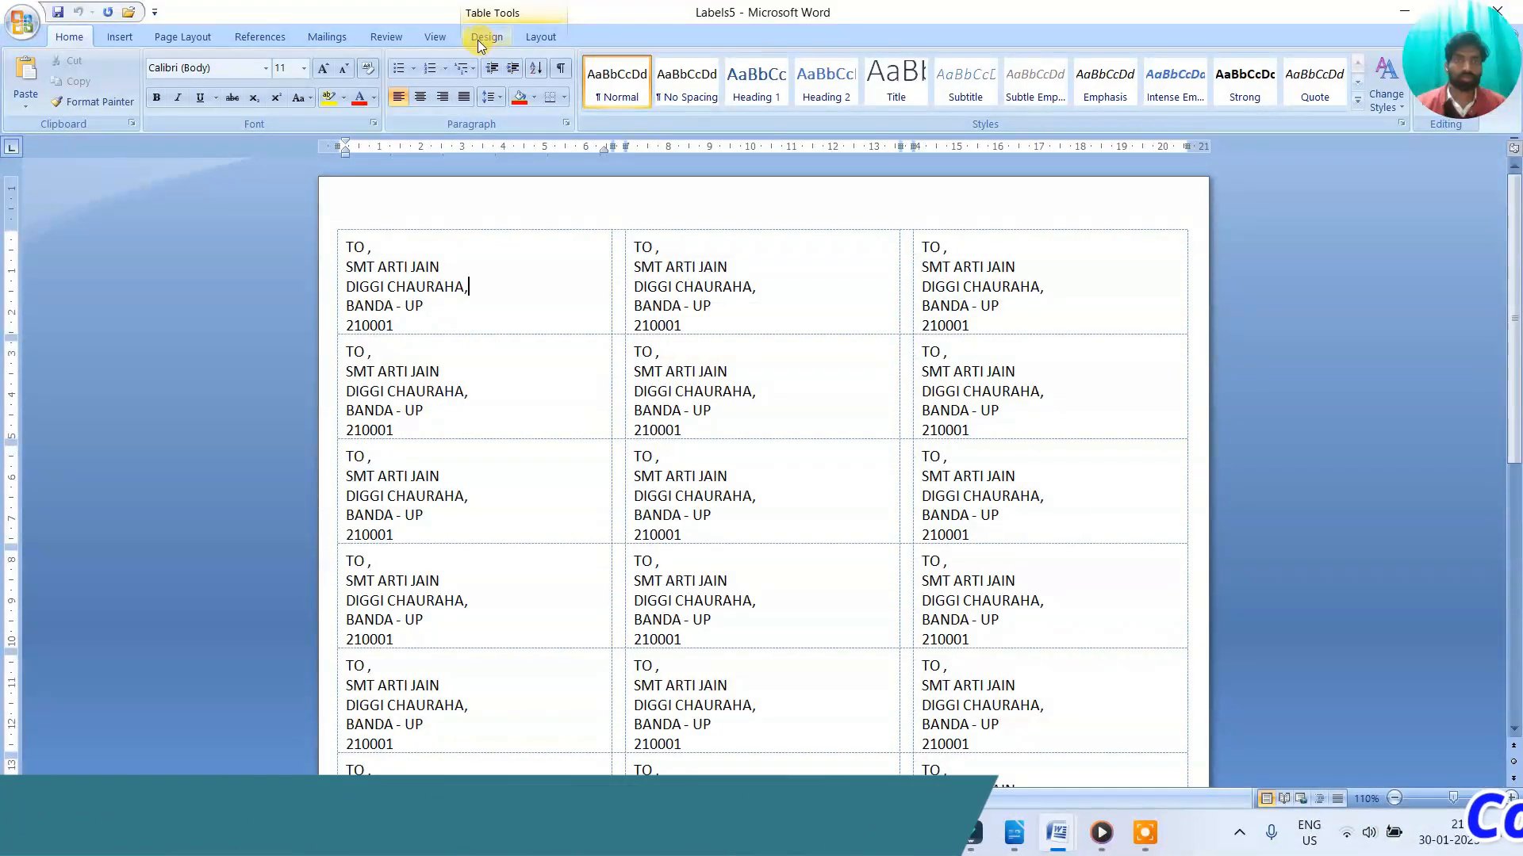
On the Mailings ribbon, undo an accidental tab stop and scroll to the last label row
click(327, 36)
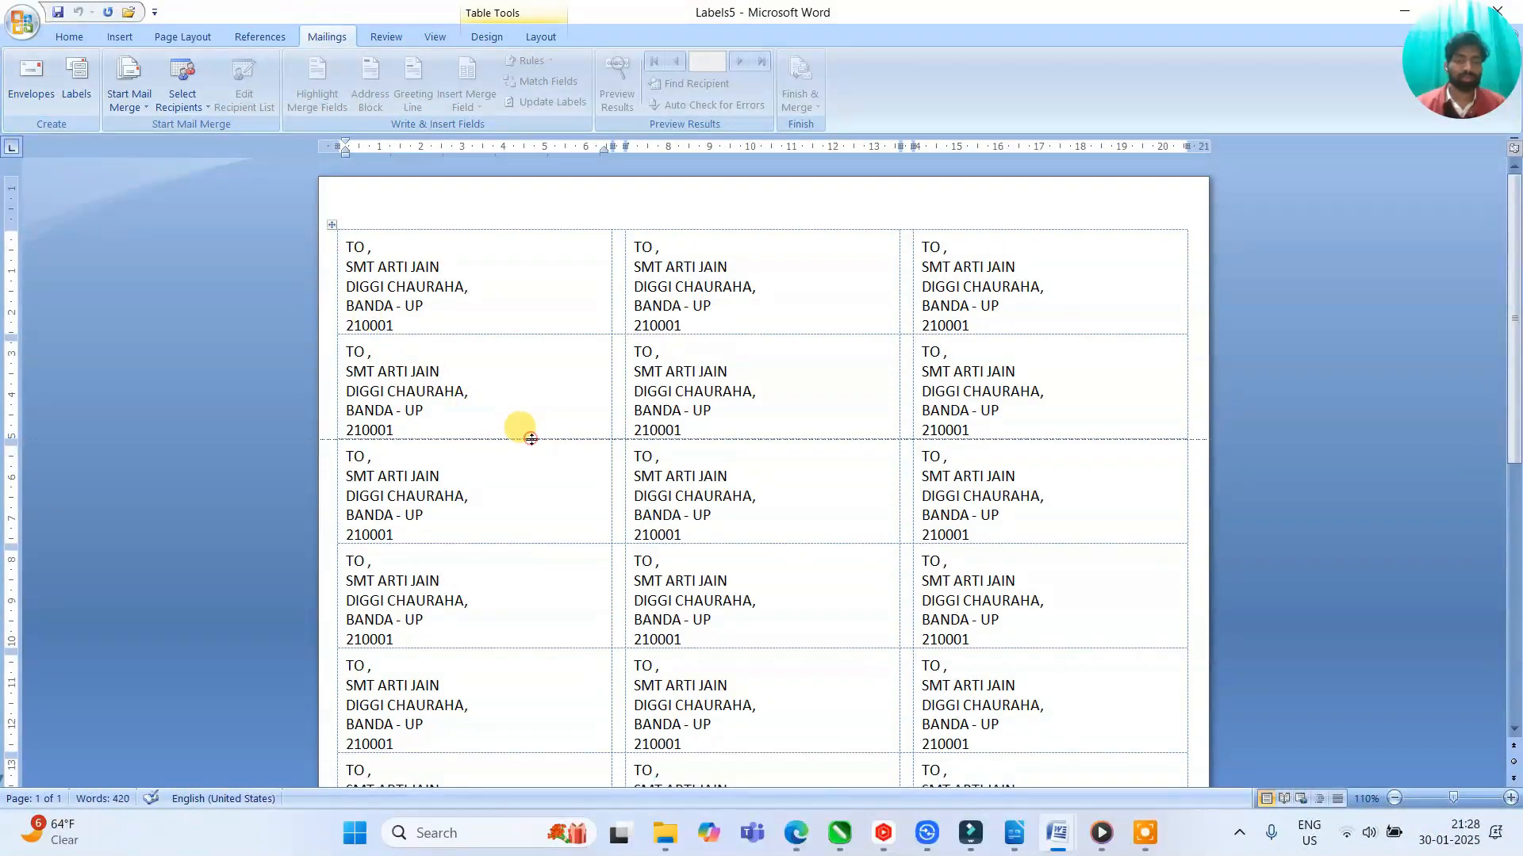
click(506, 384)
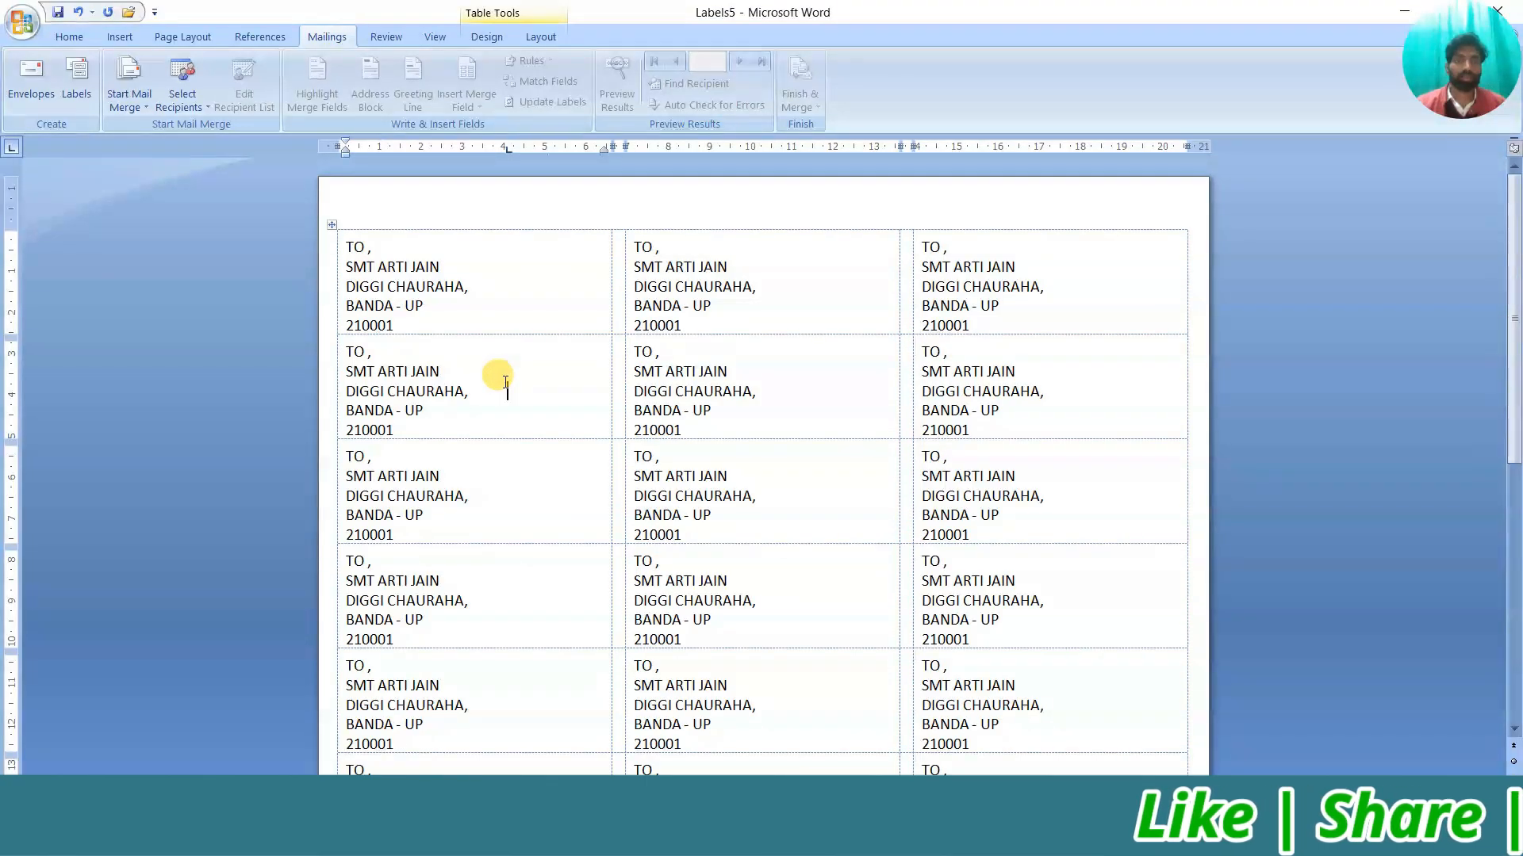
key(ctrl+z)
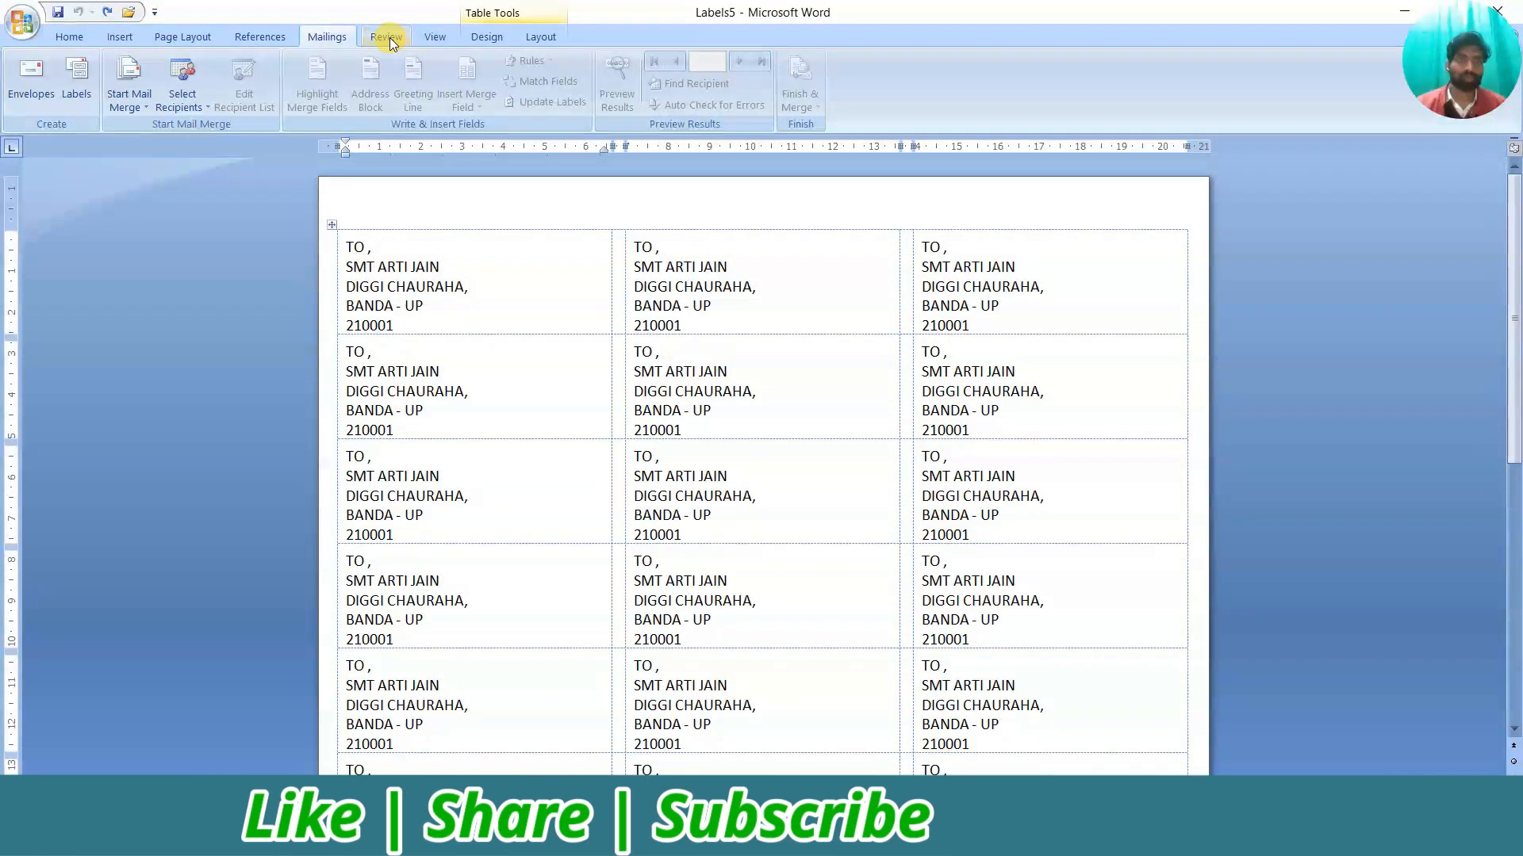
scroll(666, 363, down, 10)
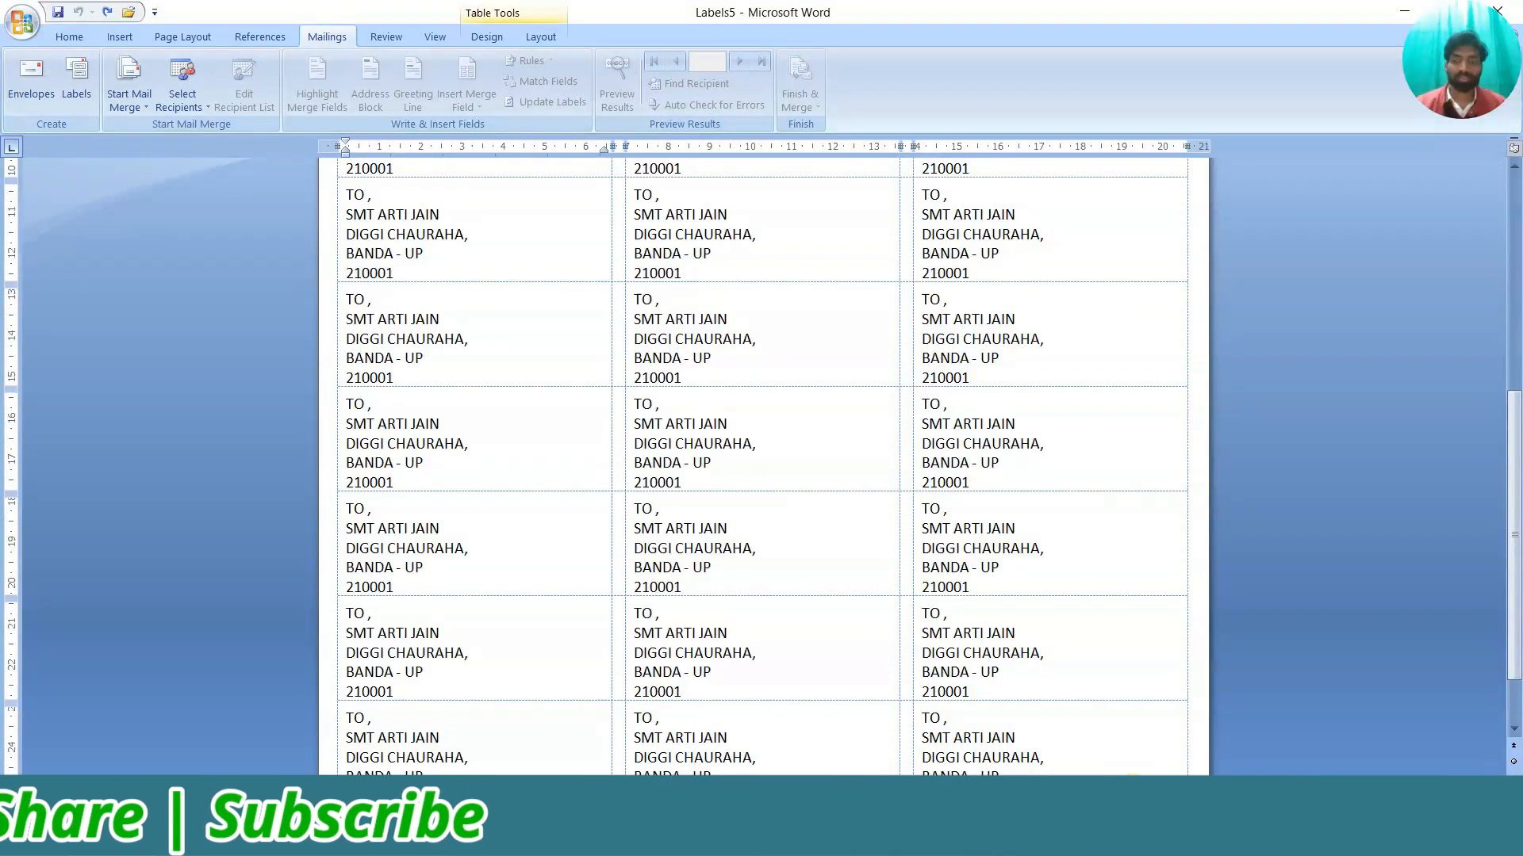
scroll(1111, 707, down, 2)
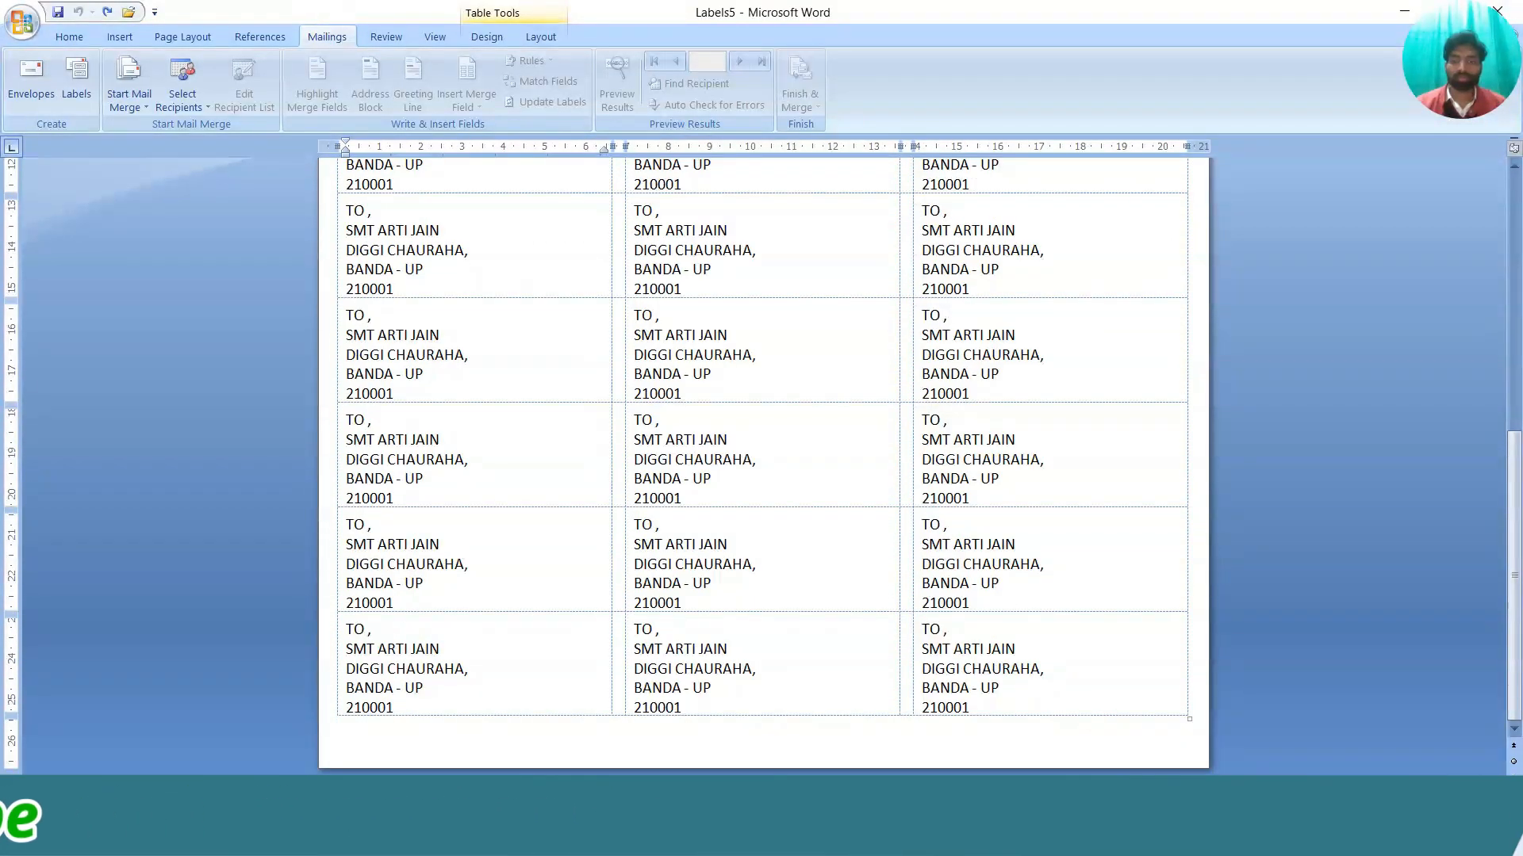